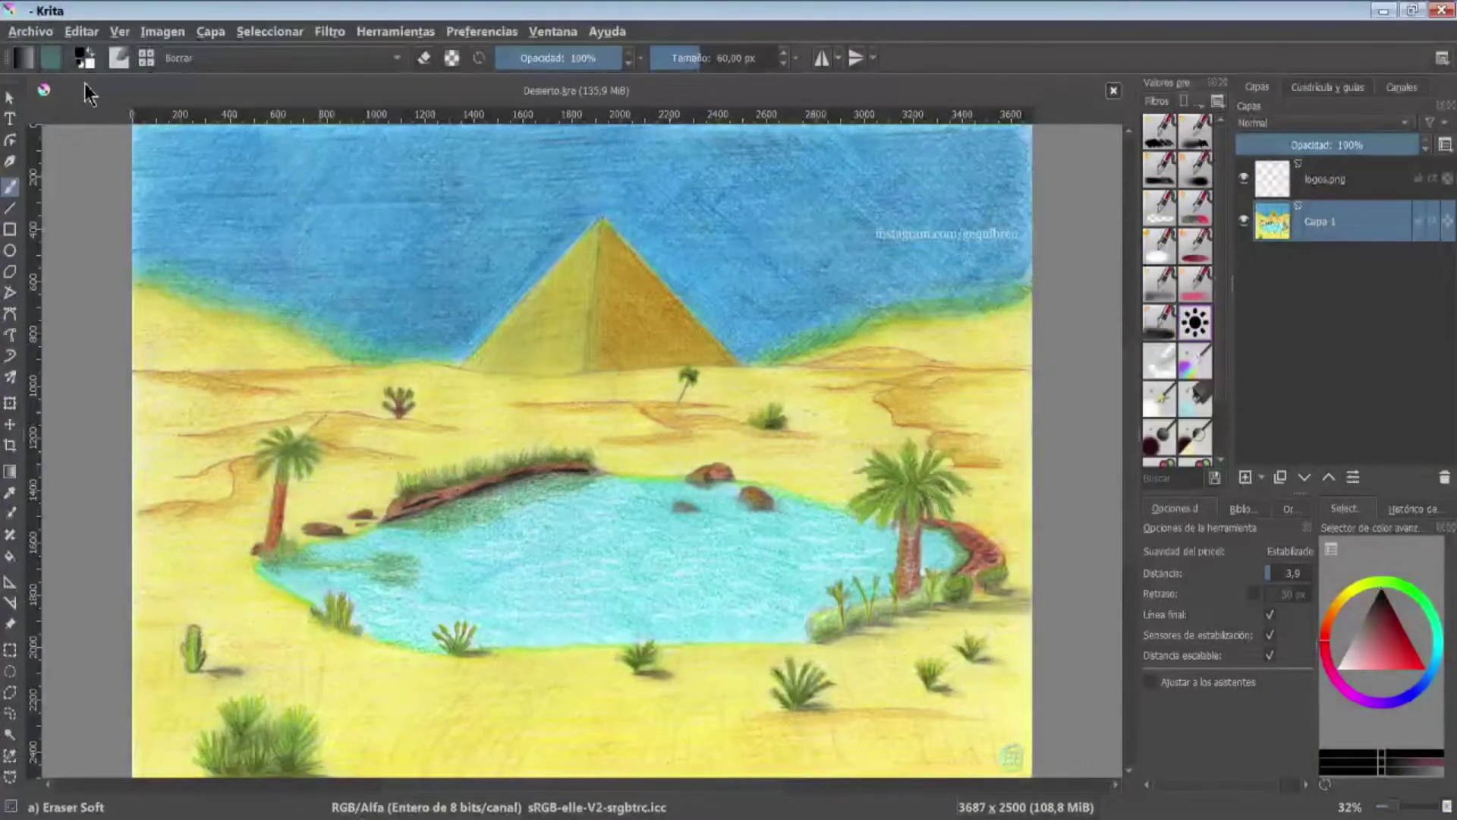
- Browse Image Properties' colour space and soft-proofing tabs, then close the dialog
click(44, 31)
mouse_move(162, 30)
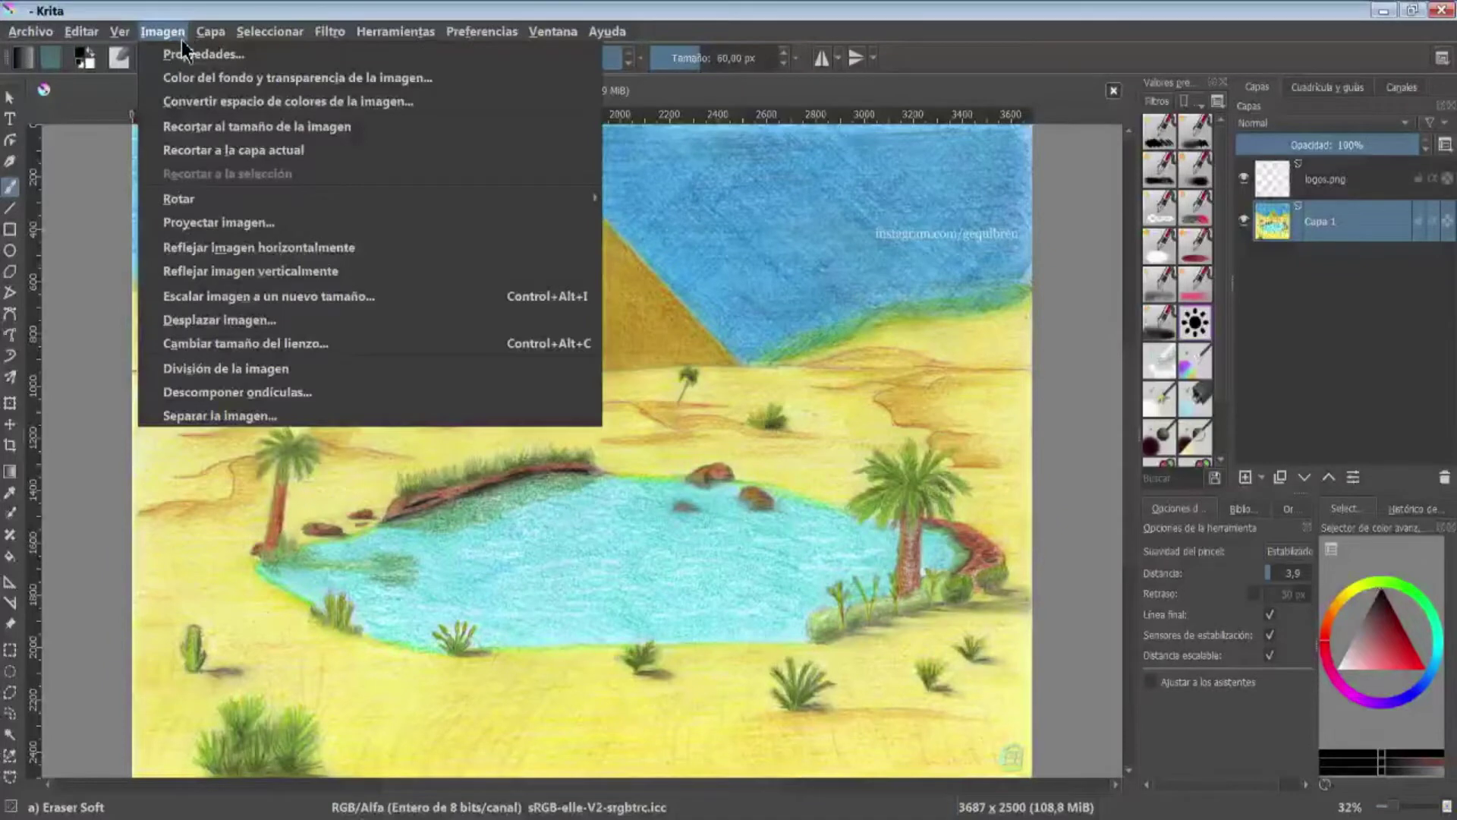
click(281, 57)
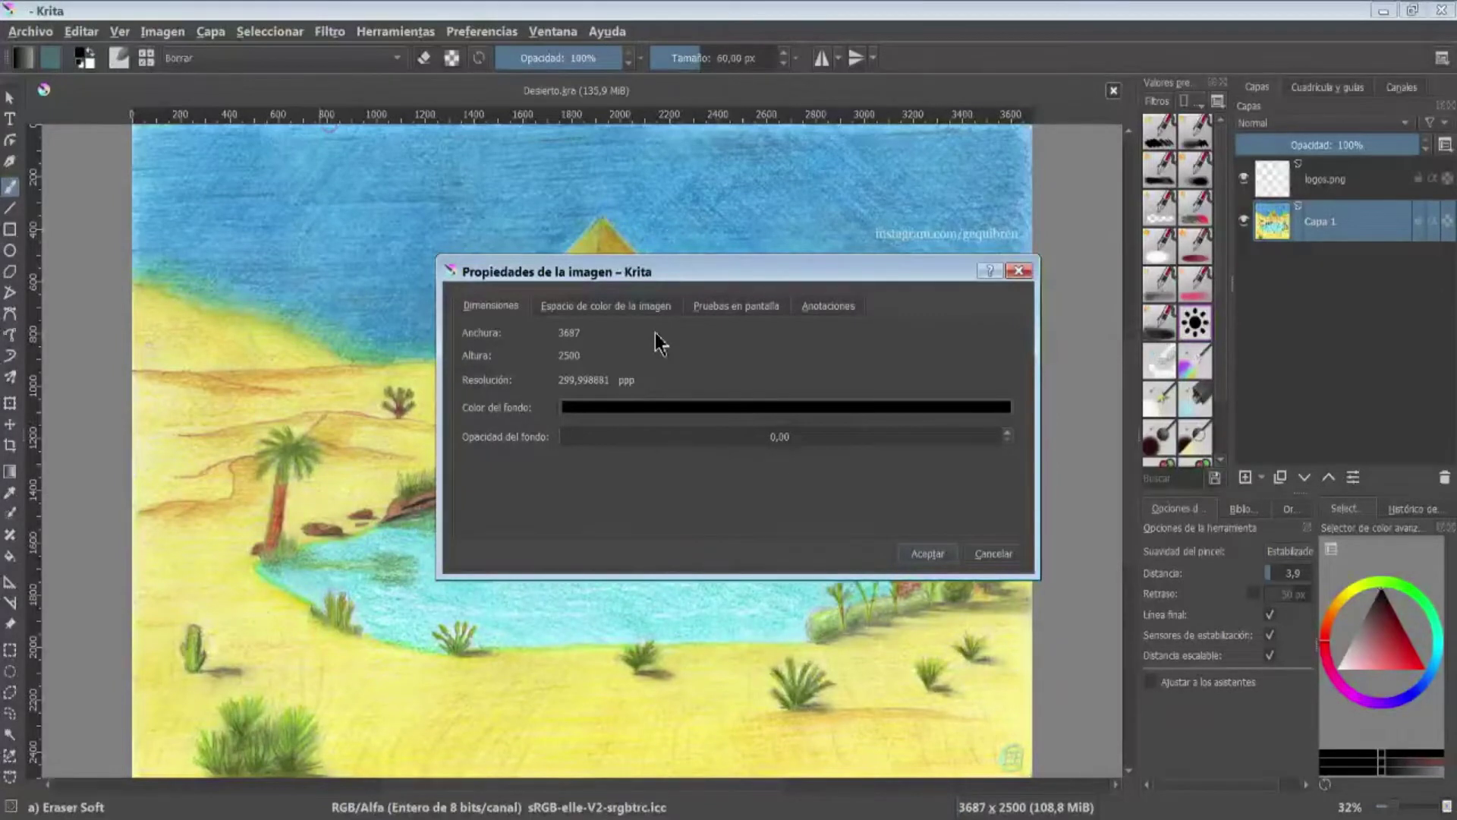
click(656, 303)
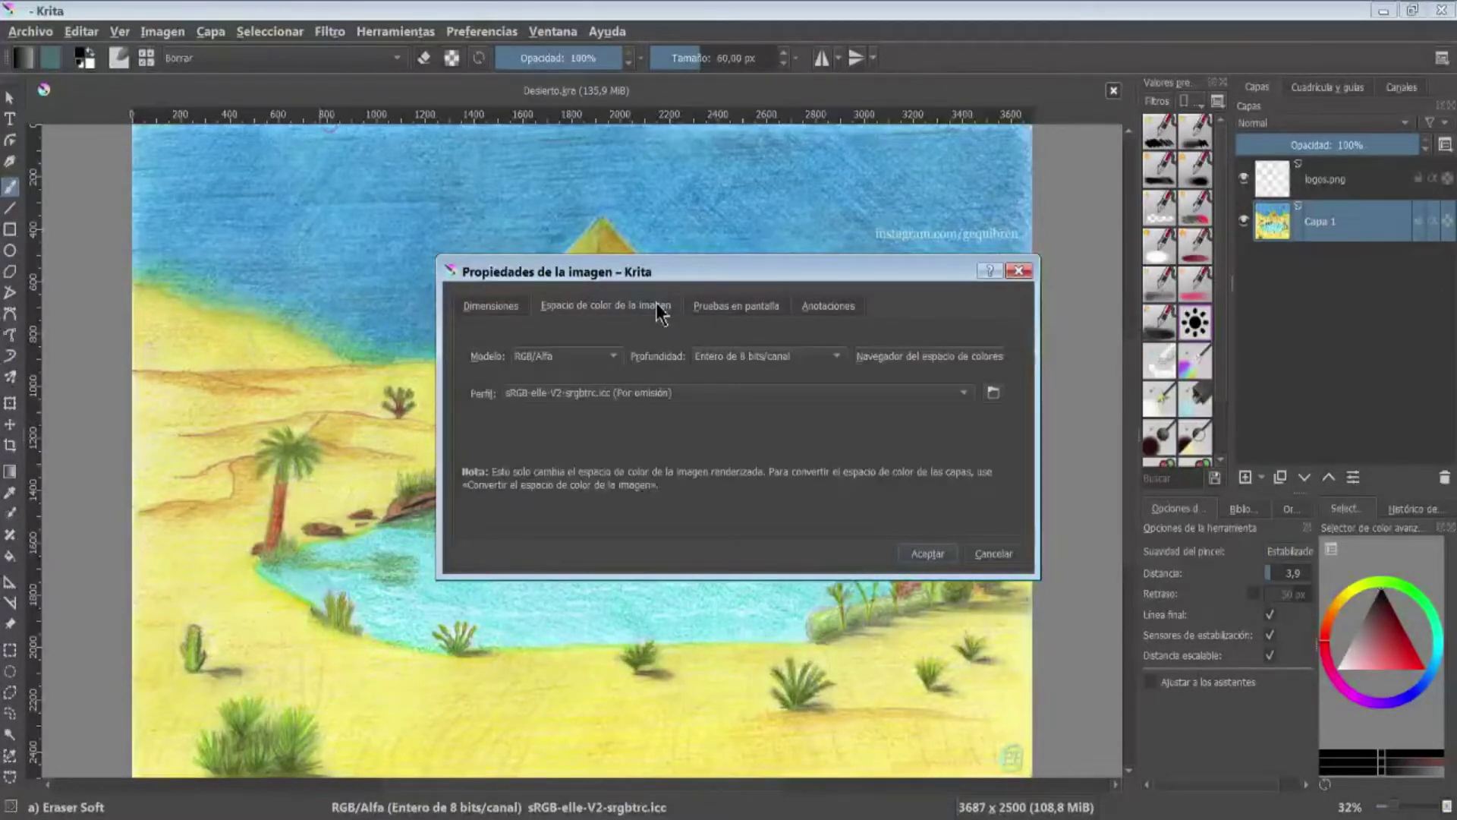
click(771, 307)
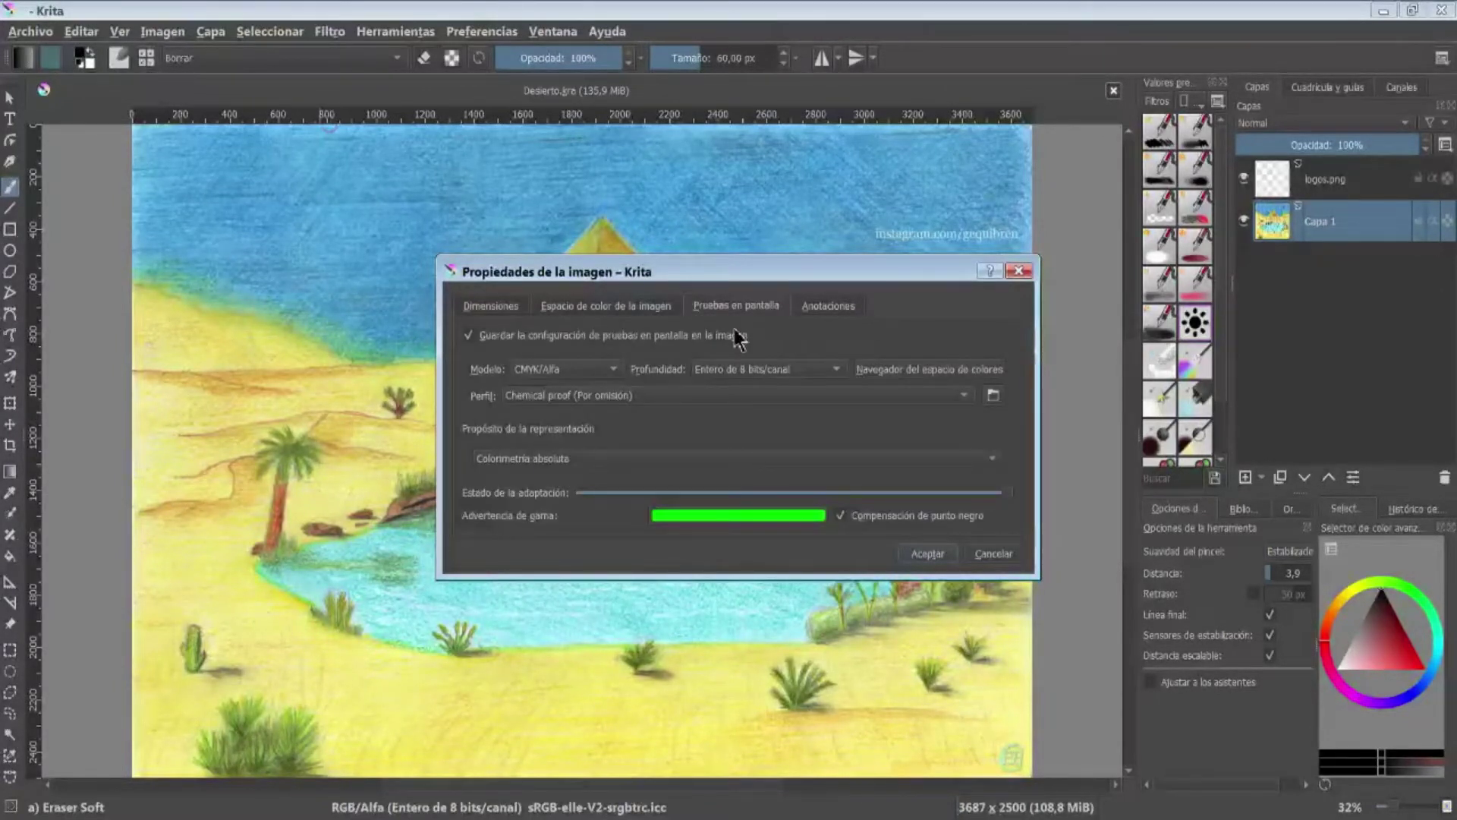
click(480, 307)
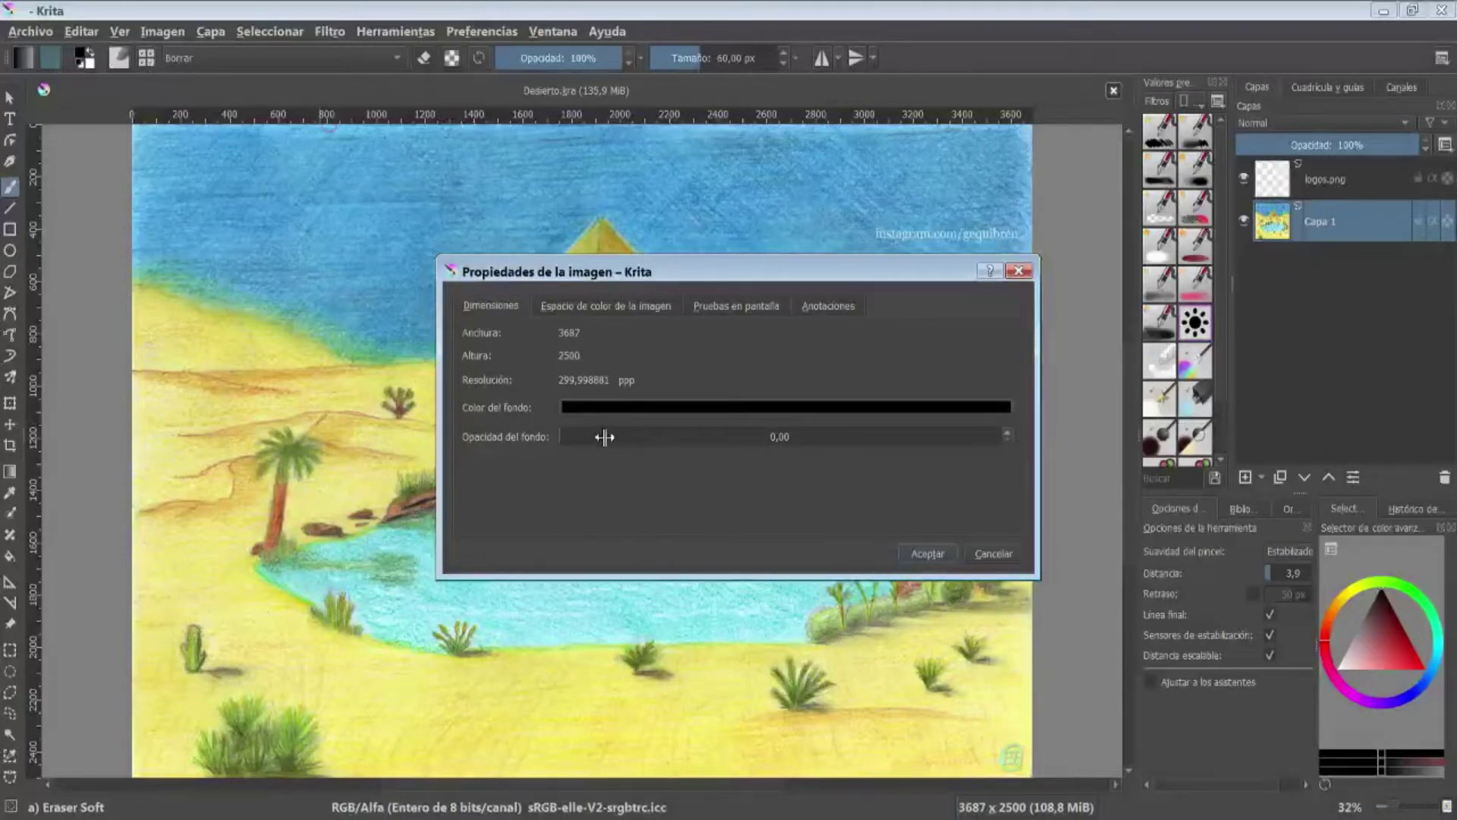
key(Escape)
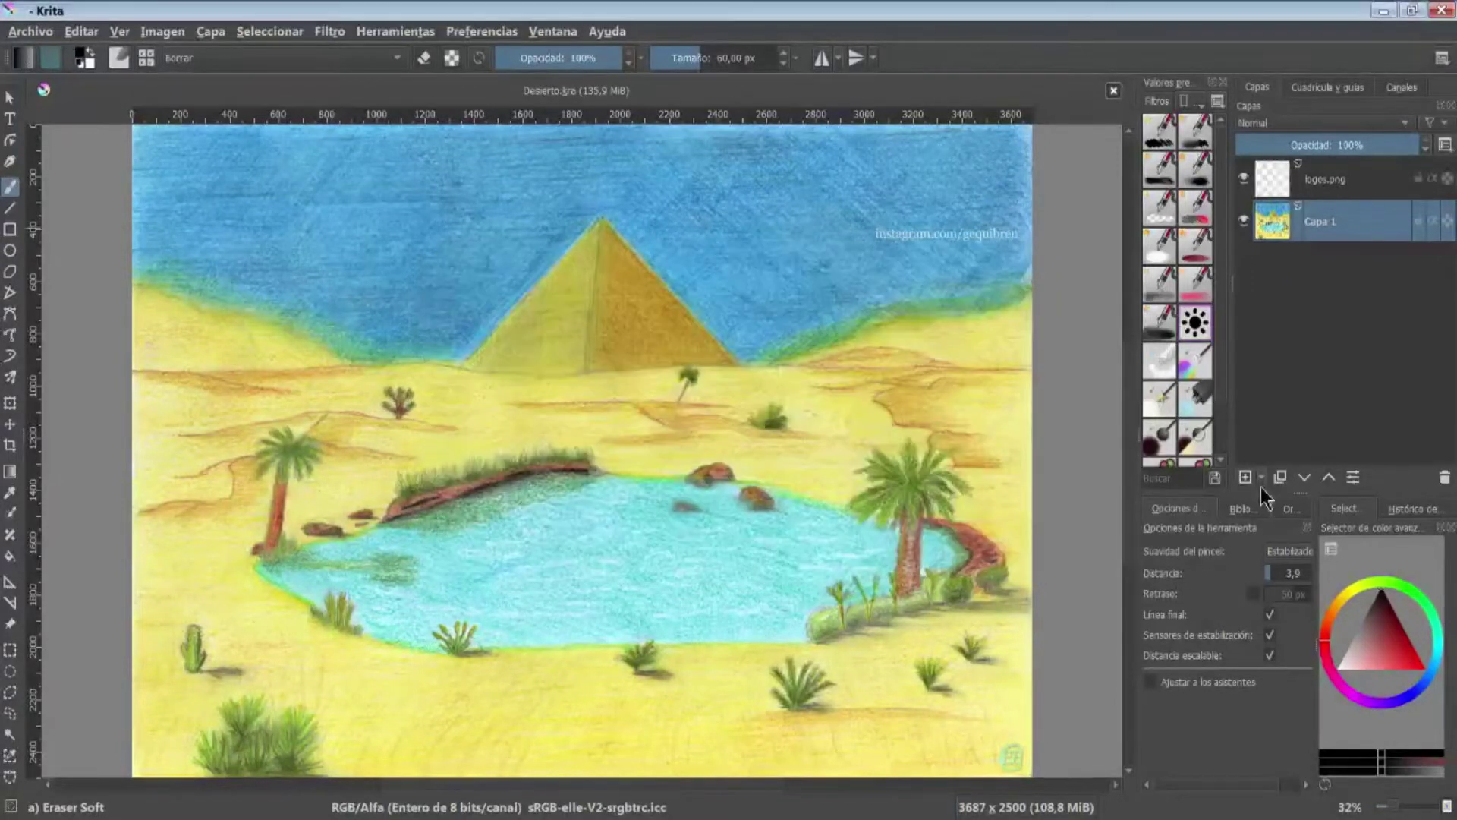
- Hide logos.png and Capa 1, try raising background opacity and recolouring, then cancel
click(1247, 222)
click(1243, 178)
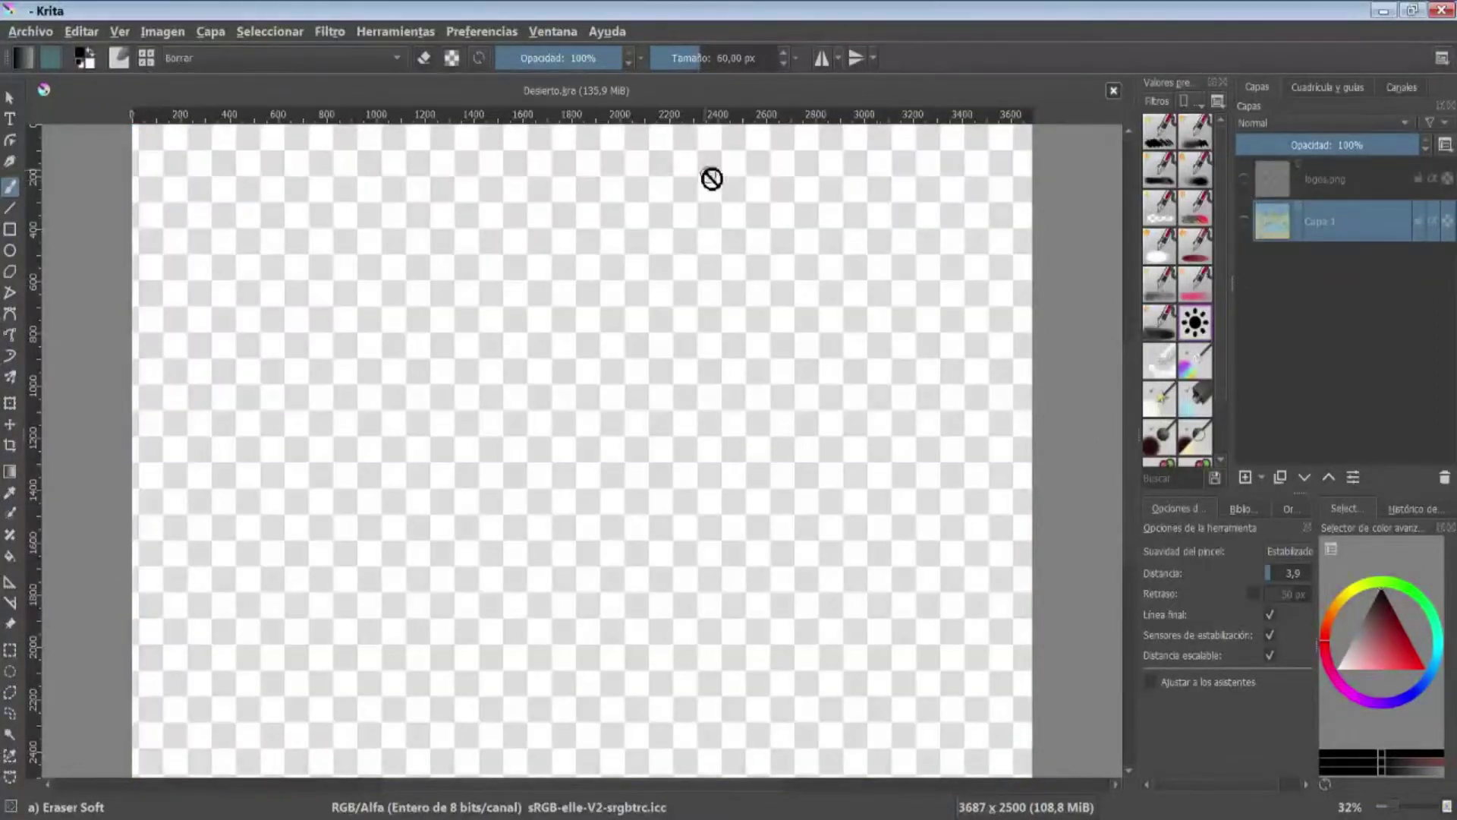
click(162, 31)
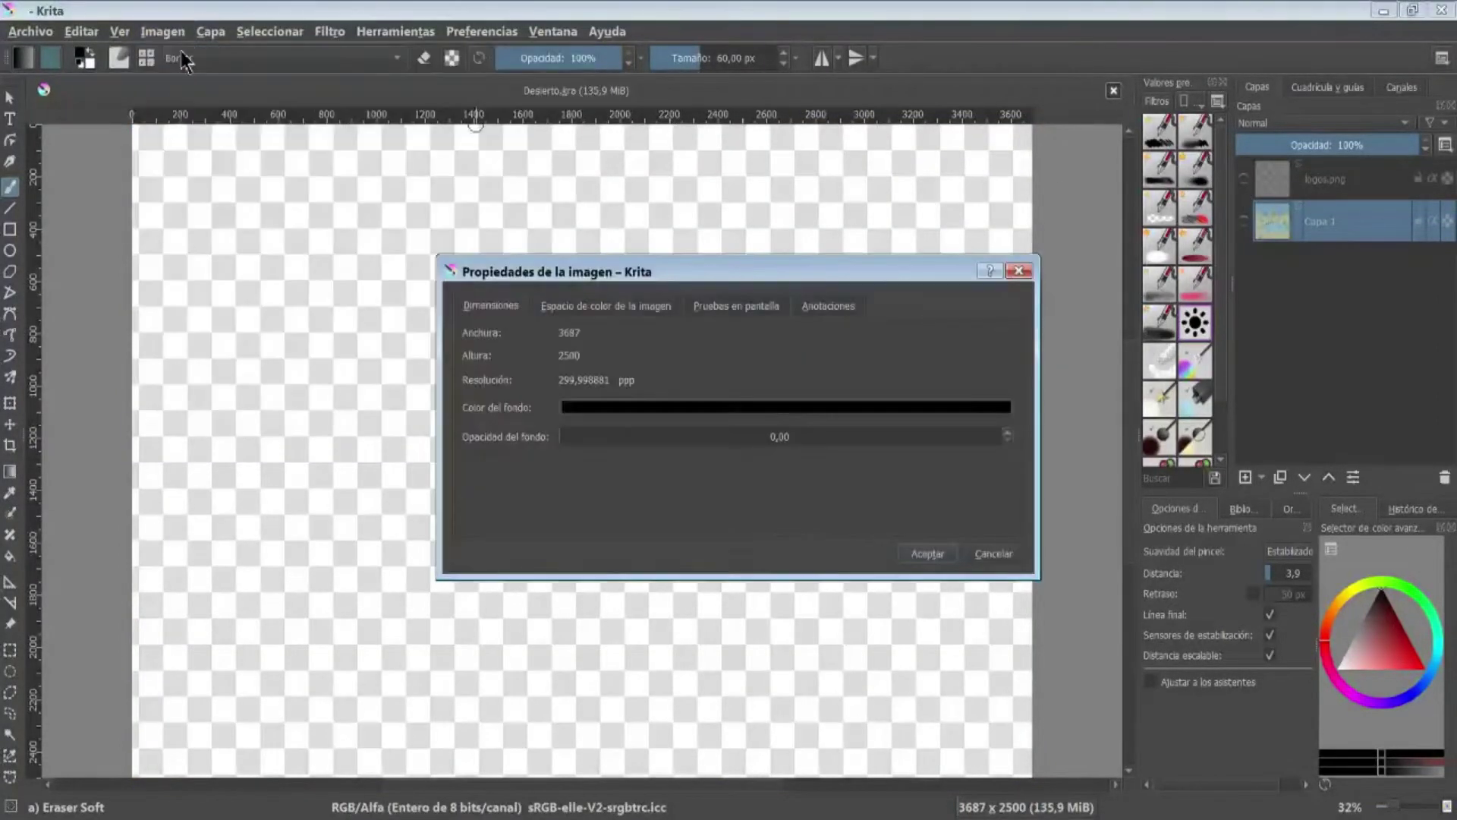
click(568, 439)
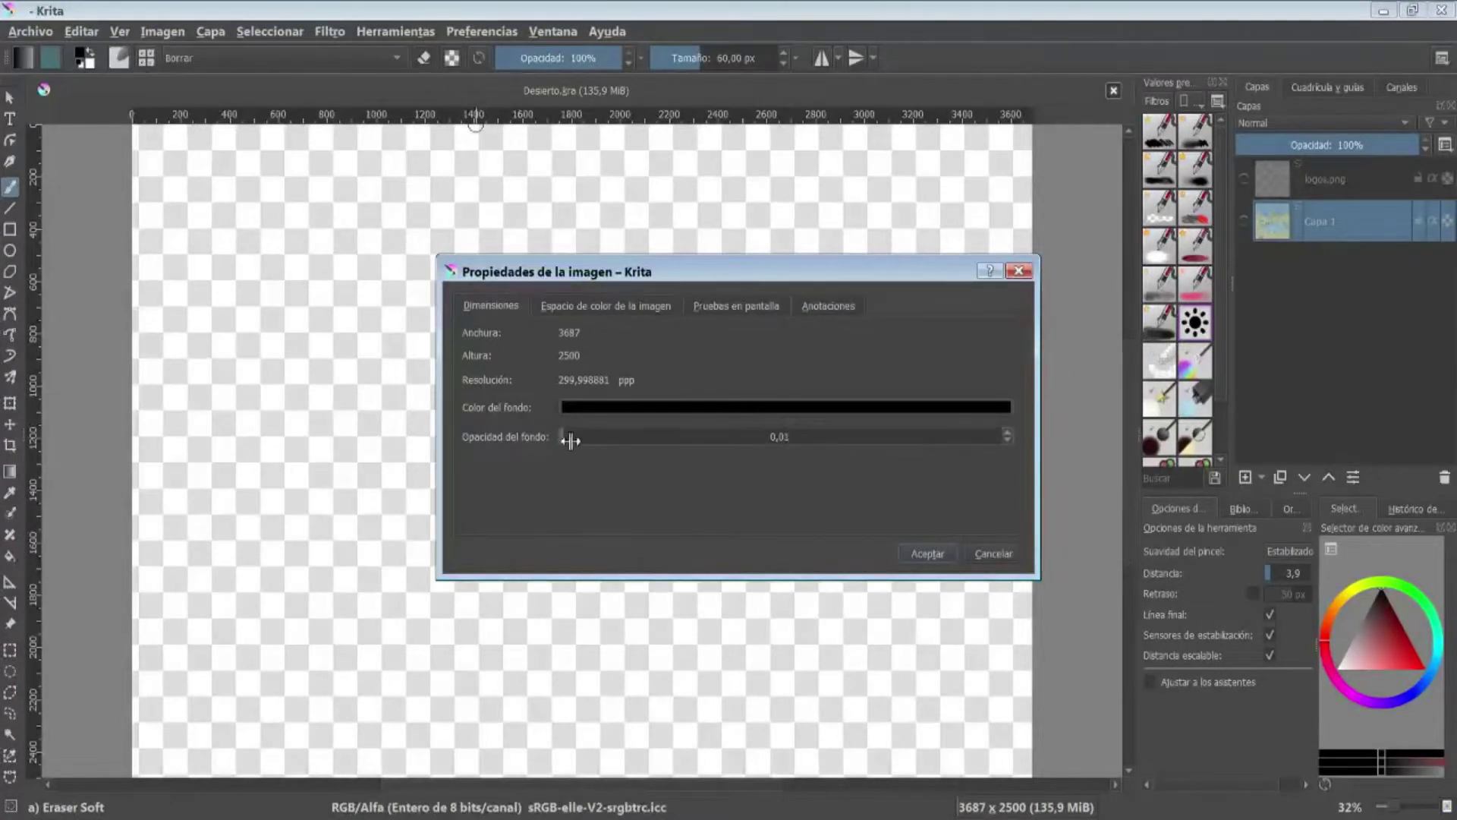
drag(570, 440, 1025, 438)
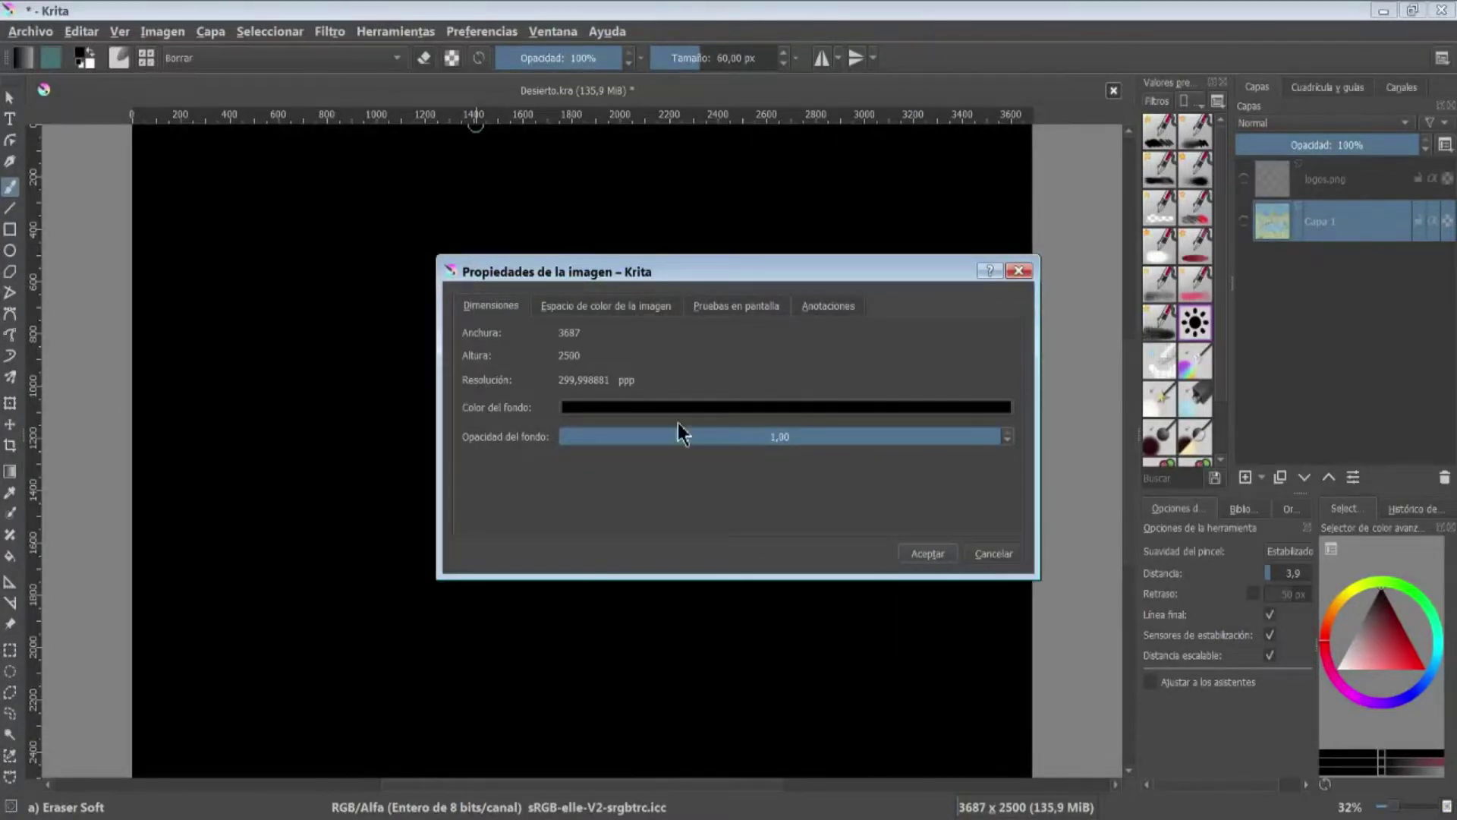
click(745, 407)
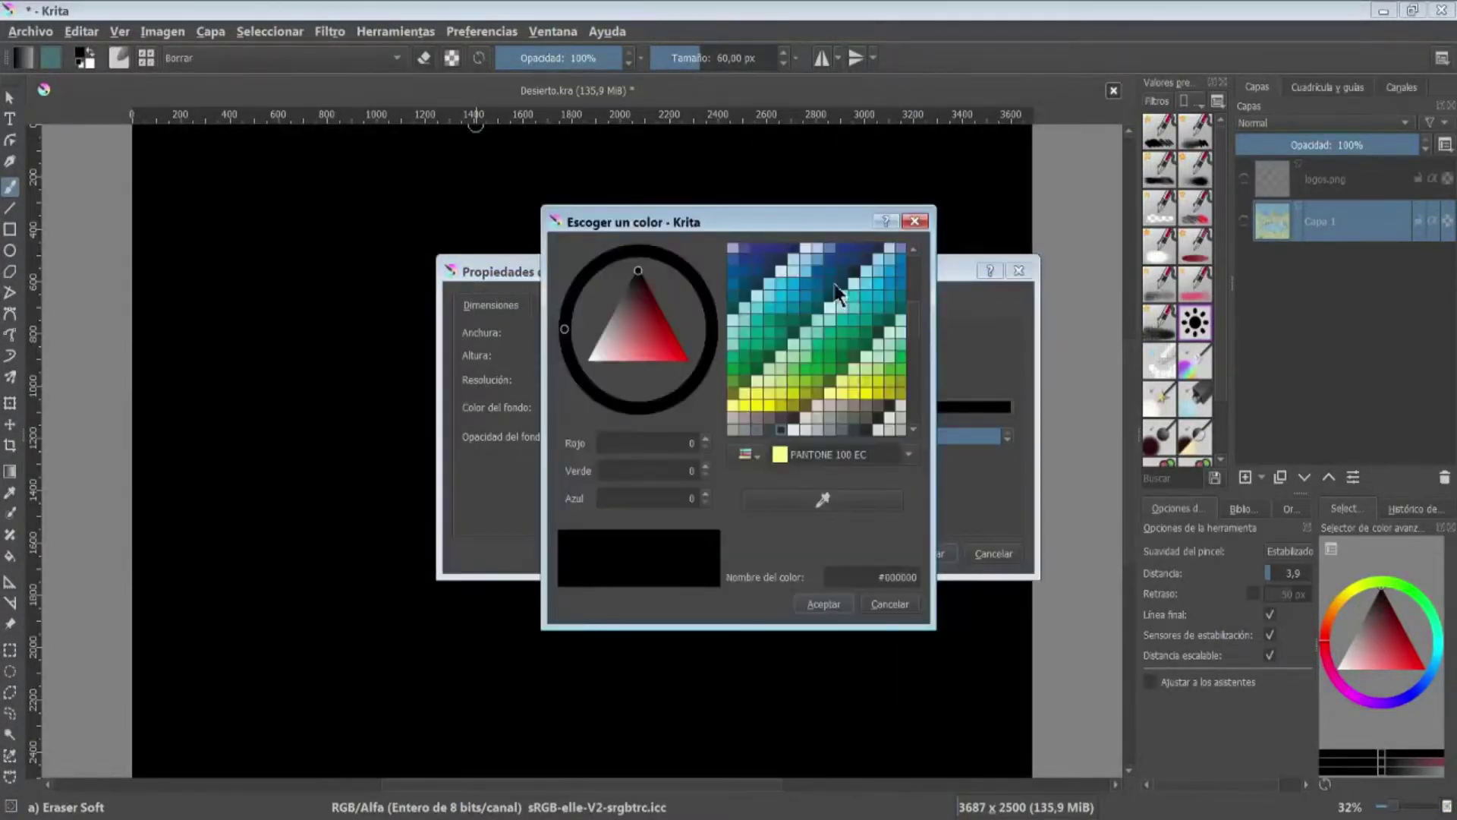
click(823, 604)
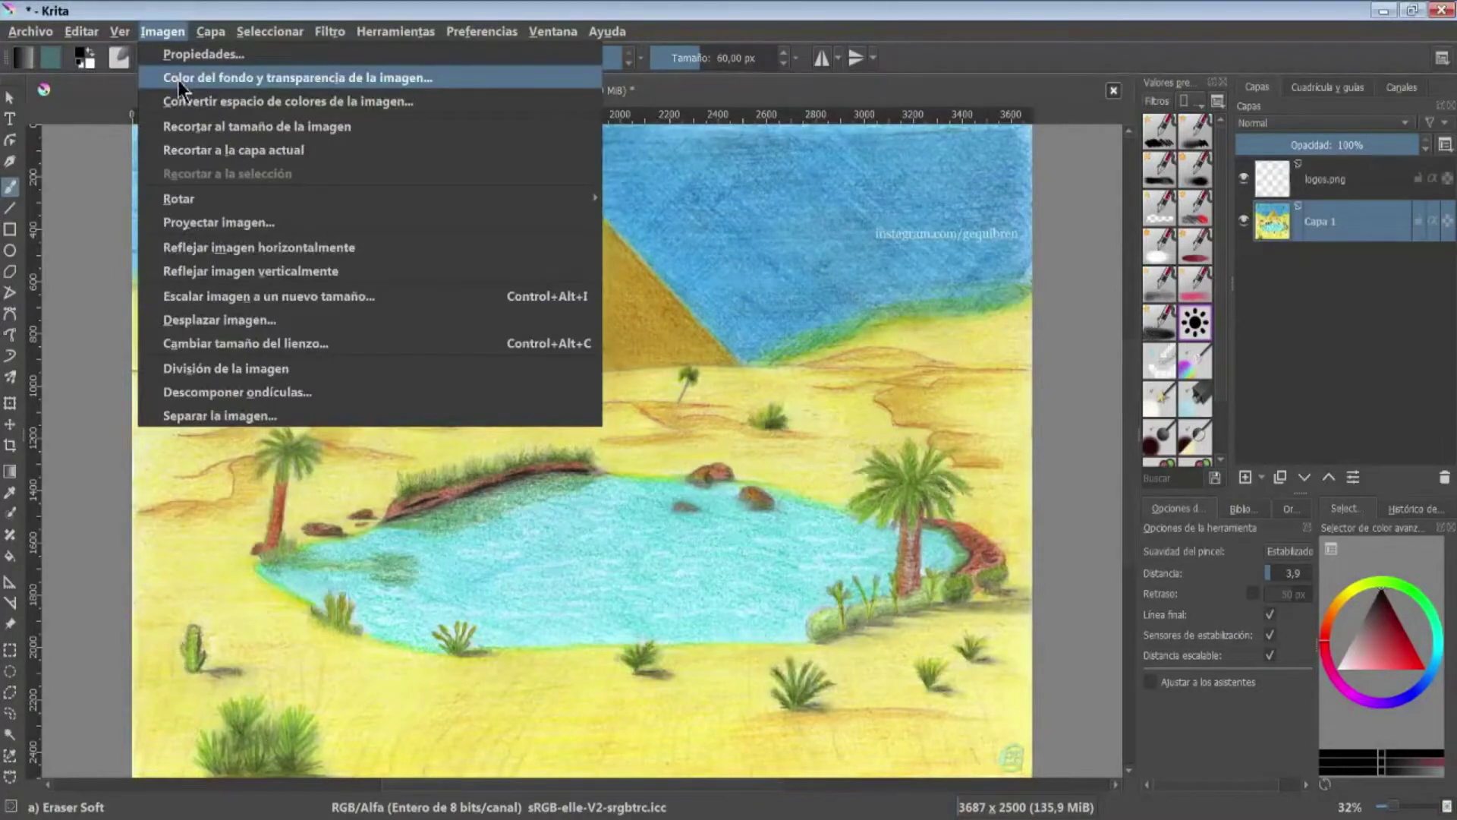
- Cancel the background colour and transparency change and bring up Convert Image Color Space
click(178, 80)
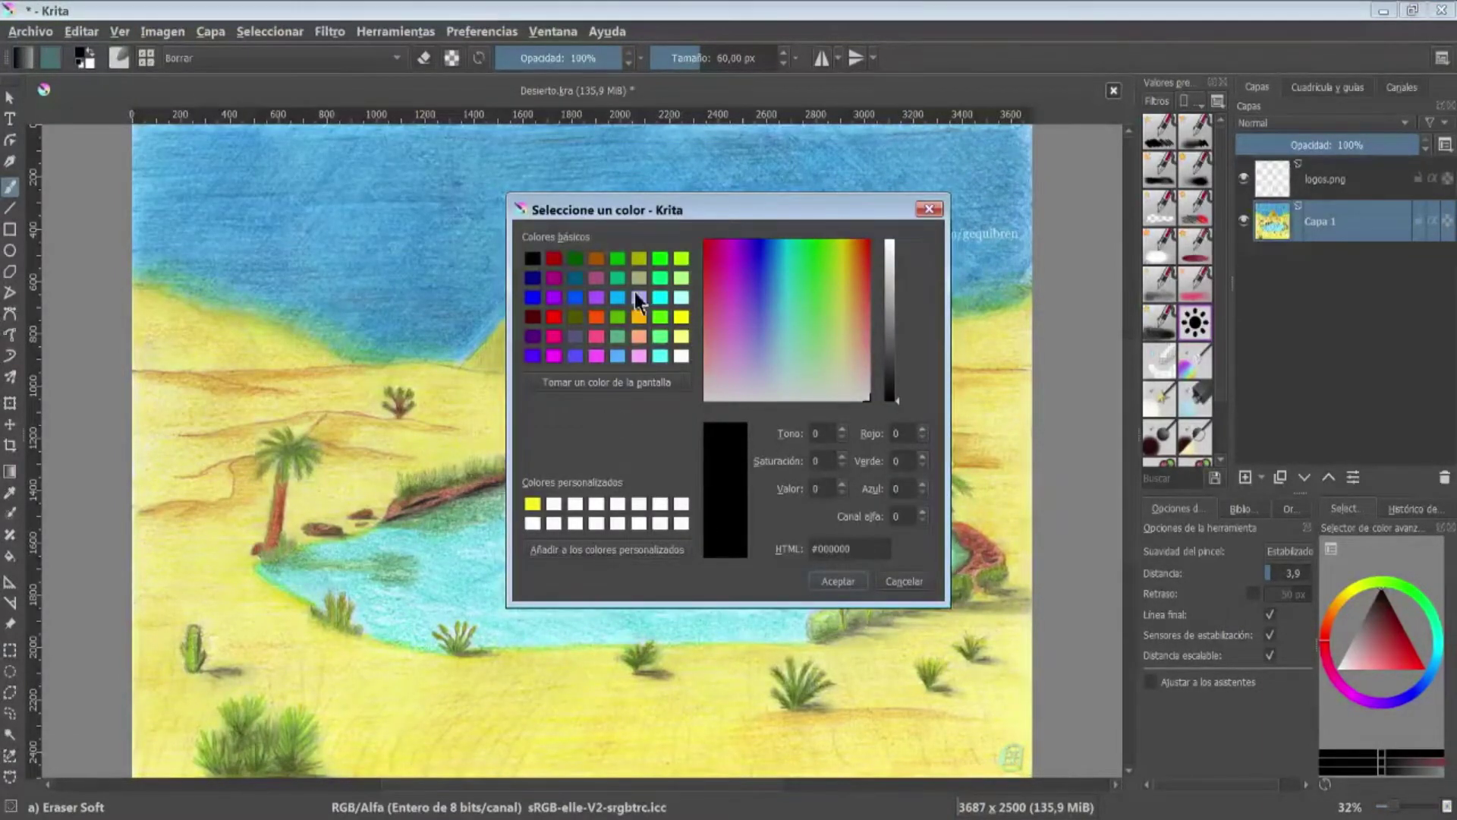
click(905, 581)
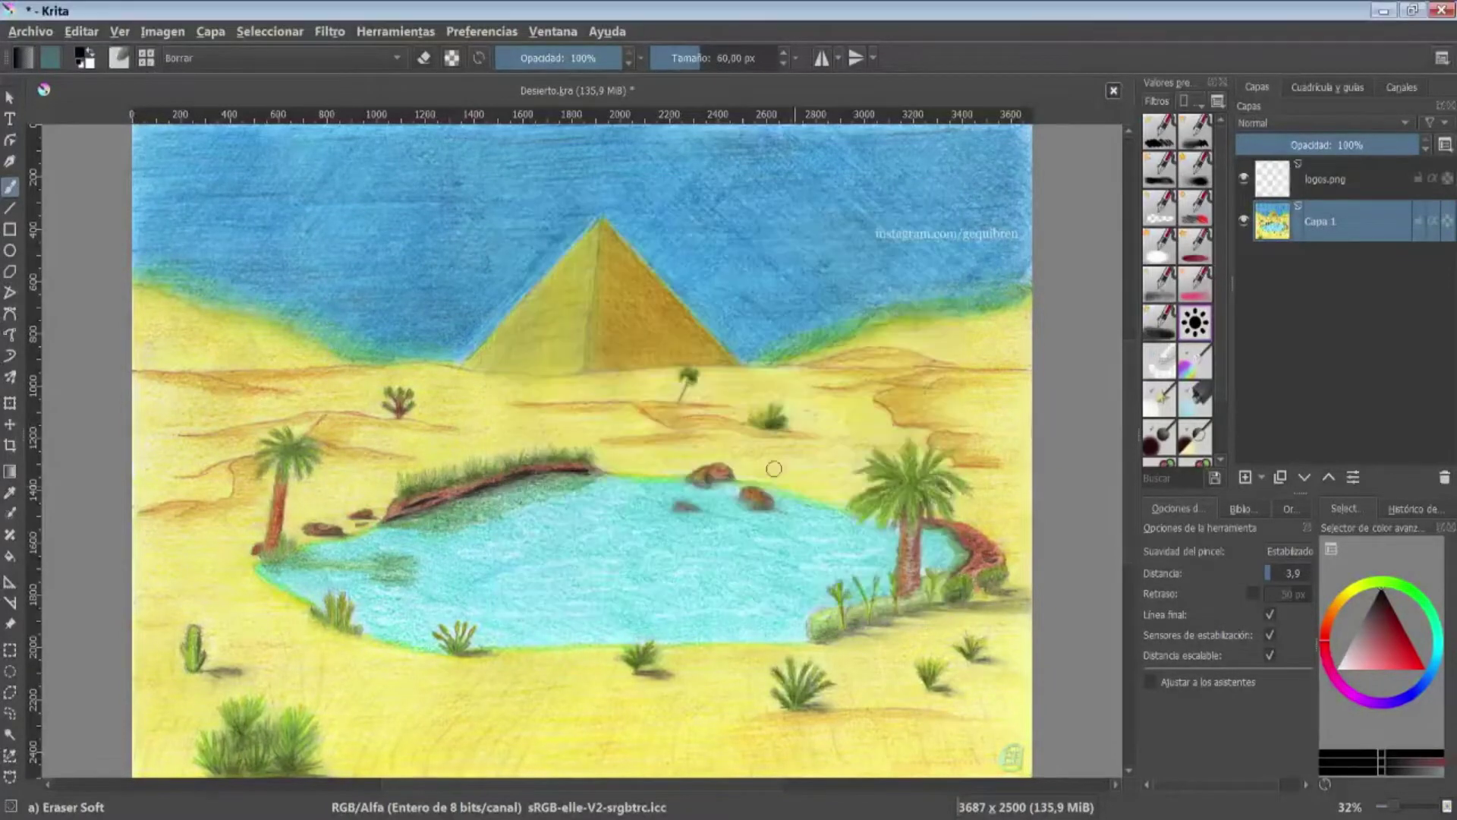
click(156, 30)
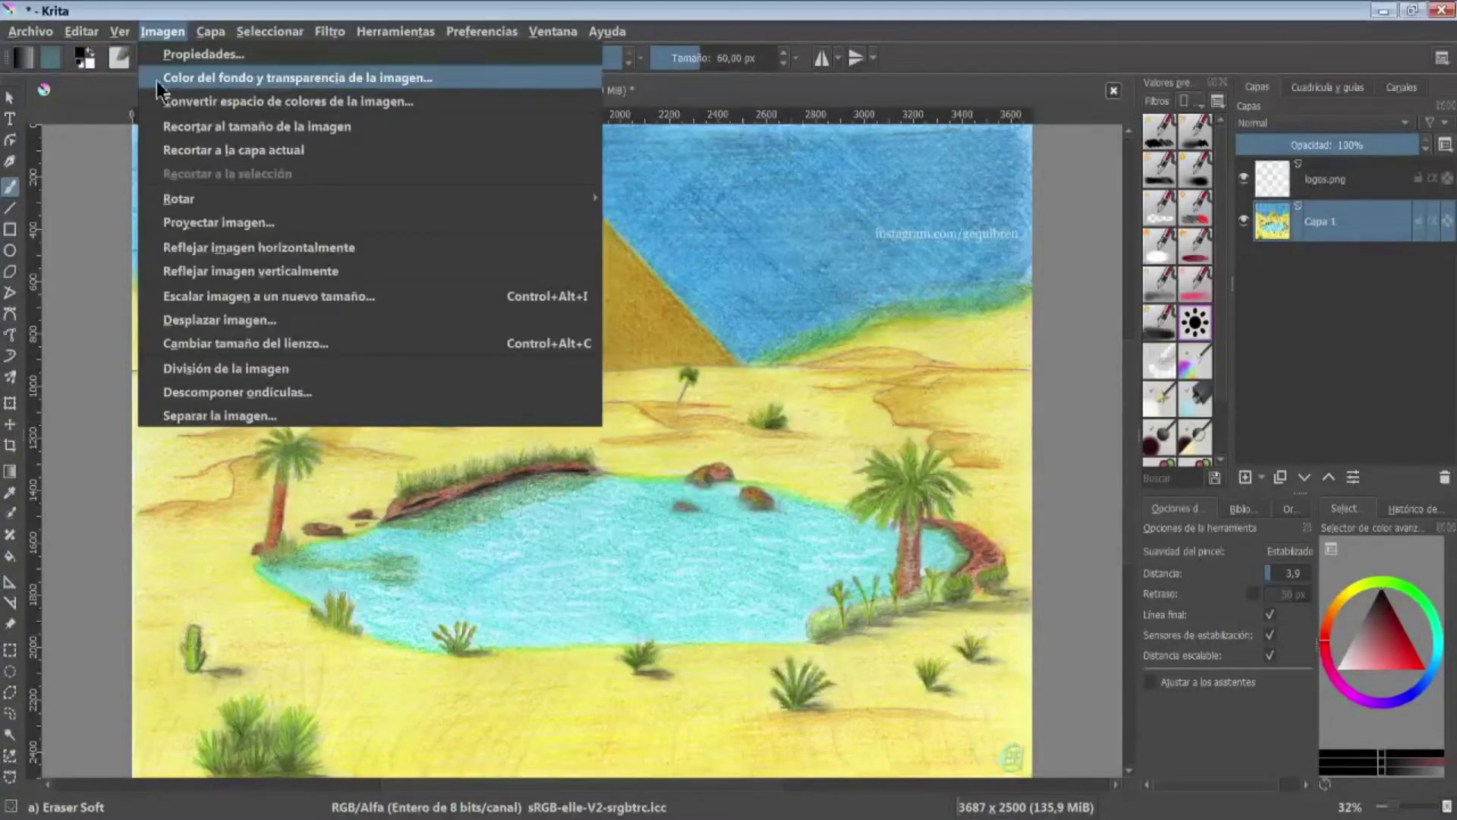
click(220, 79)
click(581, 407)
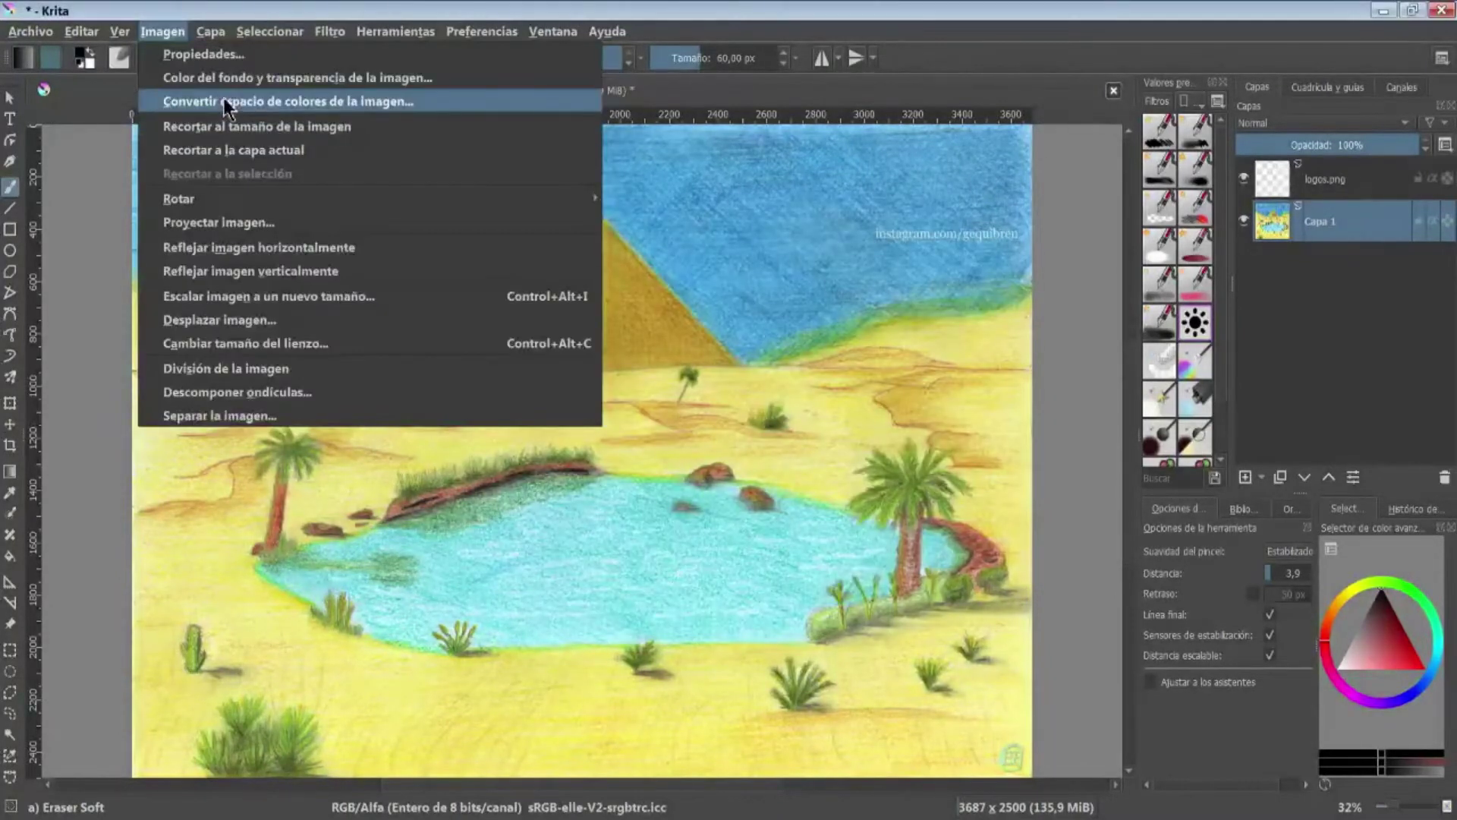
click(224, 99)
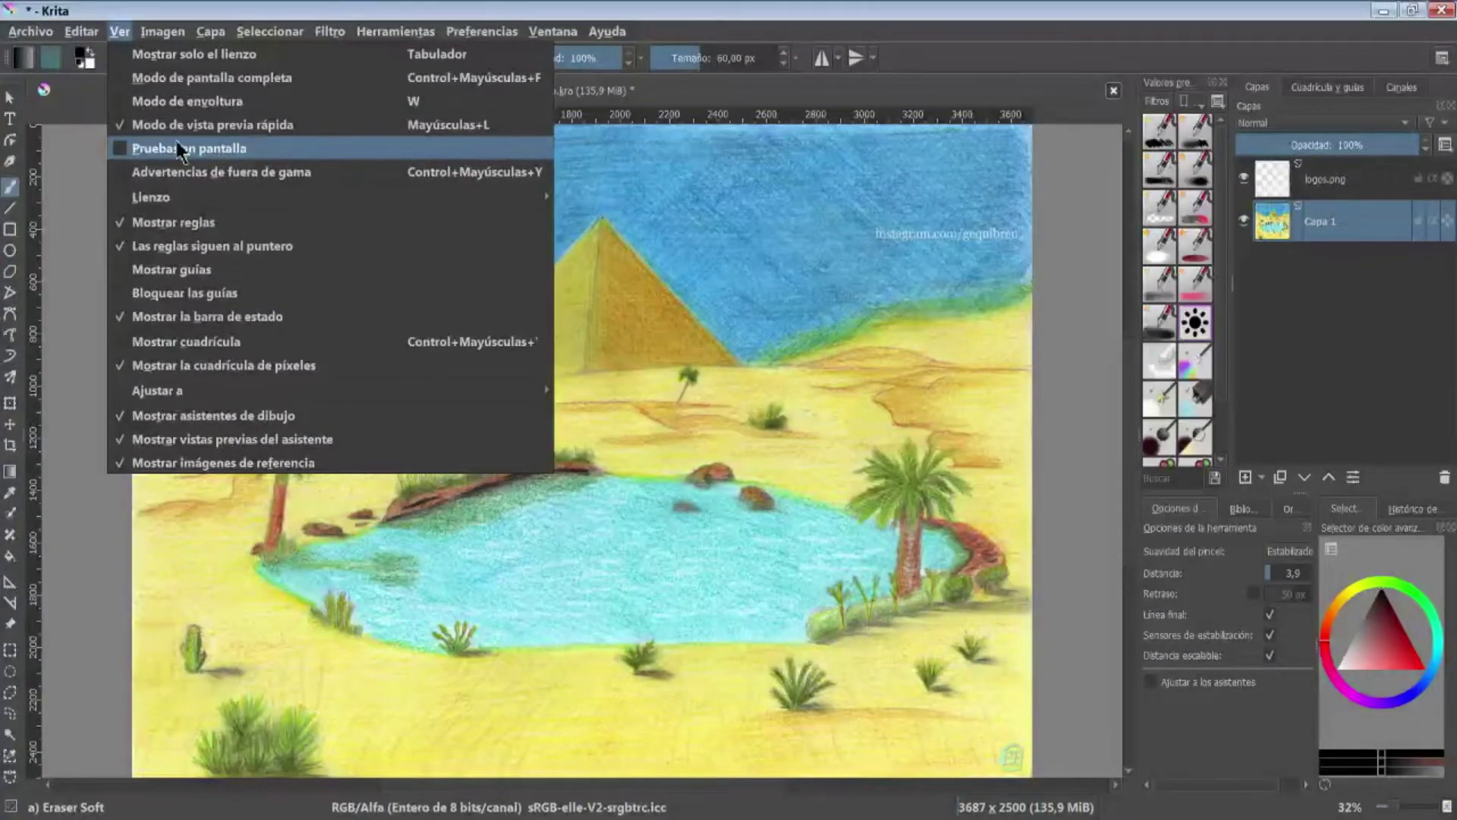
- Review soft-proofing: CMYK/Alpha 8-bit, Chemical proof profile, absolute colorimetry
click(176, 52)
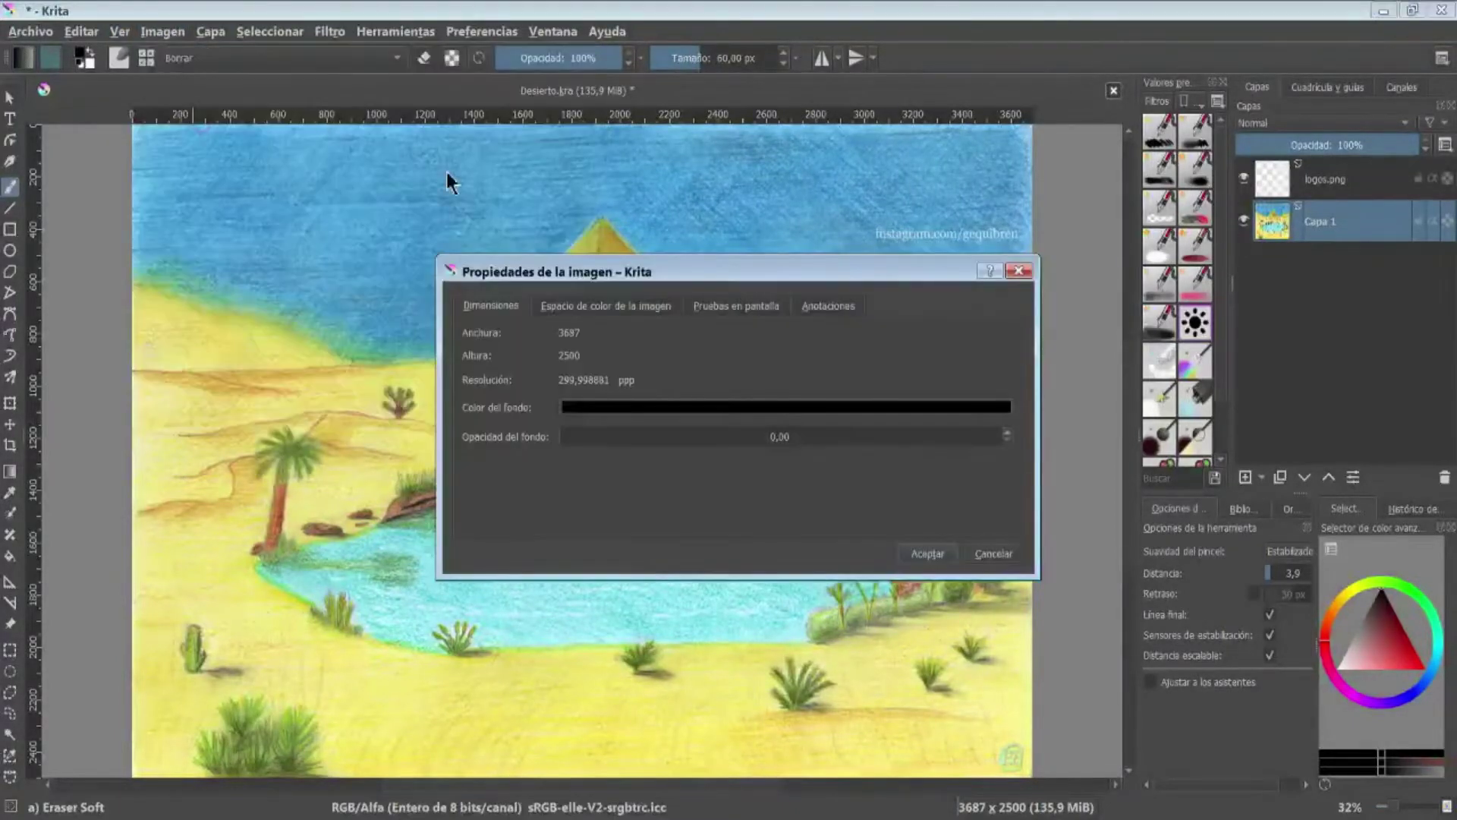
click(618, 300)
click(735, 306)
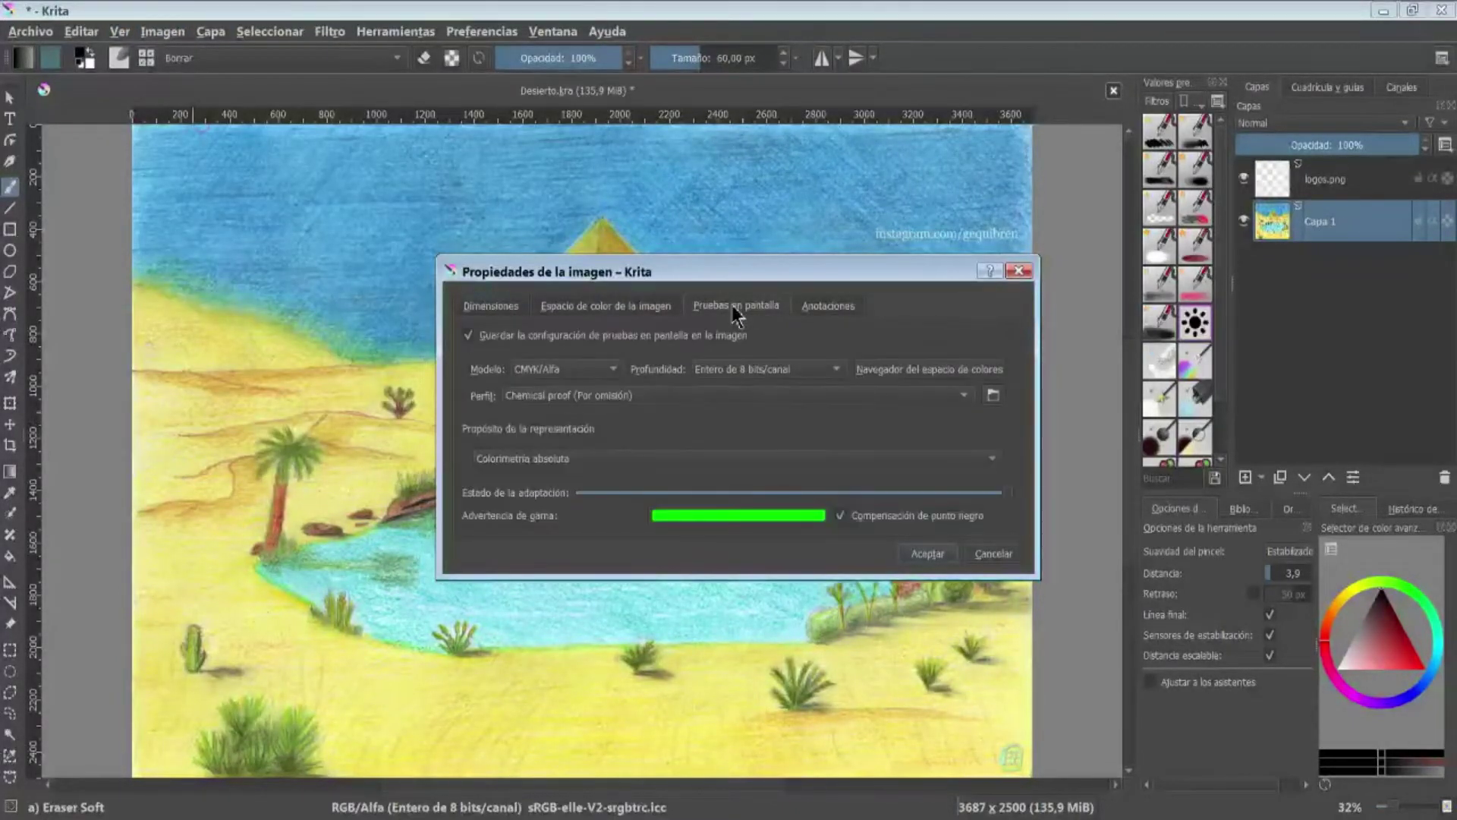
key(Escape)
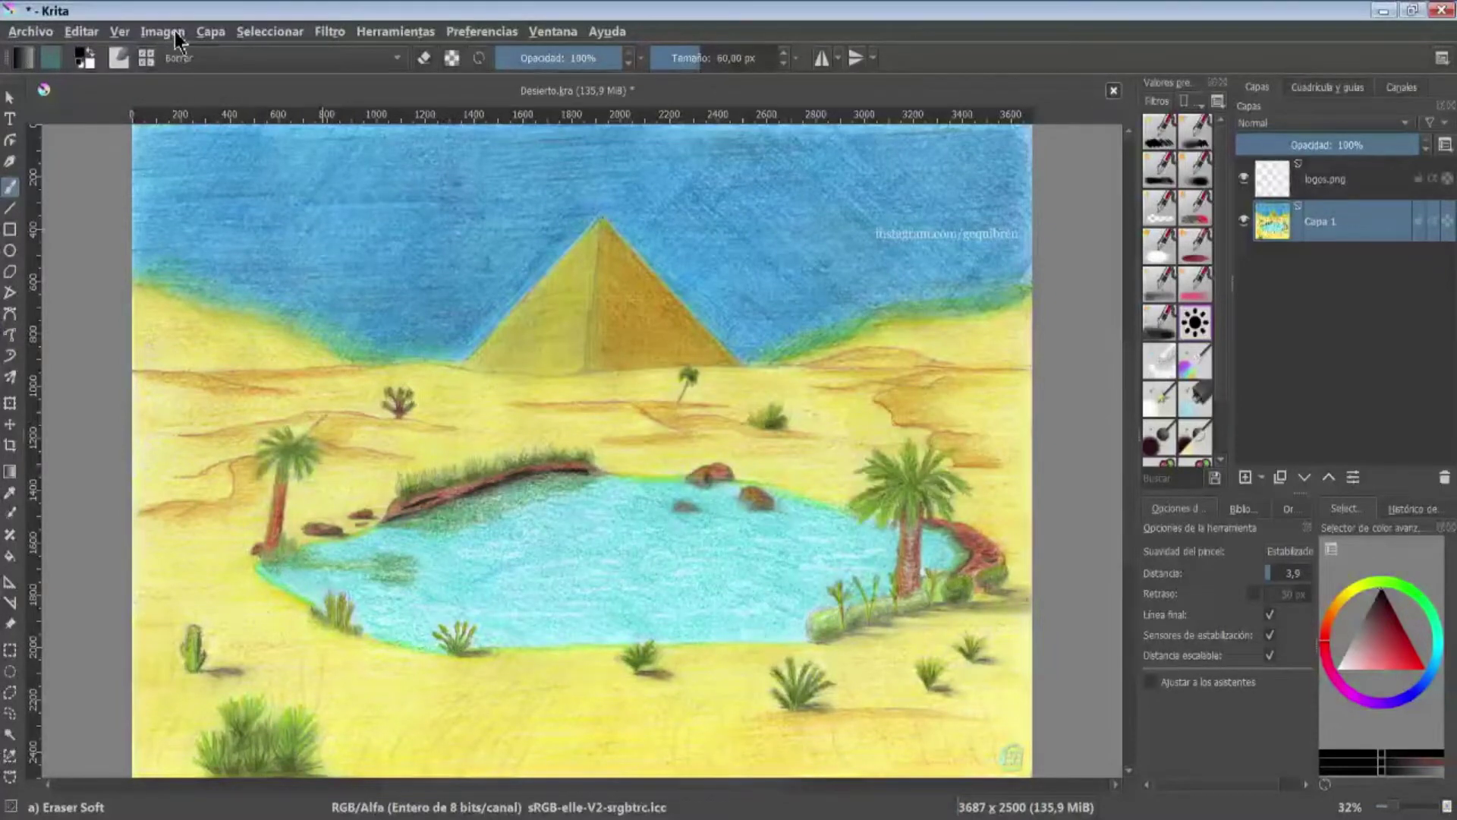
- Convert all layers to the Grayscale/Alpha colour model
click(175, 35)
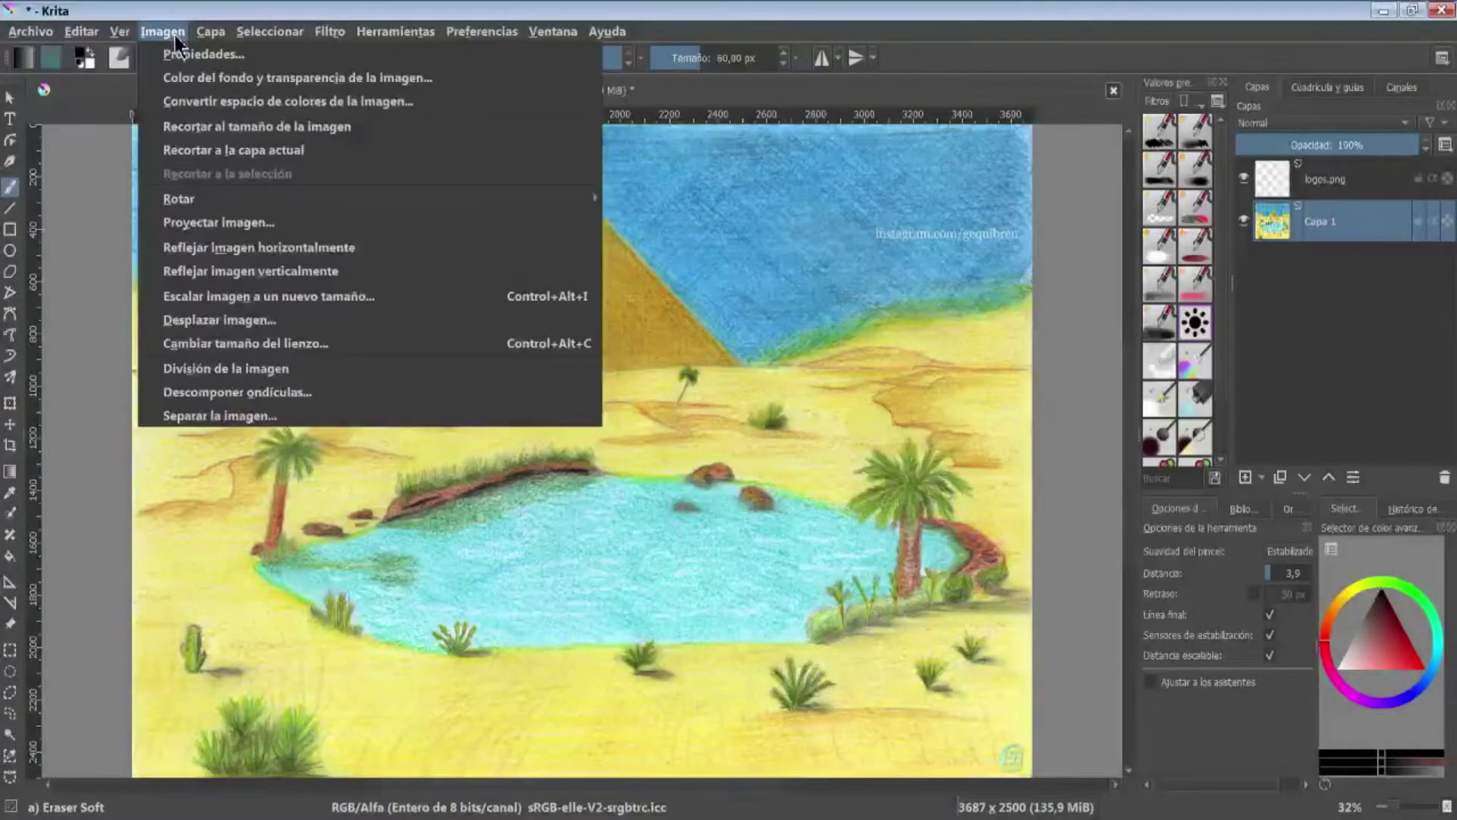
click(458, 115)
click(615, 316)
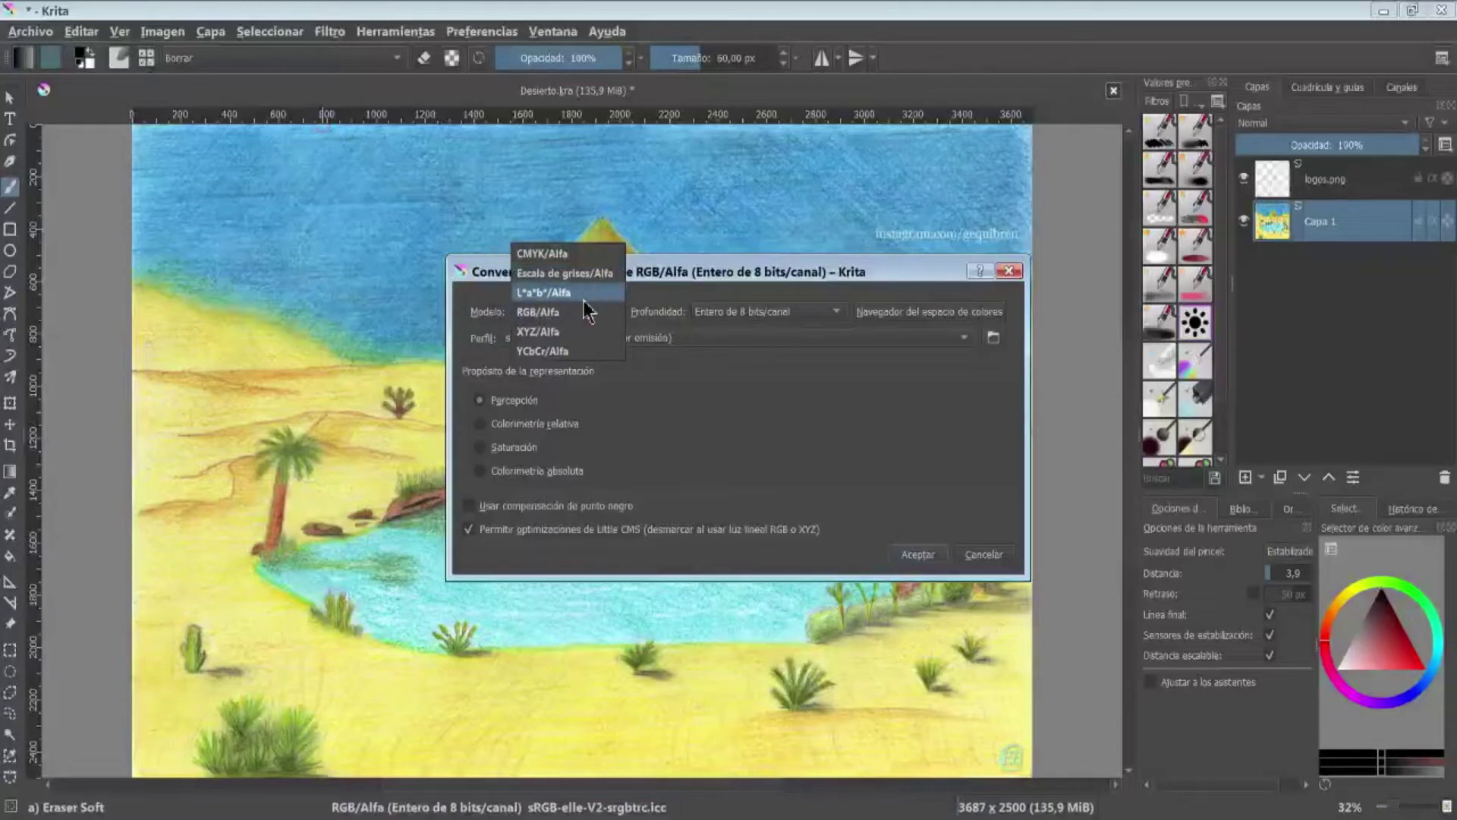
click(586, 272)
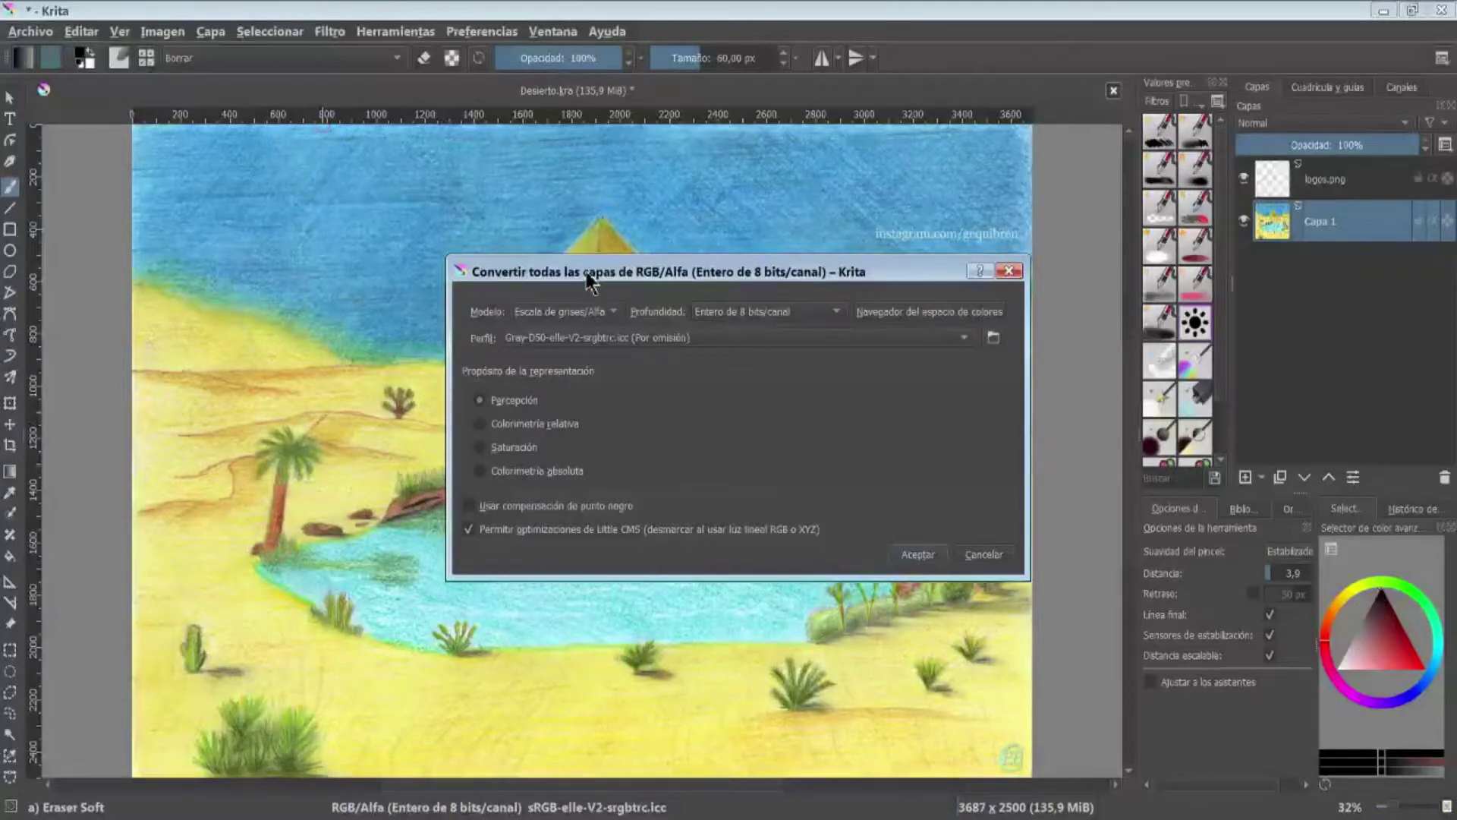
click(924, 555)
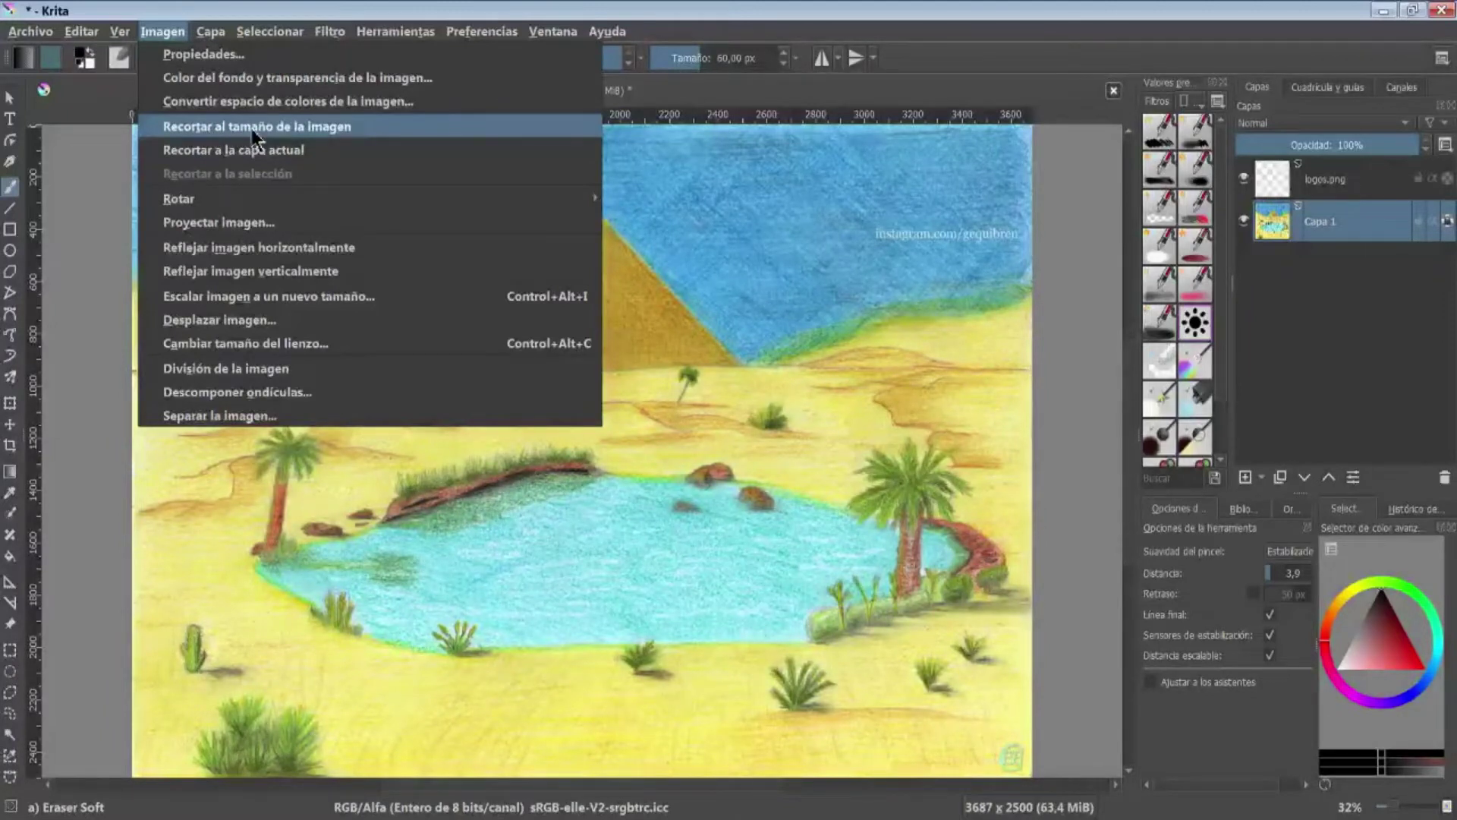
- Trim layers to image size and reposition Capa 1's drawing to show the pyramid
click(352, 129)
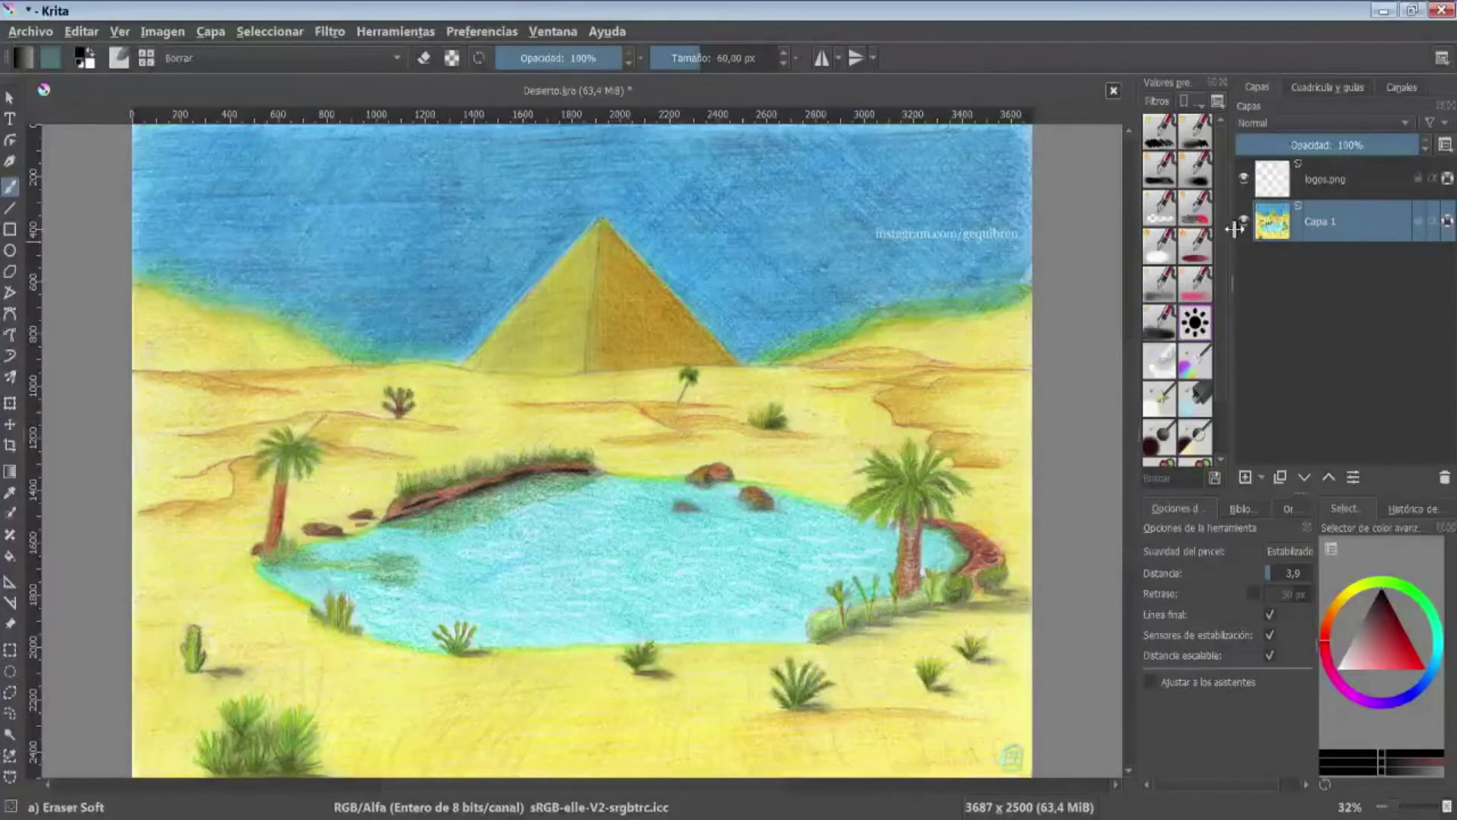
key(t)
drag(309, 409, 273, 231)
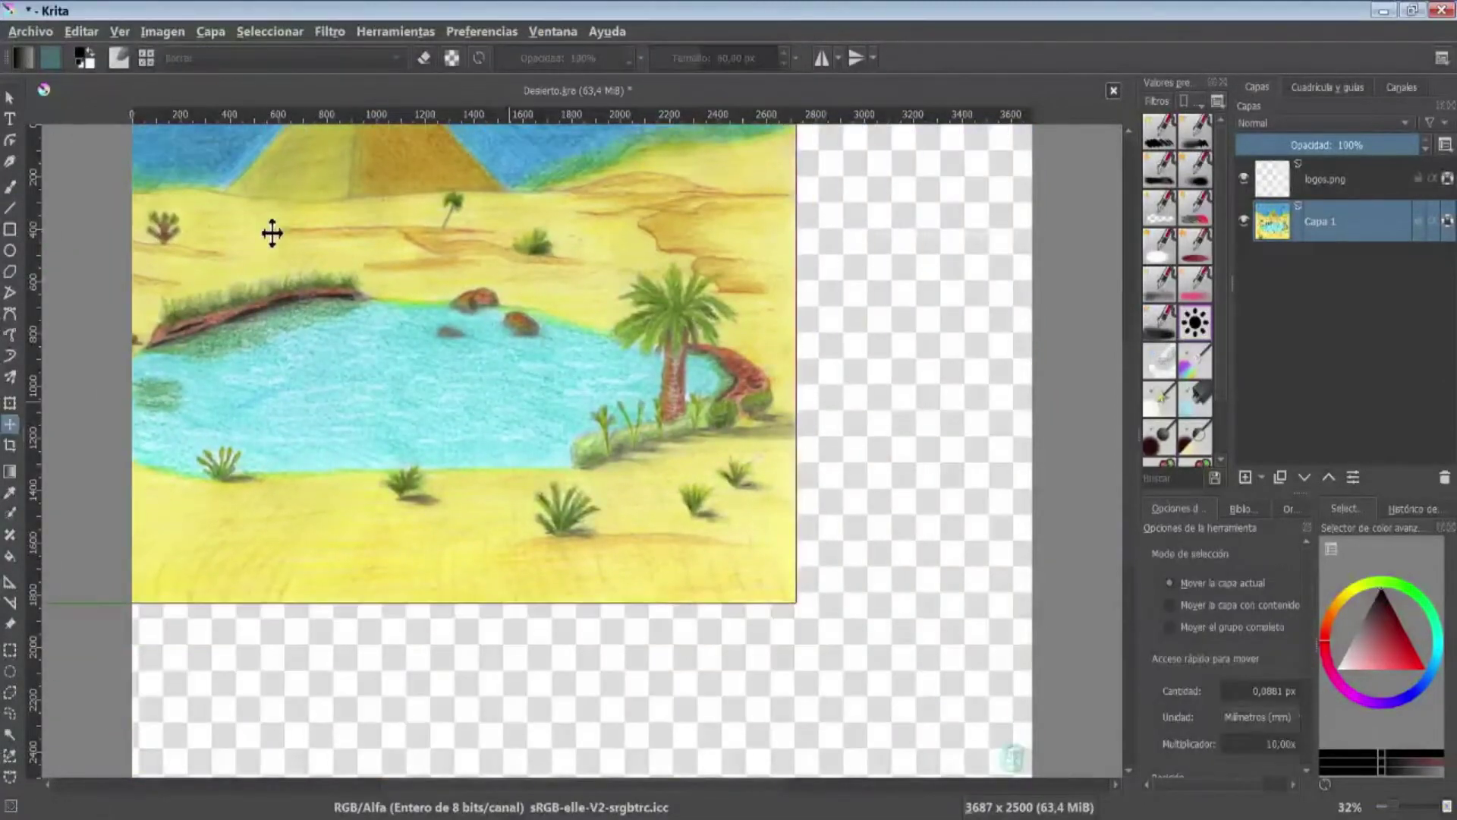
drag(436, 338, 417, 309)
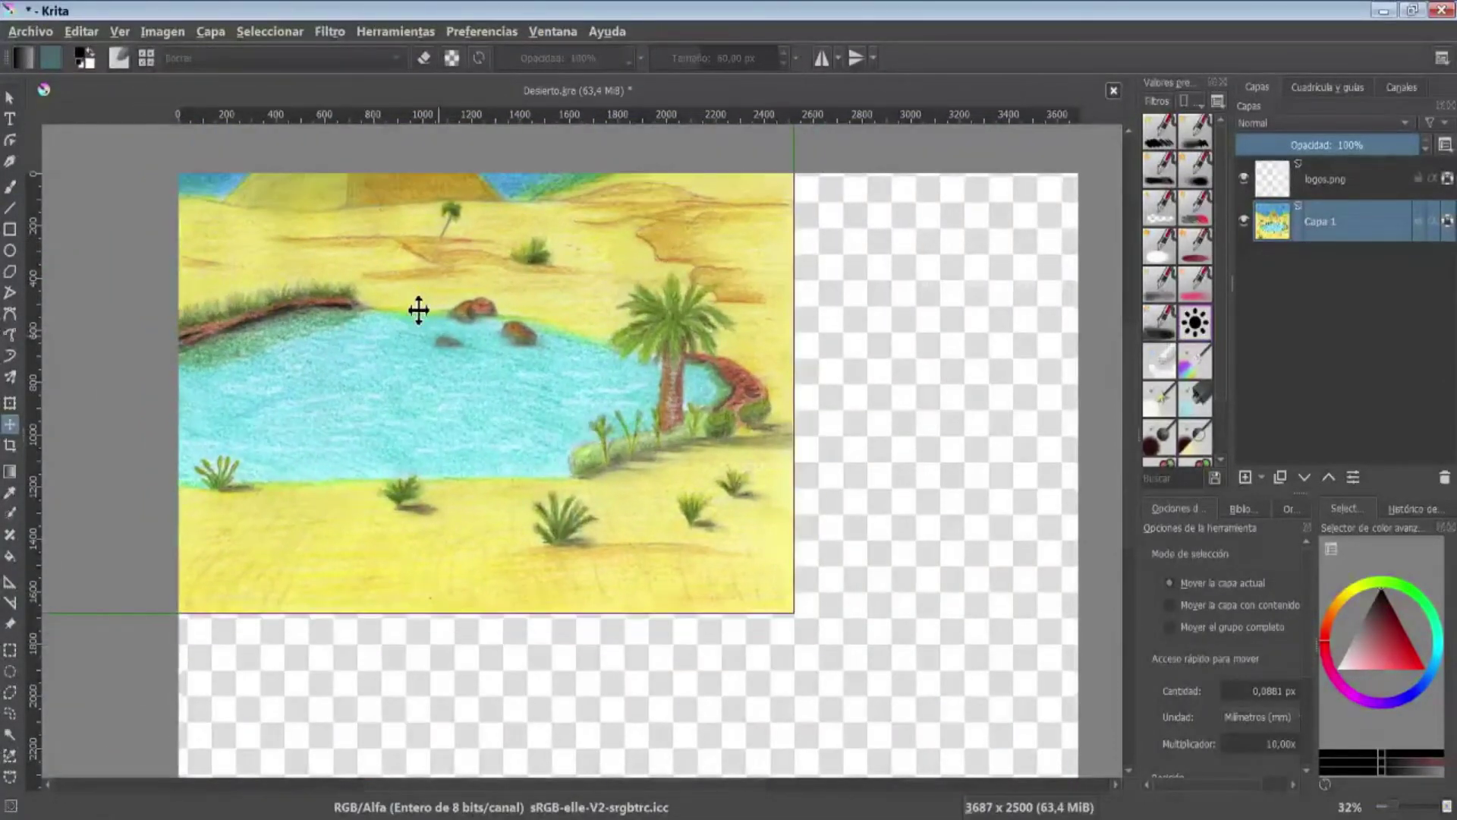
mouse_move(309, 205)
mouse_down()
mouse_move(584, 427)
mouse_move(371, 279)
mouse_up()
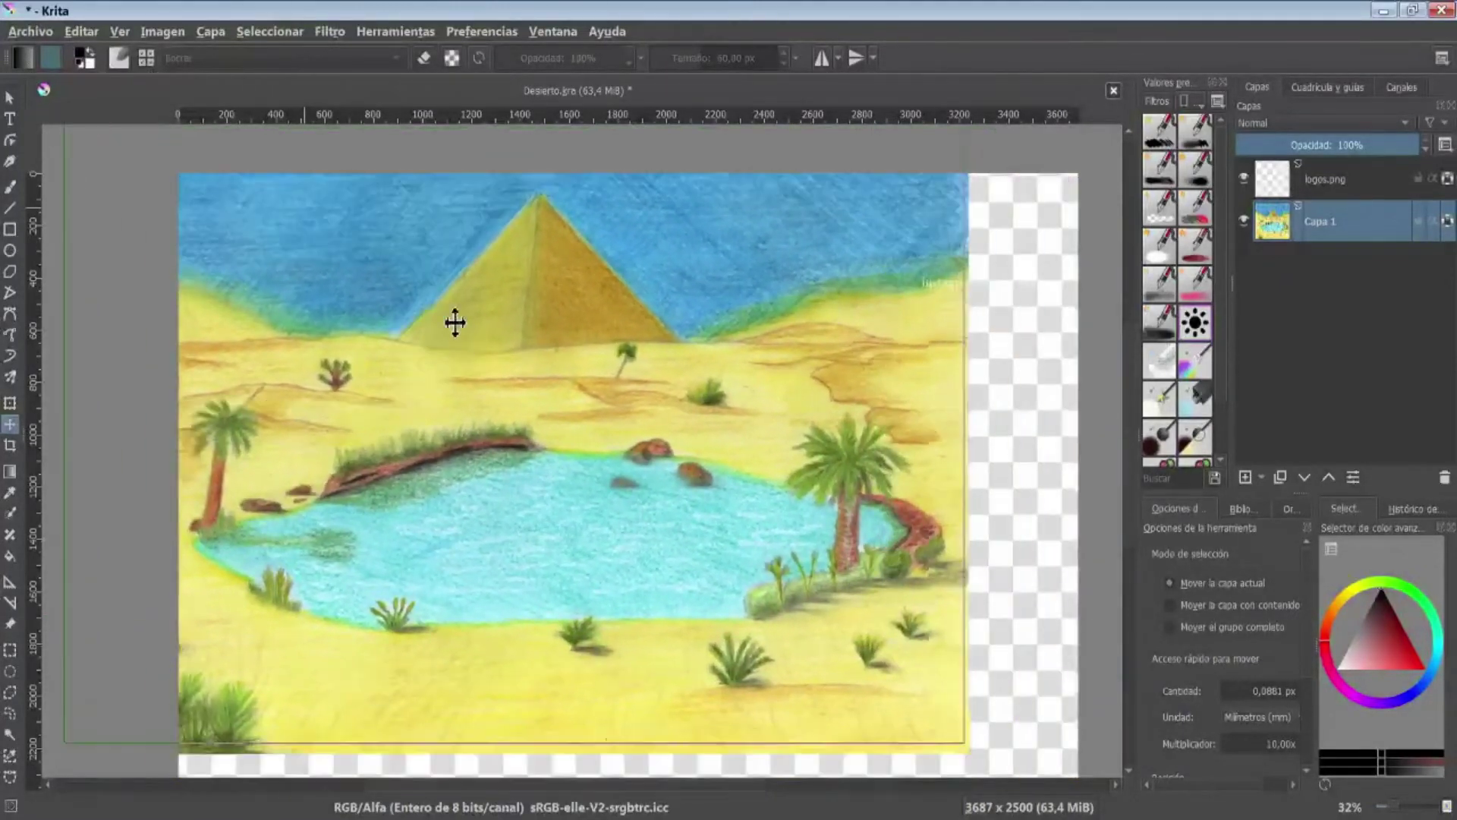
click(162, 31)
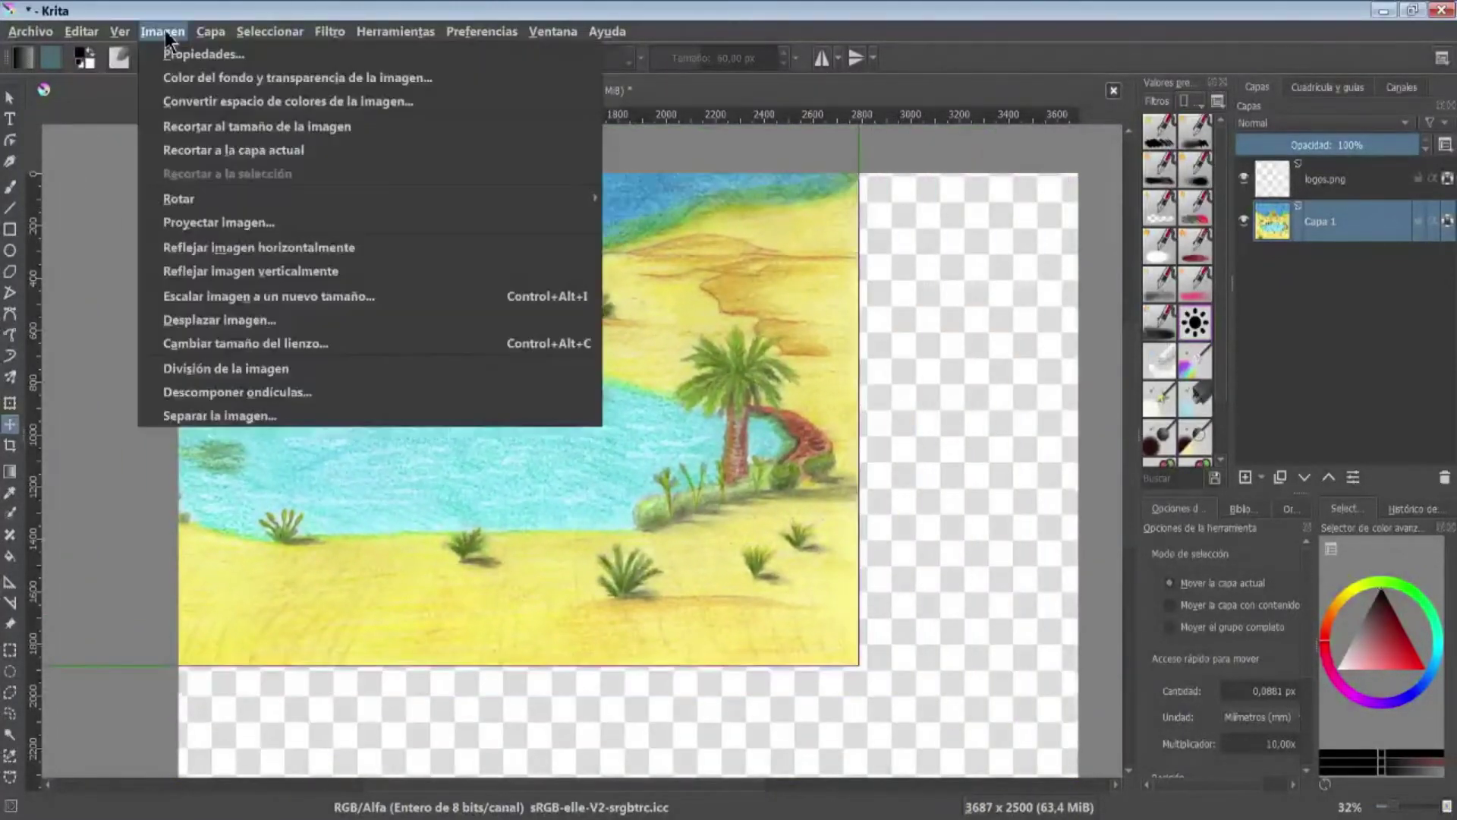
click(402, 127)
mouse_move(328, 362)
mouse_down()
mouse_move(418, 451)
mouse_move(388, 448)
mouse_up()
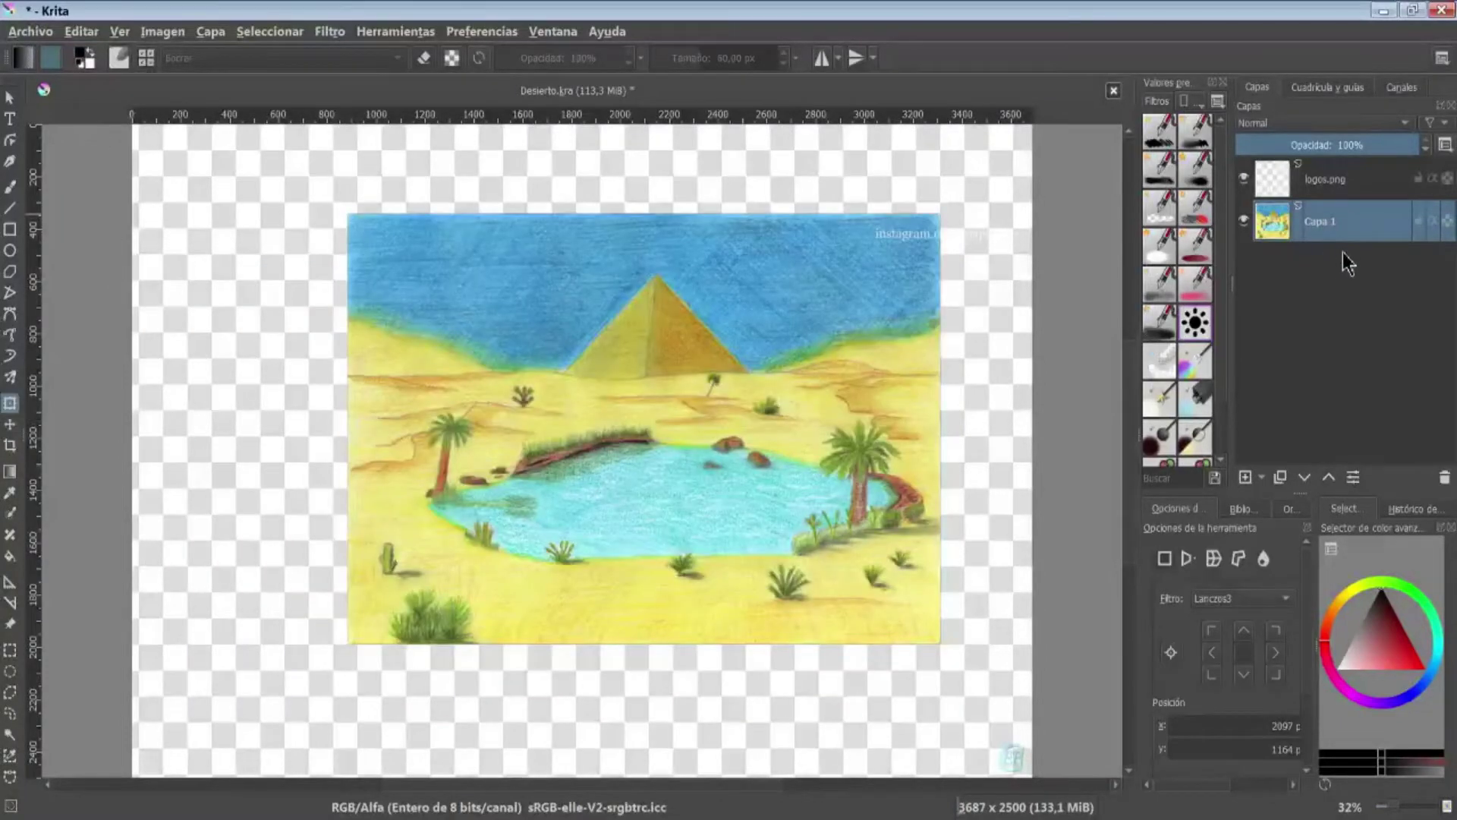
- Trim the canvas to the current layer and shift the logos.png instagram logo left
click(174, 31)
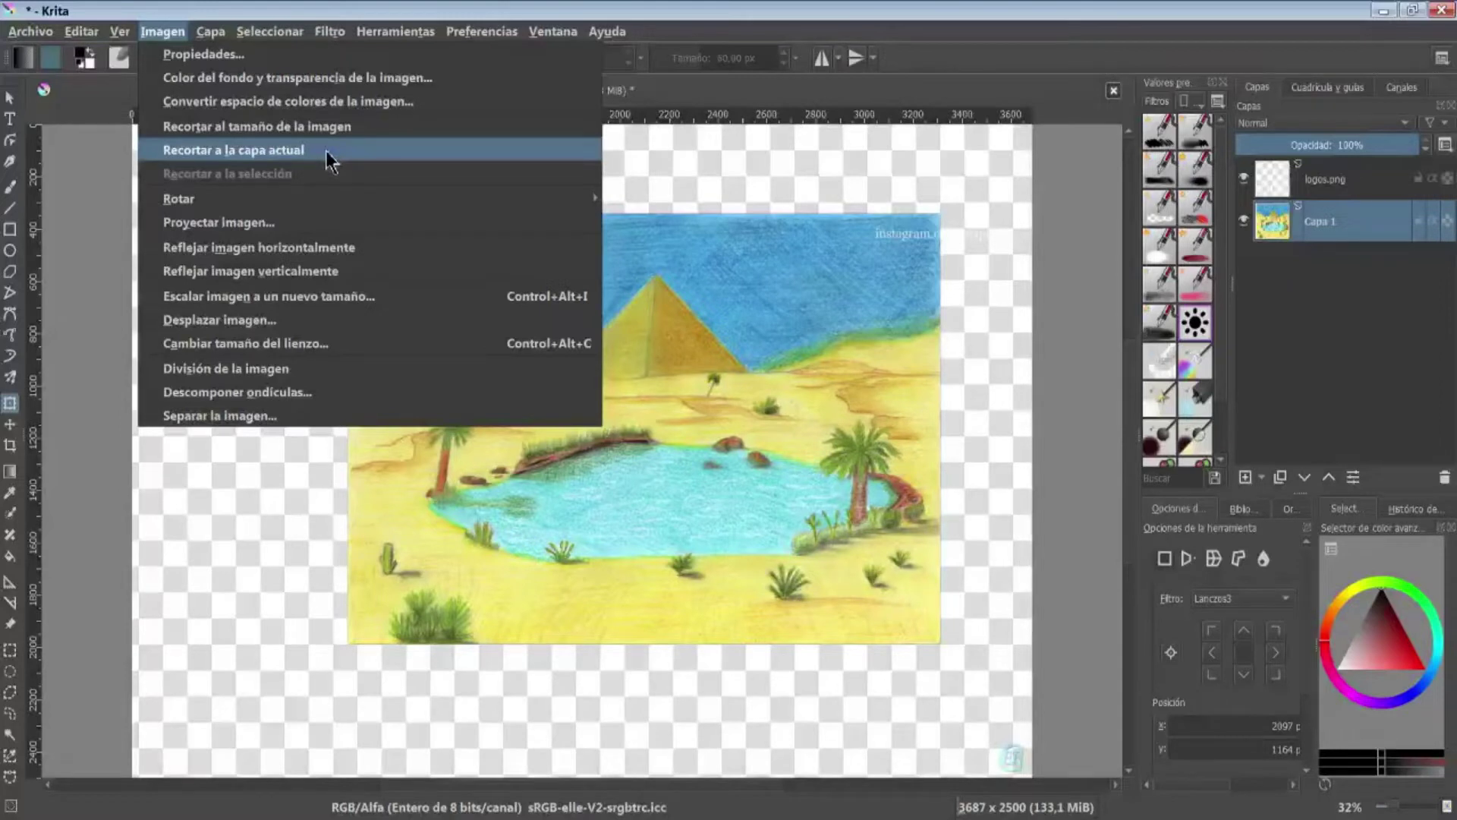
click(328, 151)
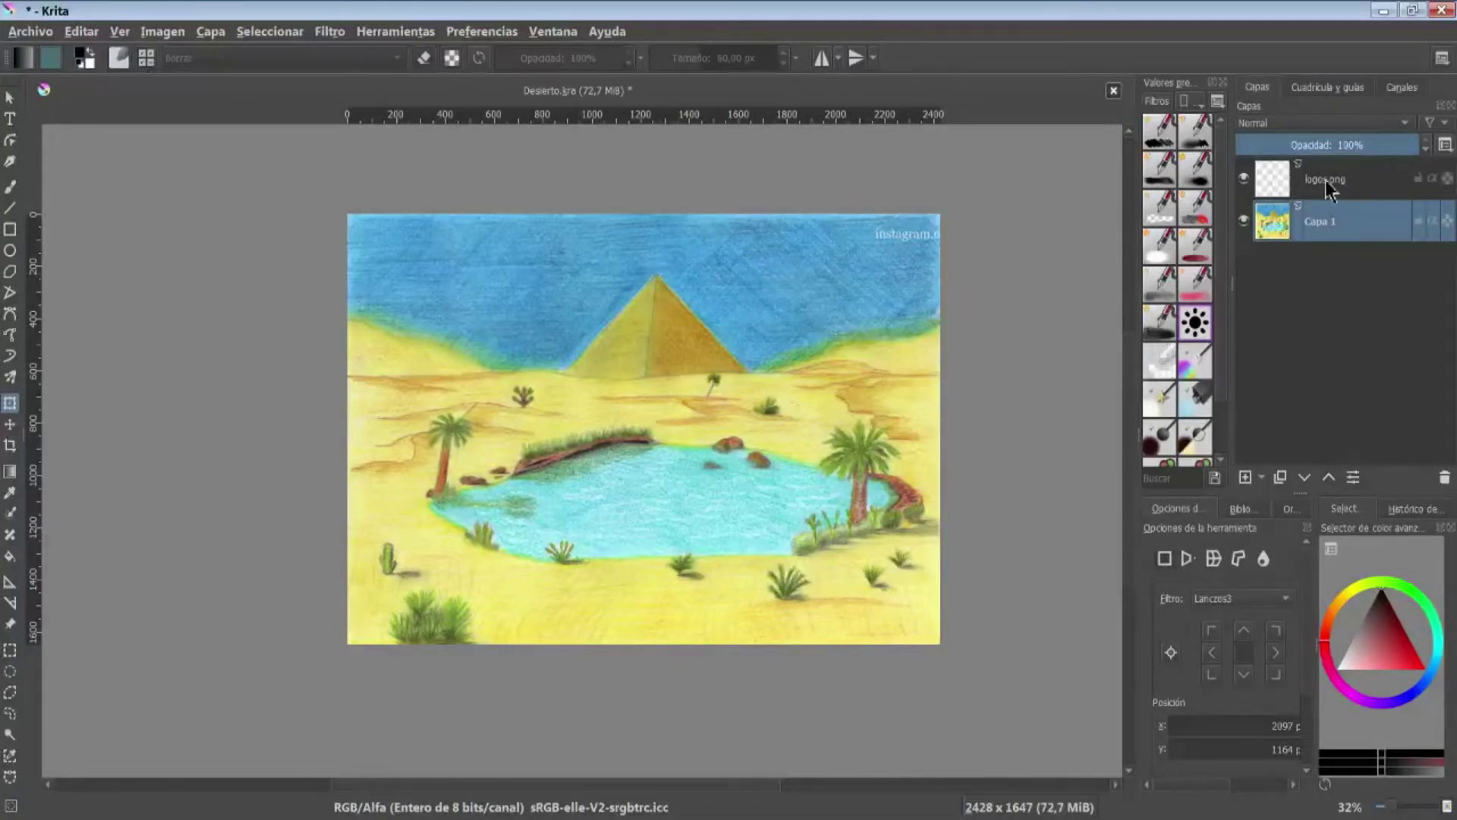
click(1345, 186)
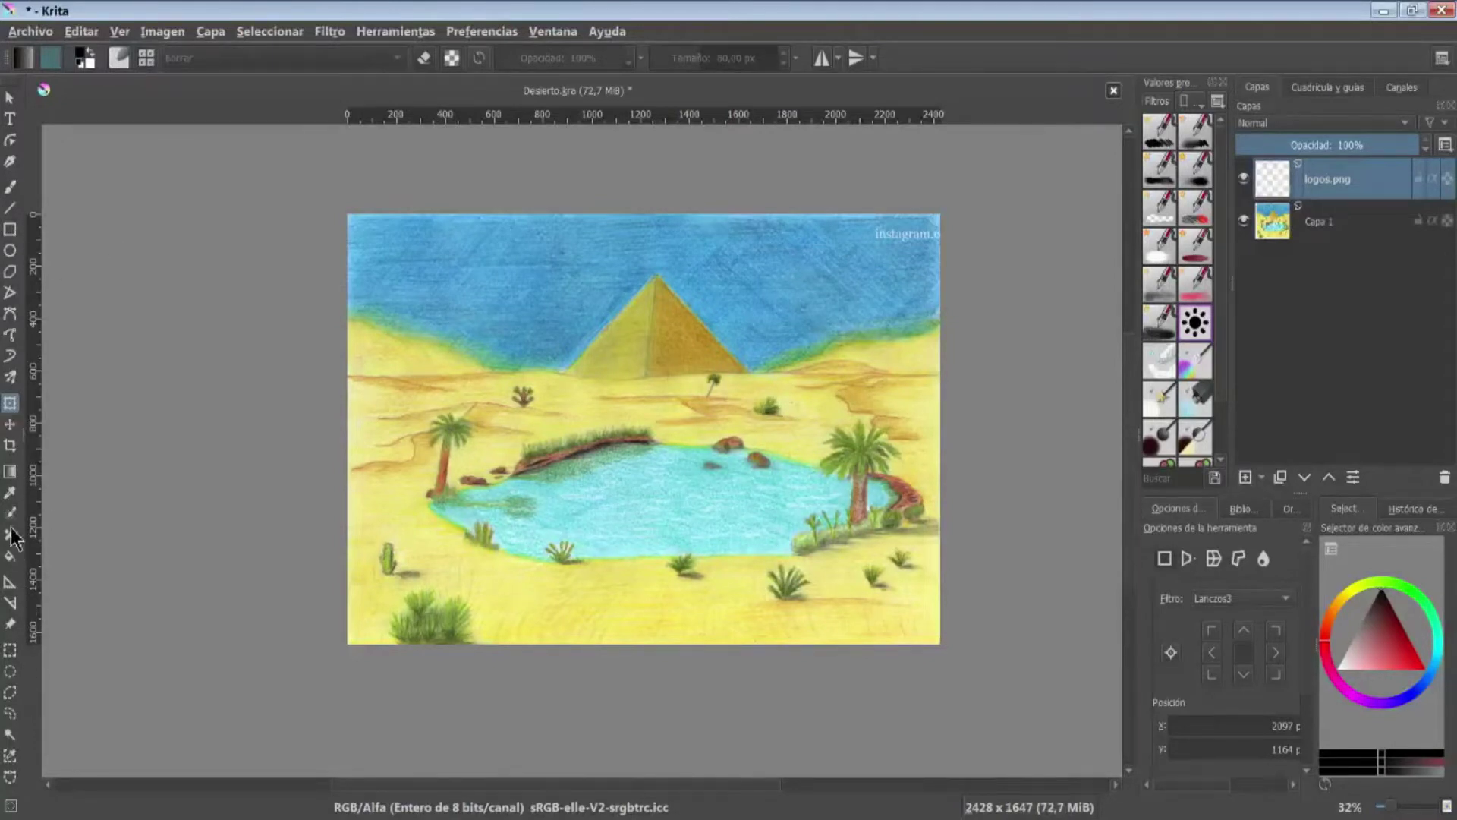
click(10, 423)
drag(895, 255, 791, 254)
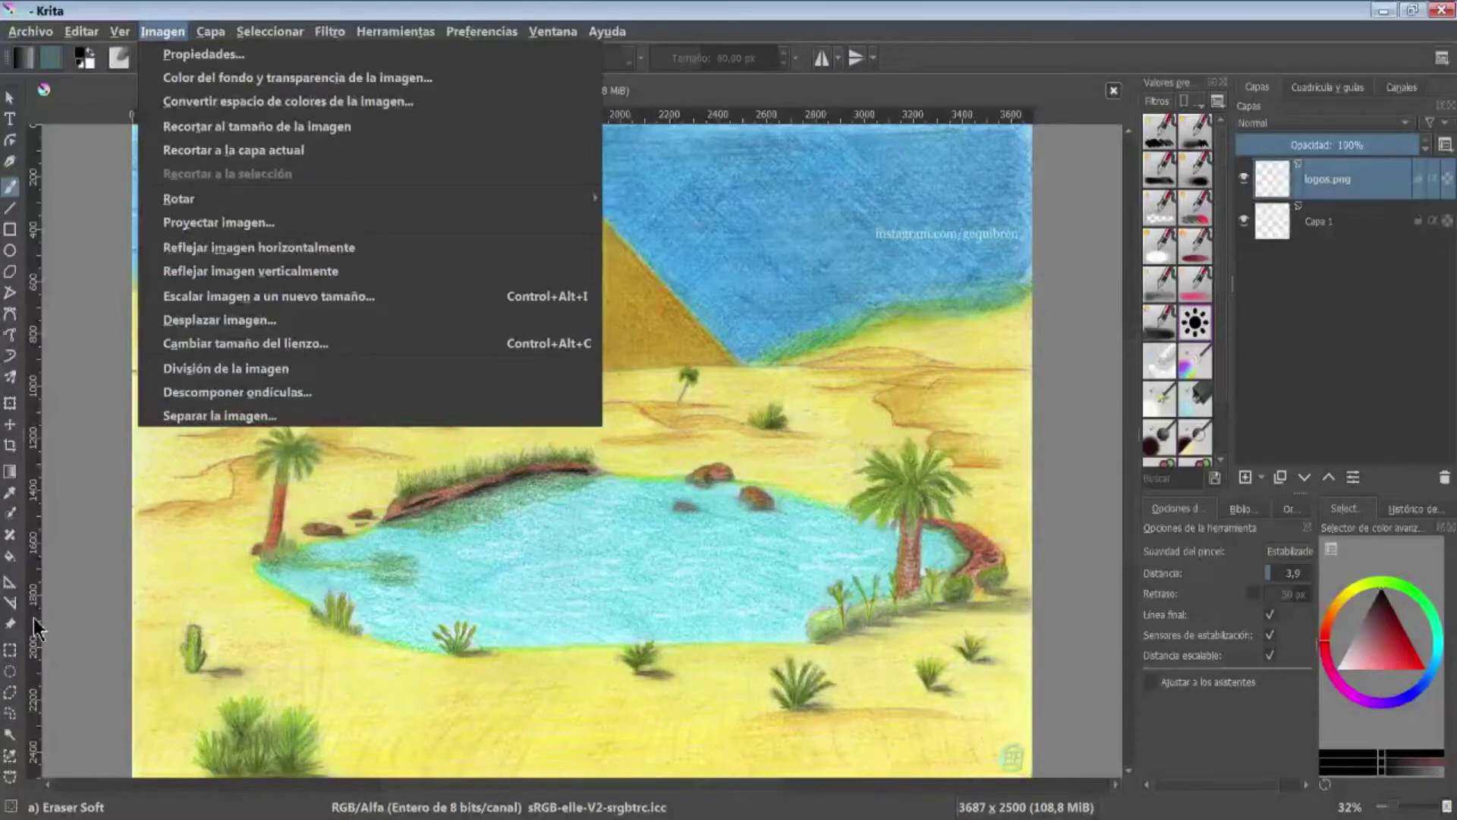
- Select an ellipse around the pyramid peak and trim the image to that selection
click(10, 649)
click(10, 671)
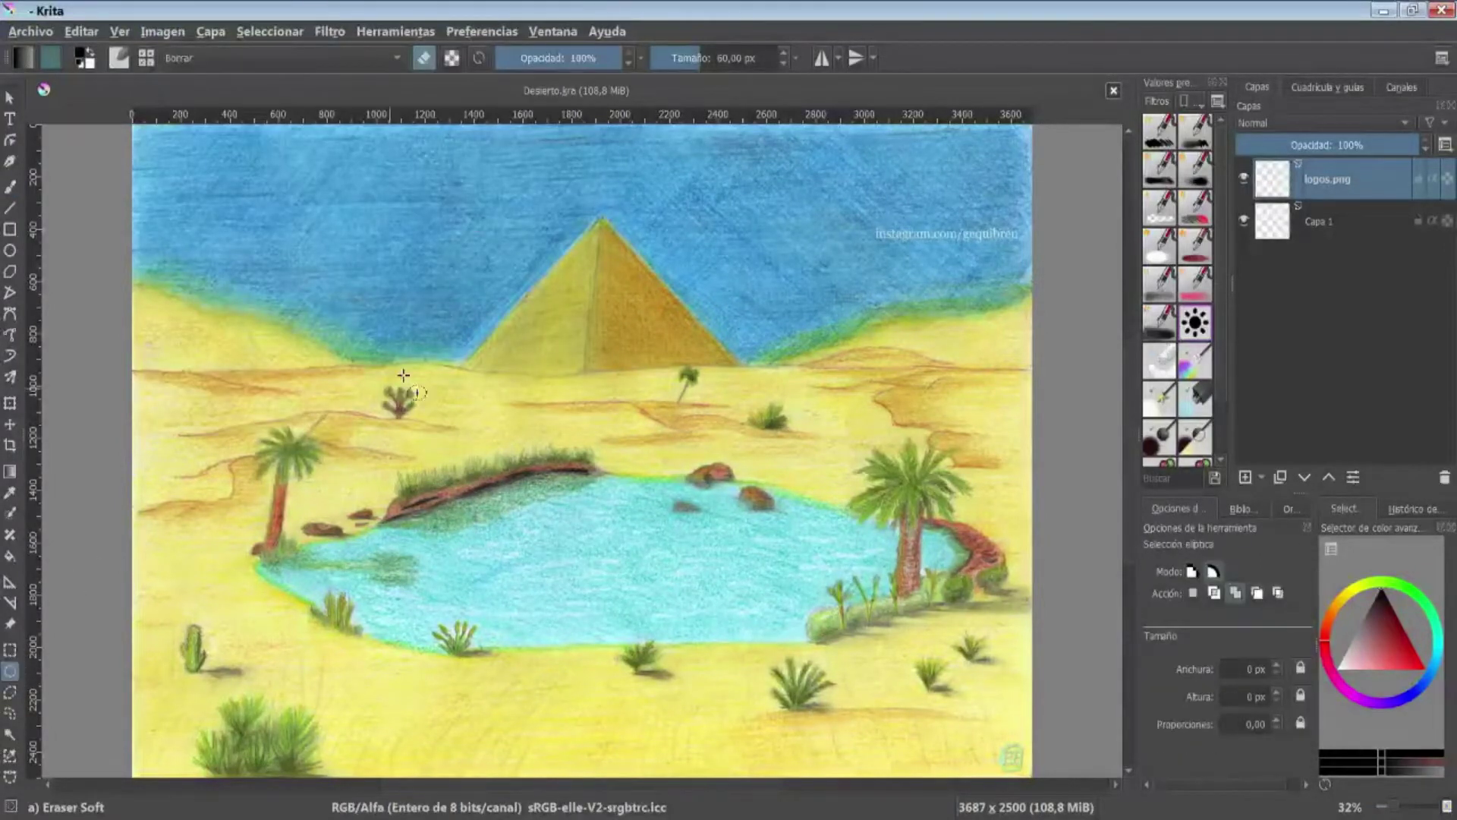
drag(407, 369, 679, 171)
key(Page_Down)
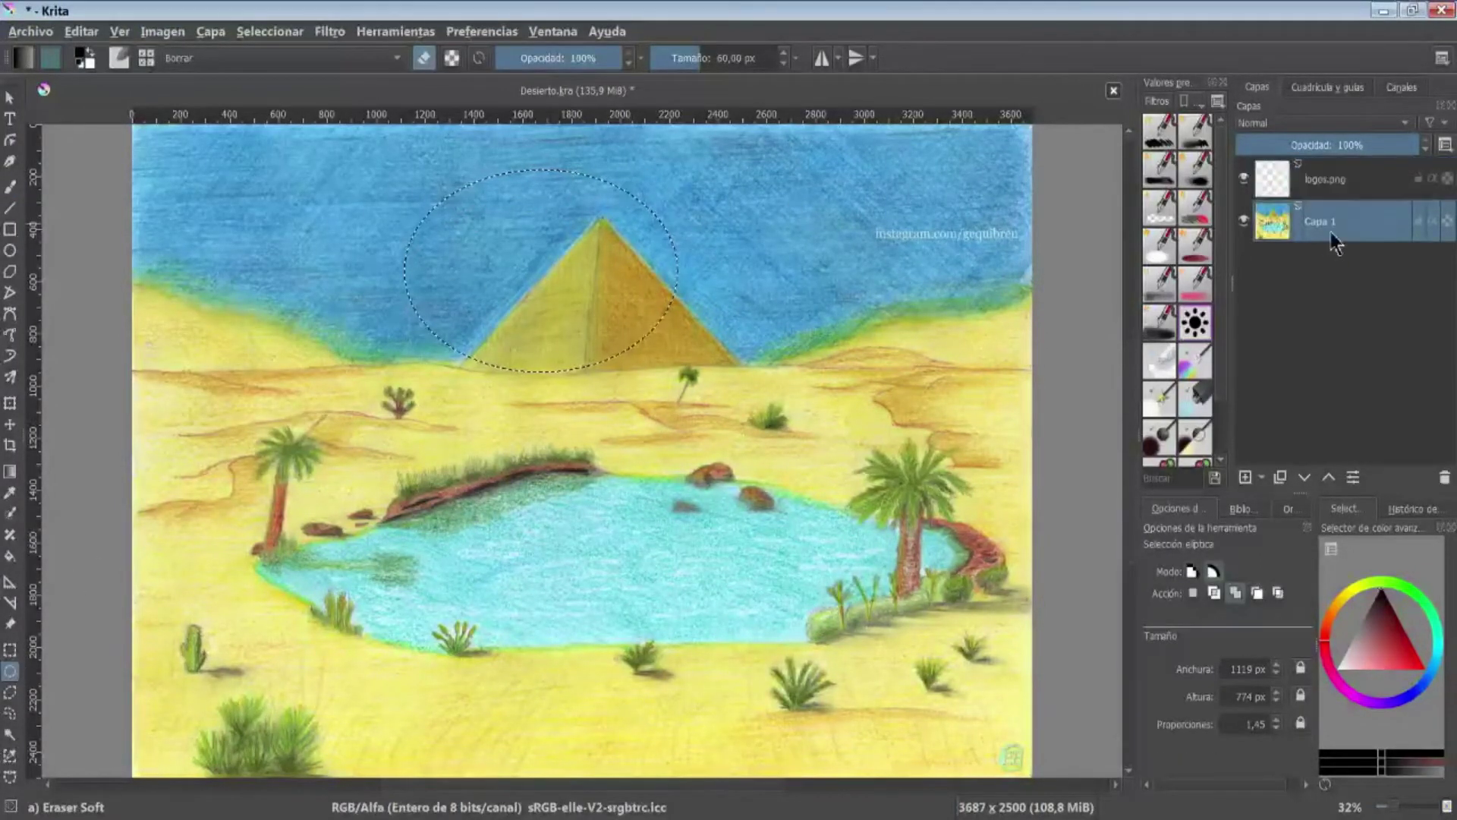
click(163, 31)
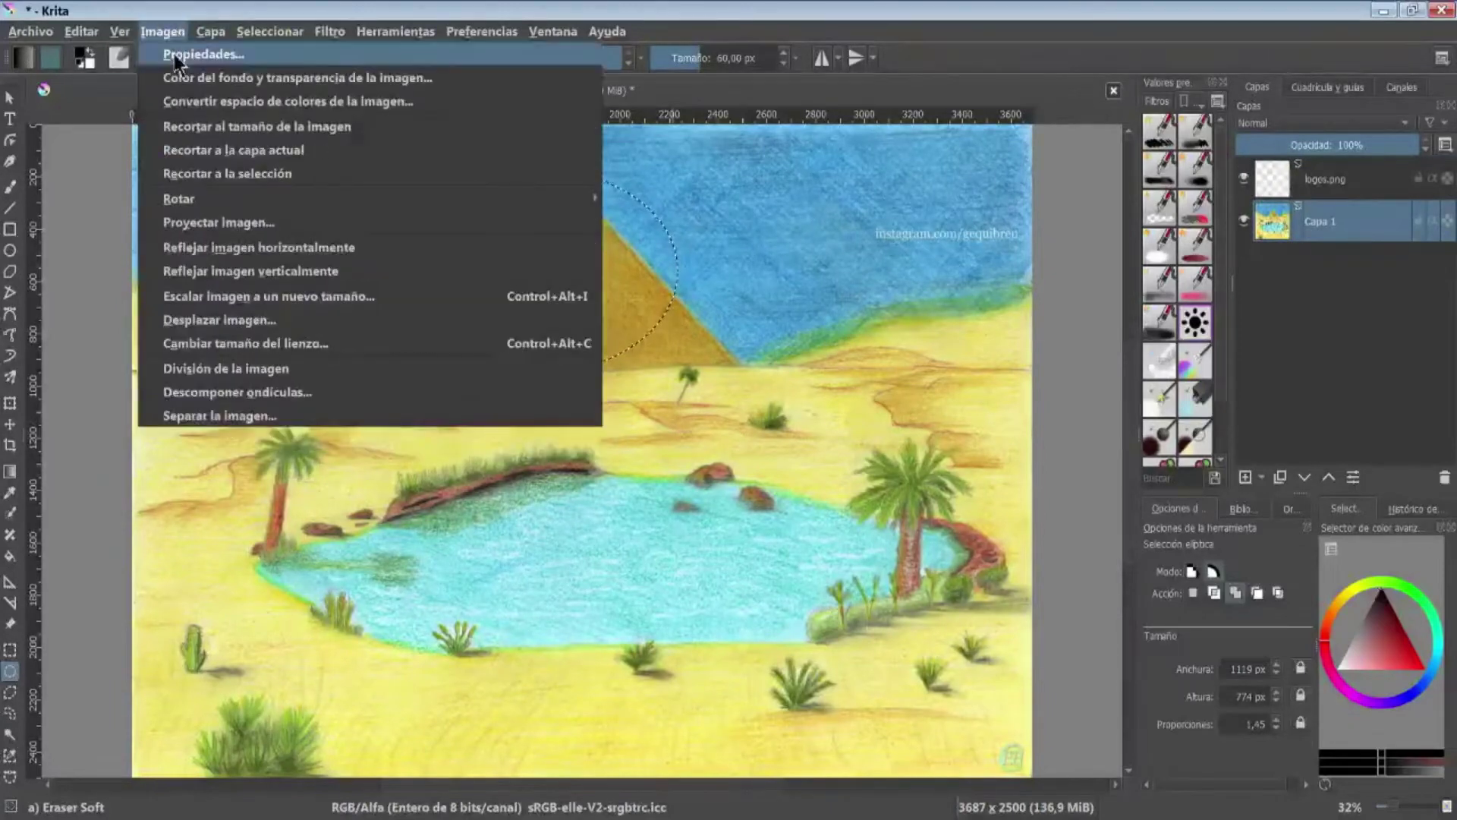
click(189, 170)
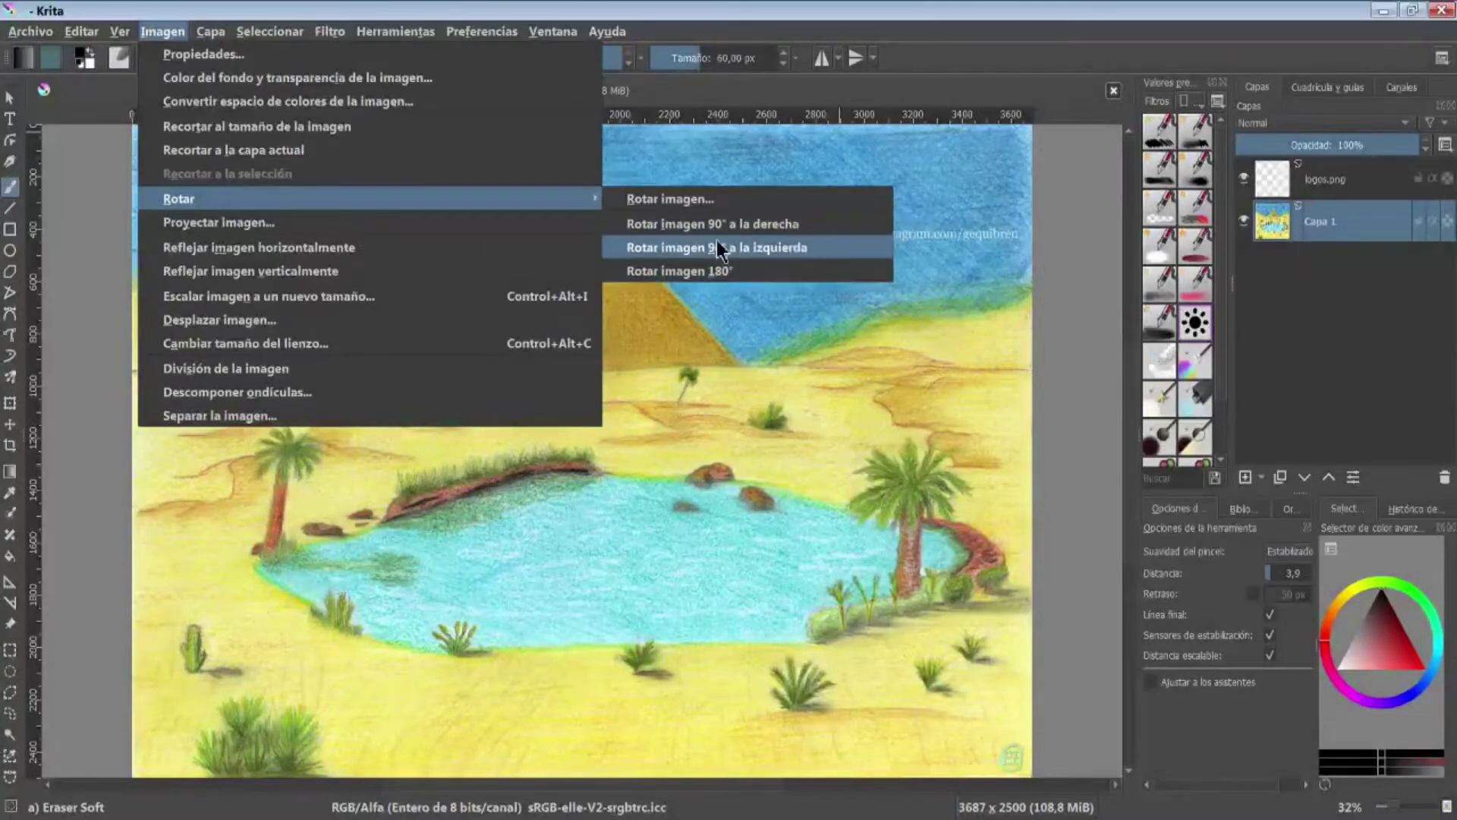
- Rotate the image 90° into a 2500 × 3687 px portrait, then undo it
click(690, 197)
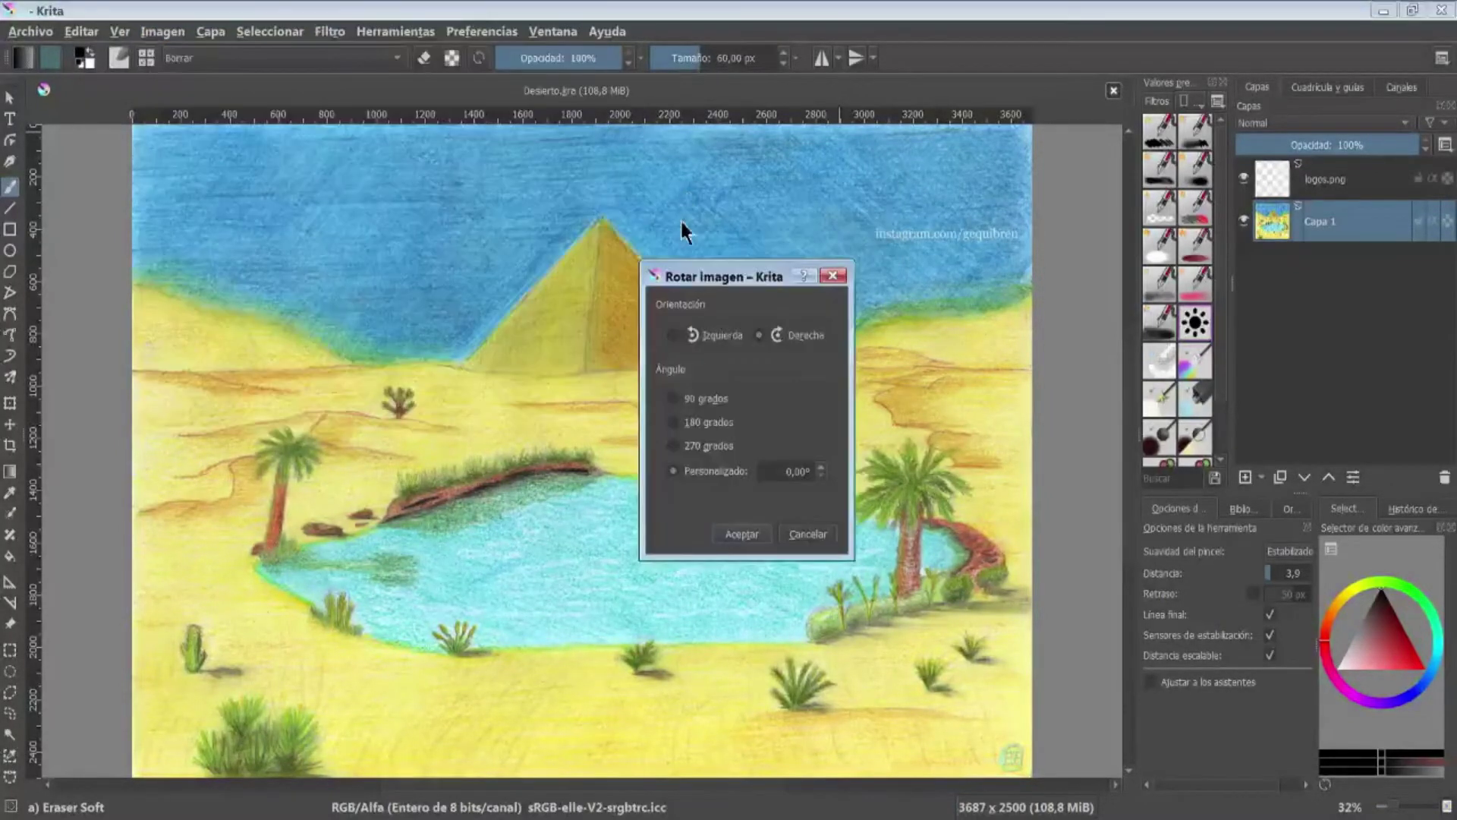
double_click(797, 471)
click(704, 447)
click(735, 533)
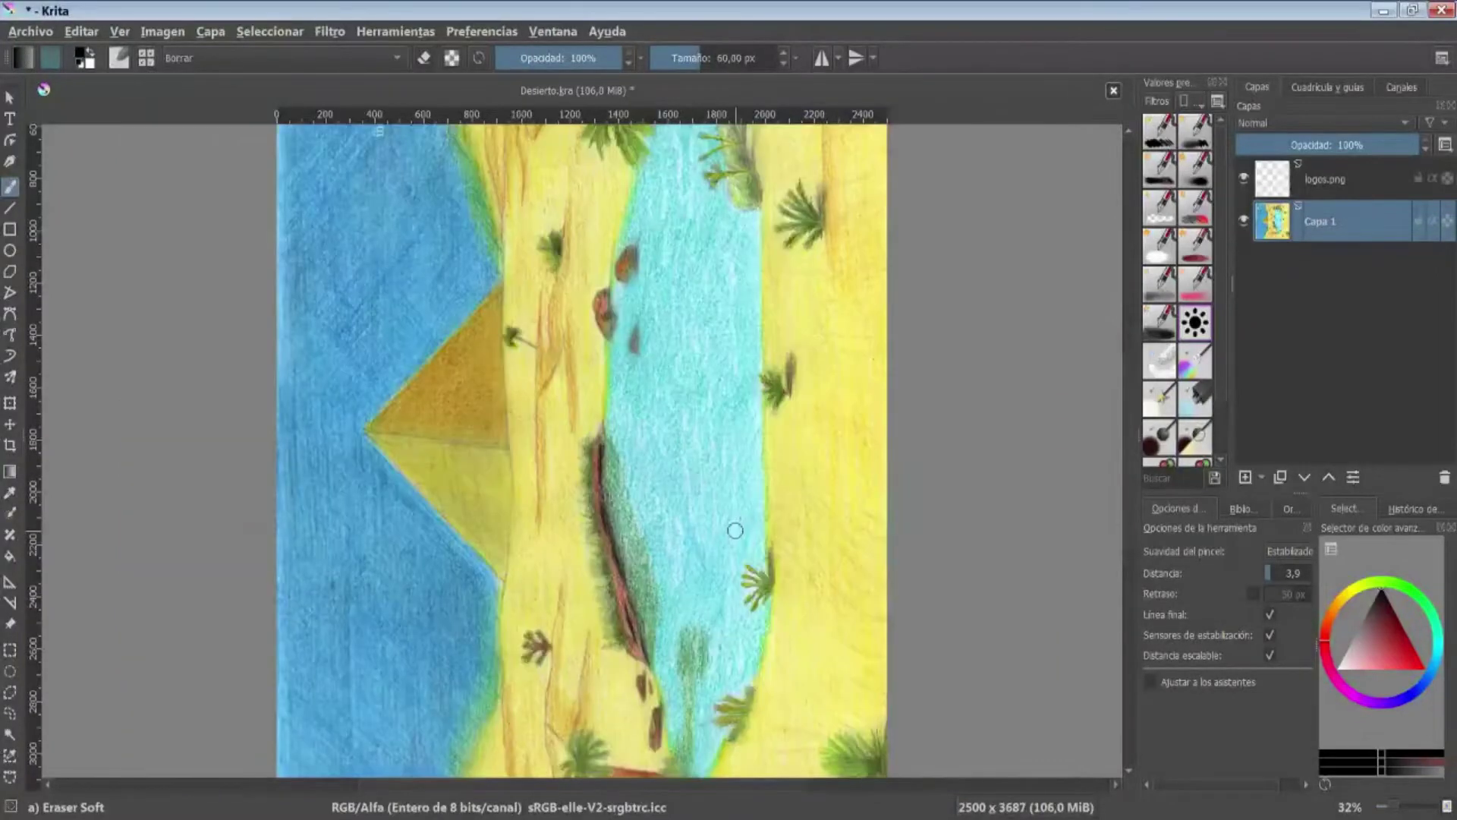
scroll(497, 383, up, 5)
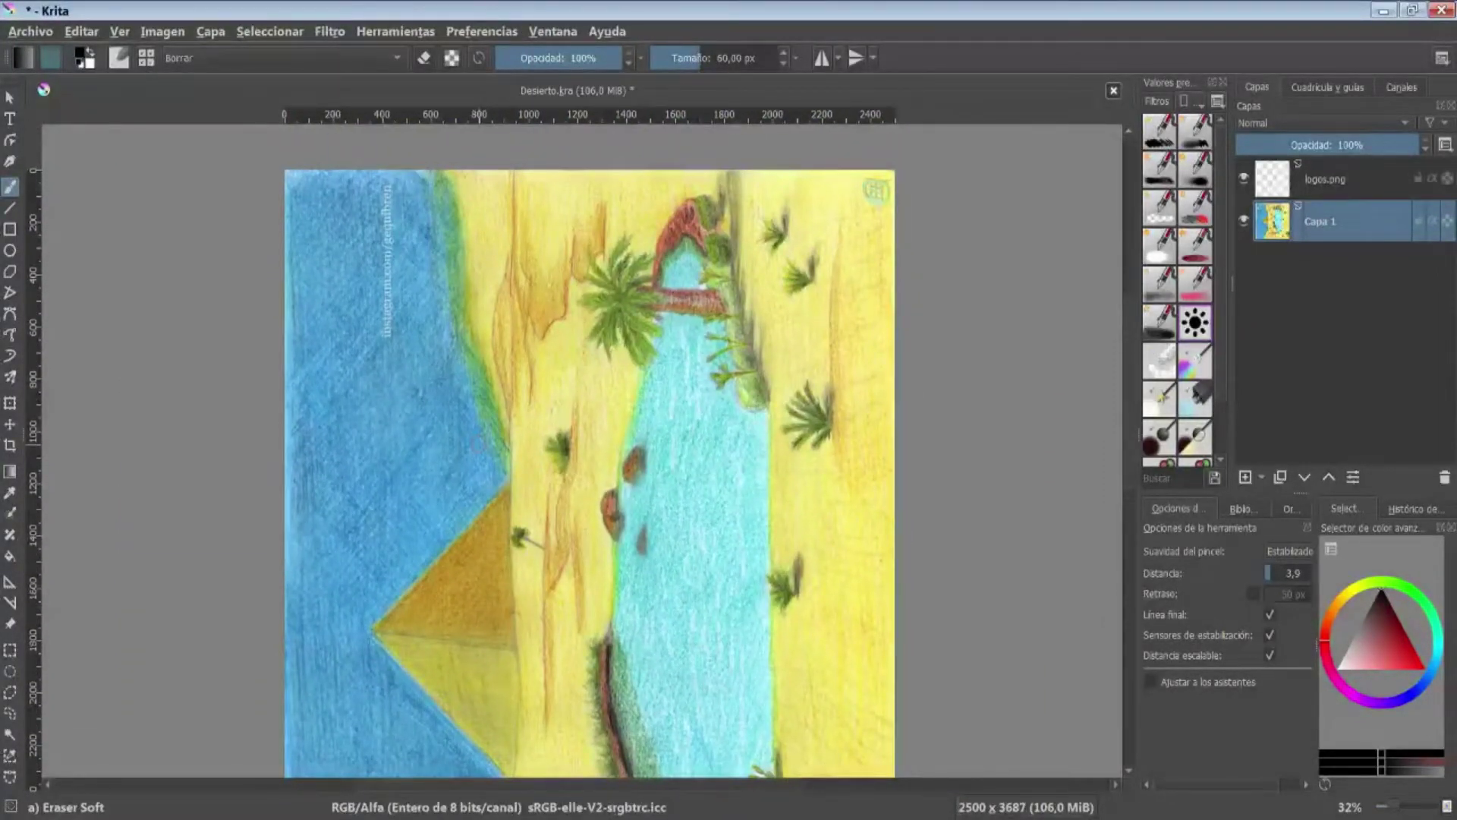
key(ctrl+z)
click(162, 31)
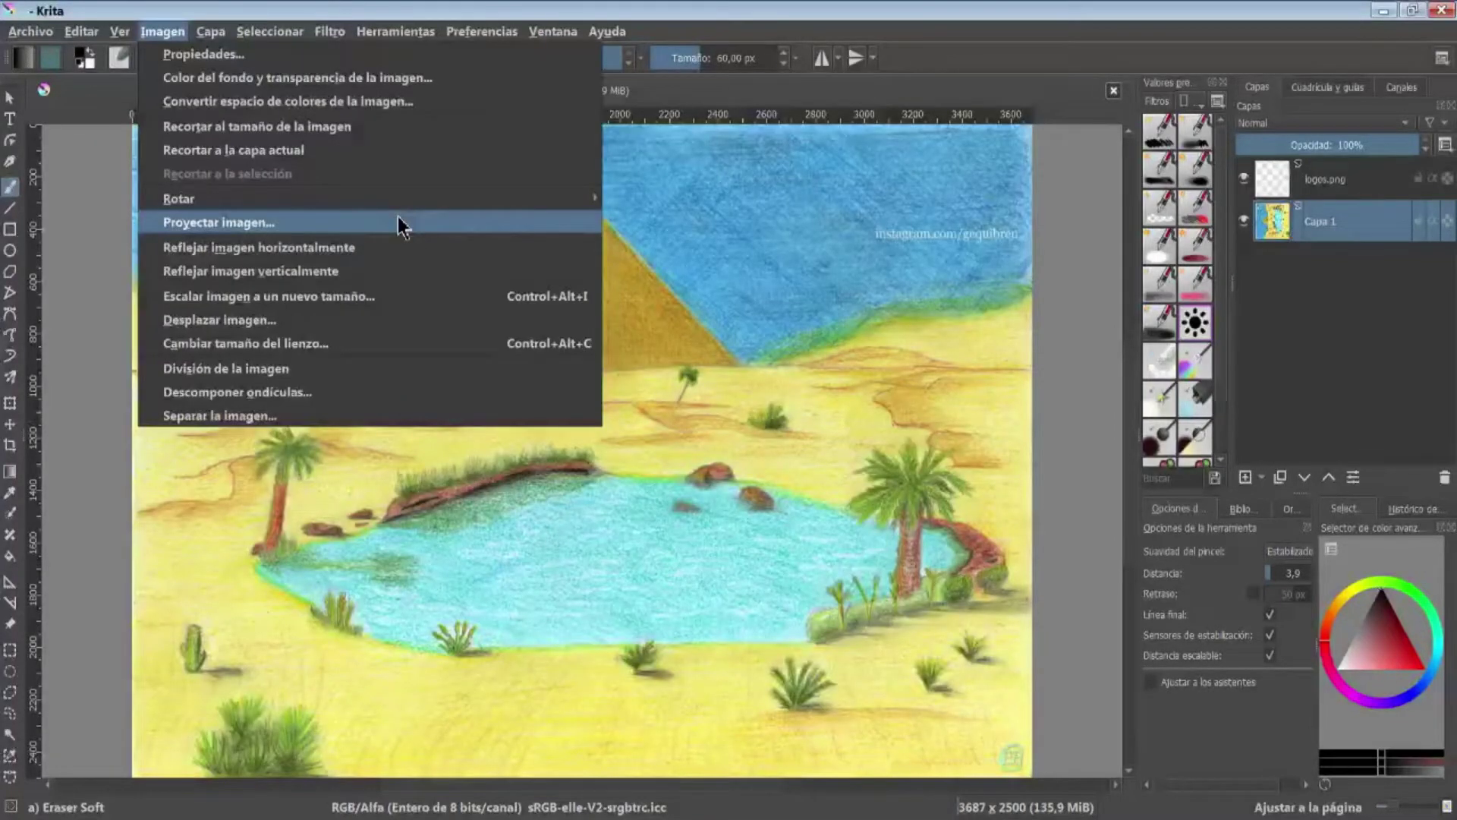
- Shear the image horizontally to 4357 × 2500 px, then undo back to 3687 × 2500
click(398, 222)
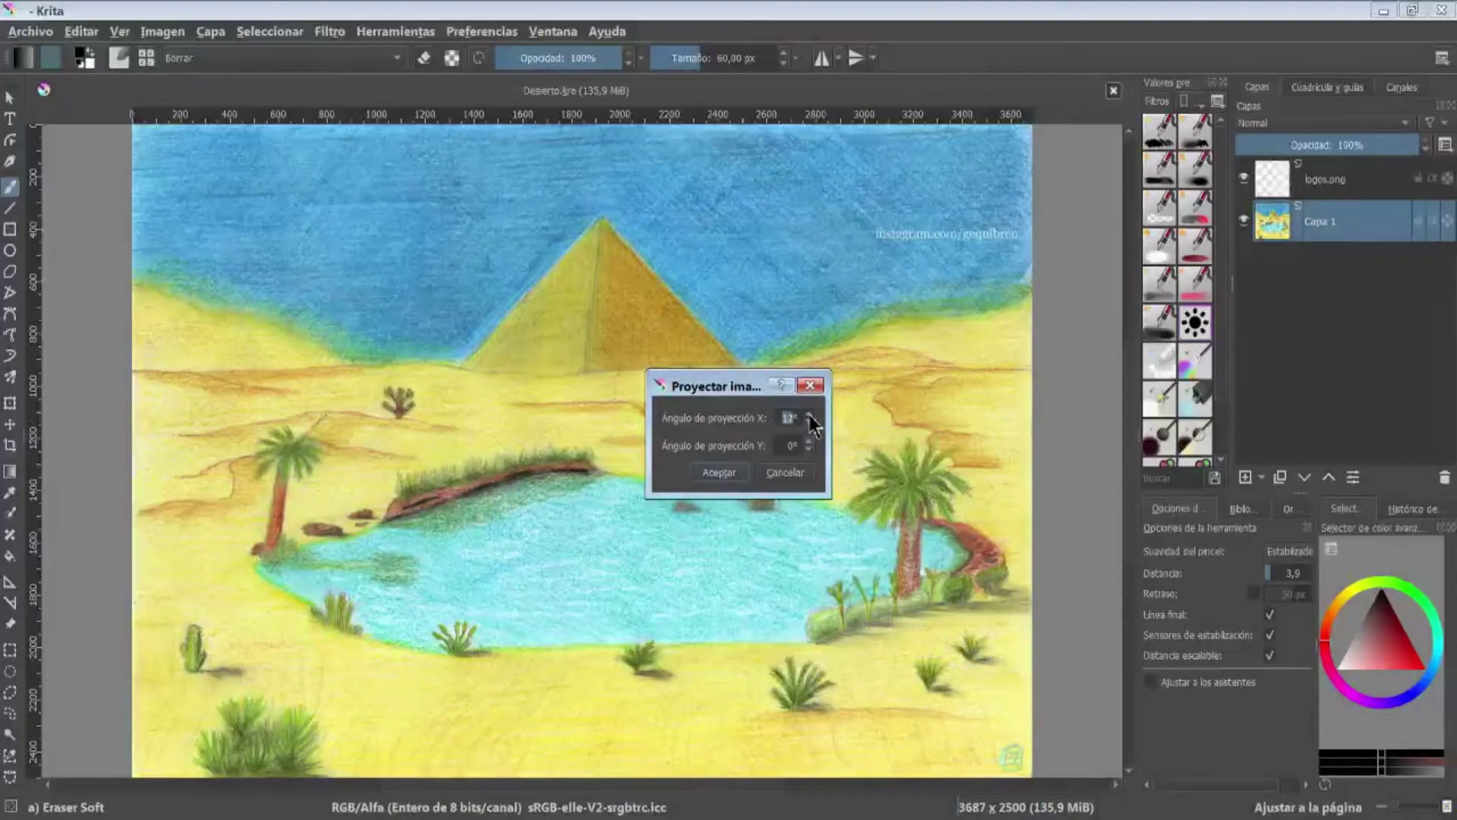
click(729, 473)
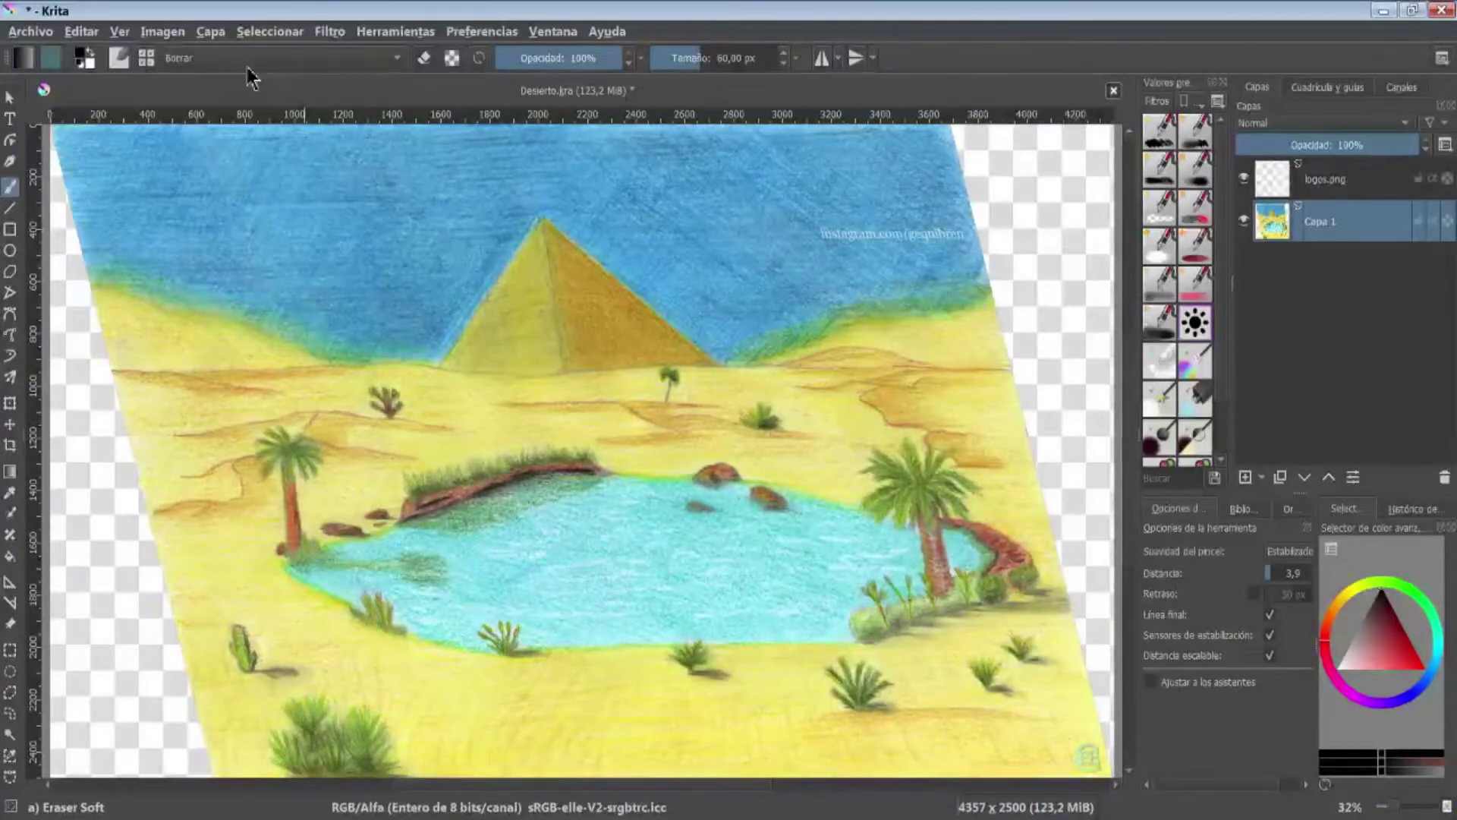
key(ctrl+z)
click(163, 32)
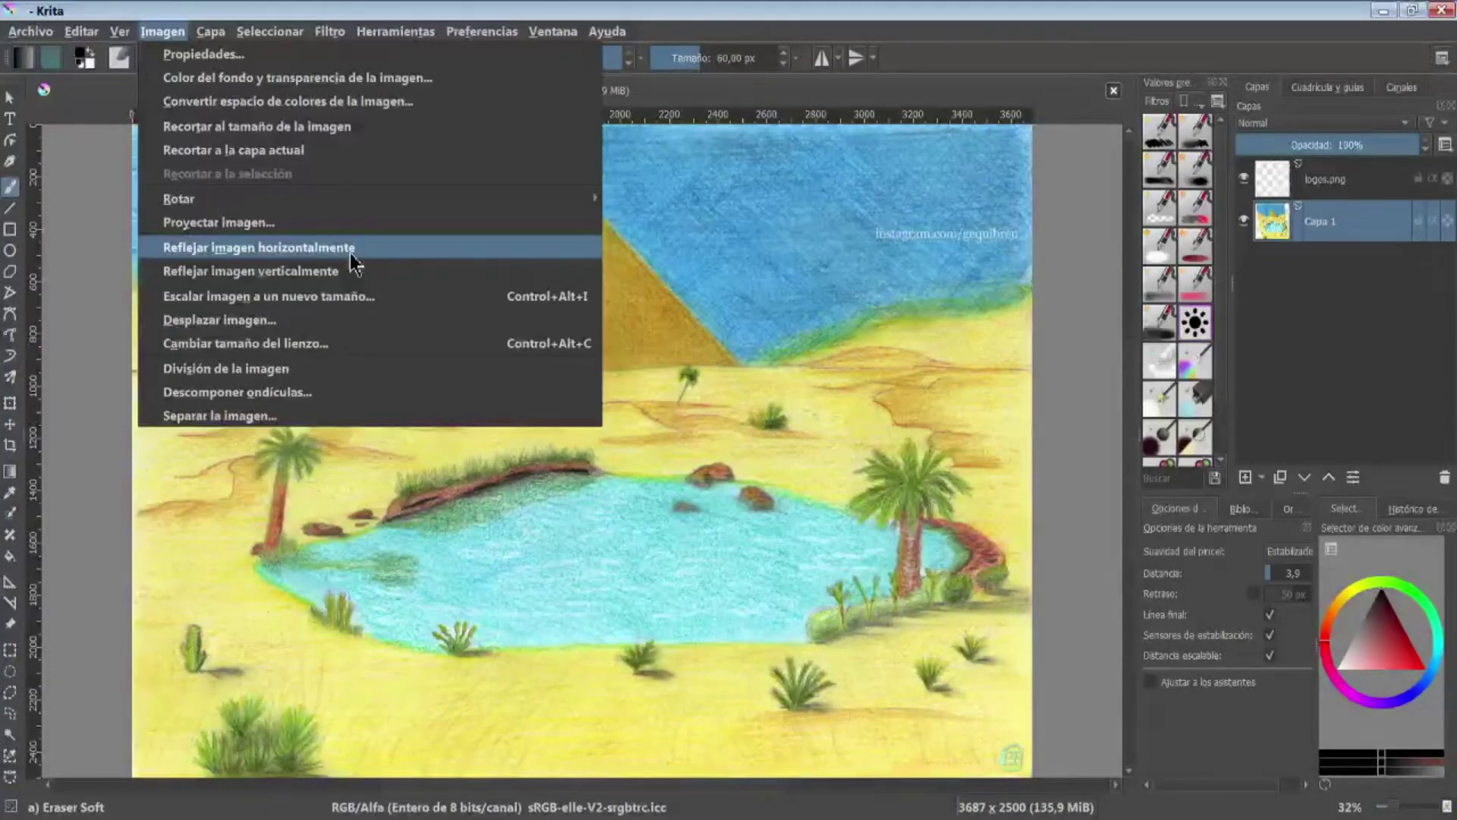
- Mirror the image horizontally and vertically, then undo to the original orientation
click(350, 248)
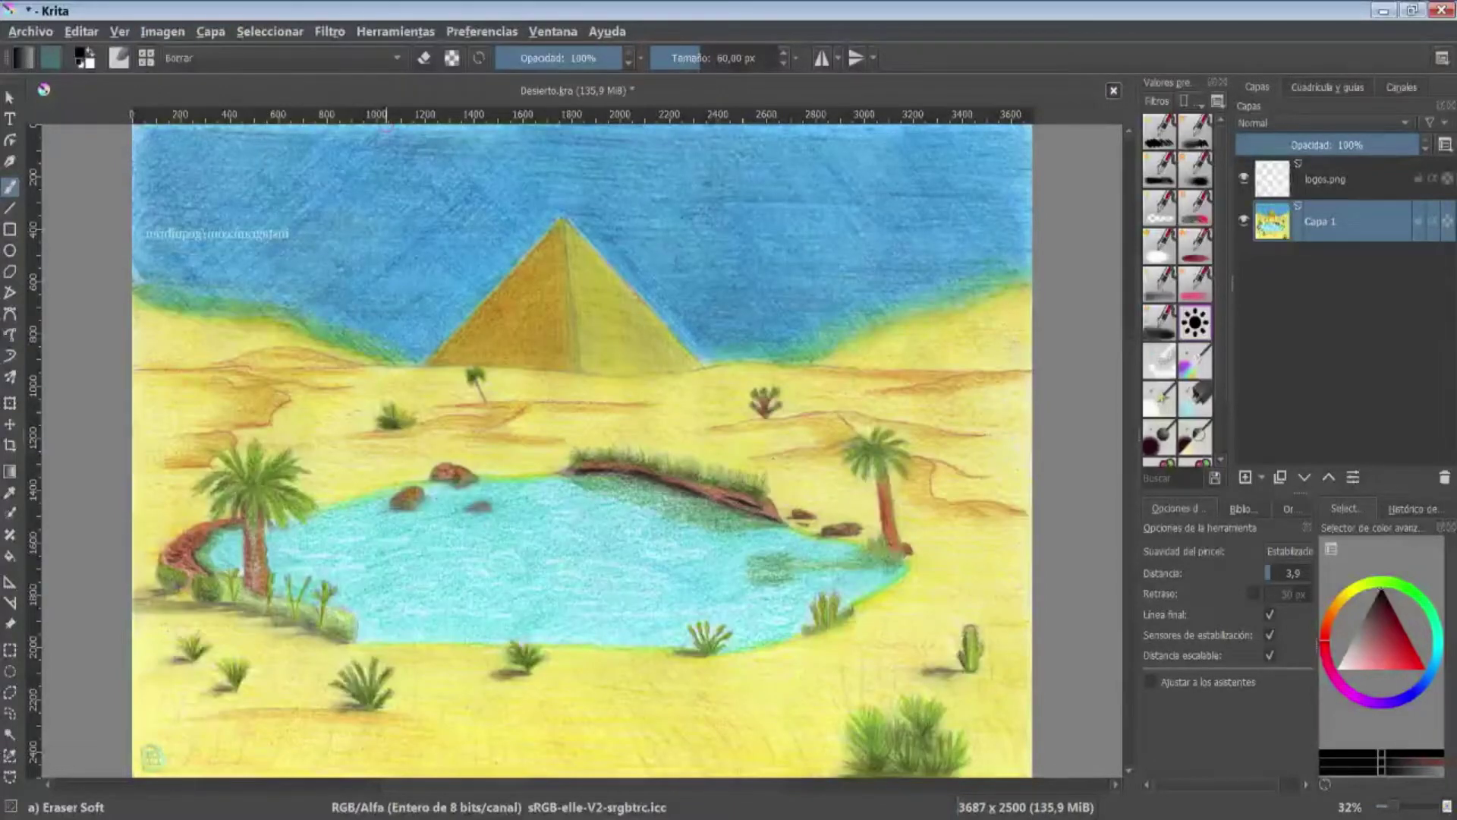
click(153, 28)
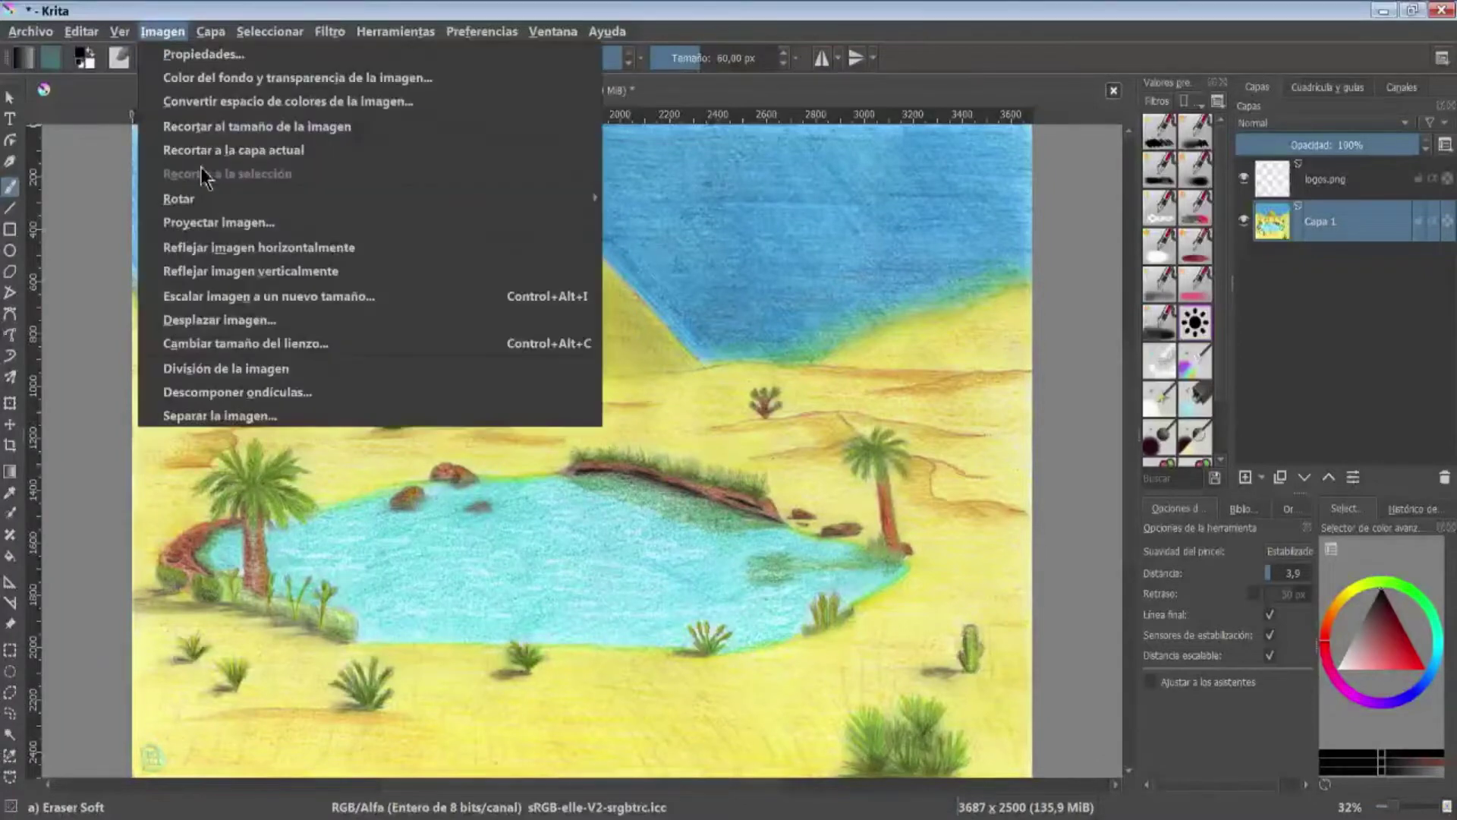
click(269, 271)
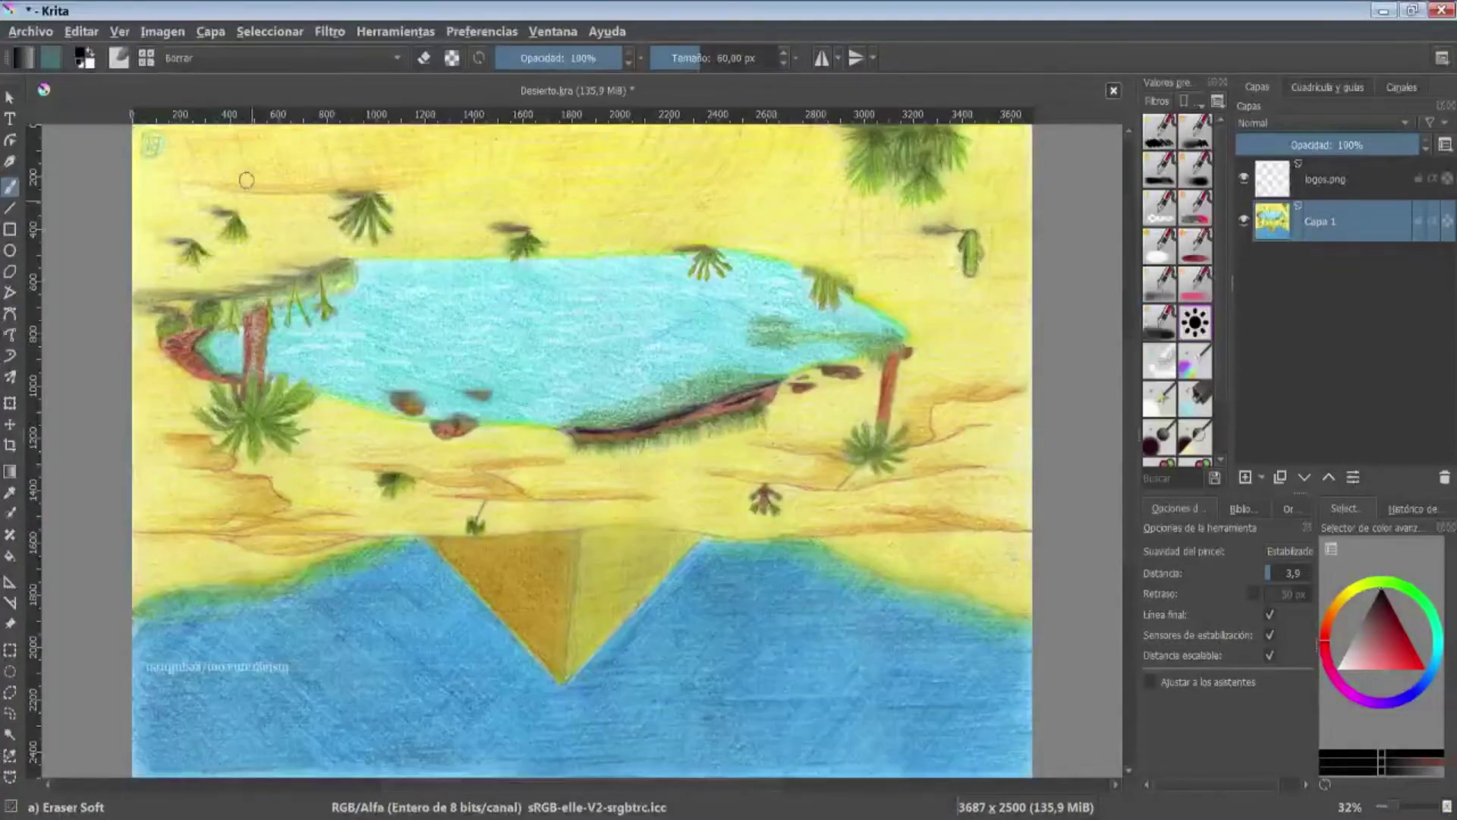
key(ctrl+z)
click(162, 31)
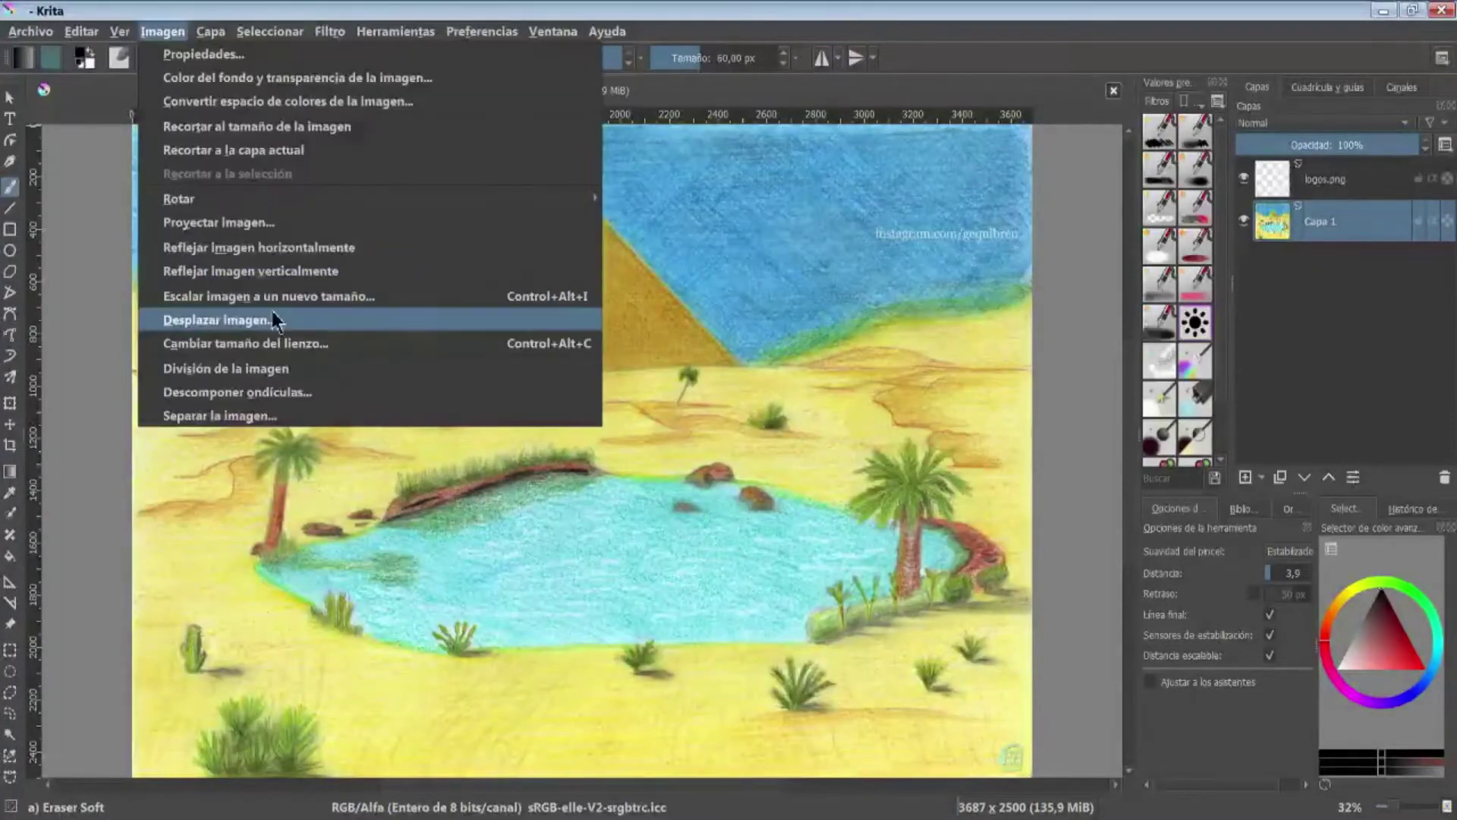
- Set the new image size to 687 × 466 px, keeping pixels and the Bicúbico filter
click(440, 297)
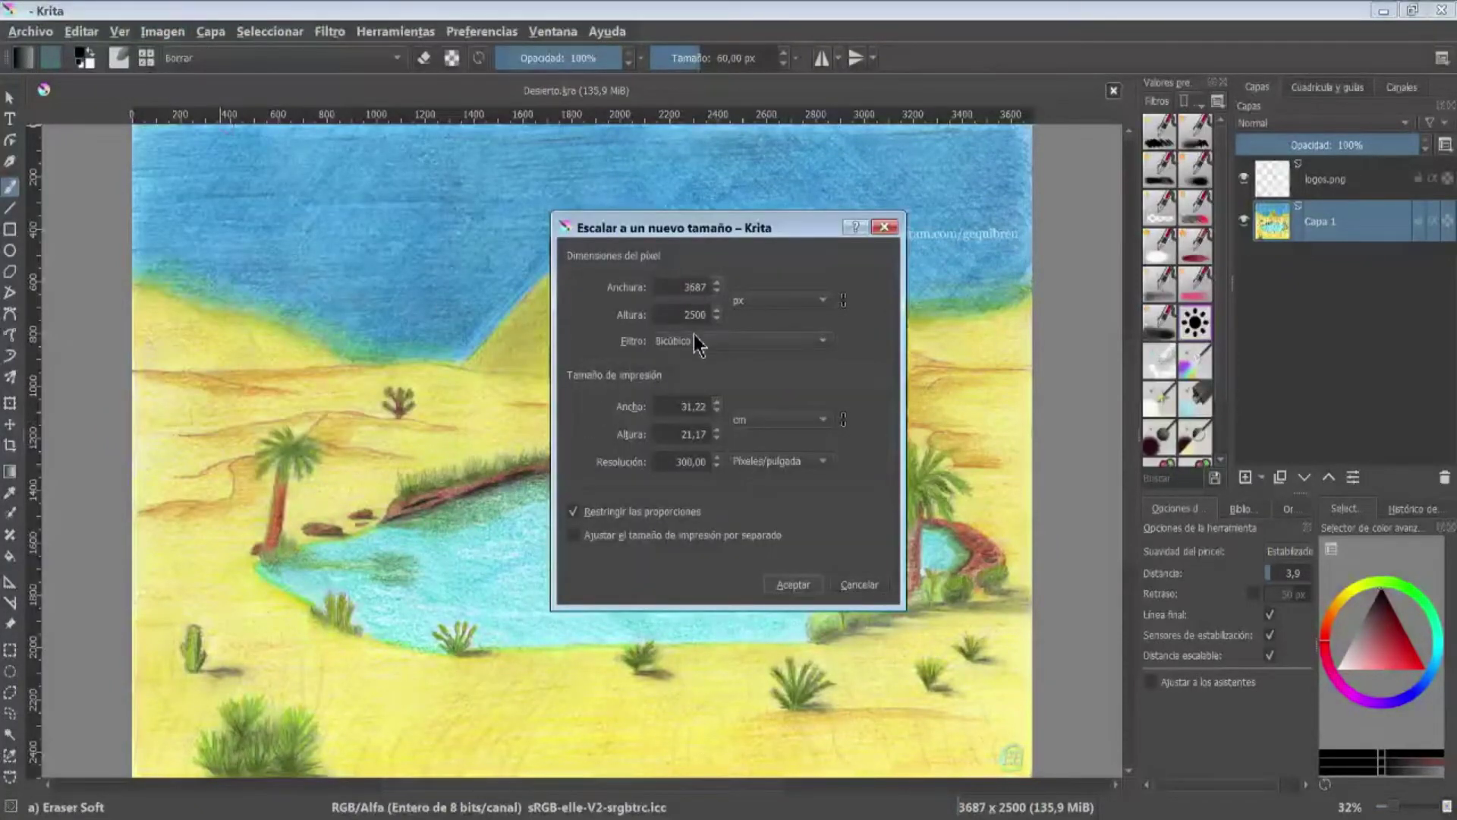
mouse_move(738, 340)
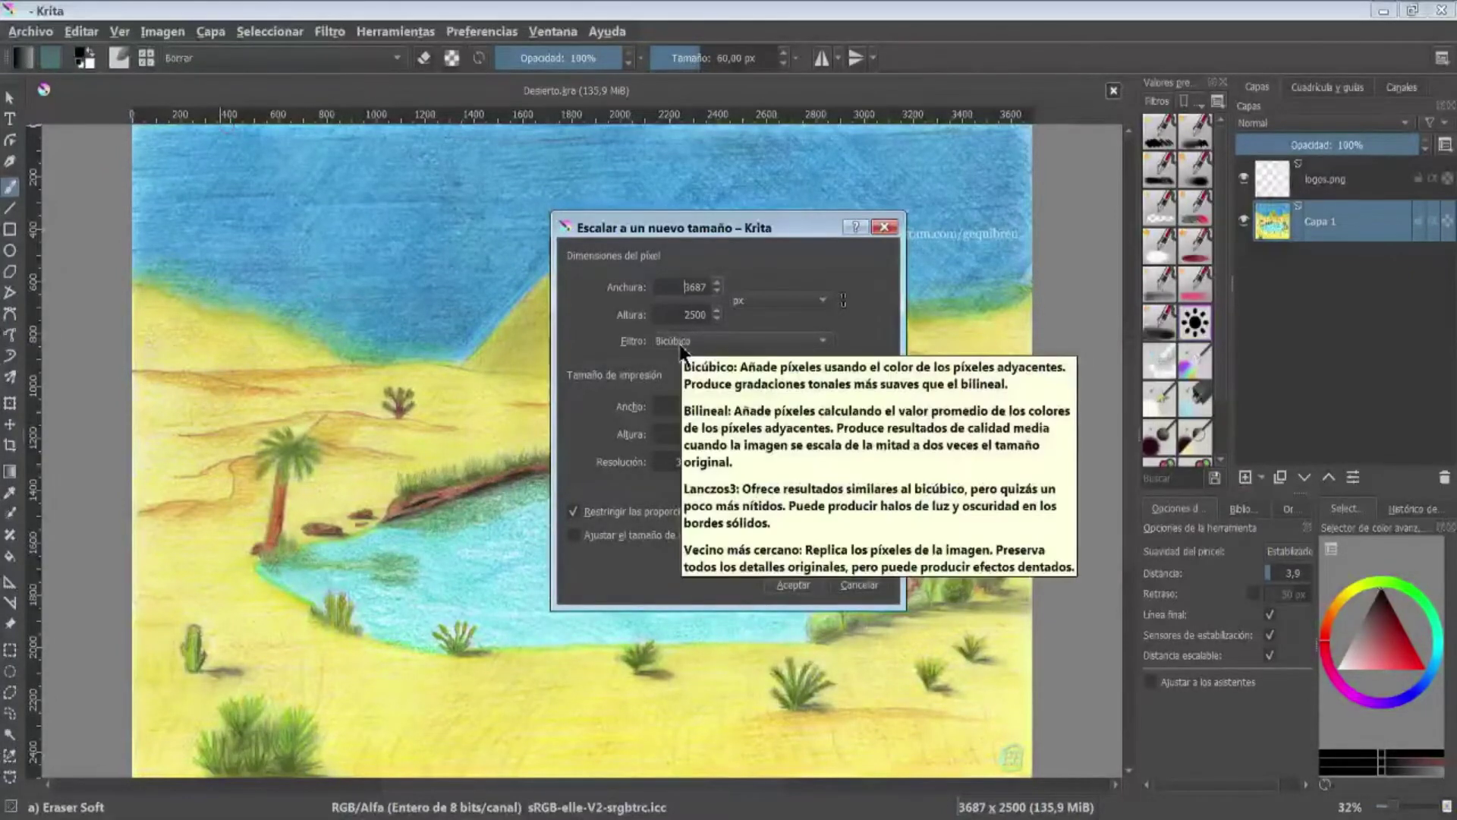
key(Delete)
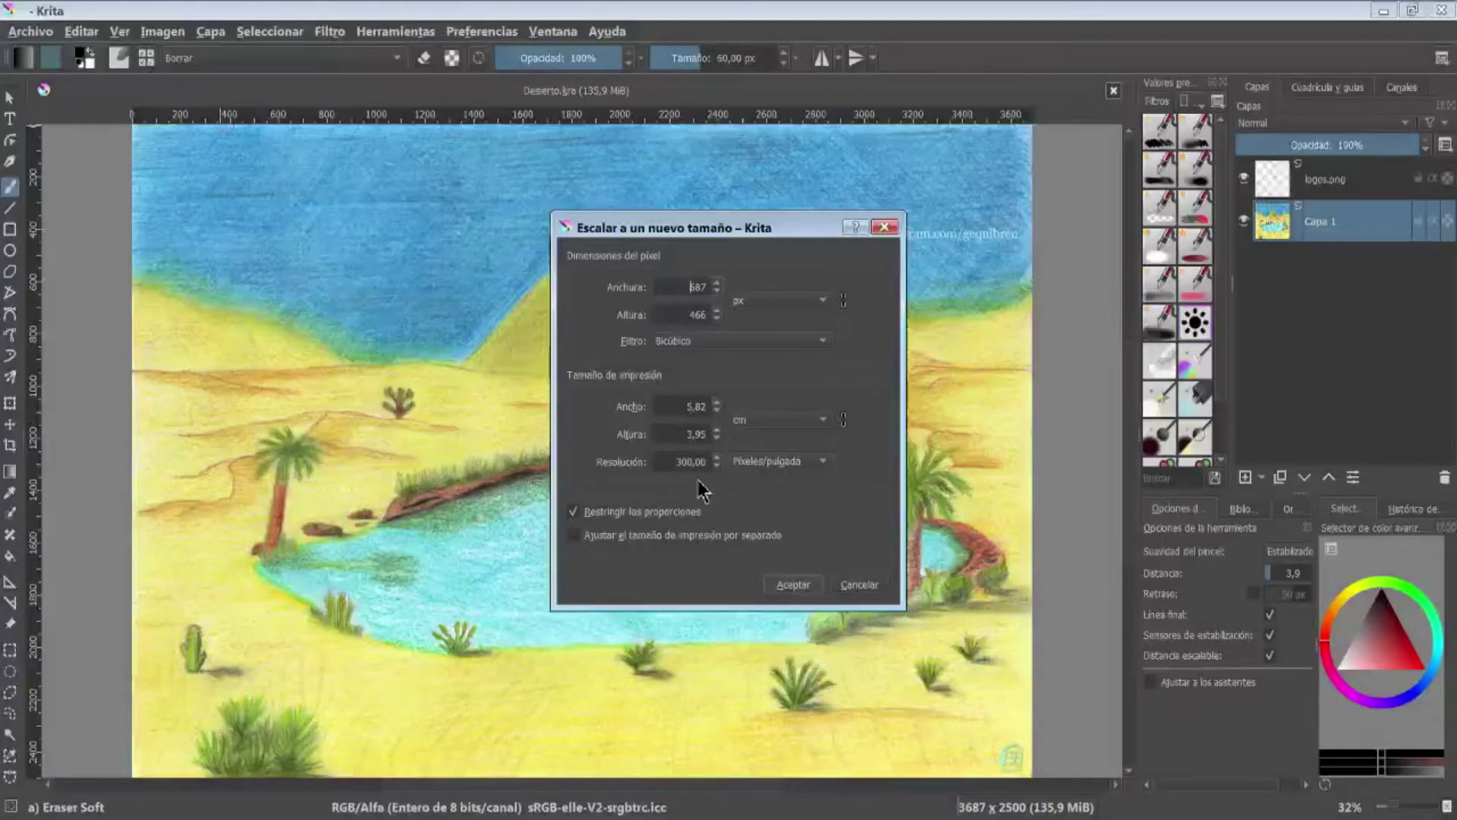
click(823, 301)
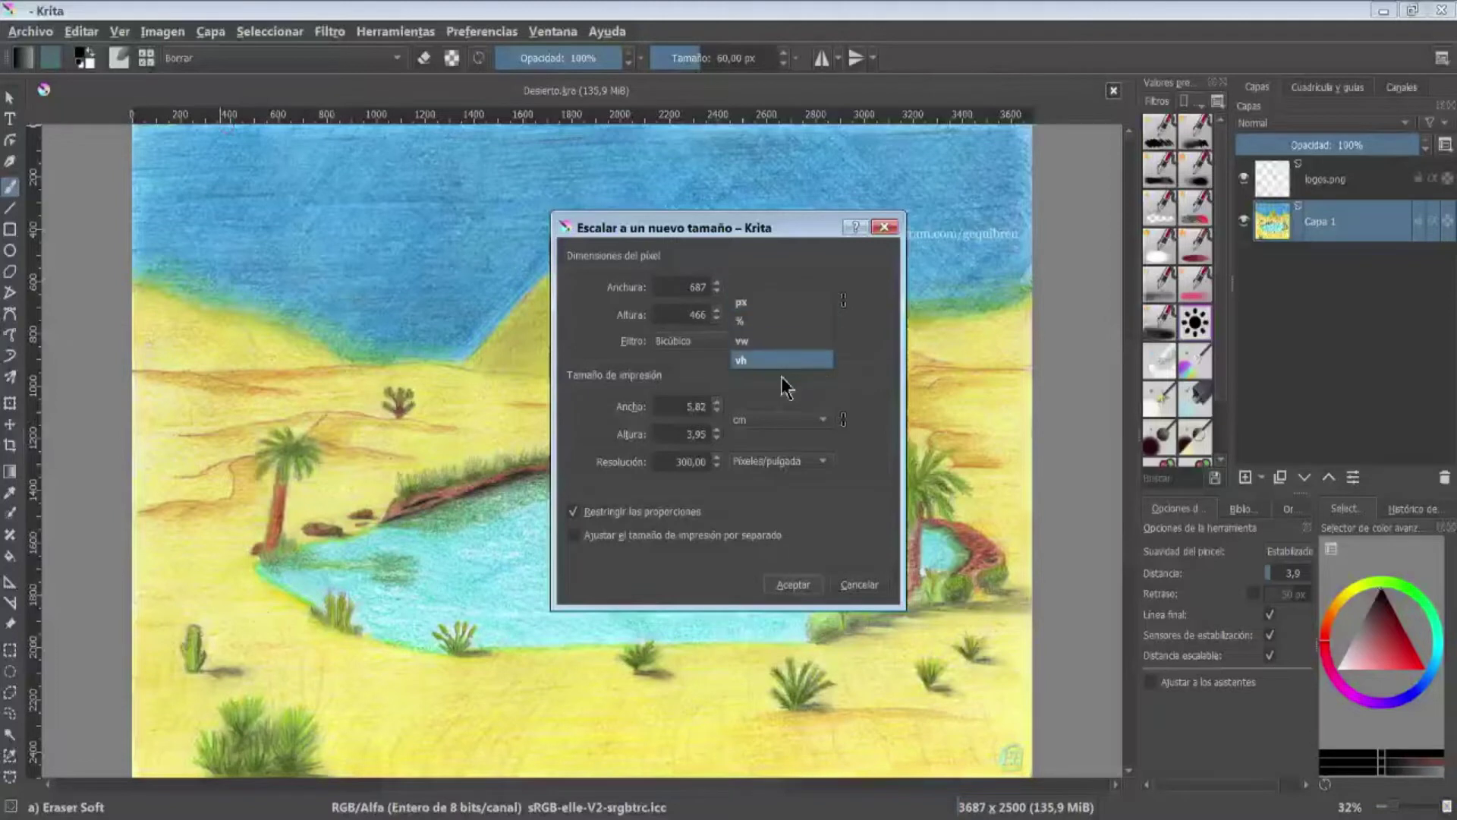
click(800, 275)
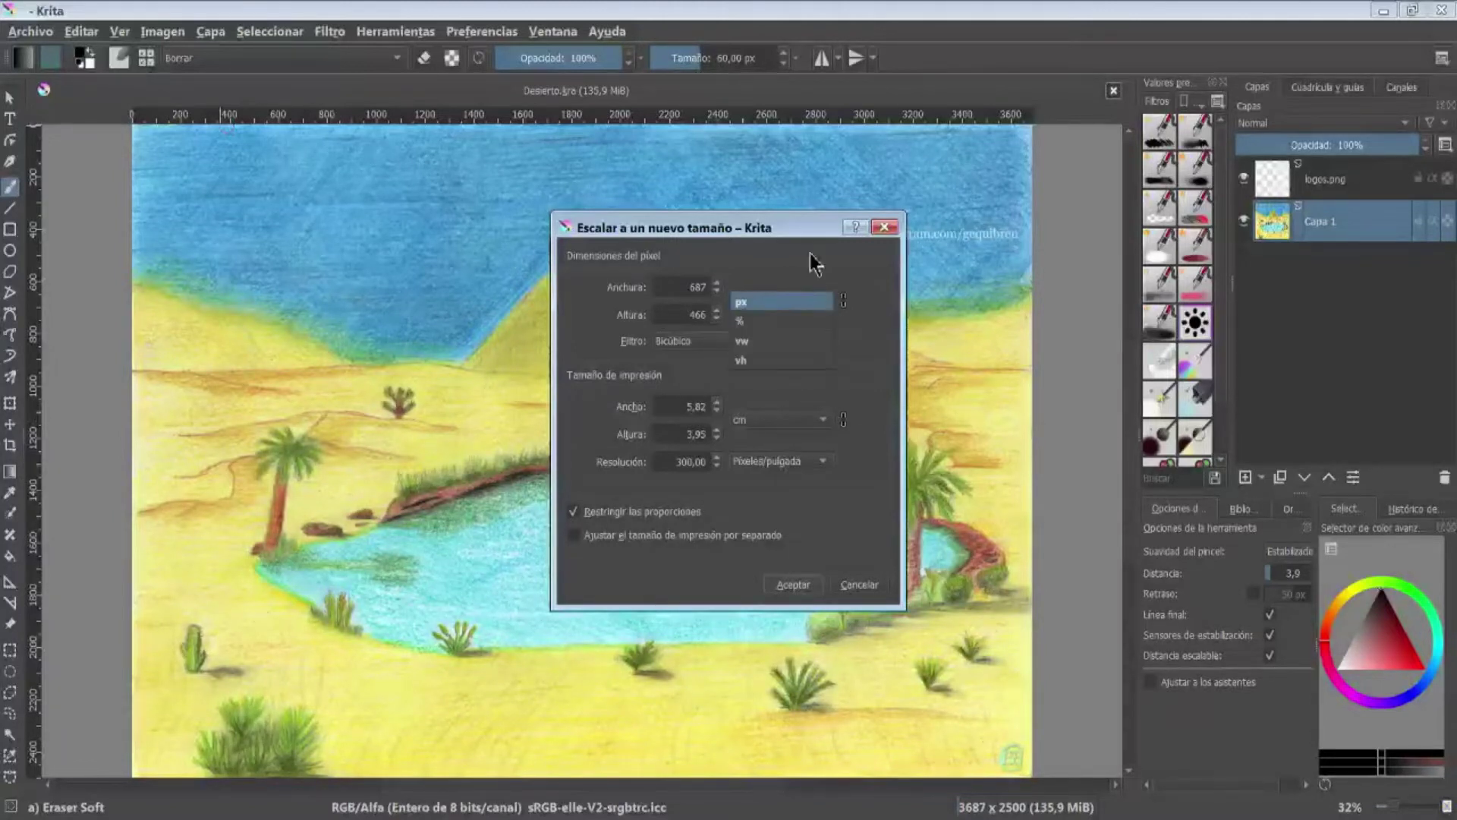
click(821, 341)
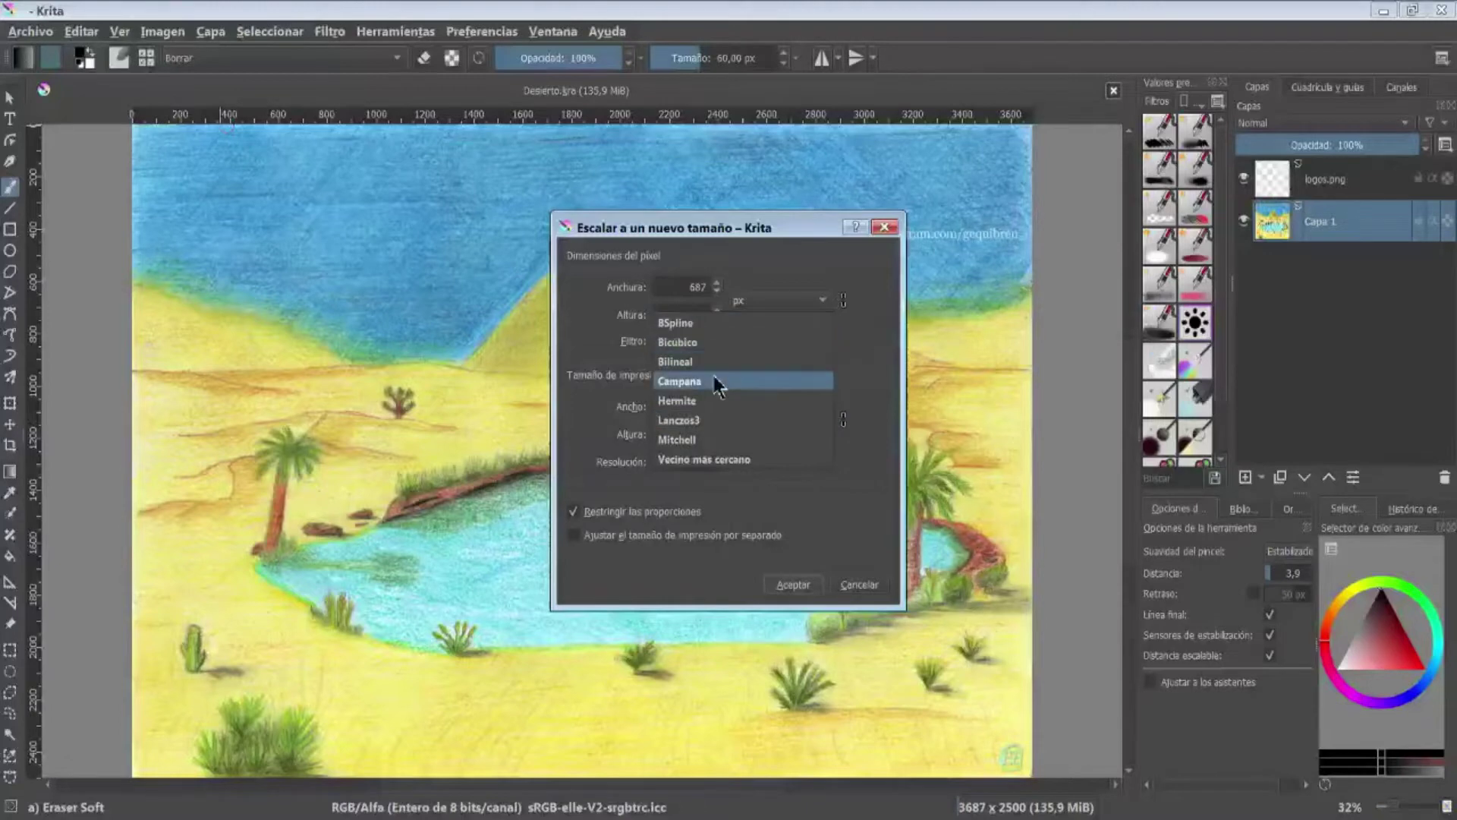
click(853, 352)
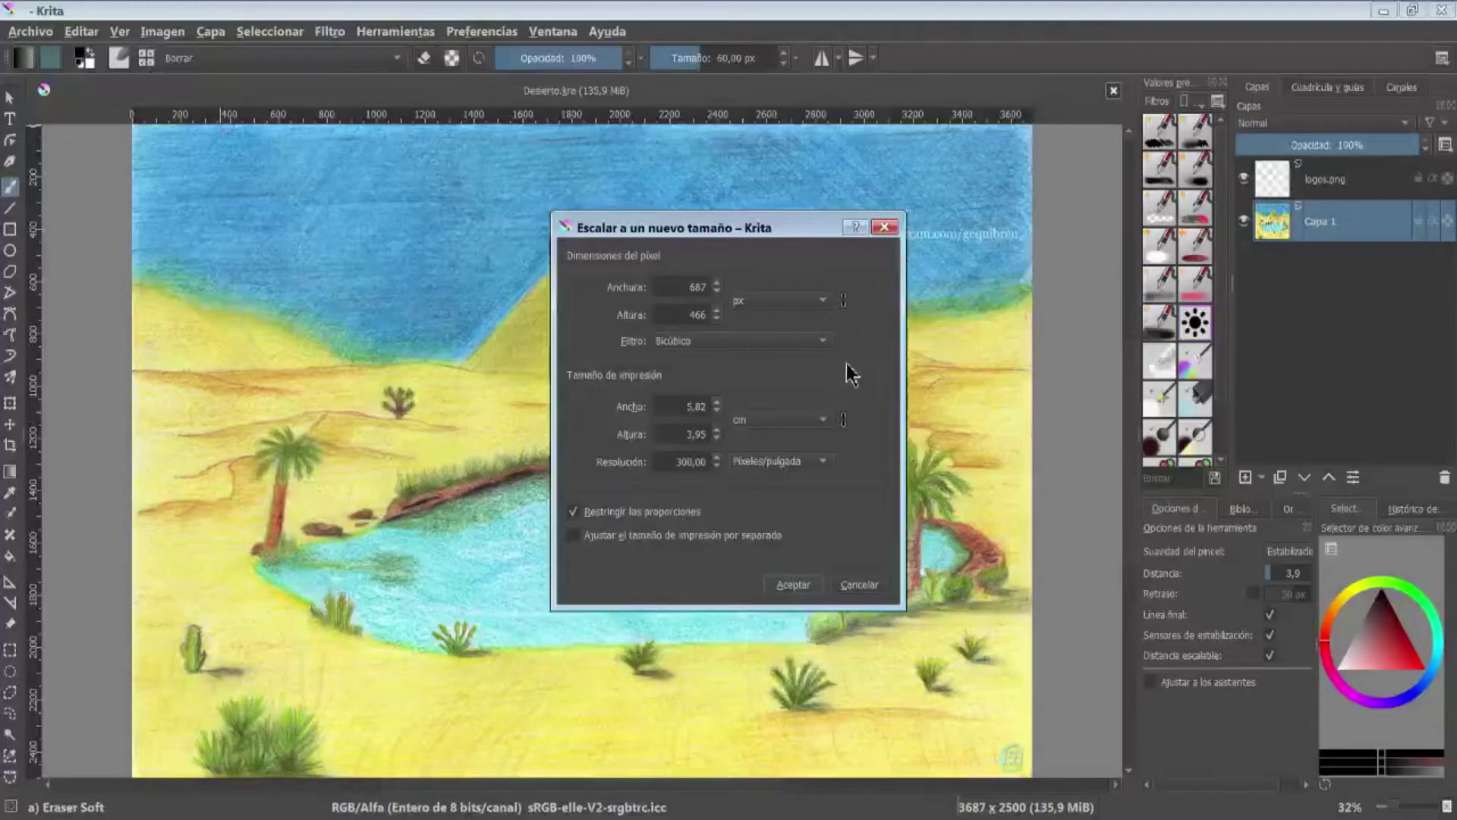
- Try different pixel width and height values with Constrain Proportions unlinked and relinked
click(844, 416)
text(5)
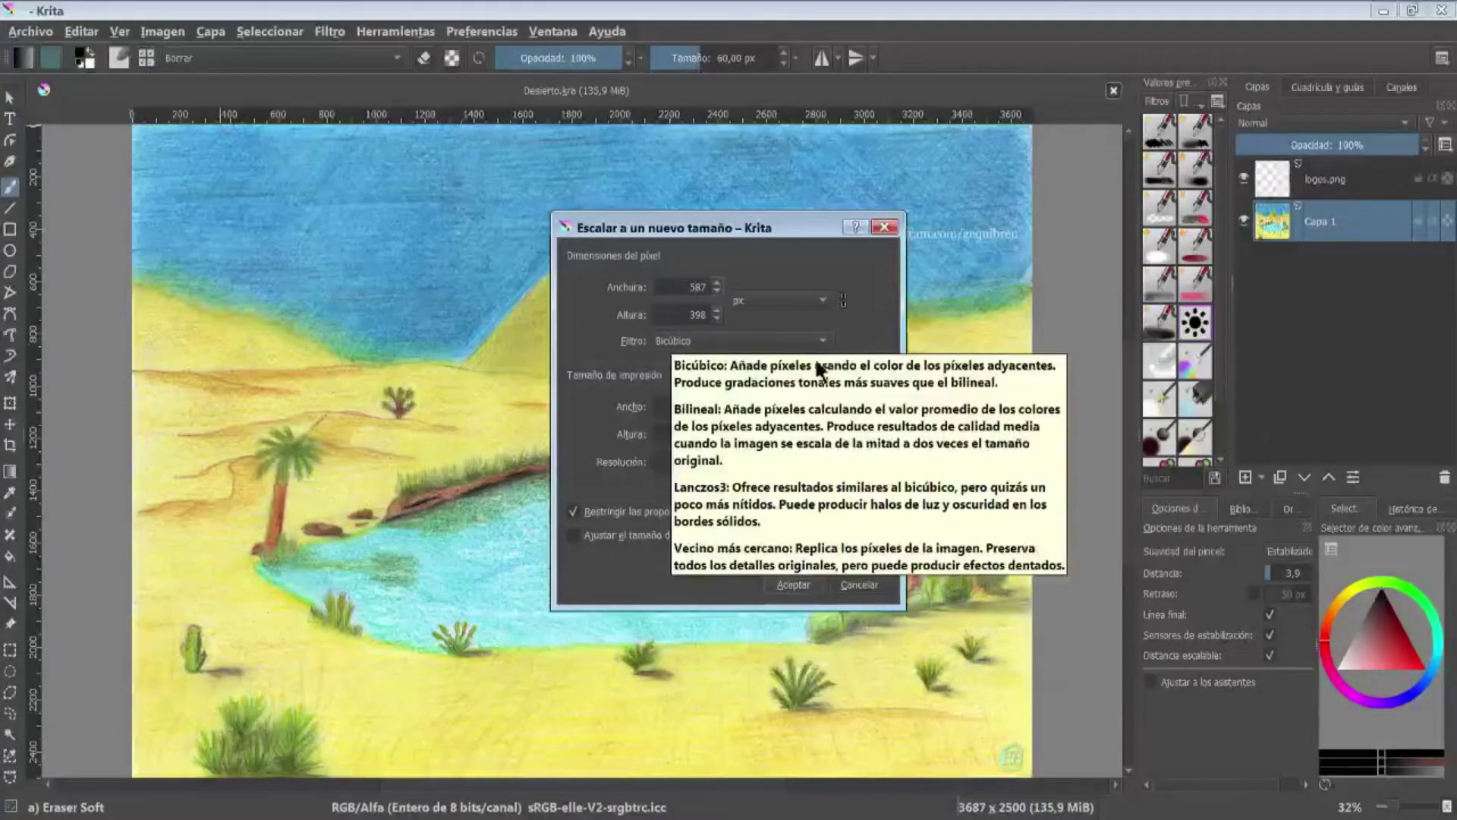
key(Tab)
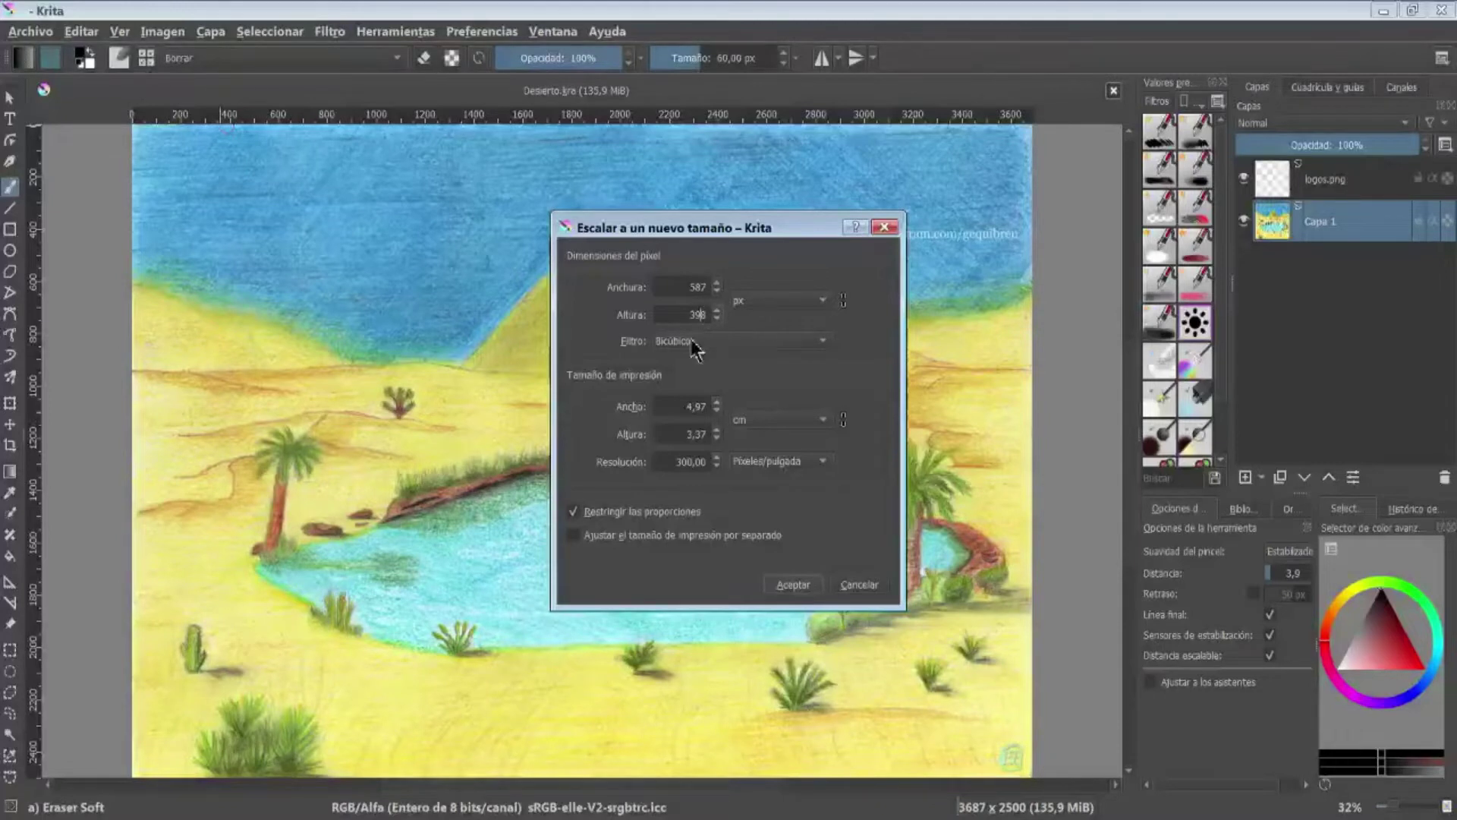
click(598, 508)
click(696, 314)
key(BackSpace)
text(5)
click(617, 507)
text(1)
- Change the print width to 588 and untick Adjust print size separately
click(693, 406)
key(BackSpace)
text(5)
text(88,44)
click(628, 535)
key(BackSpace)
- Cancel the scaling, offset the image on X so it wraps, then undo the offset
click(858, 585)
click(163, 31)
click(255, 322)
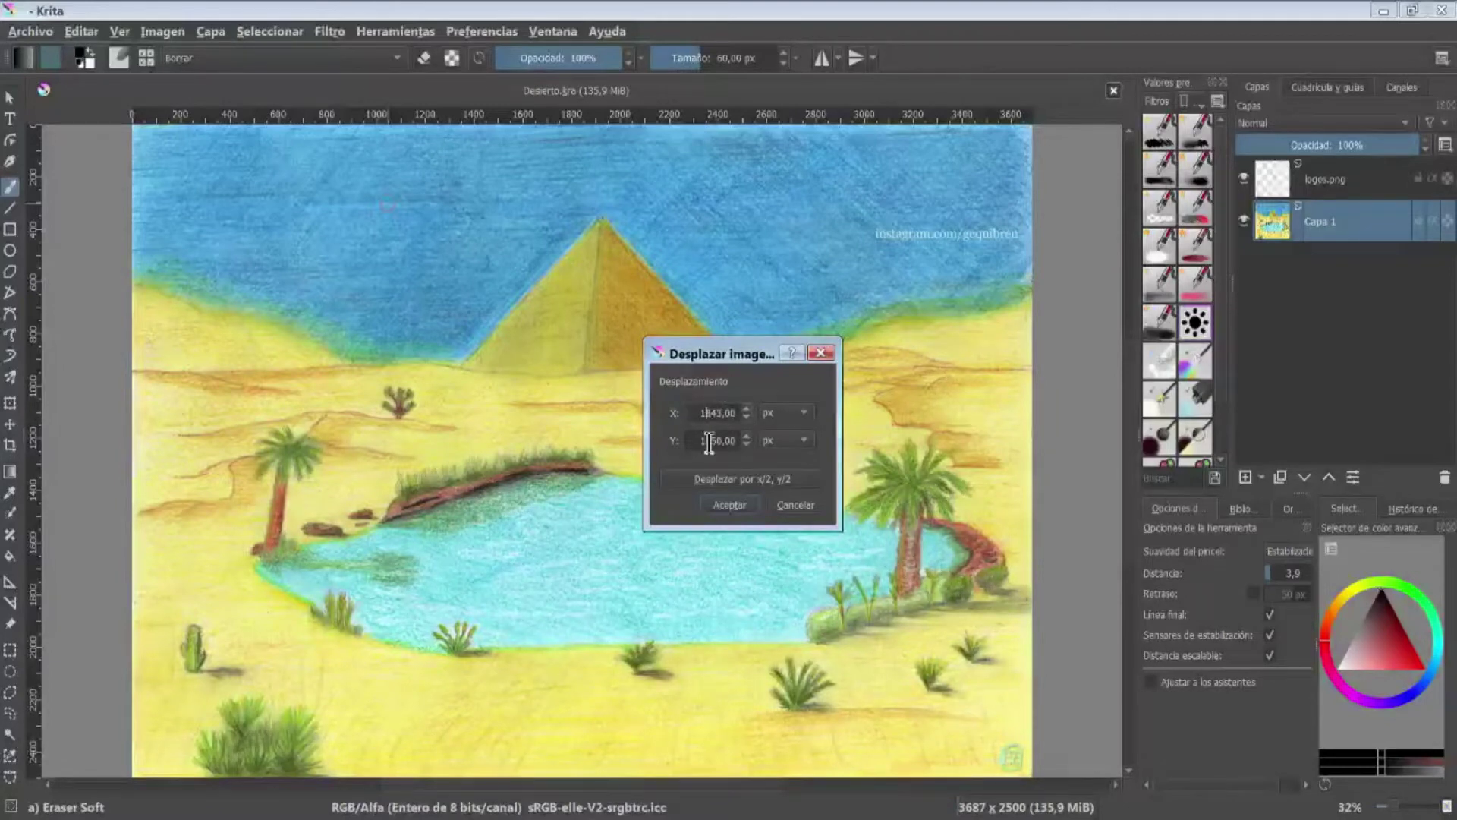
key(BackSpace)
text(6)
click(721, 505)
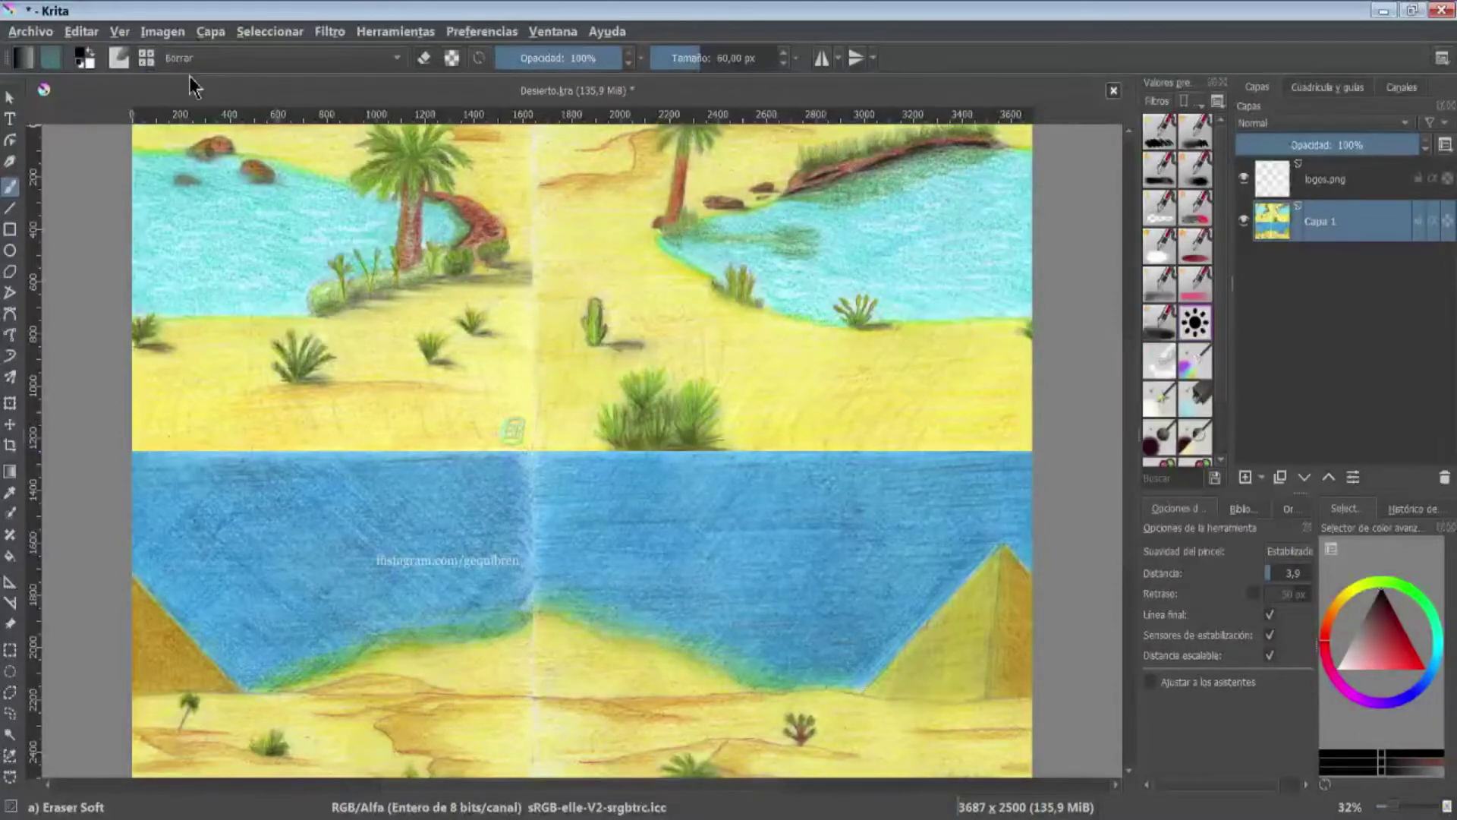
key(ctrl+z)
- Widen the canvas to 5687 px with the painting centred, fit to view, then undo
click(162, 31)
click(210, 345)
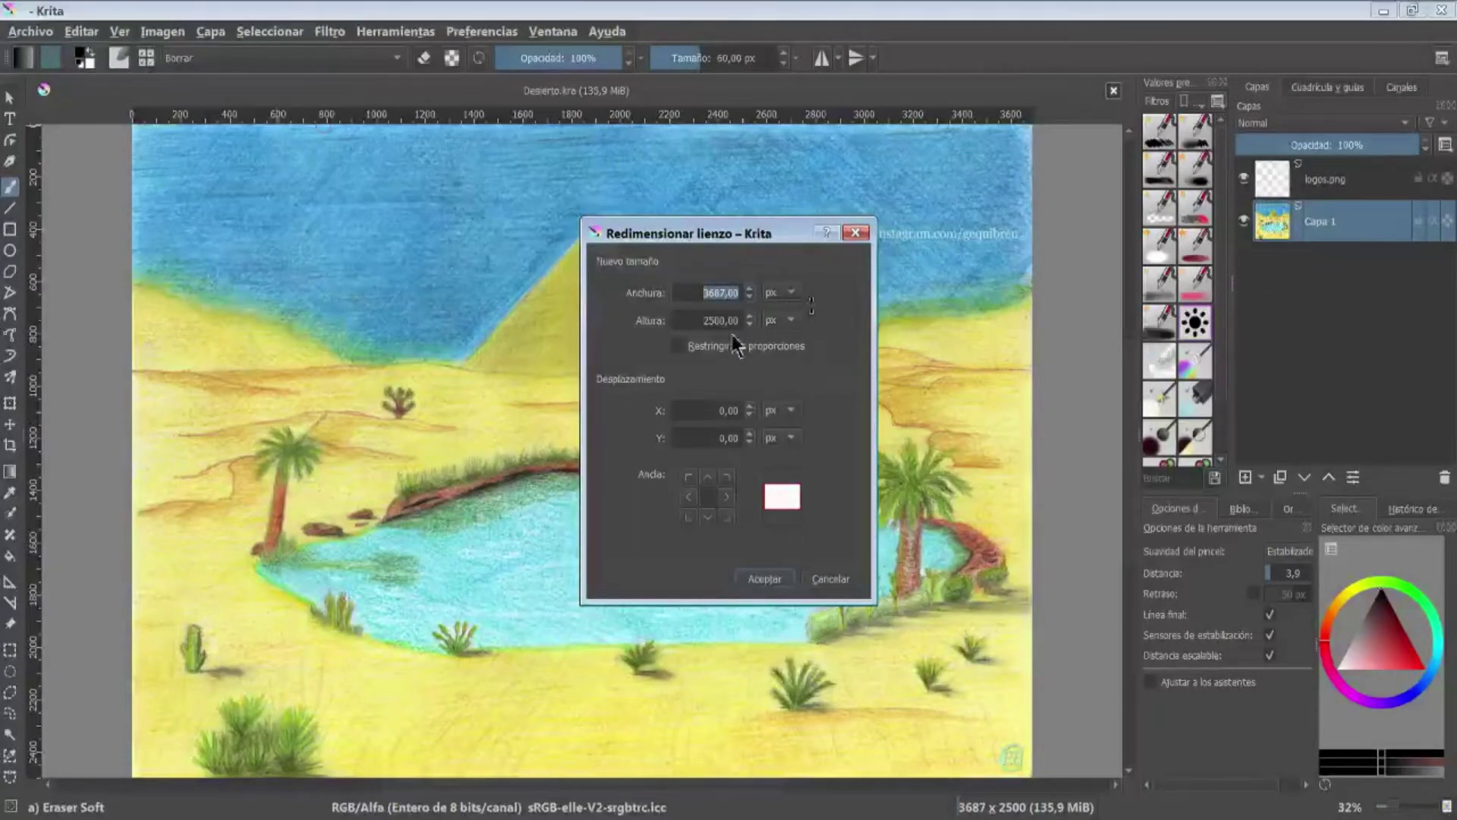
click(707, 296)
key(Delete)
text(5)
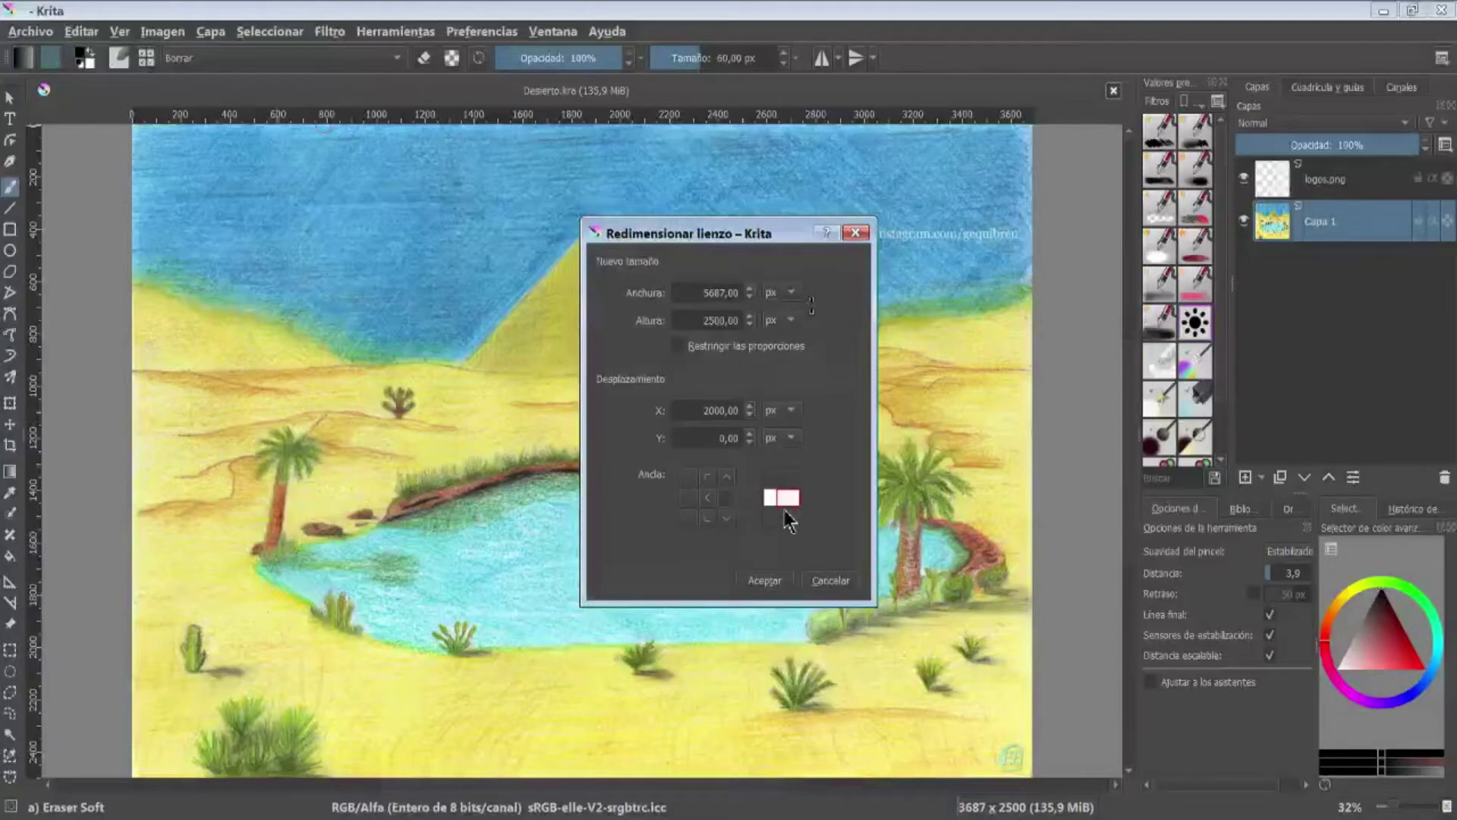
click(727, 497)
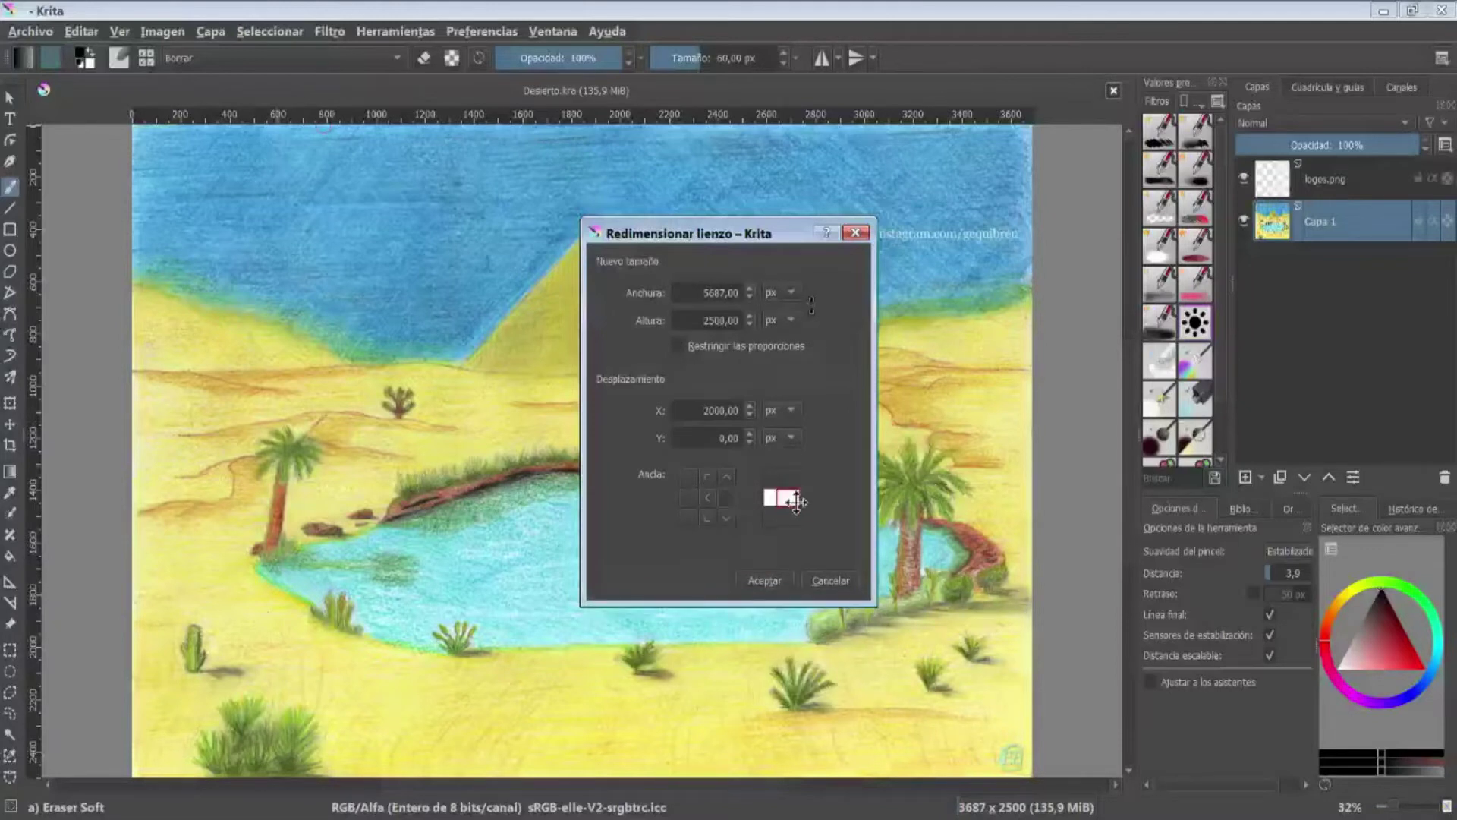
click(708, 499)
click(789, 582)
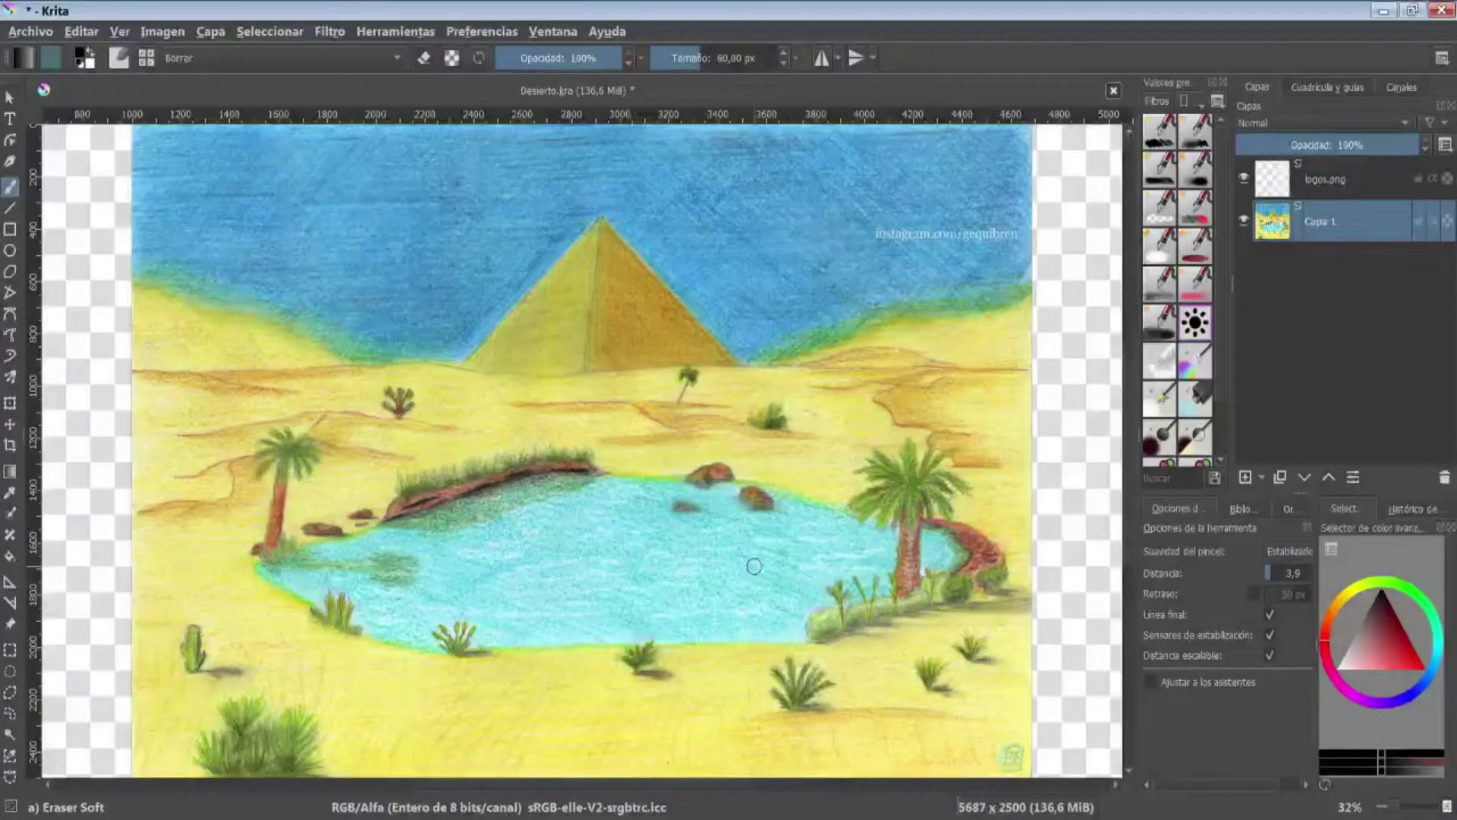
key(2)
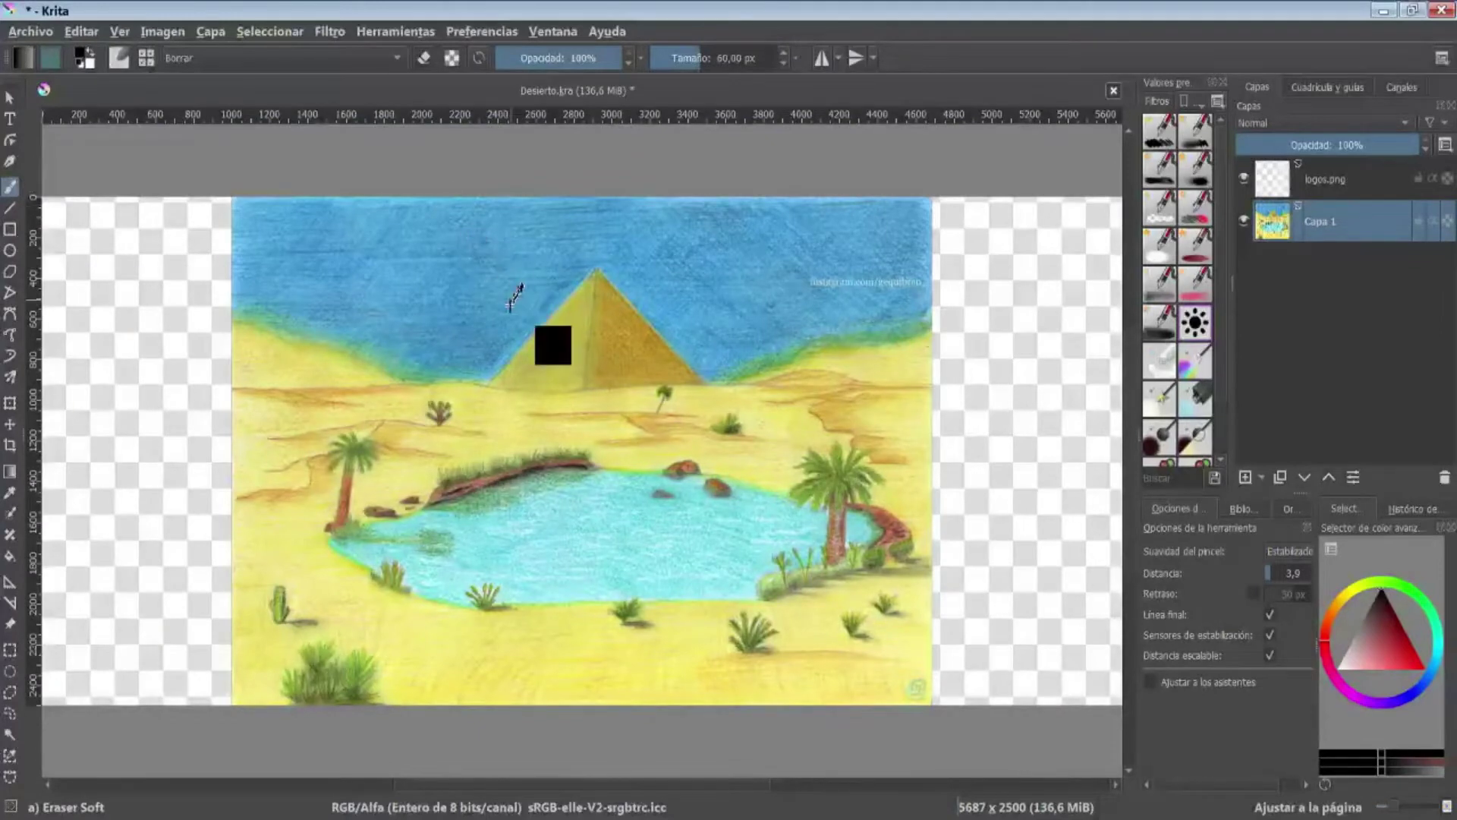
key(ctrl+z)
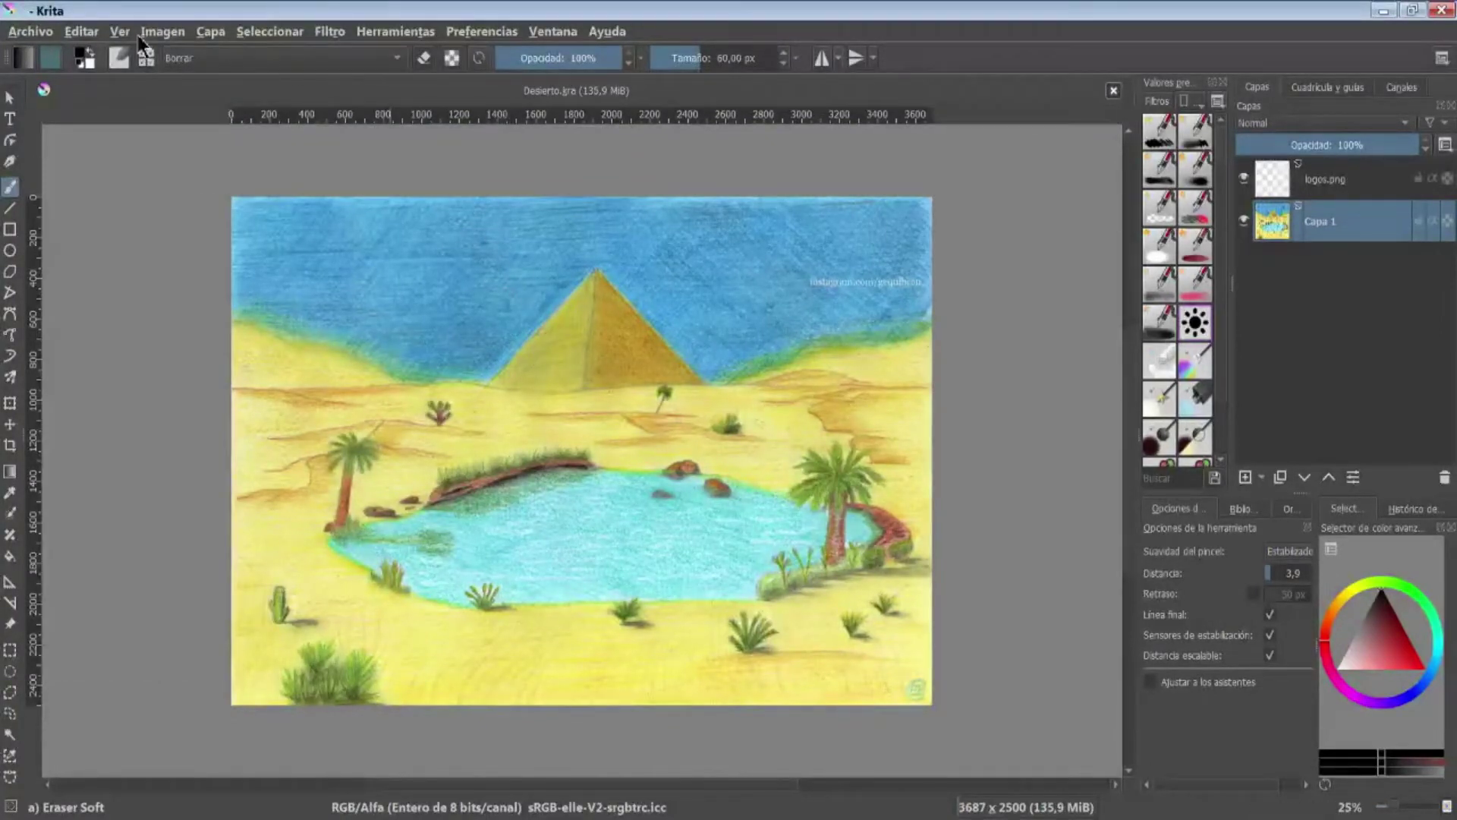
- Split the image into eight autosaved Desierto pieces, adding an extra horizontal split line
click(156, 31)
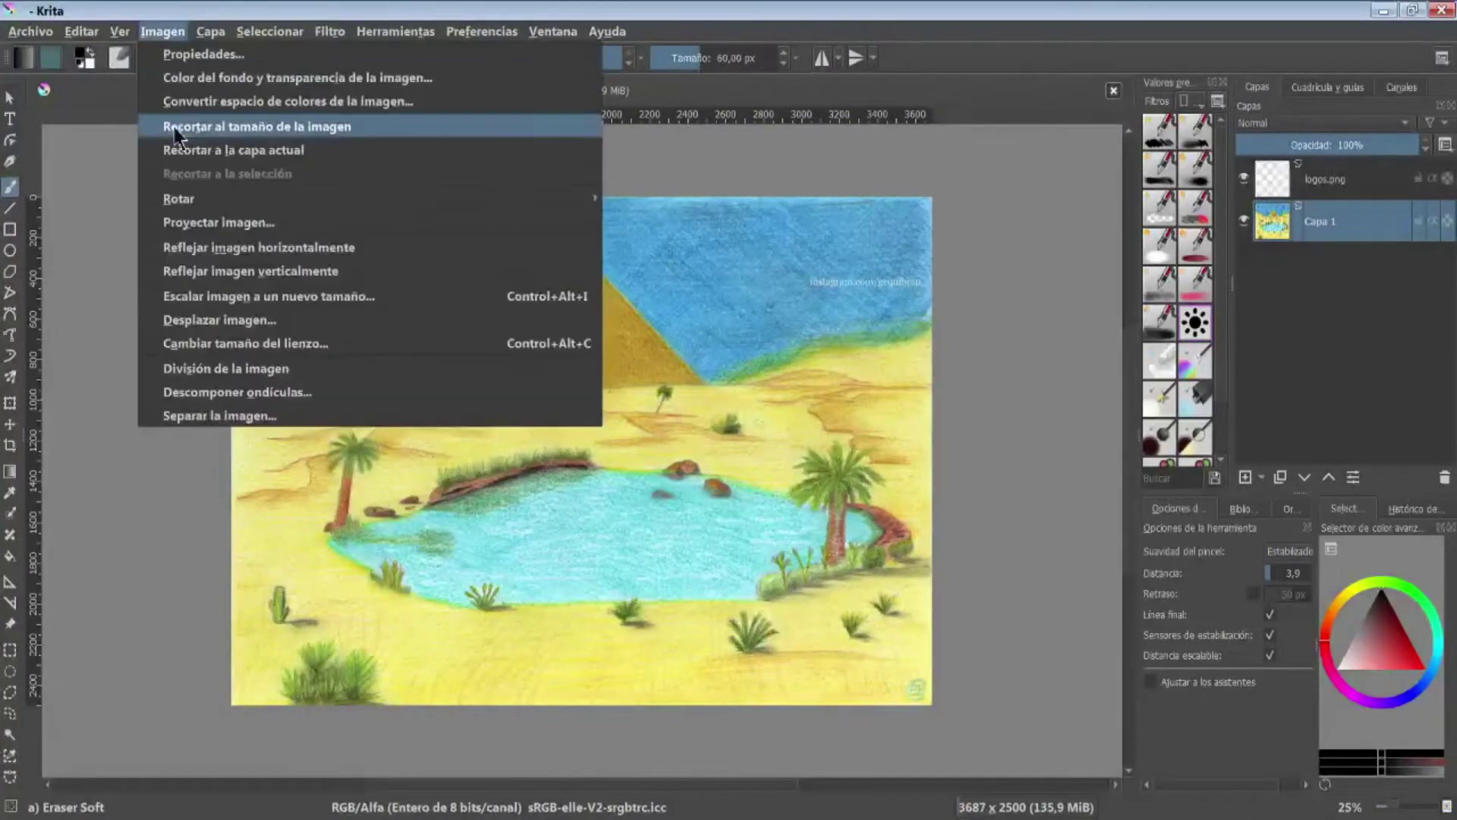
click(226, 367)
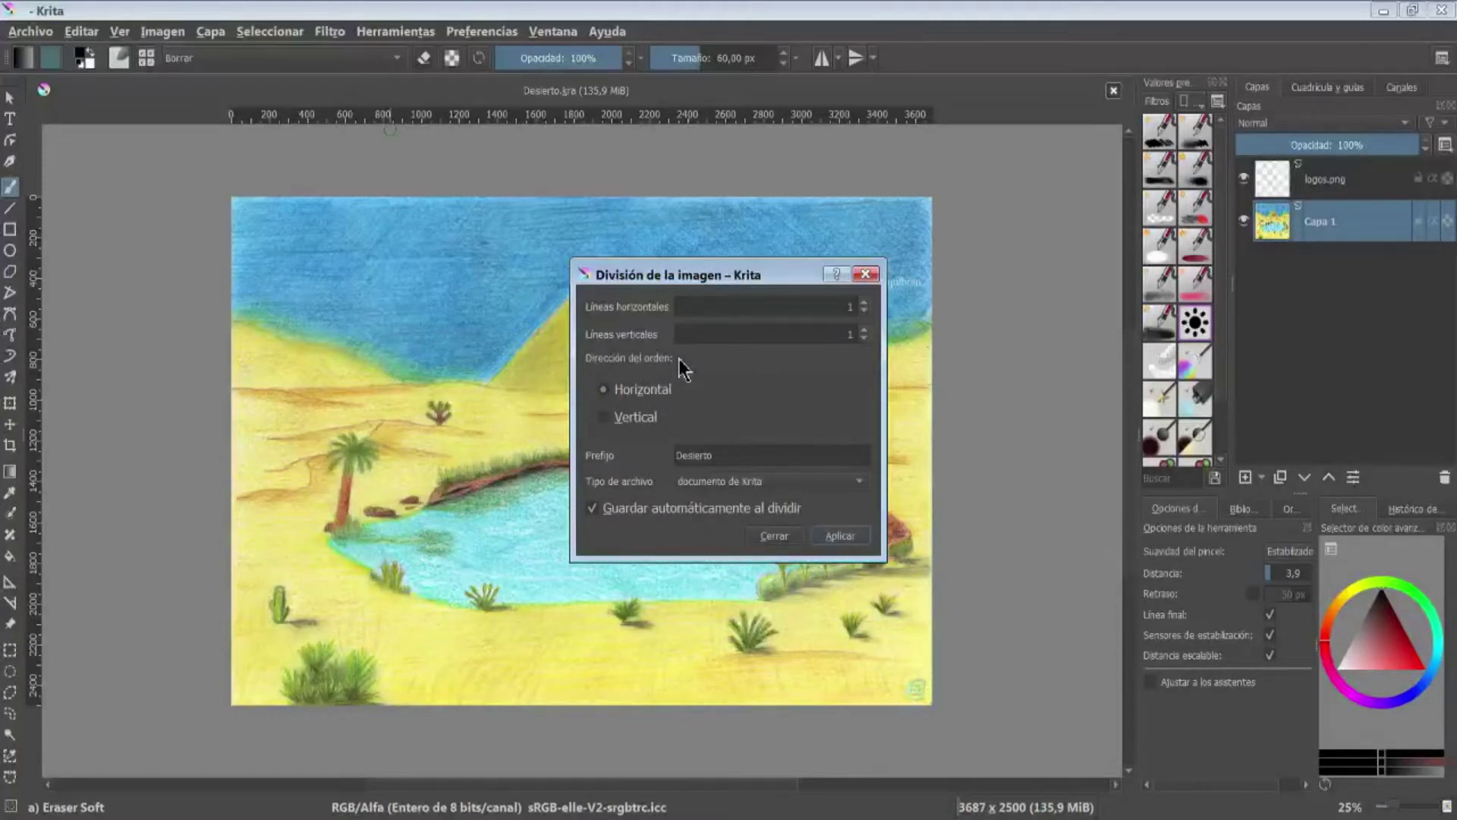
click(640, 512)
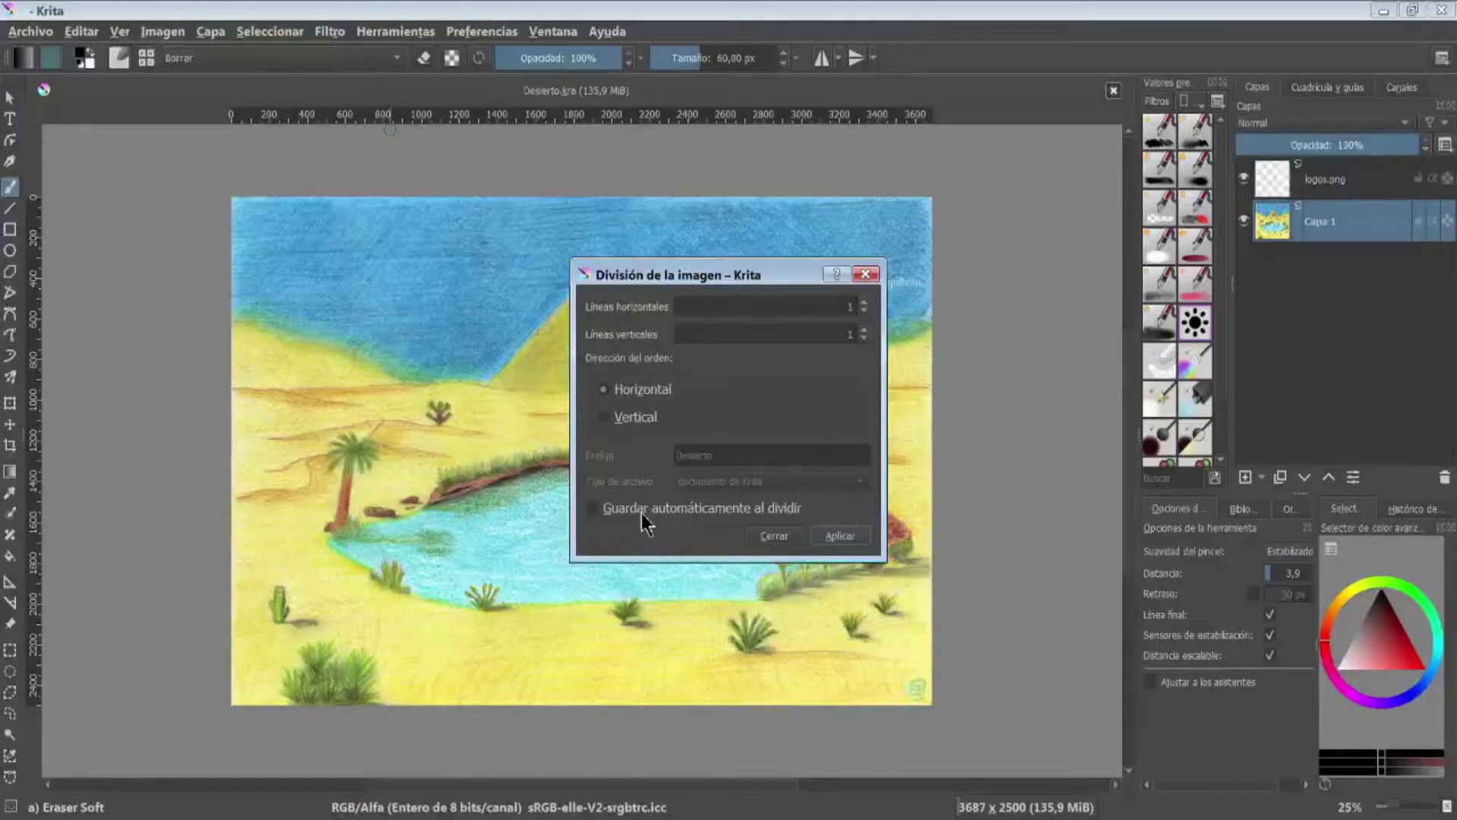
click(641, 513)
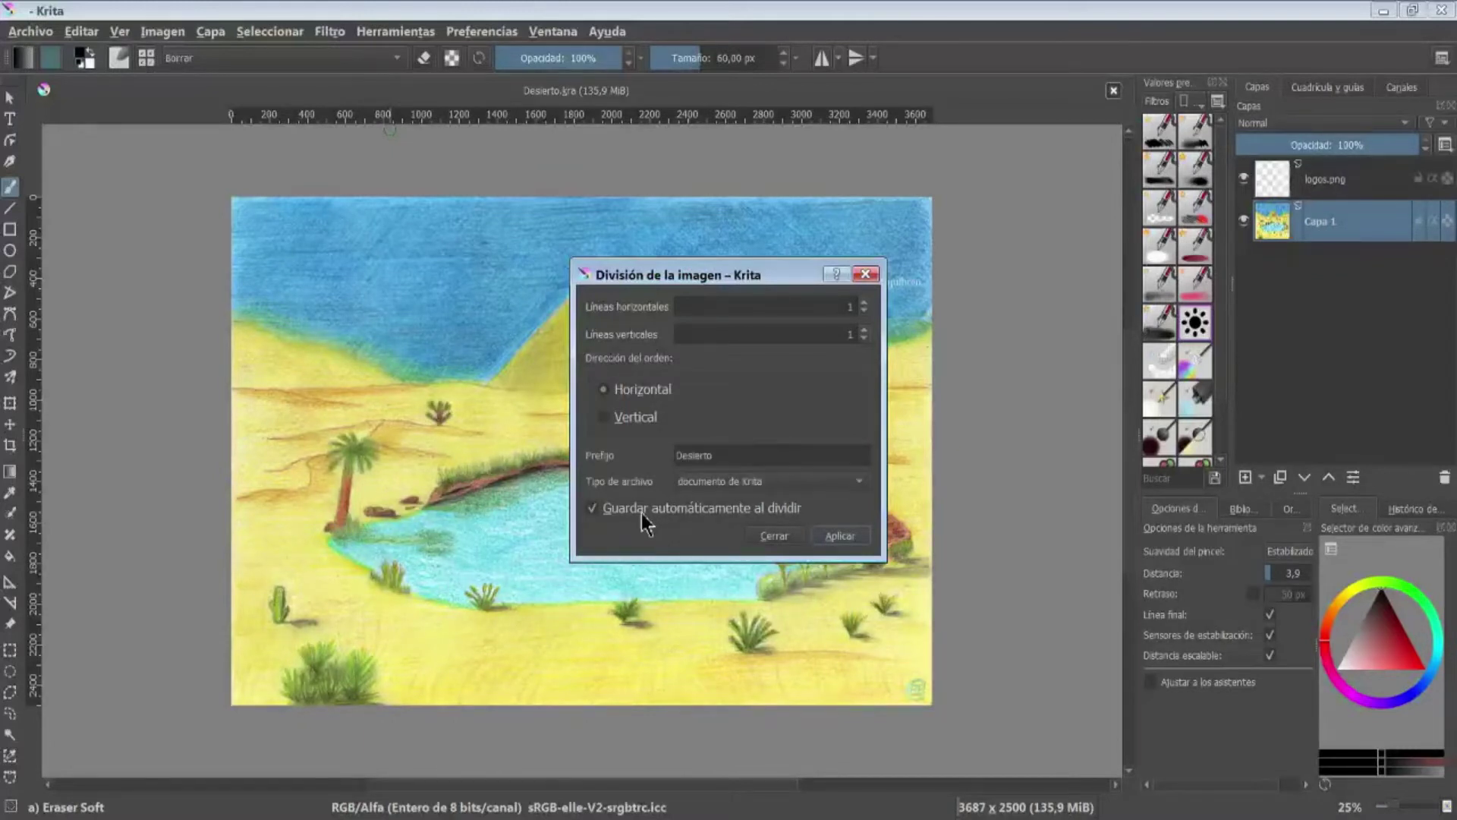
click(864, 303)
click(850, 540)
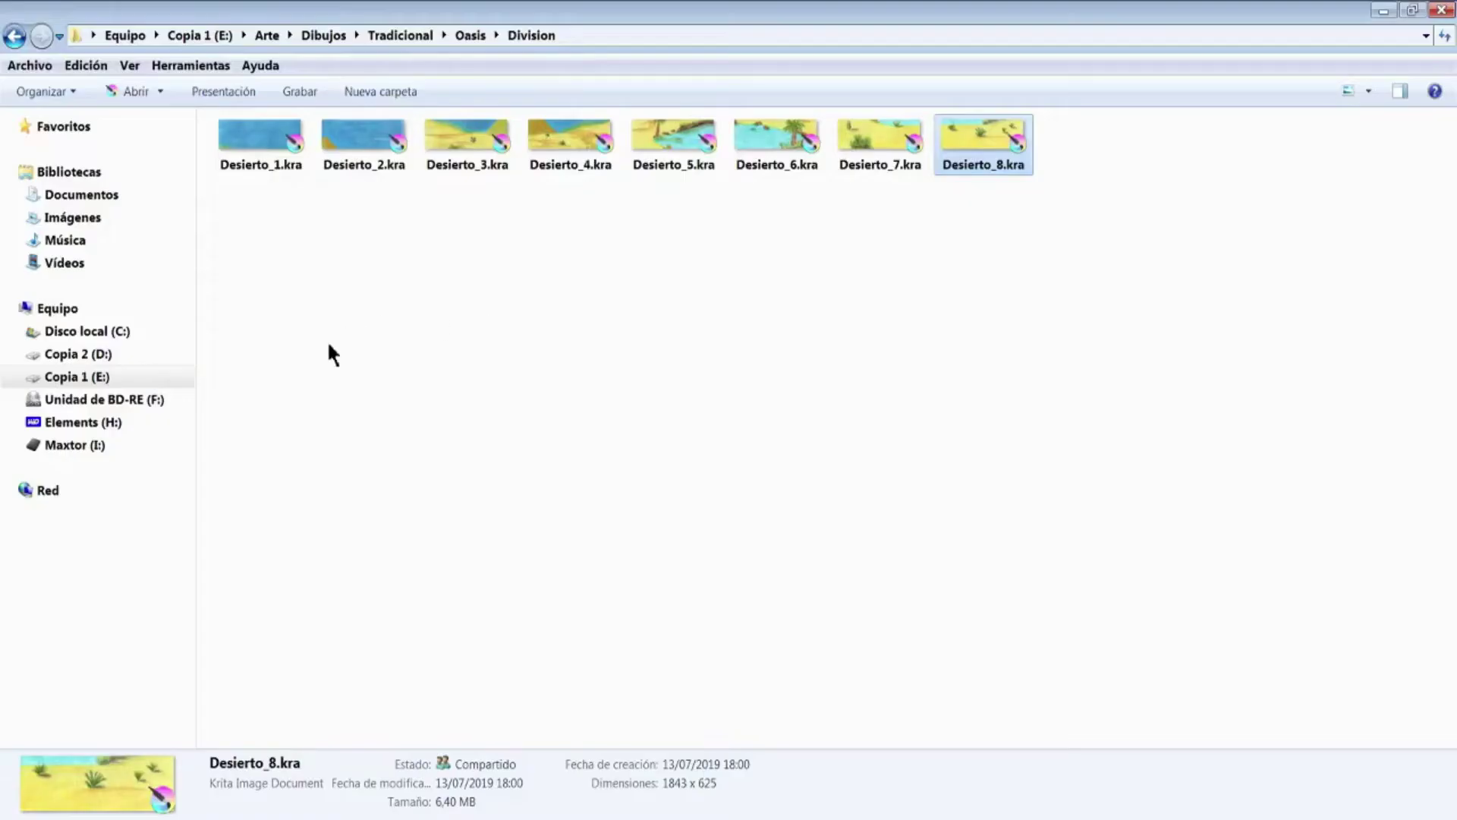
- Deselect files and step through the Desierto split files in the Division folder
click(279, 271)
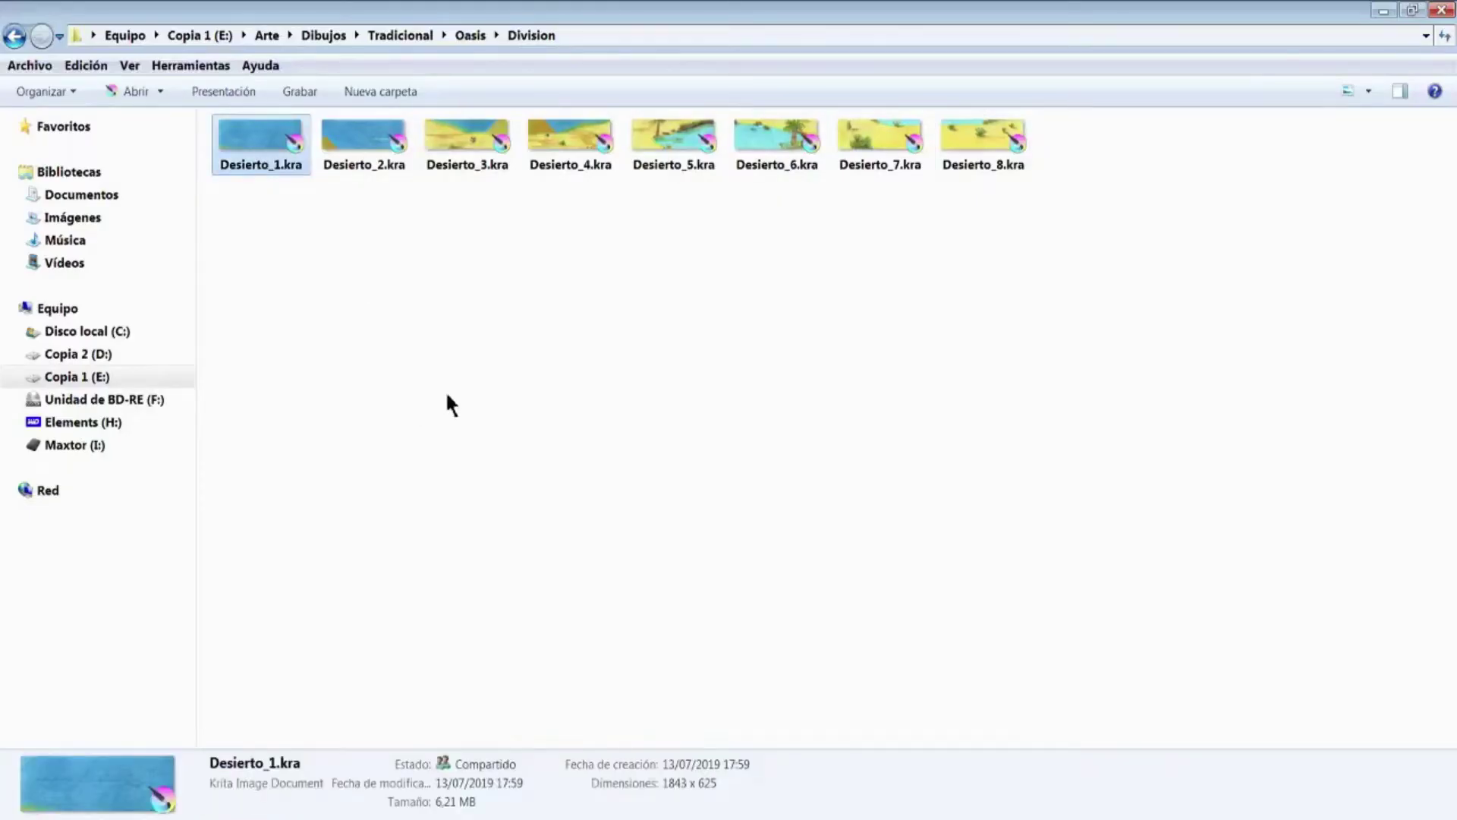
key(Right)
key(Right)
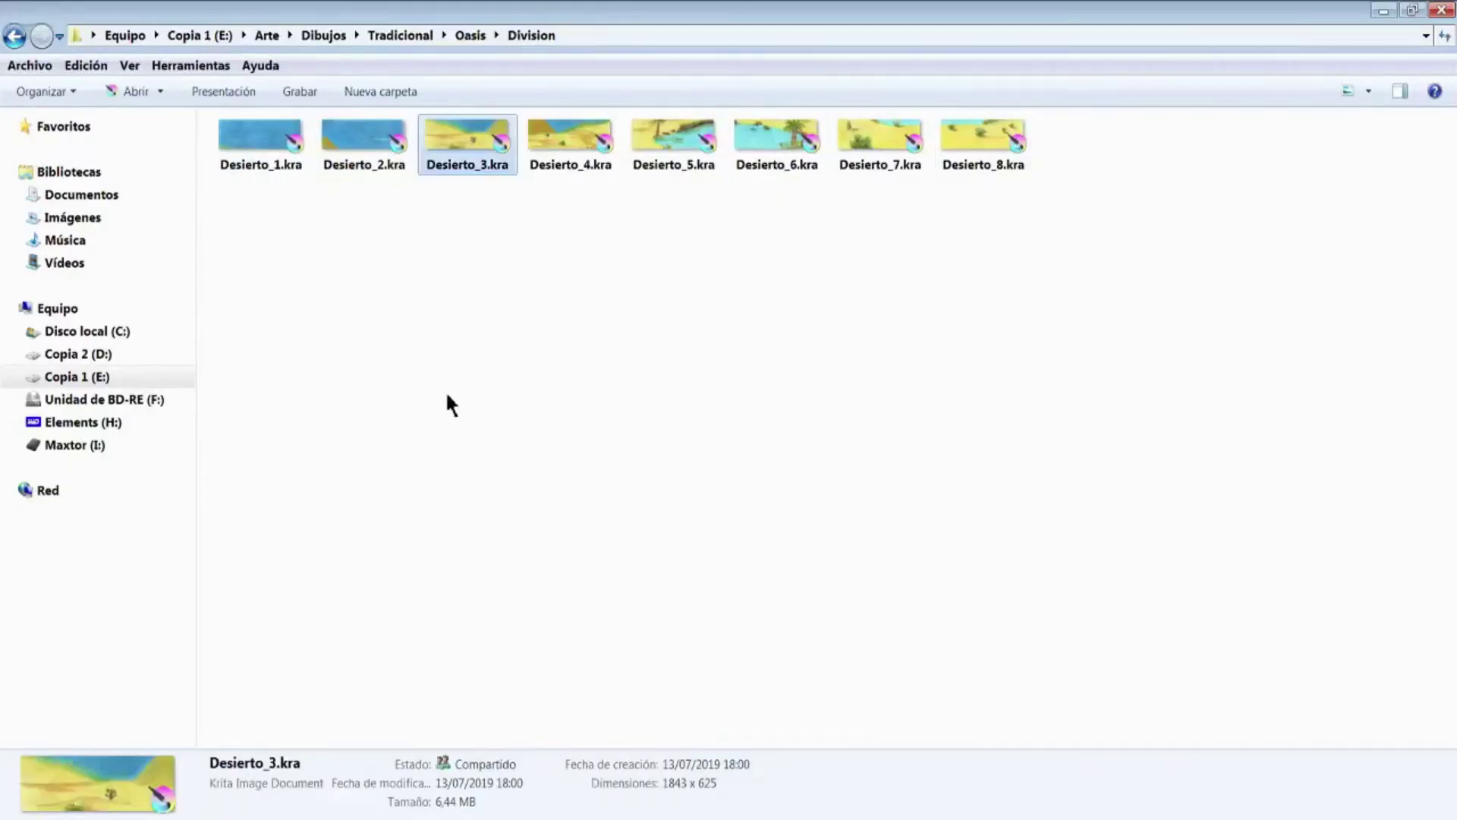
key(Right)
key(Right)
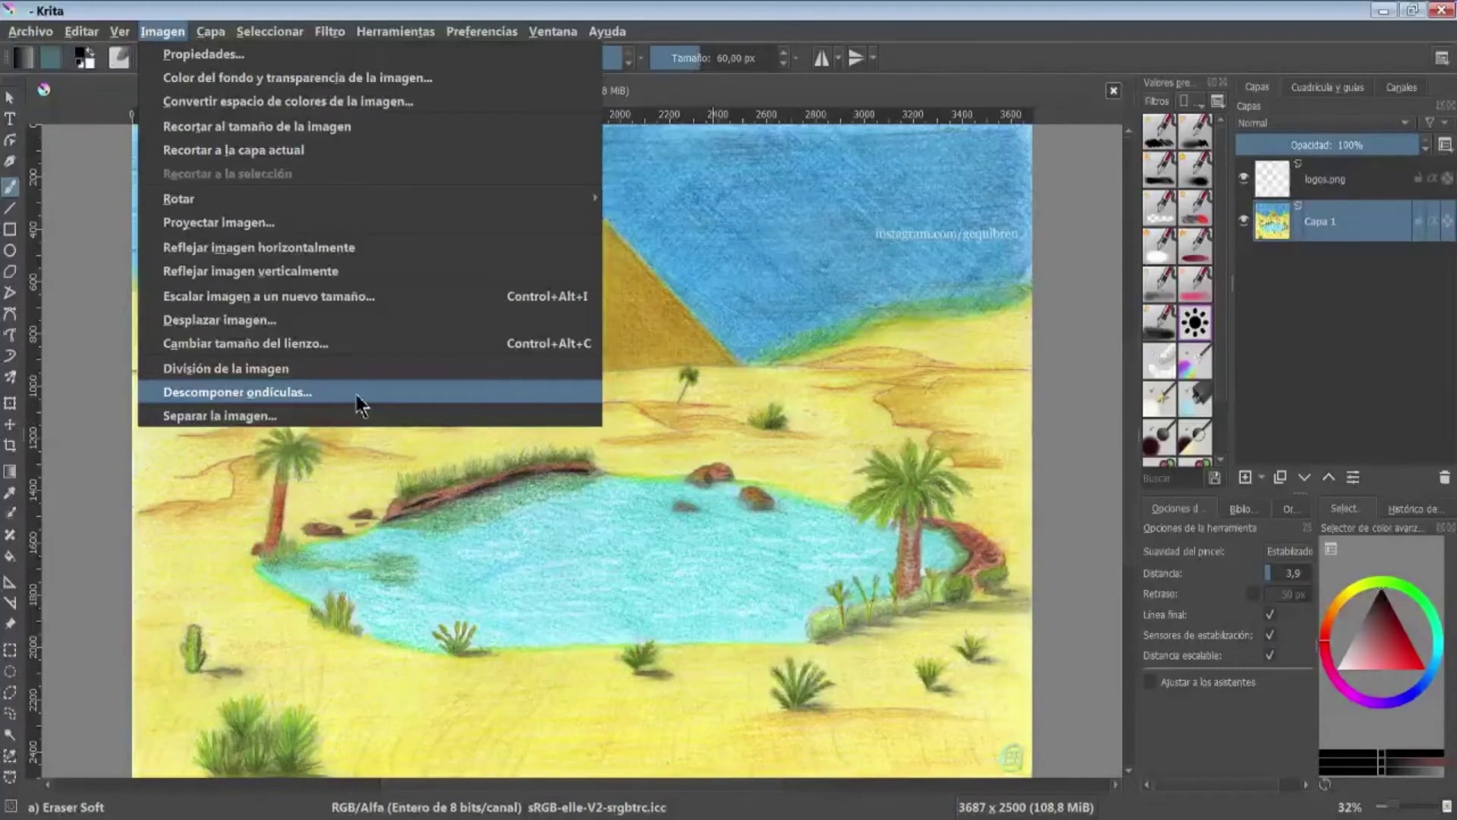
- Run Wavelet Decompose at 5 scales to create Scale 1–4 and Residual layers
click(356, 393)
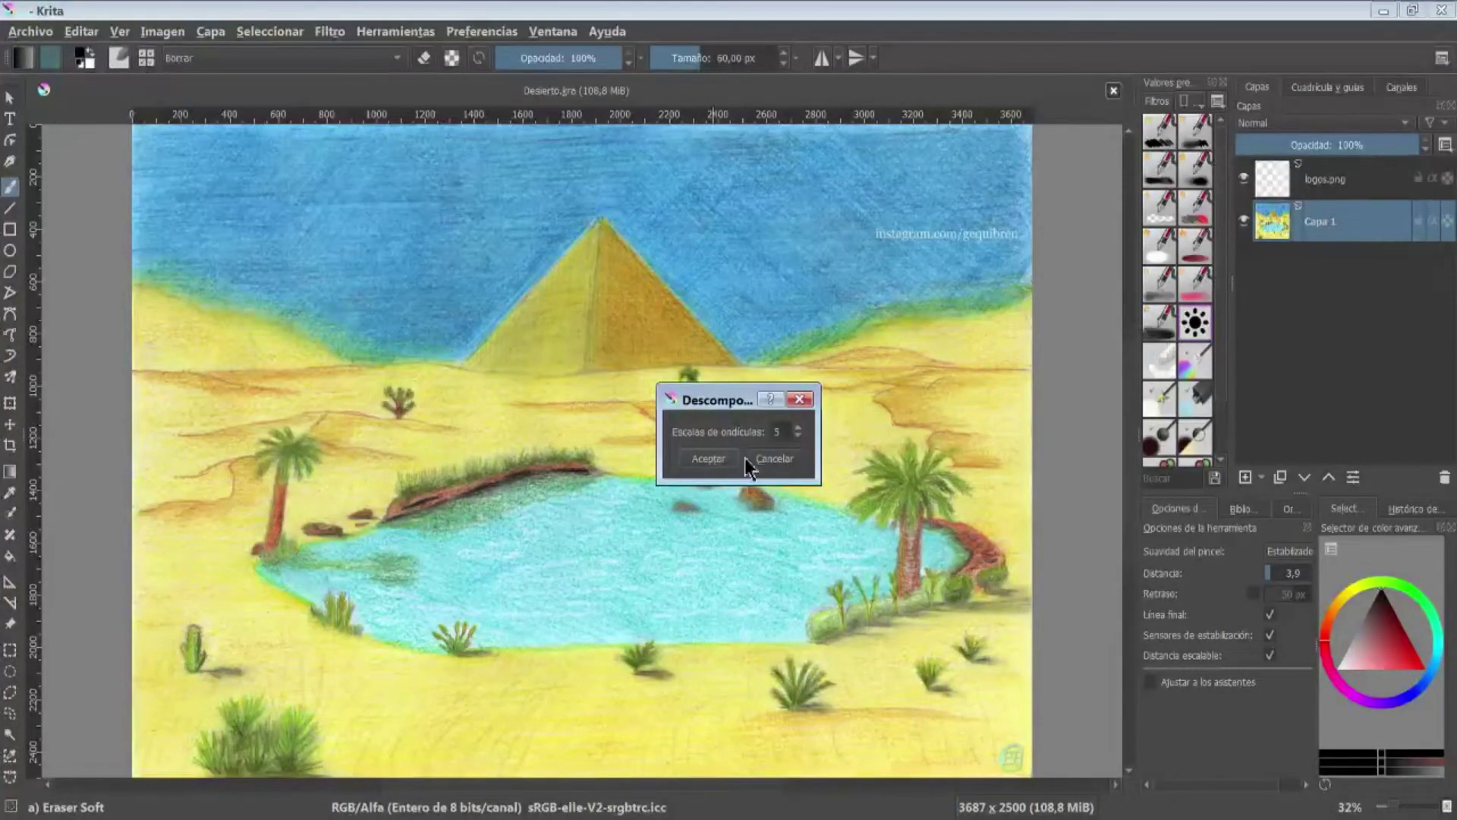
click(705, 459)
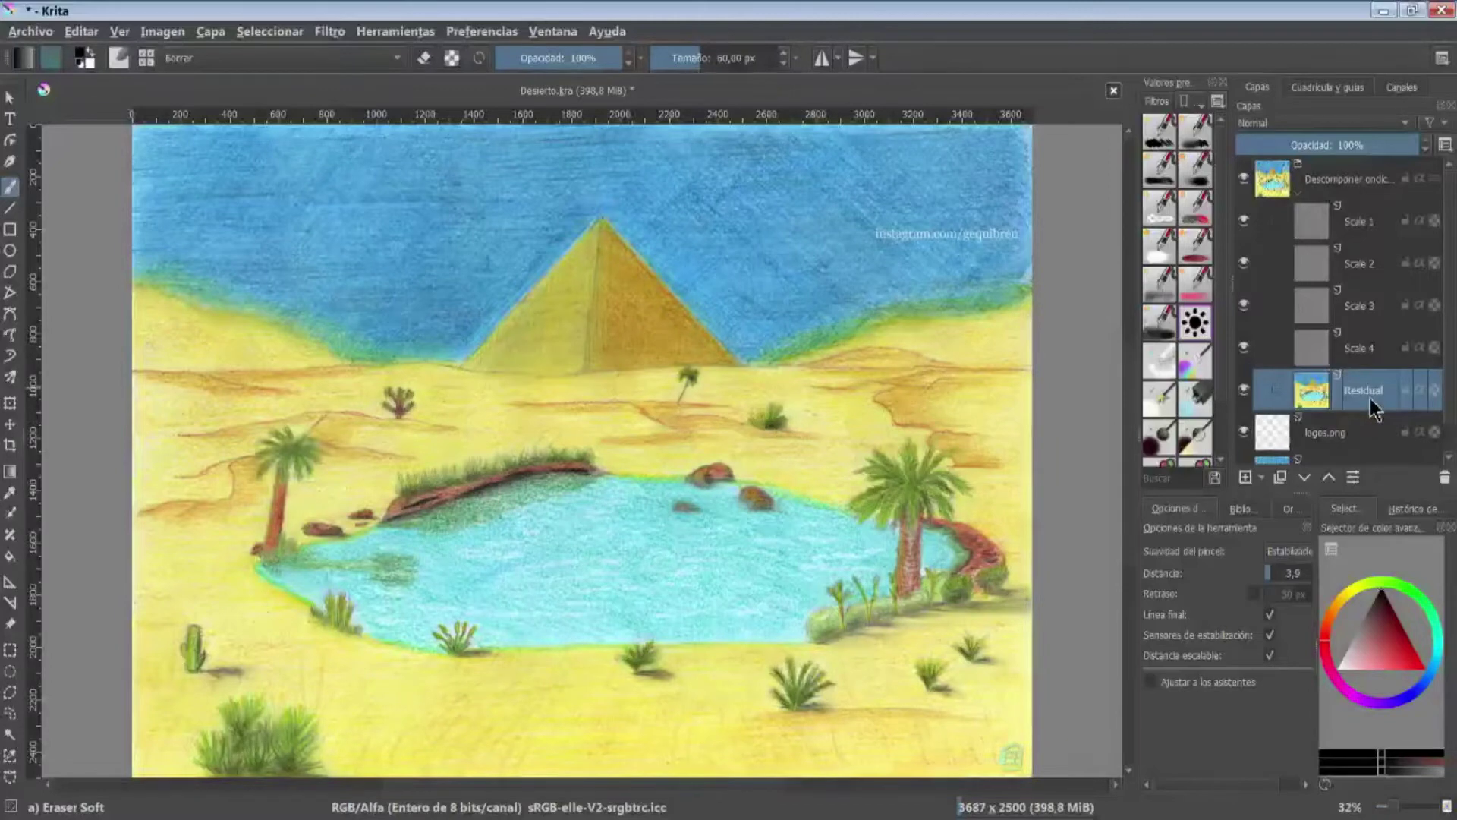
- Toggle the Residual and Scale 1–4 layers' visibility to compare the wavelet detail
click(1243, 389)
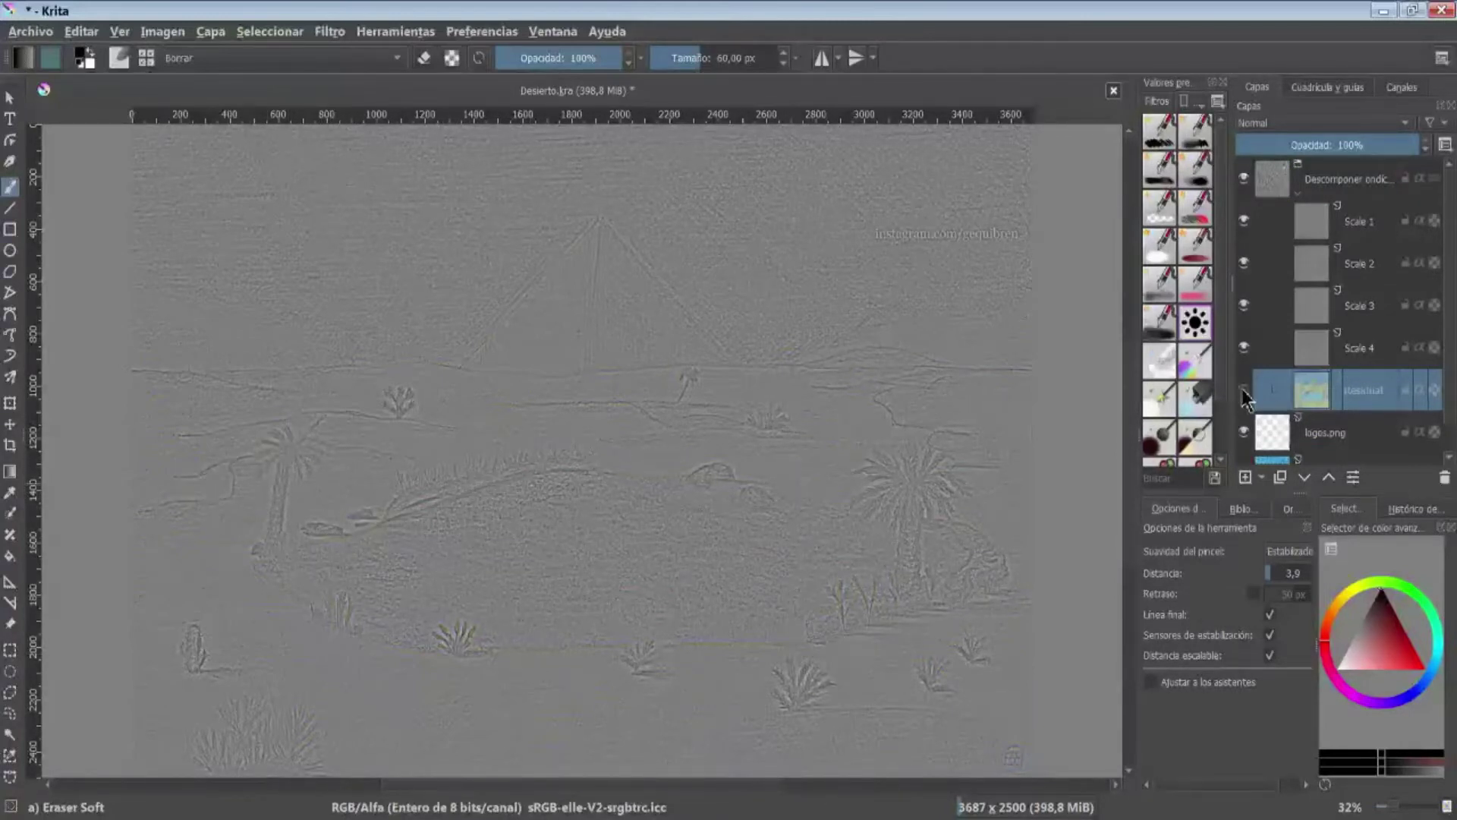
click(1244, 388)
drag(1243, 220, 1240, 347)
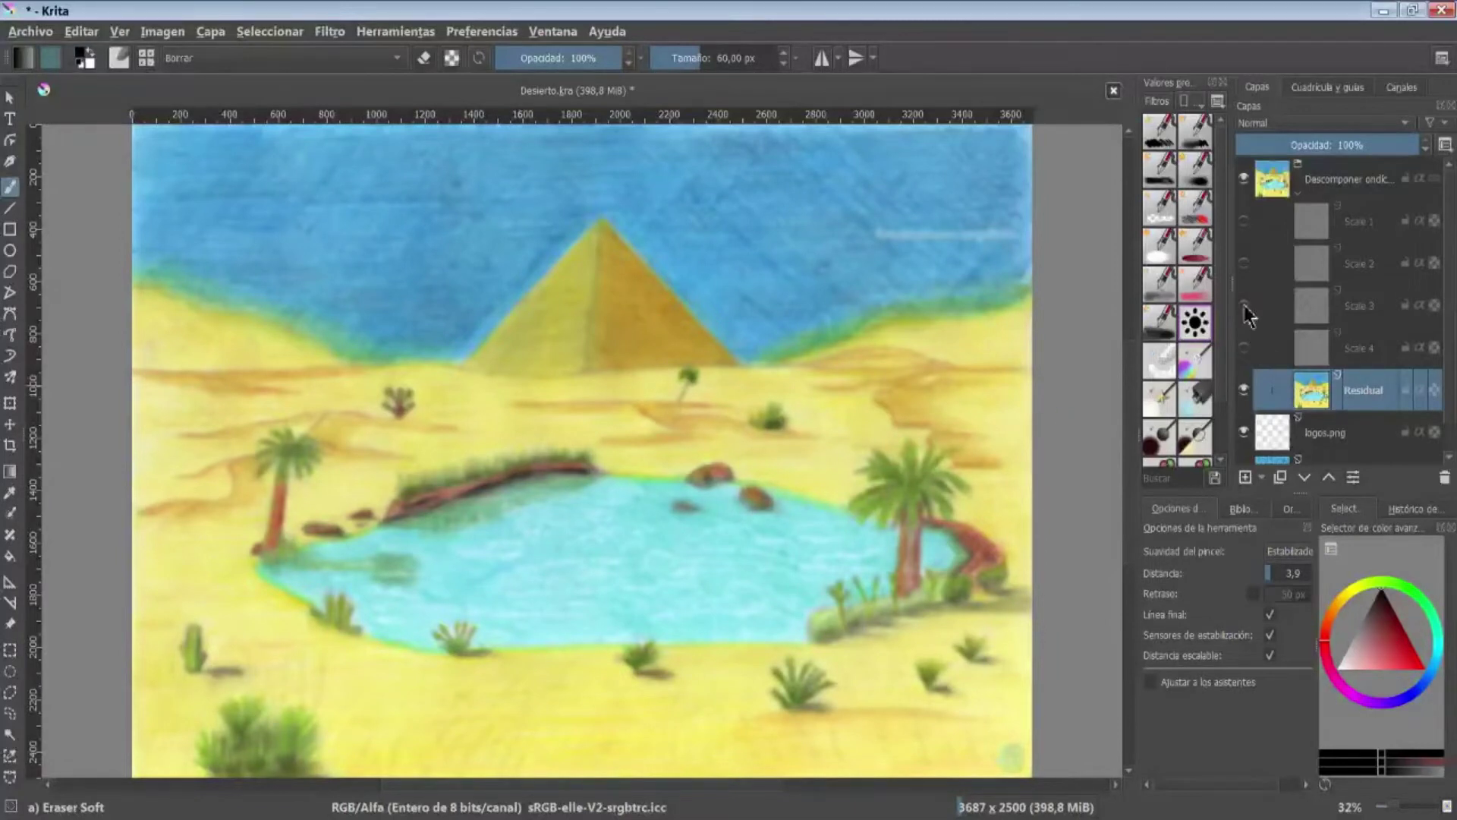
click(1244, 347)
click(1243, 305)
click(1244, 263)
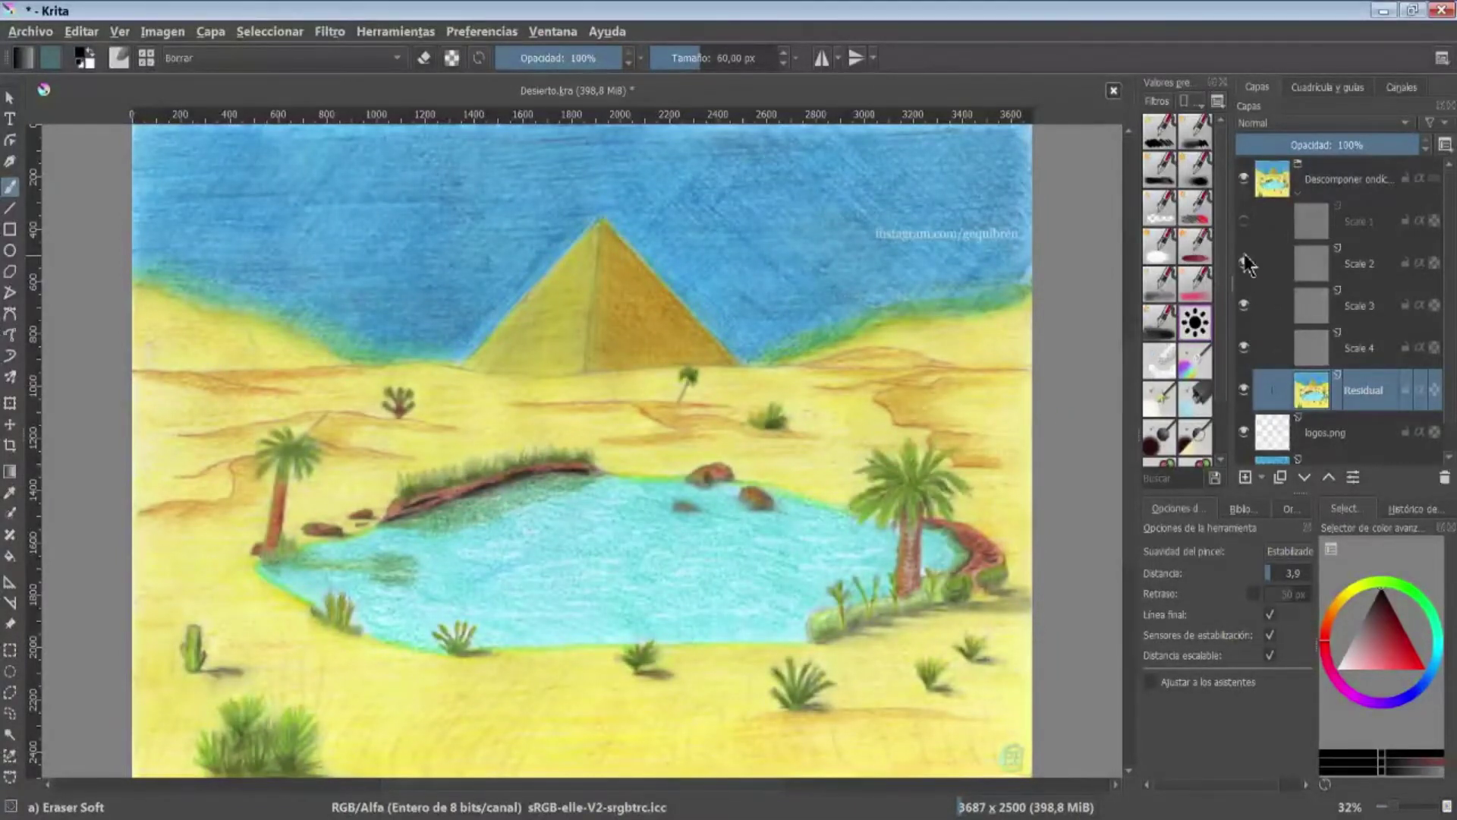
click(1243, 221)
- Erase fine detail on the Scale layers with a large eraser and fade the sky watermark
click(1365, 227)
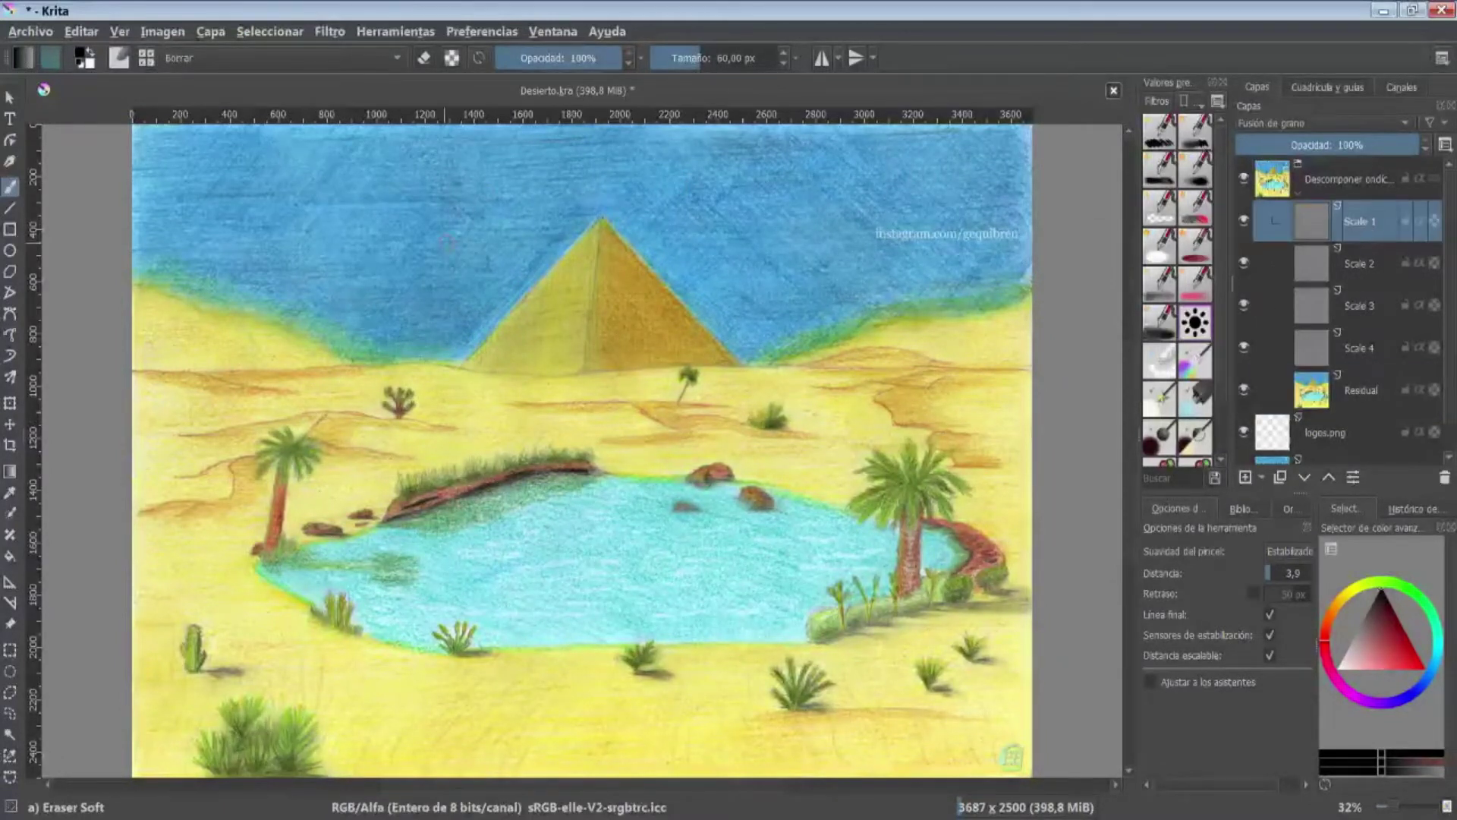
right_click(486, 296)
click(579, 332)
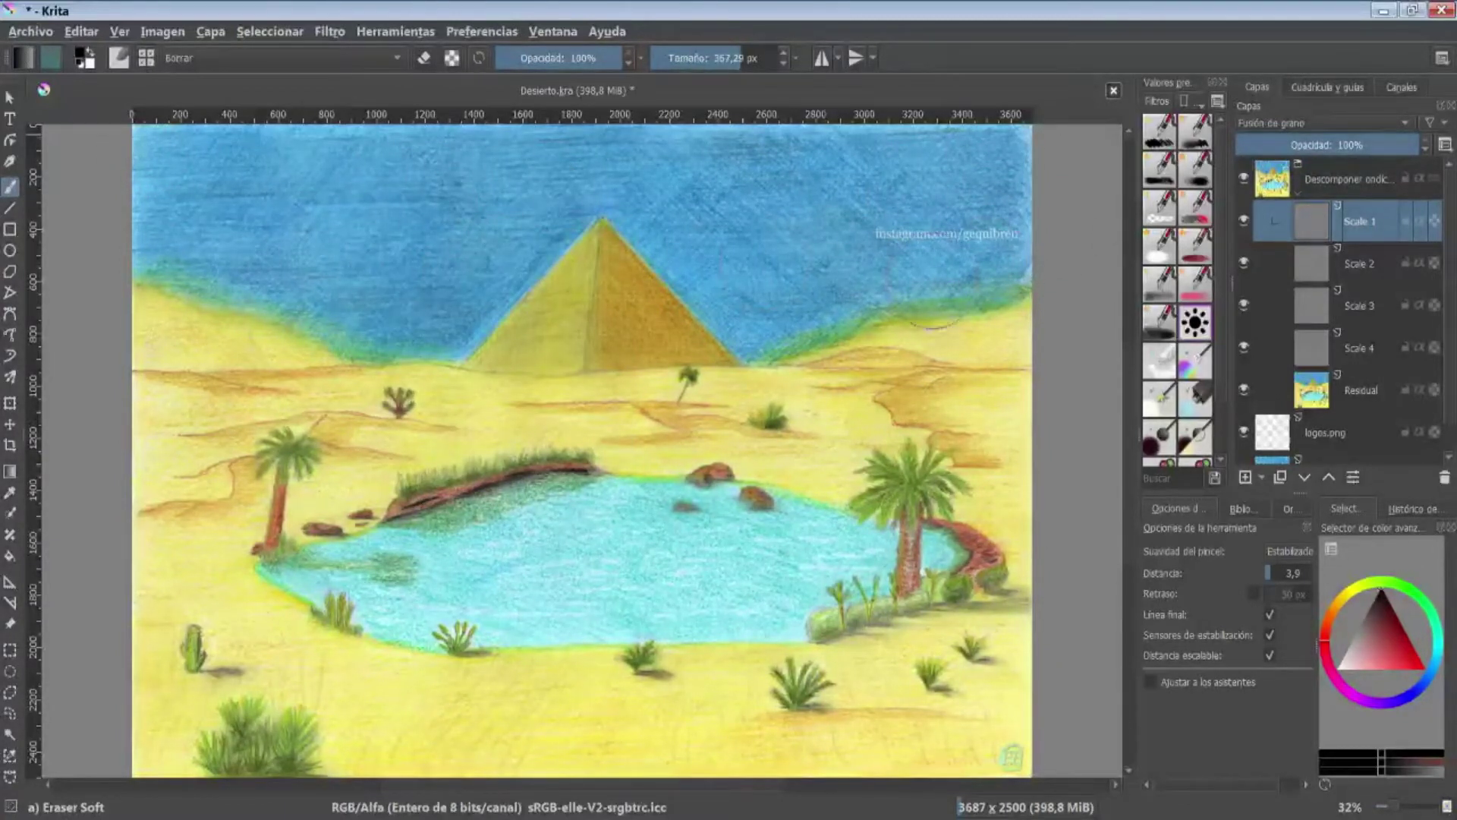
drag(568, 305, 571, 326)
click(1357, 266)
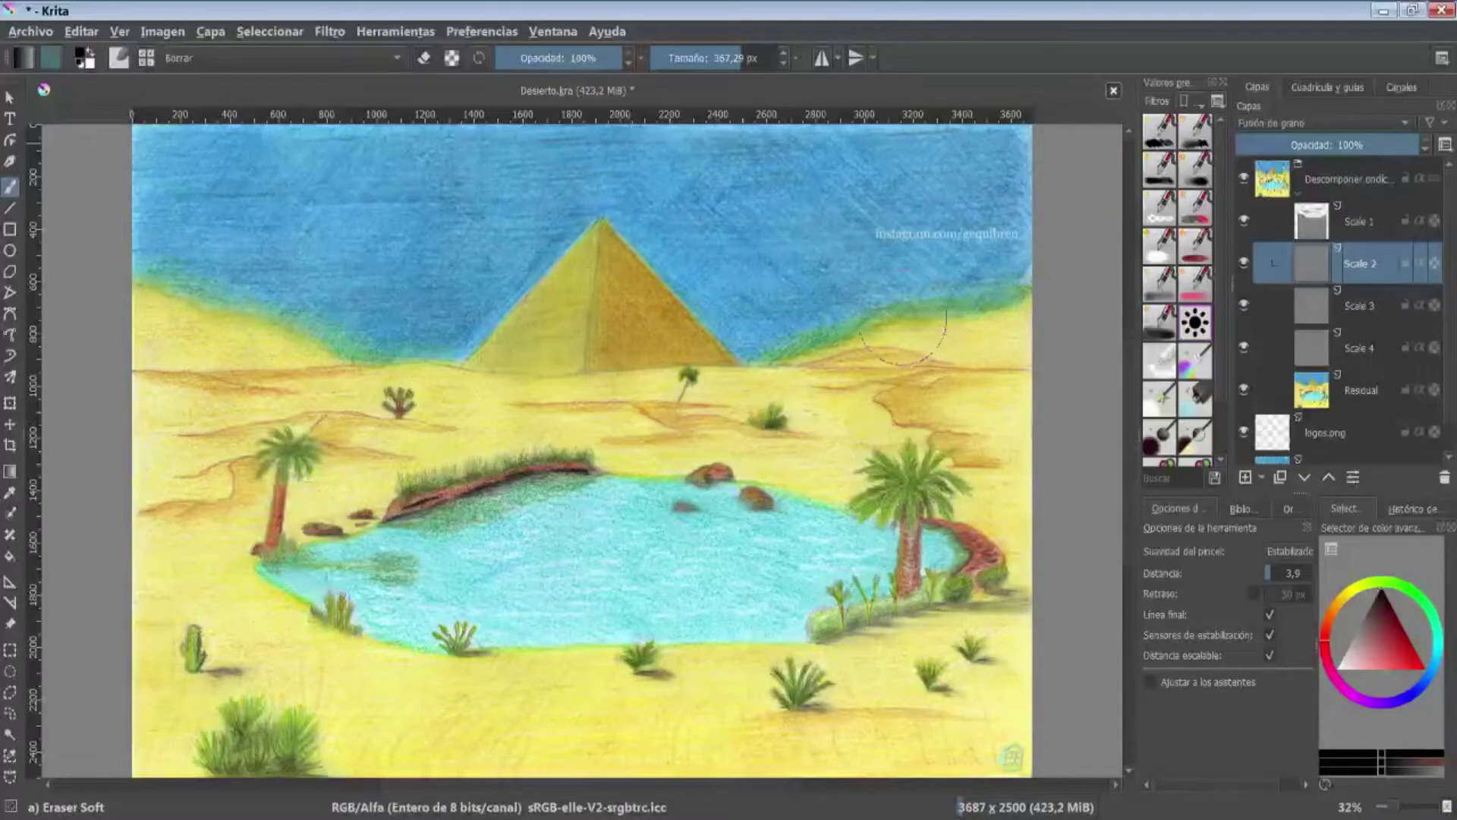
click(1362, 307)
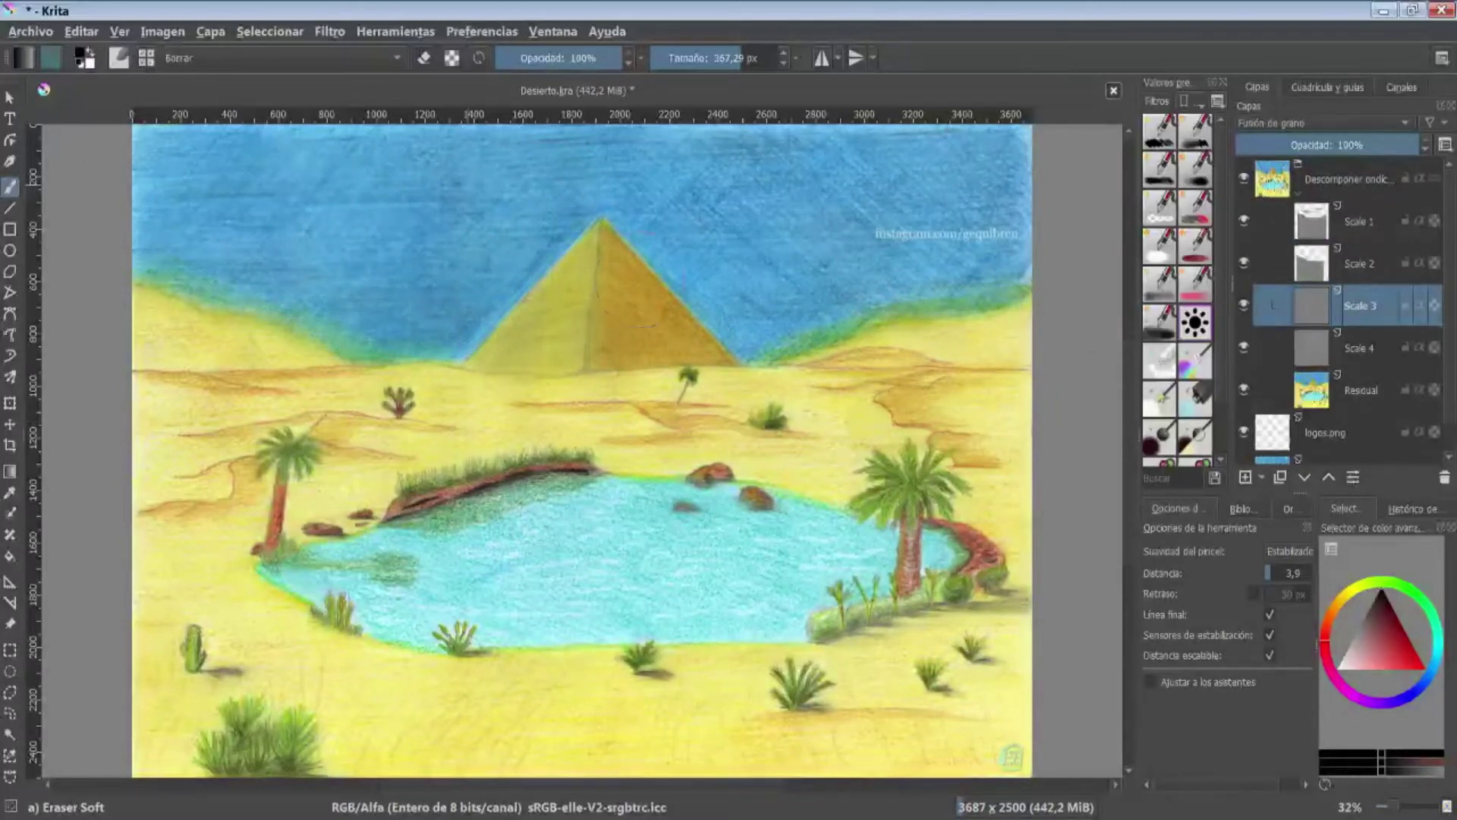
click(1275, 348)
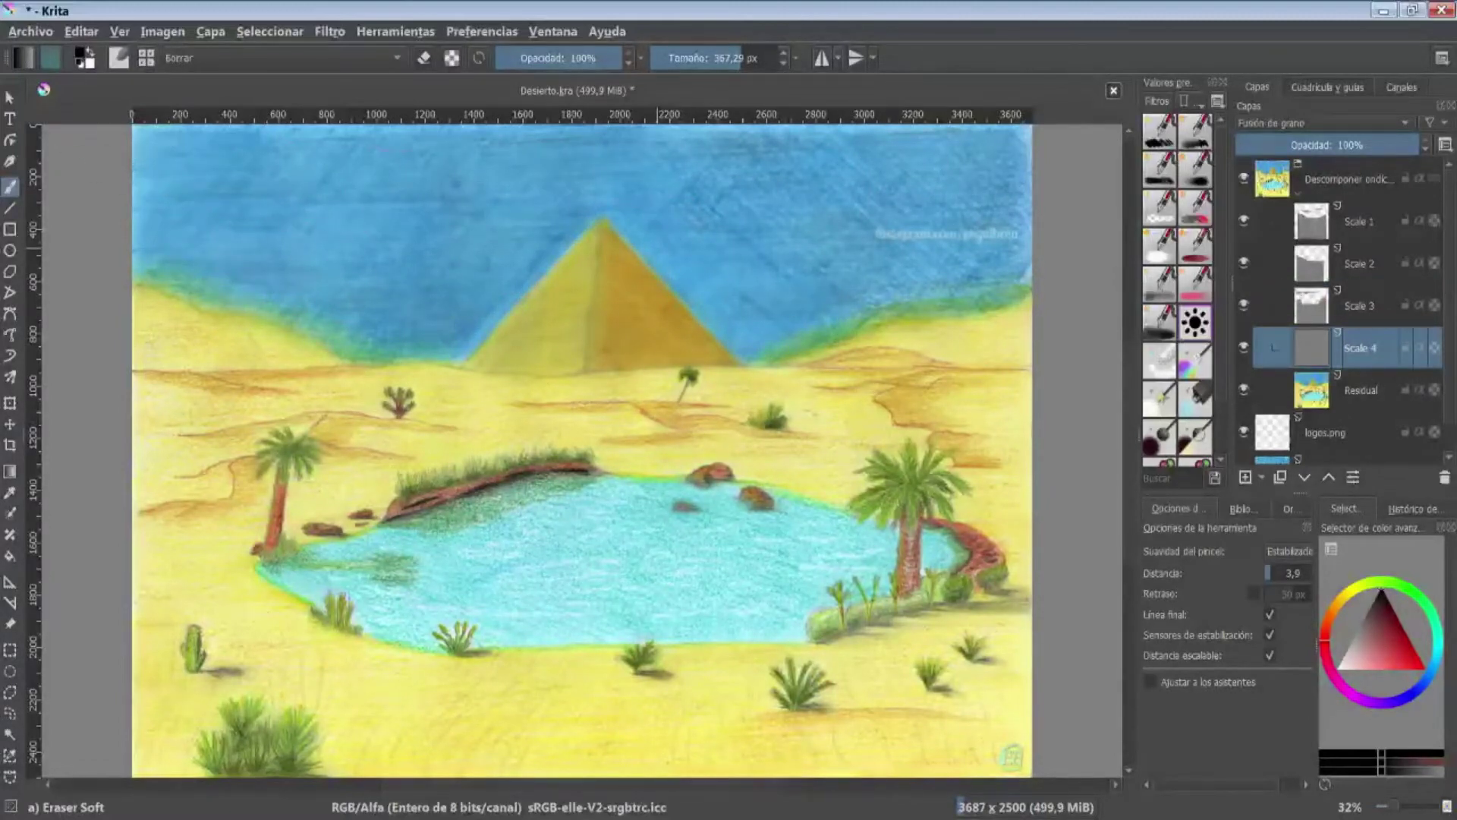
drag(888, 236, 1057, 272)
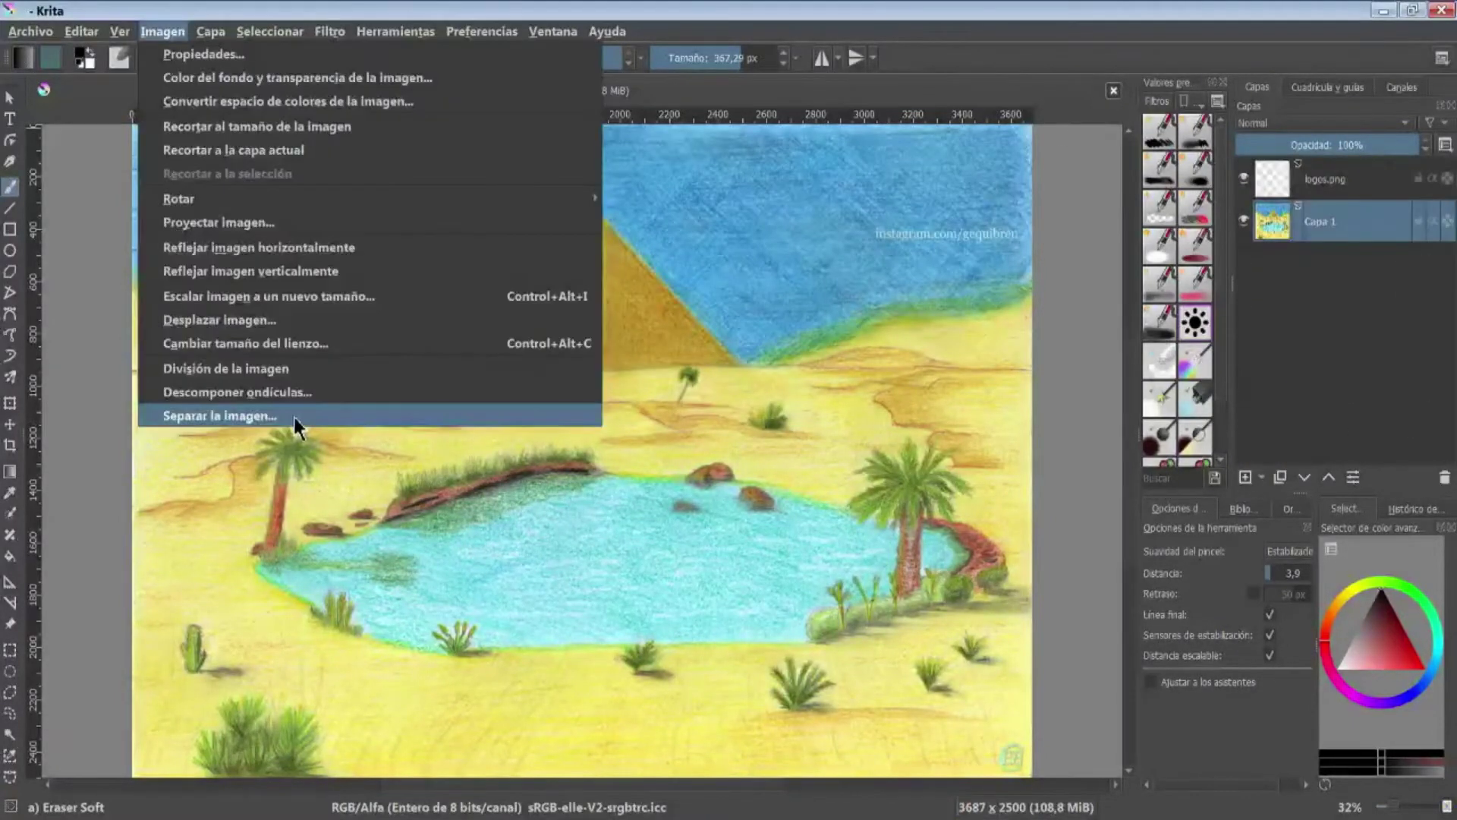
- Separate the image into Rojo, Verde and Azul layers and move Azul above Capa 1
click(293, 417)
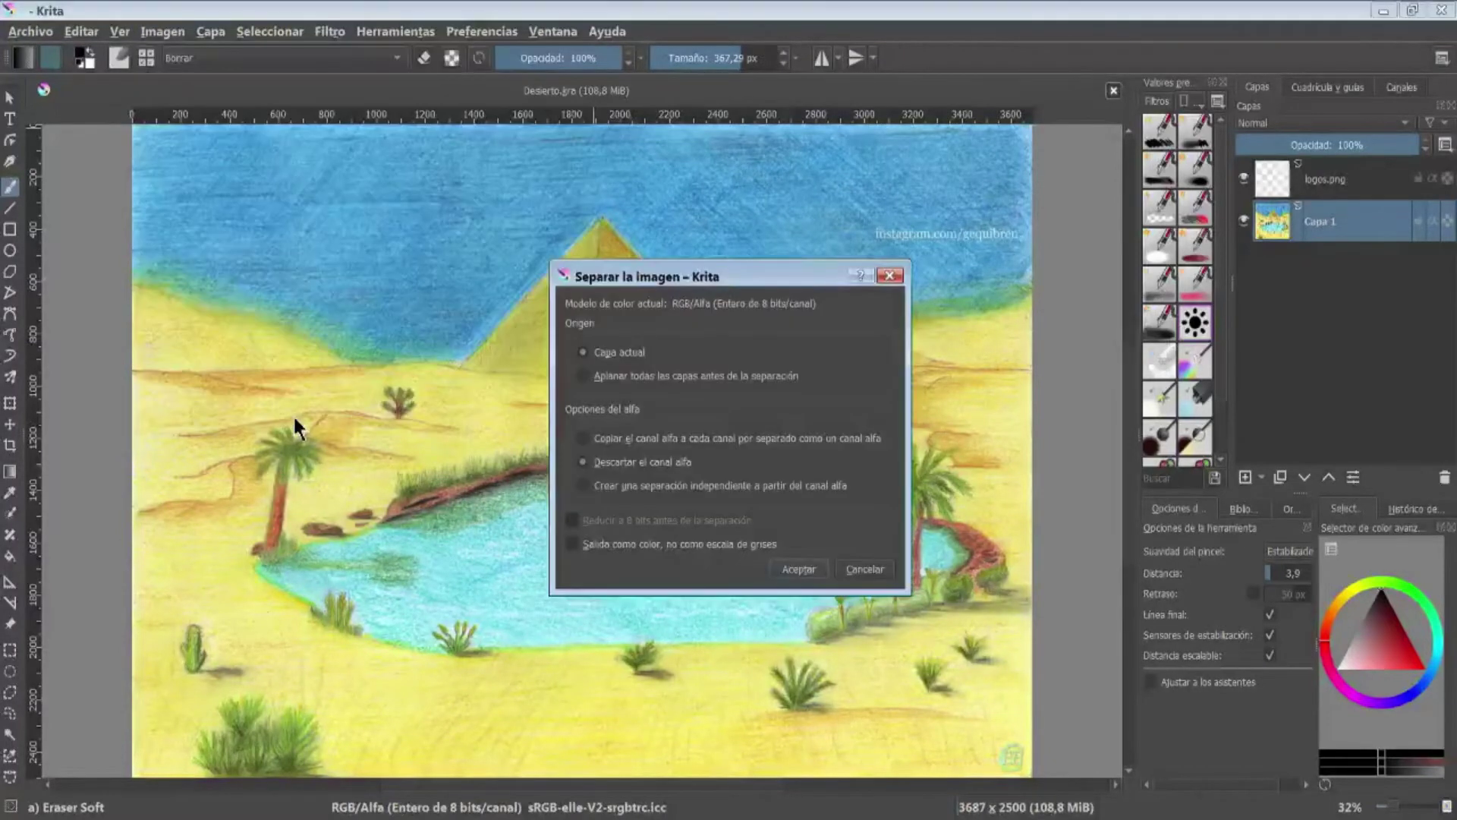
click(798, 570)
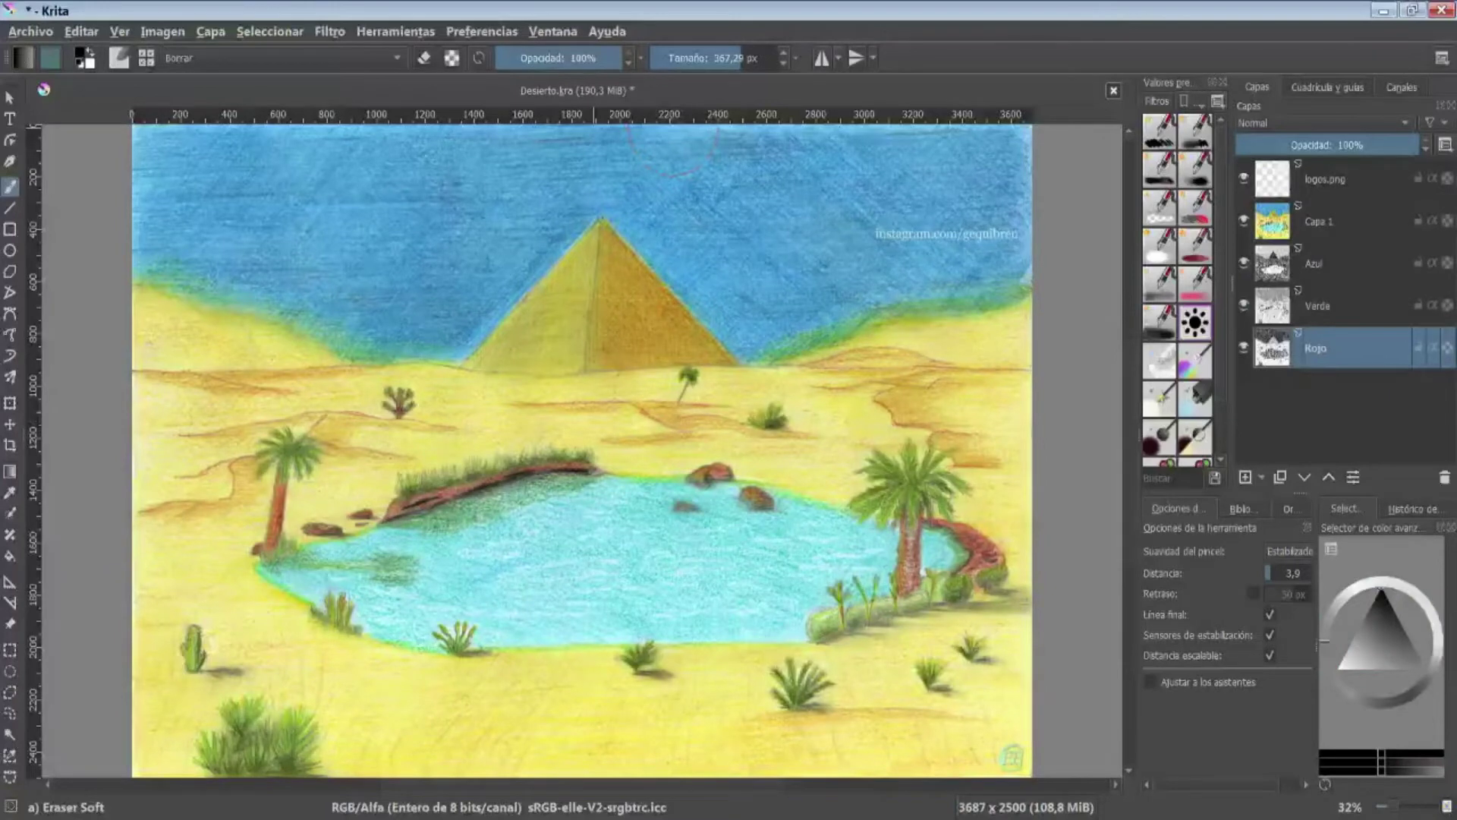
click(1325, 264)
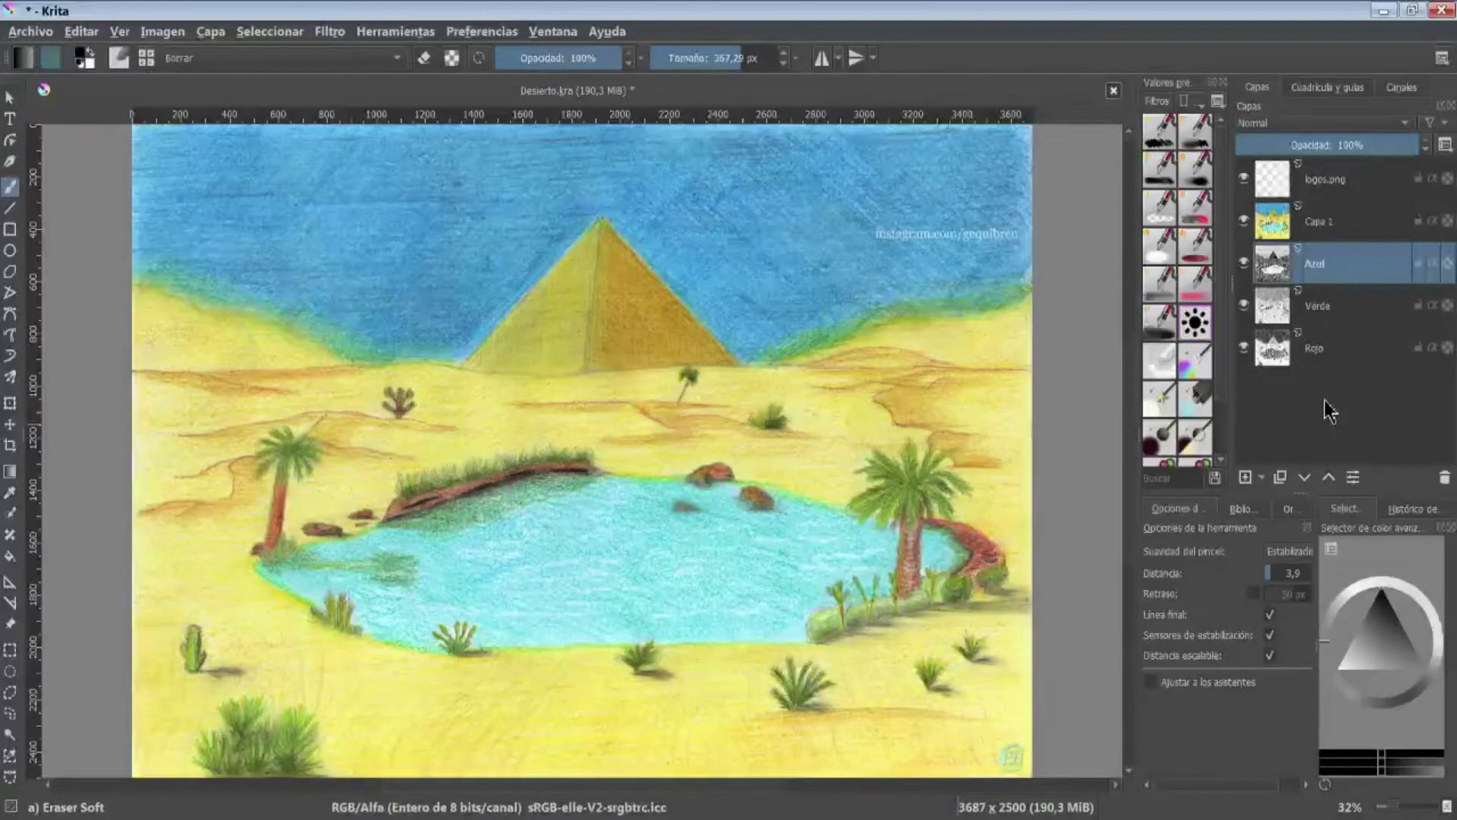
click(1329, 476)
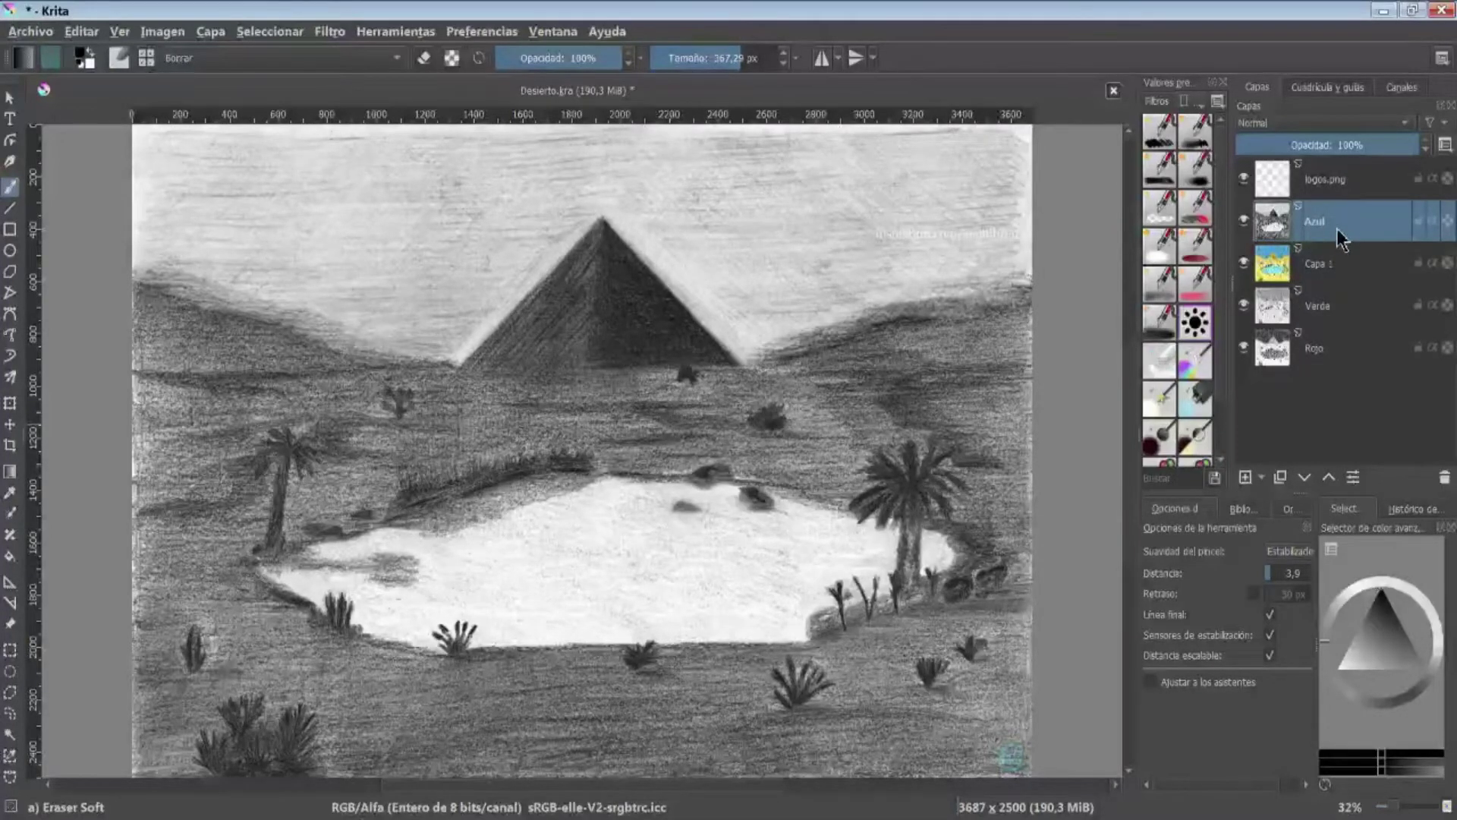
- Browse the Favoritos and Aritmético blending categories and set the Azul layer to Sustraer
click(1405, 121)
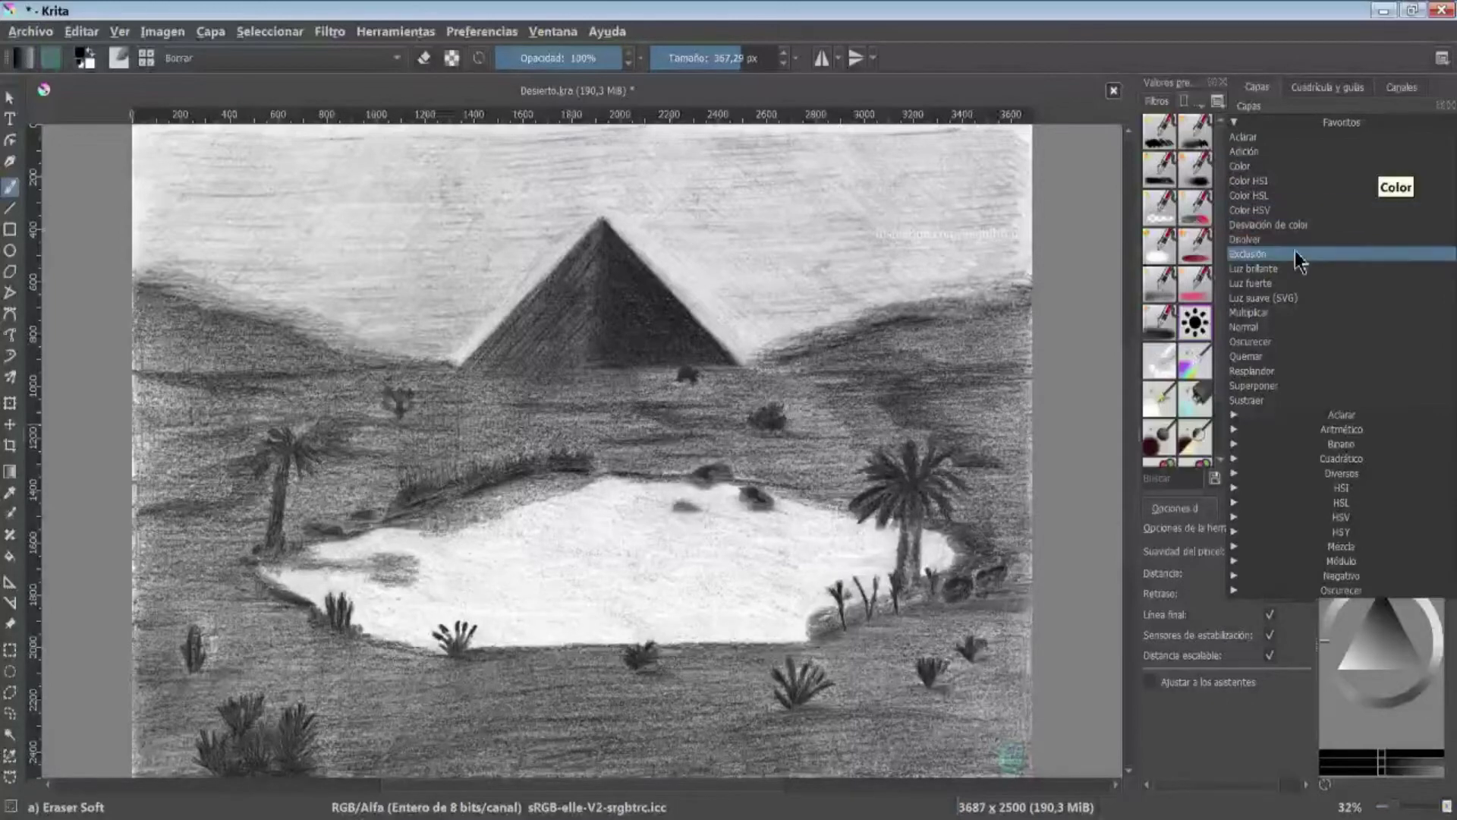
click(1283, 126)
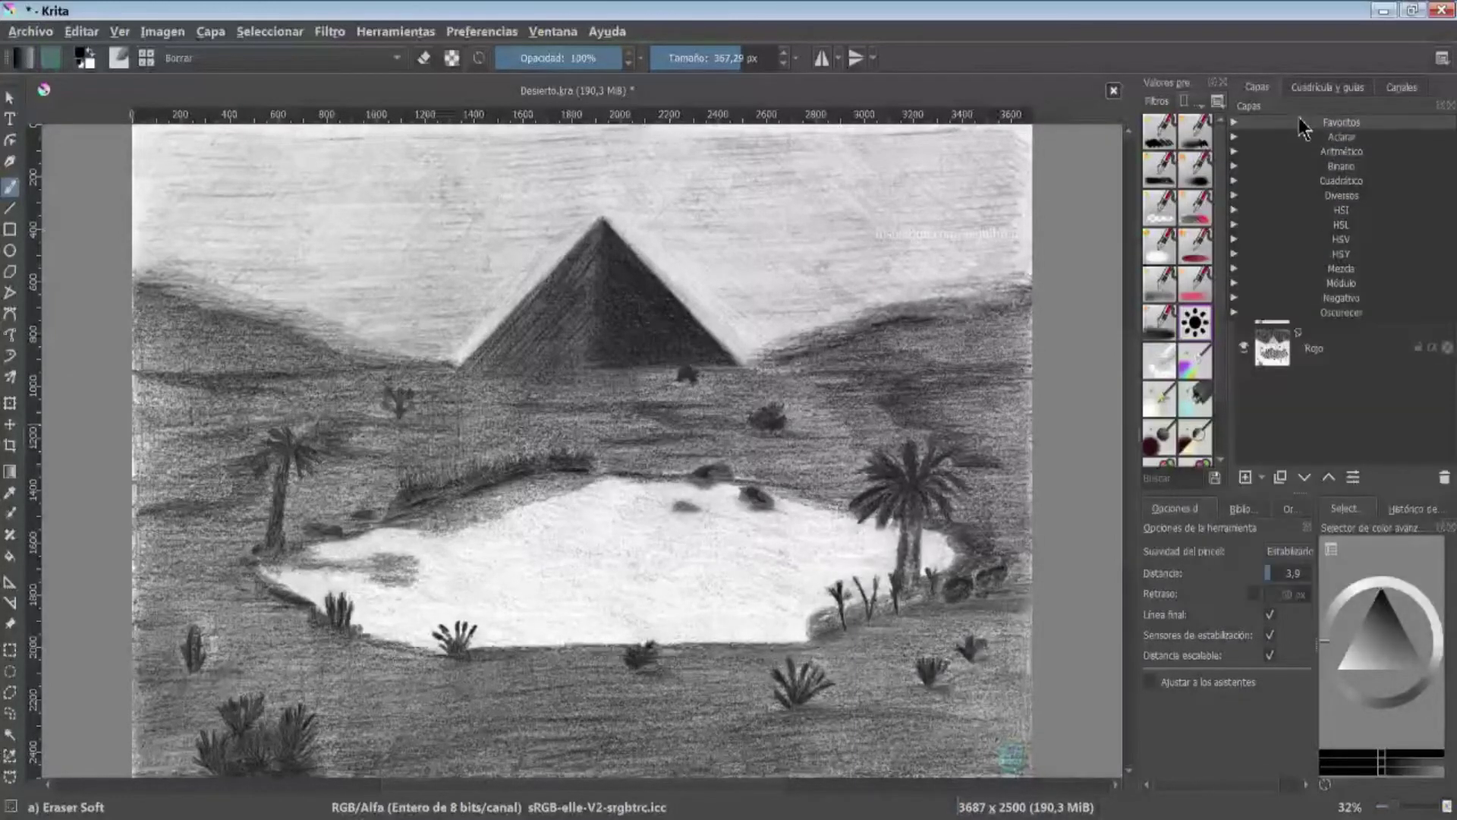
click(1299, 120)
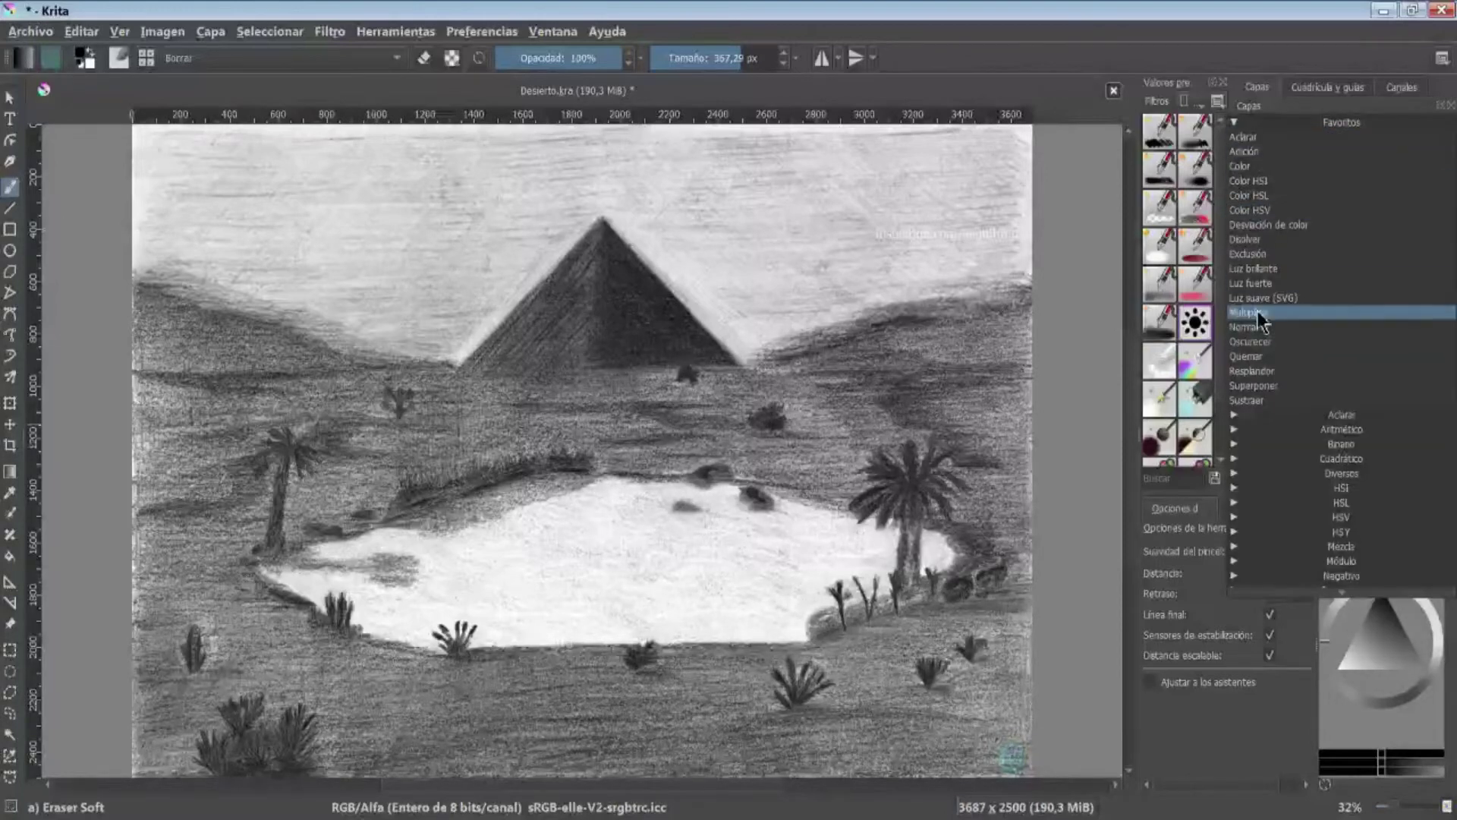
click(1300, 123)
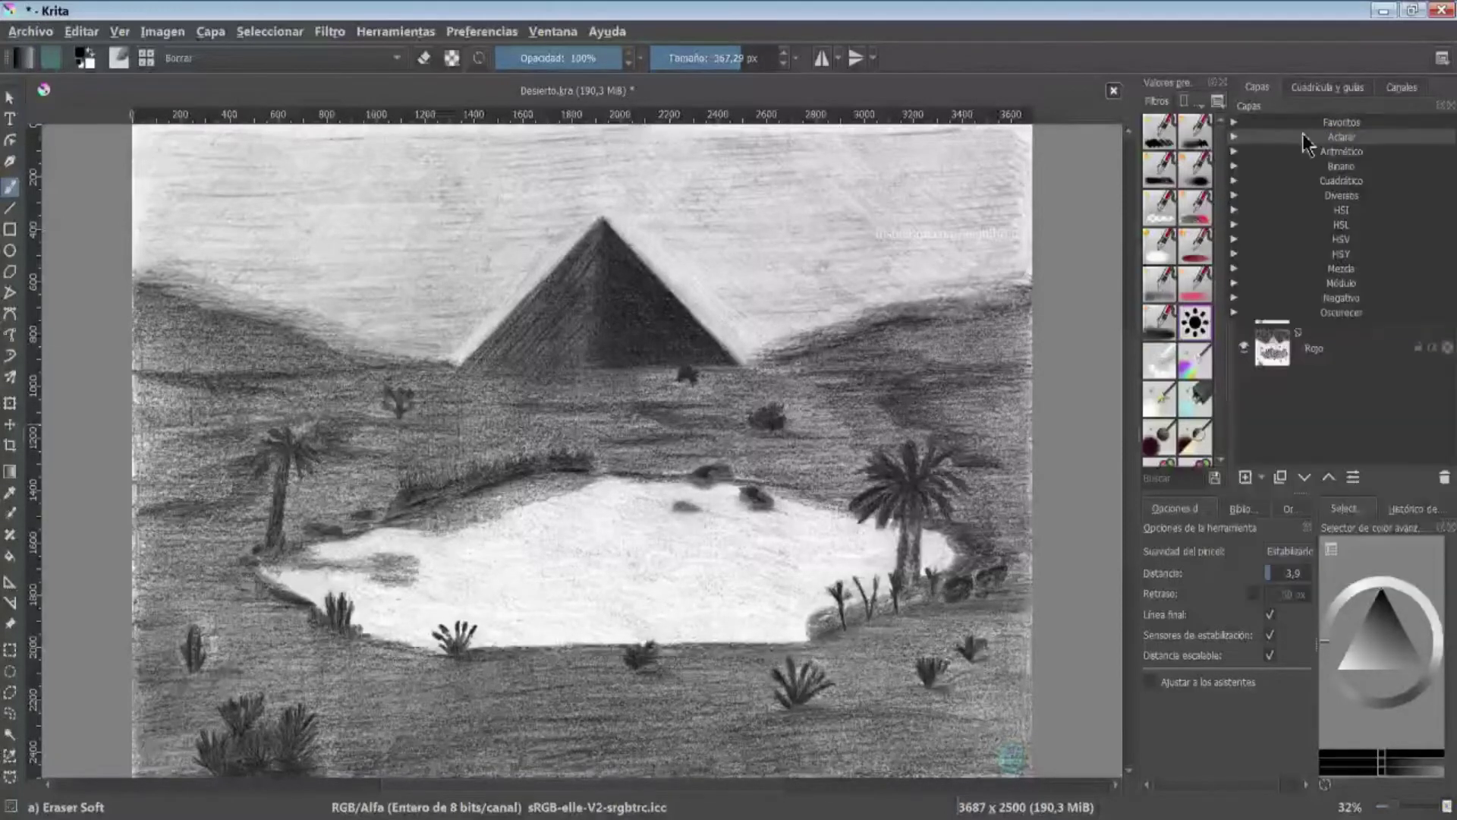
click(1236, 154)
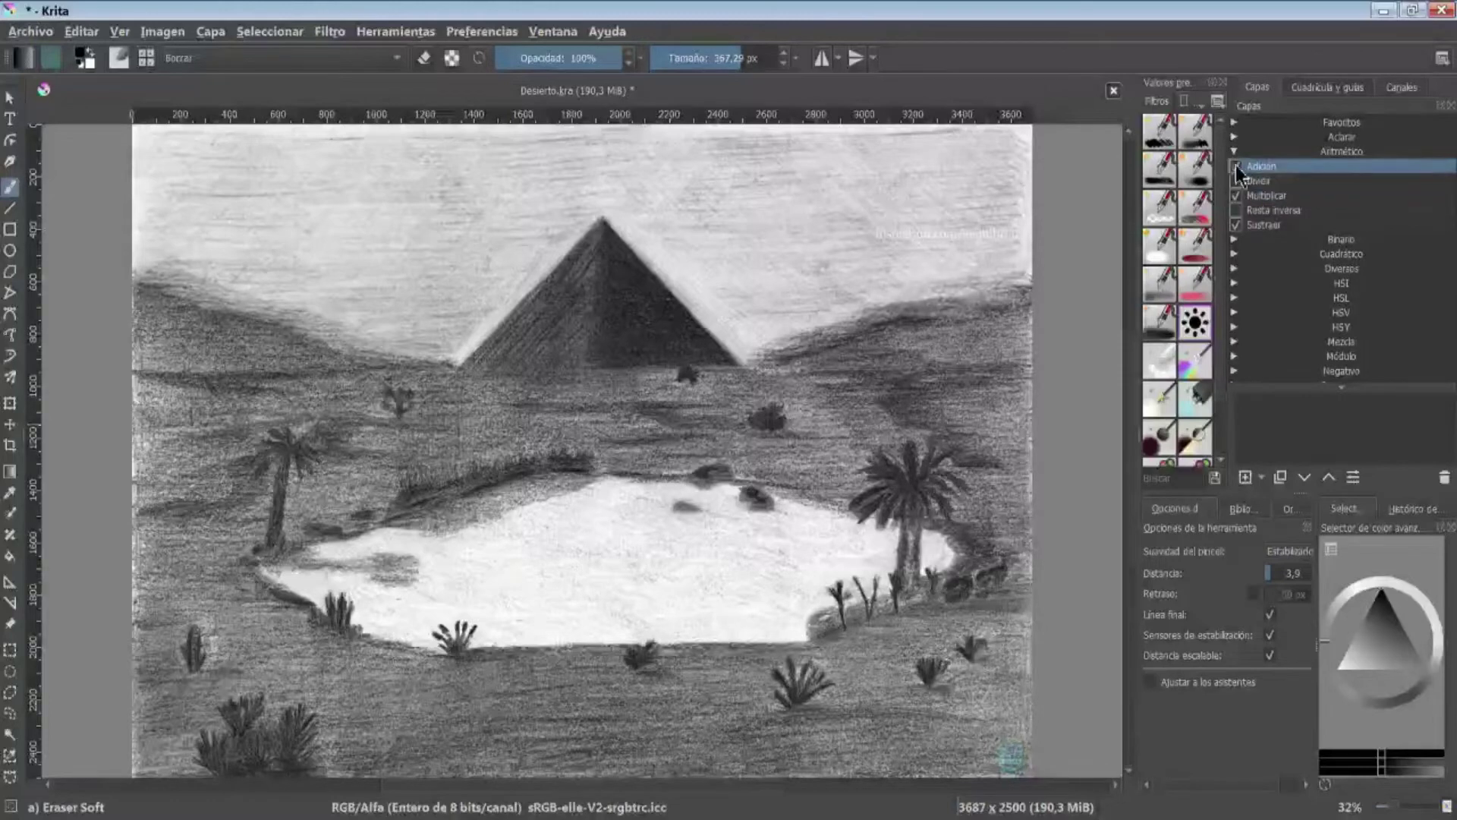
click(1247, 125)
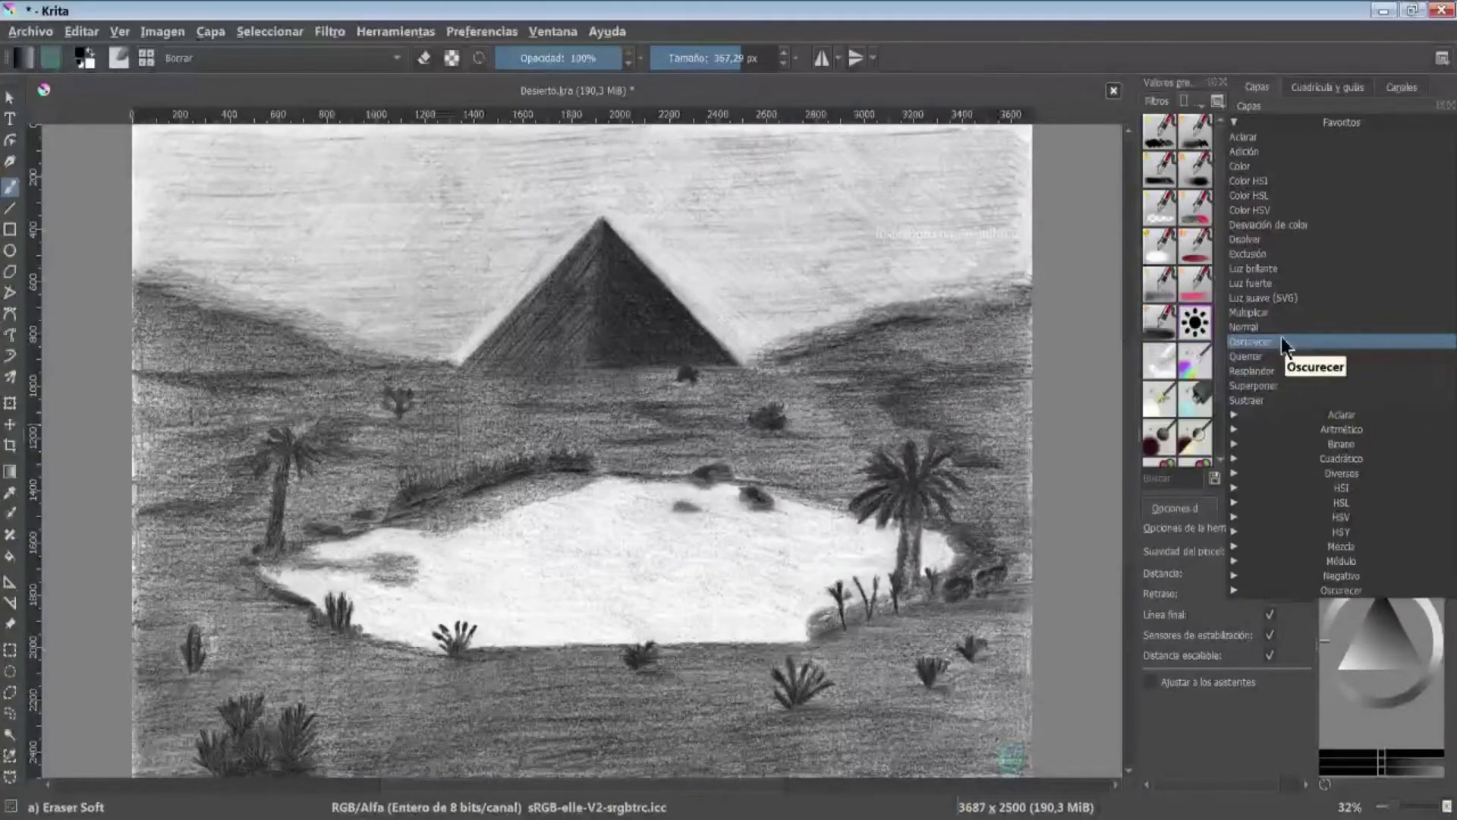
click(1281, 397)
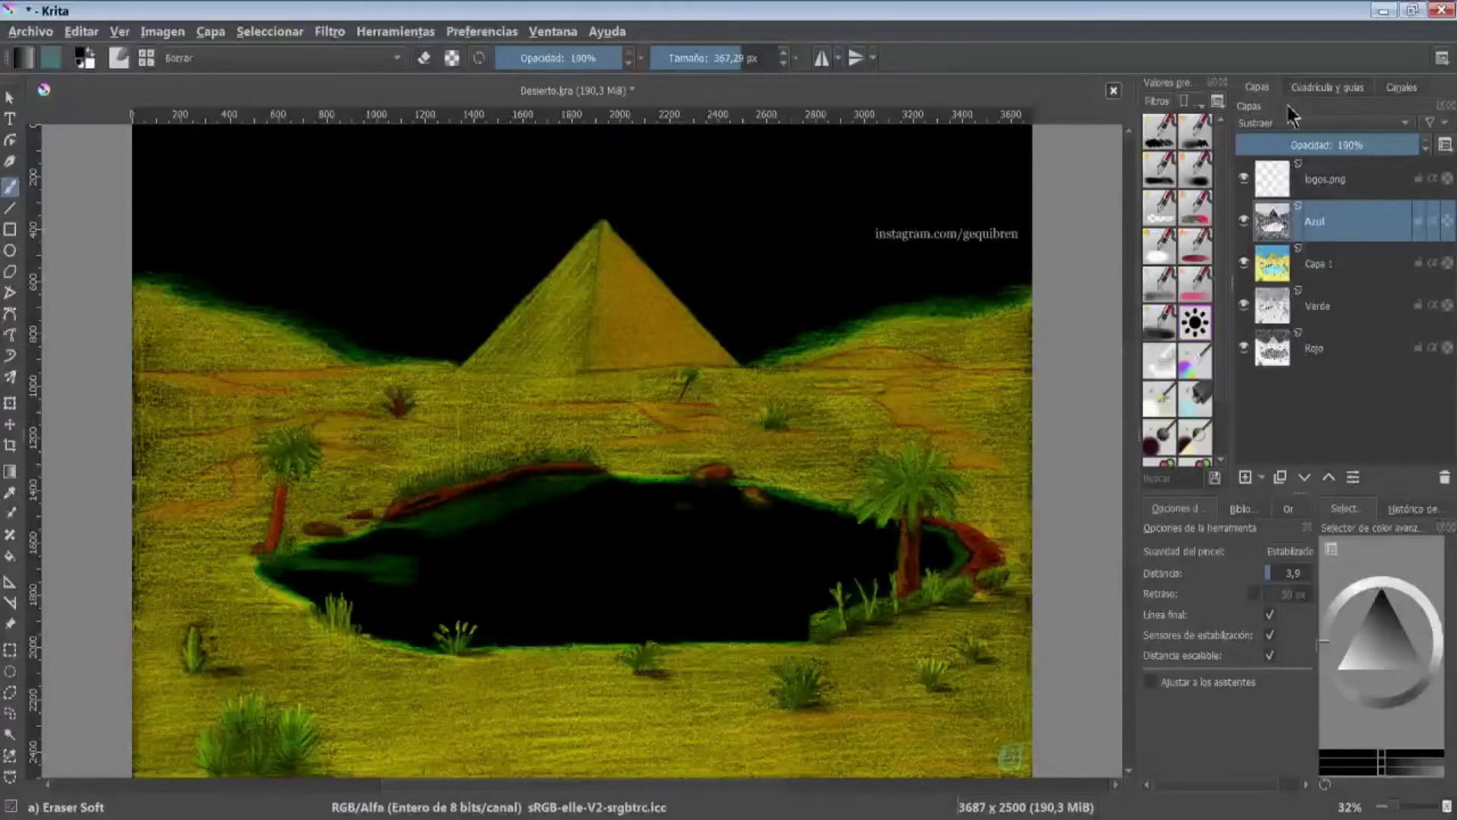
- Switch the Azul layer to Aclarar and toggle its visibility to compare
click(1405, 122)
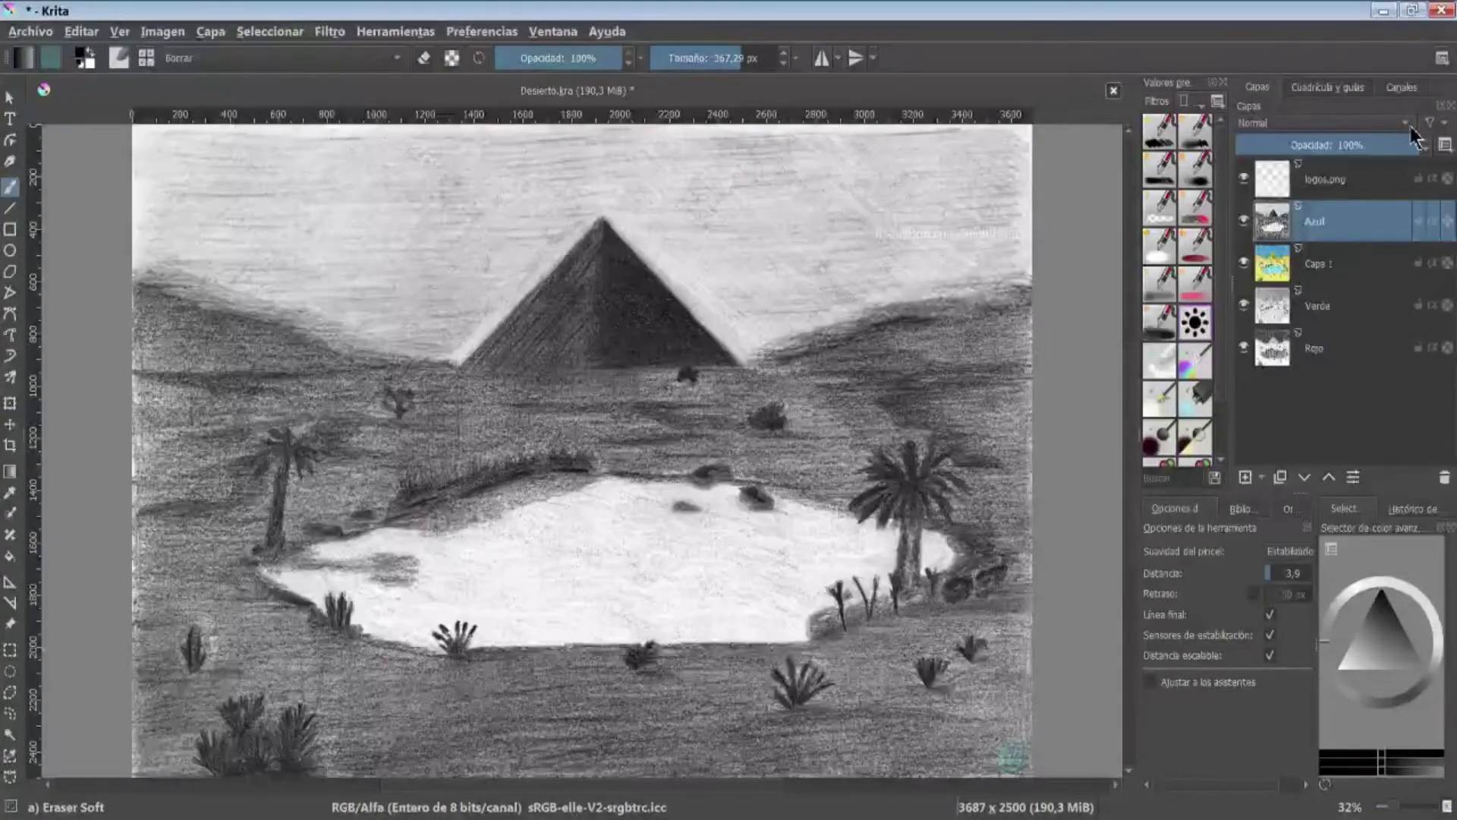
click(1408, 124)
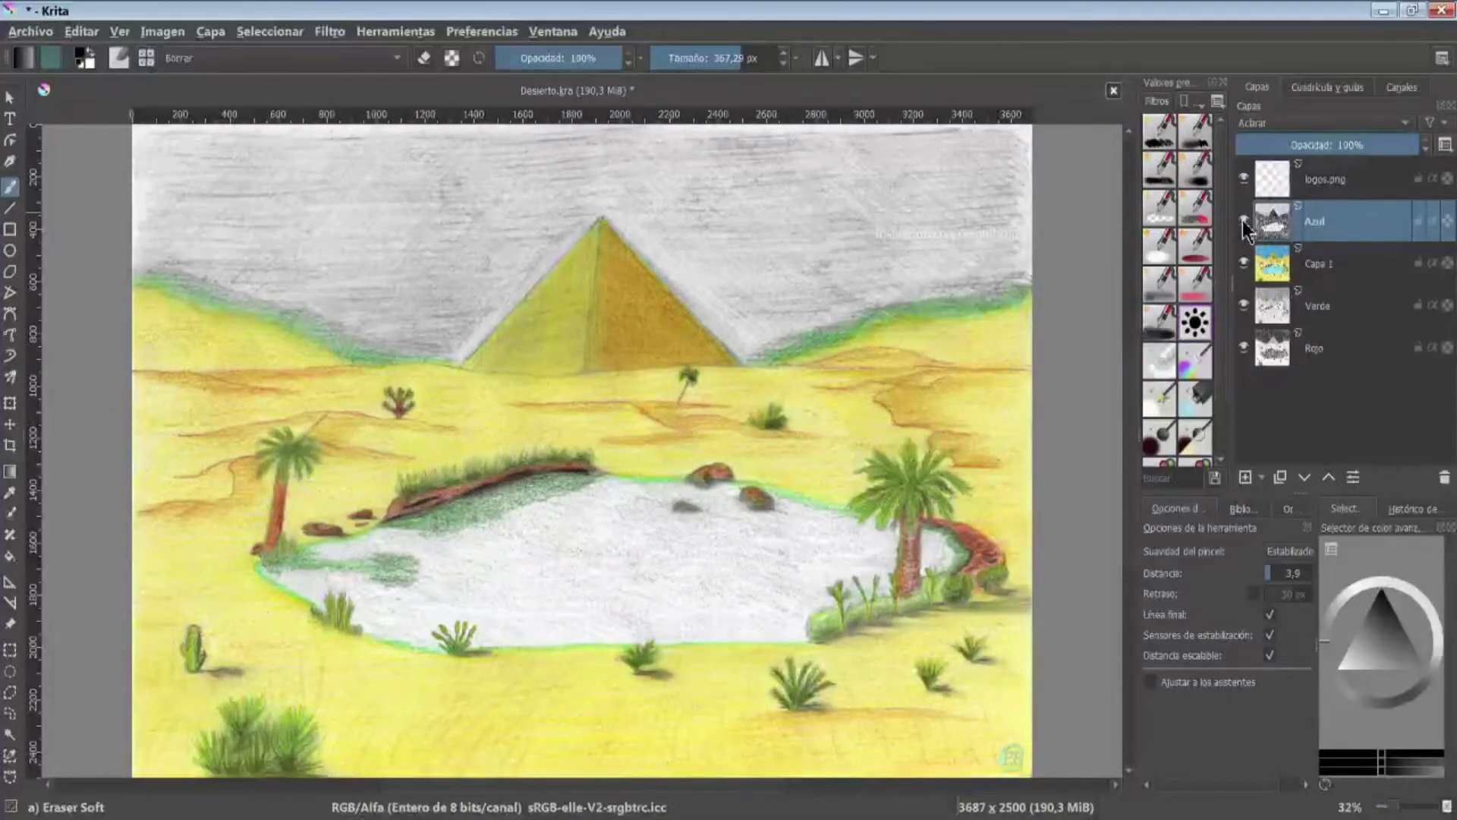
click(1242, 220)
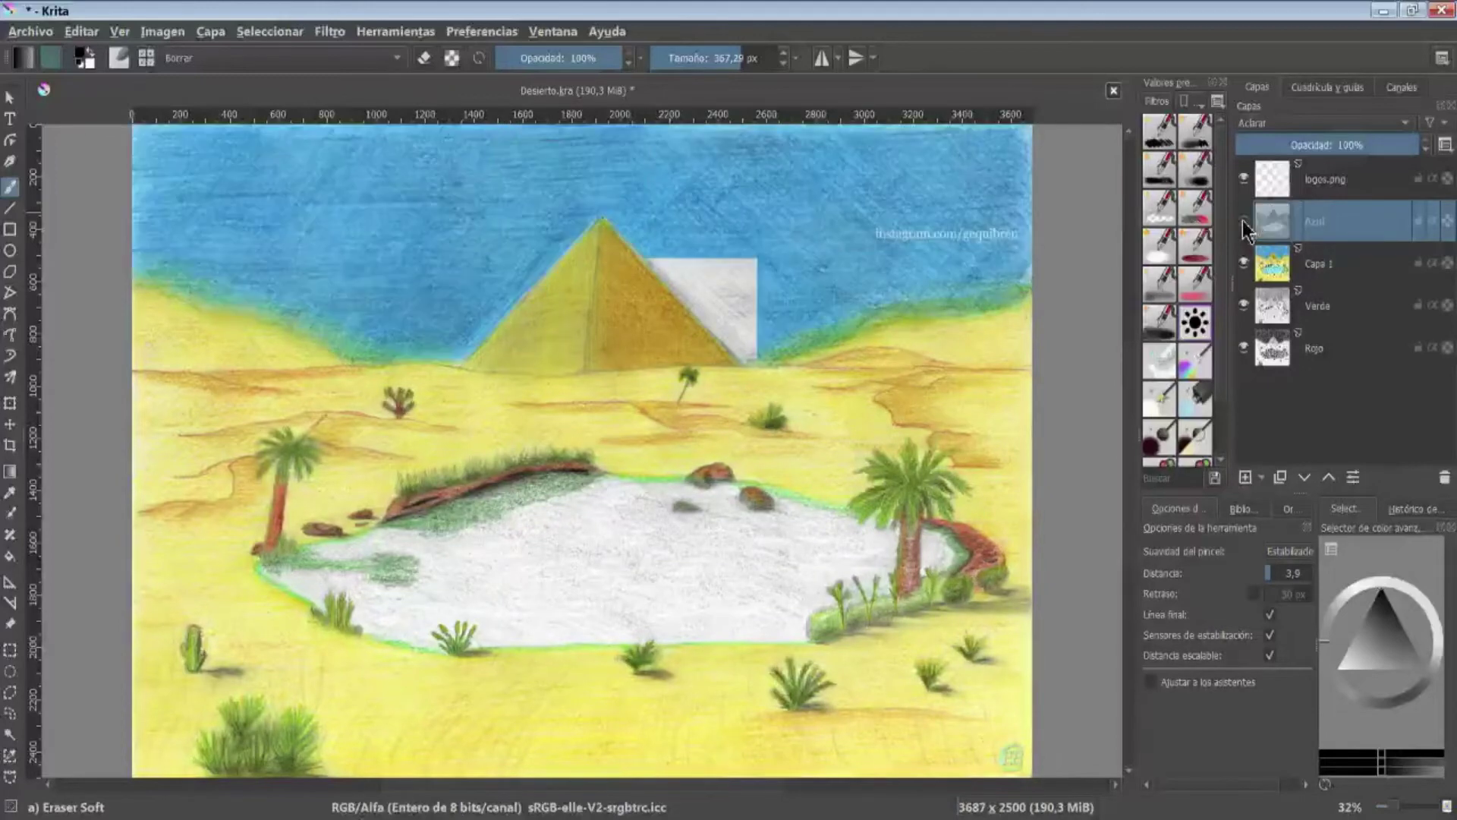
click(1241, 220)
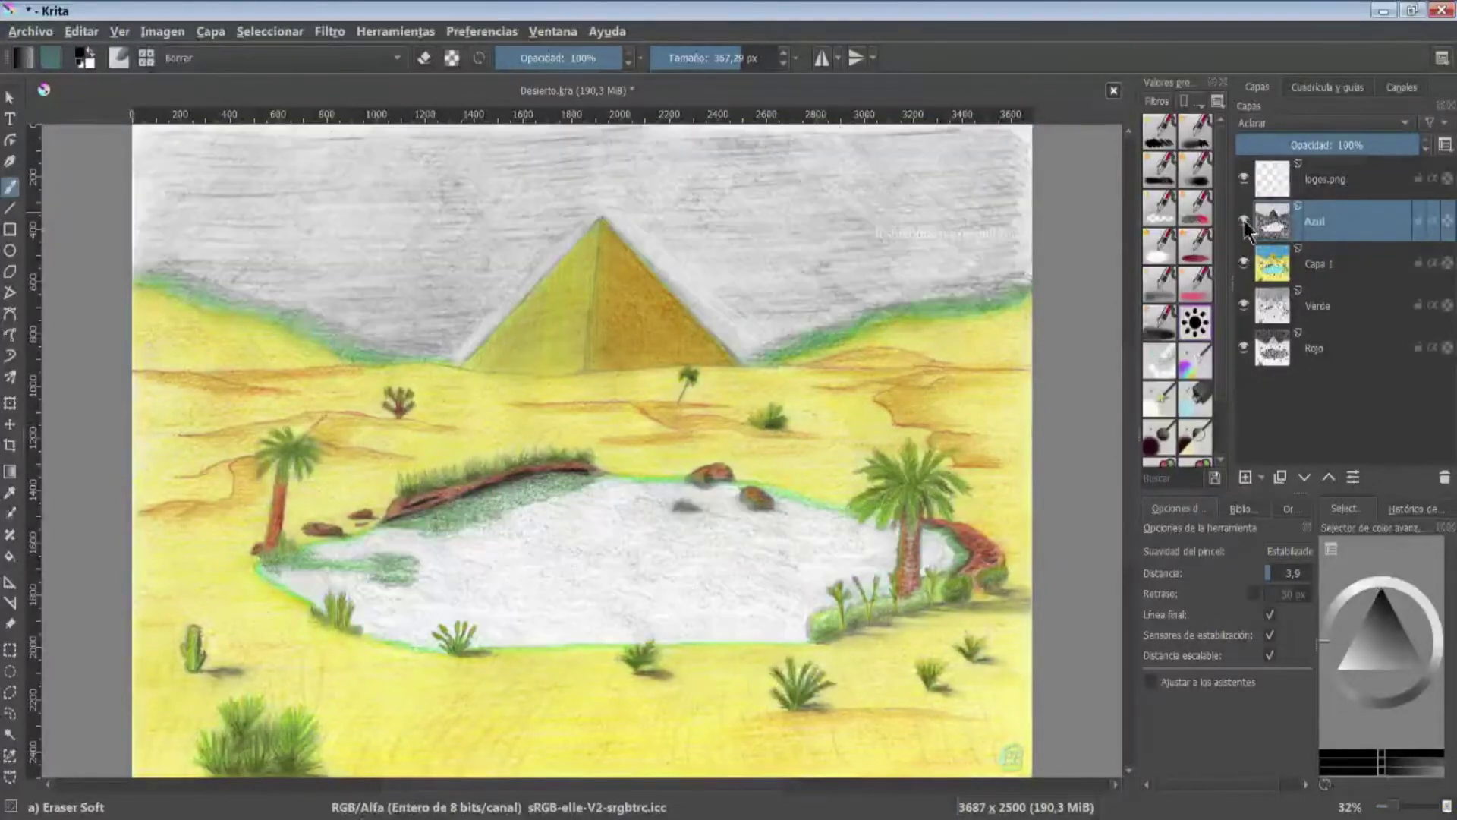
click(1407, 126)
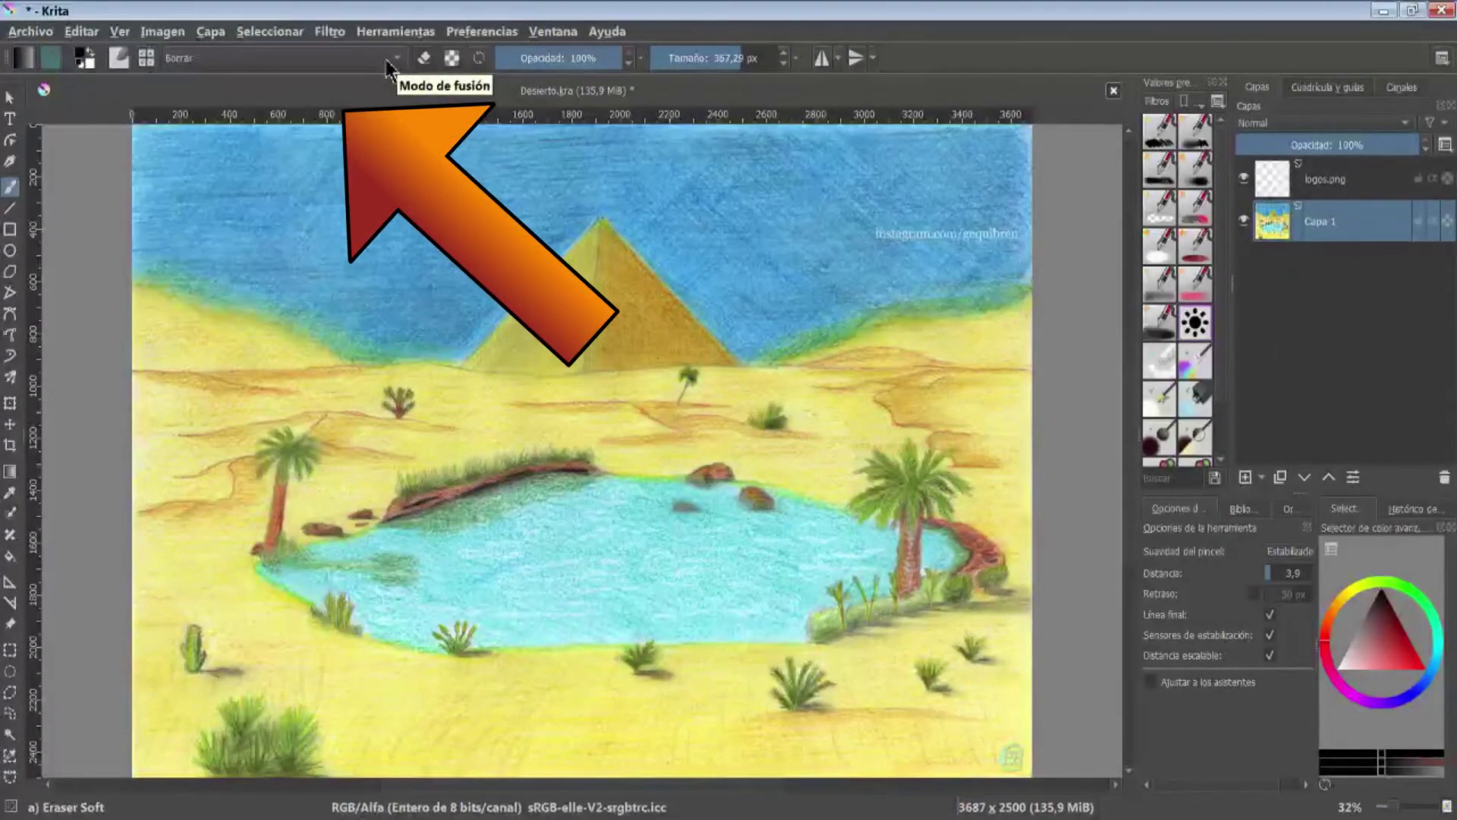
- Check the brush blending-mode list without changing the mode, then bring up the pop-up palette
click(375, 59)
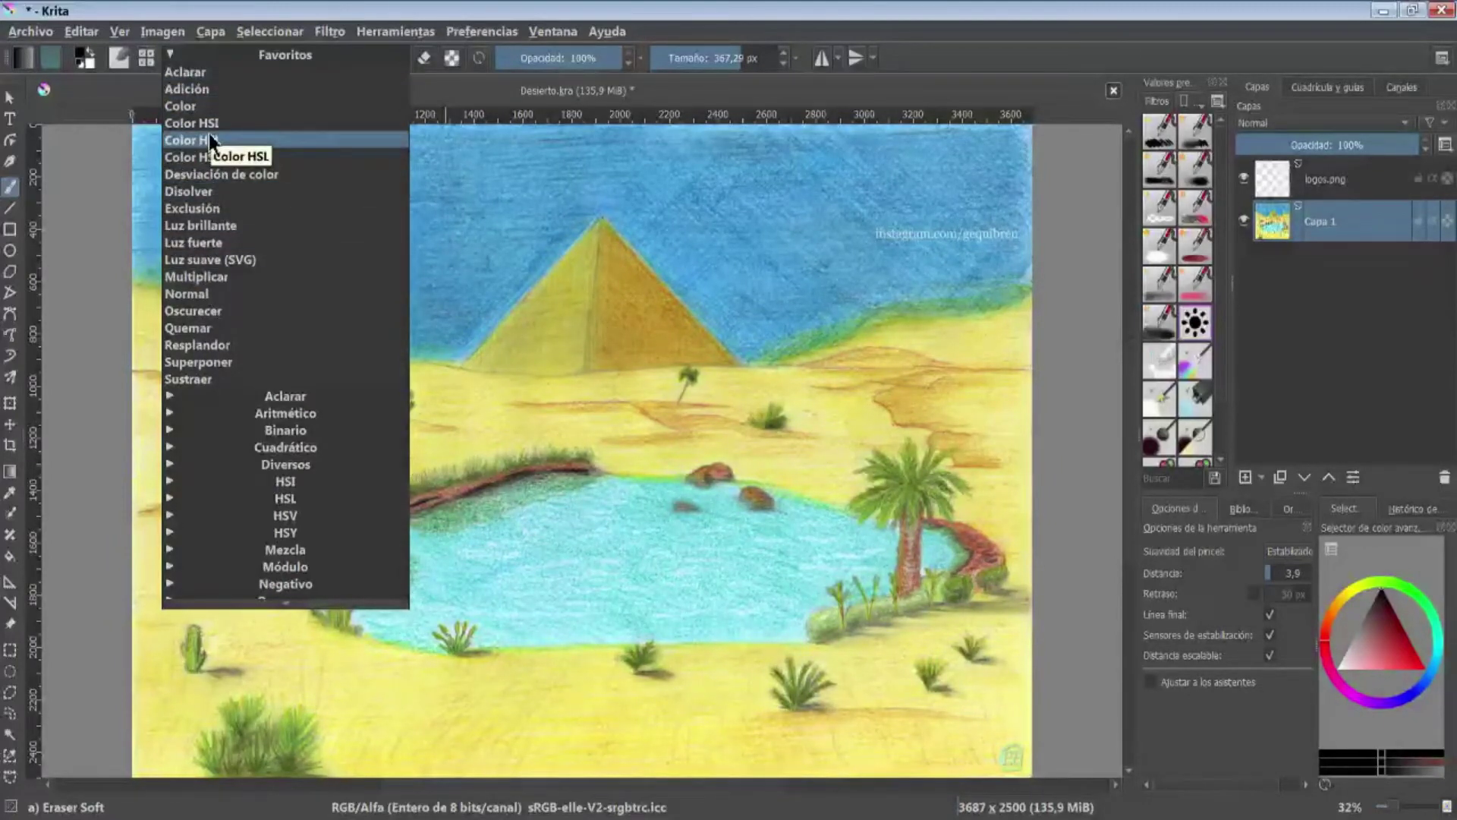
click(419, 92)
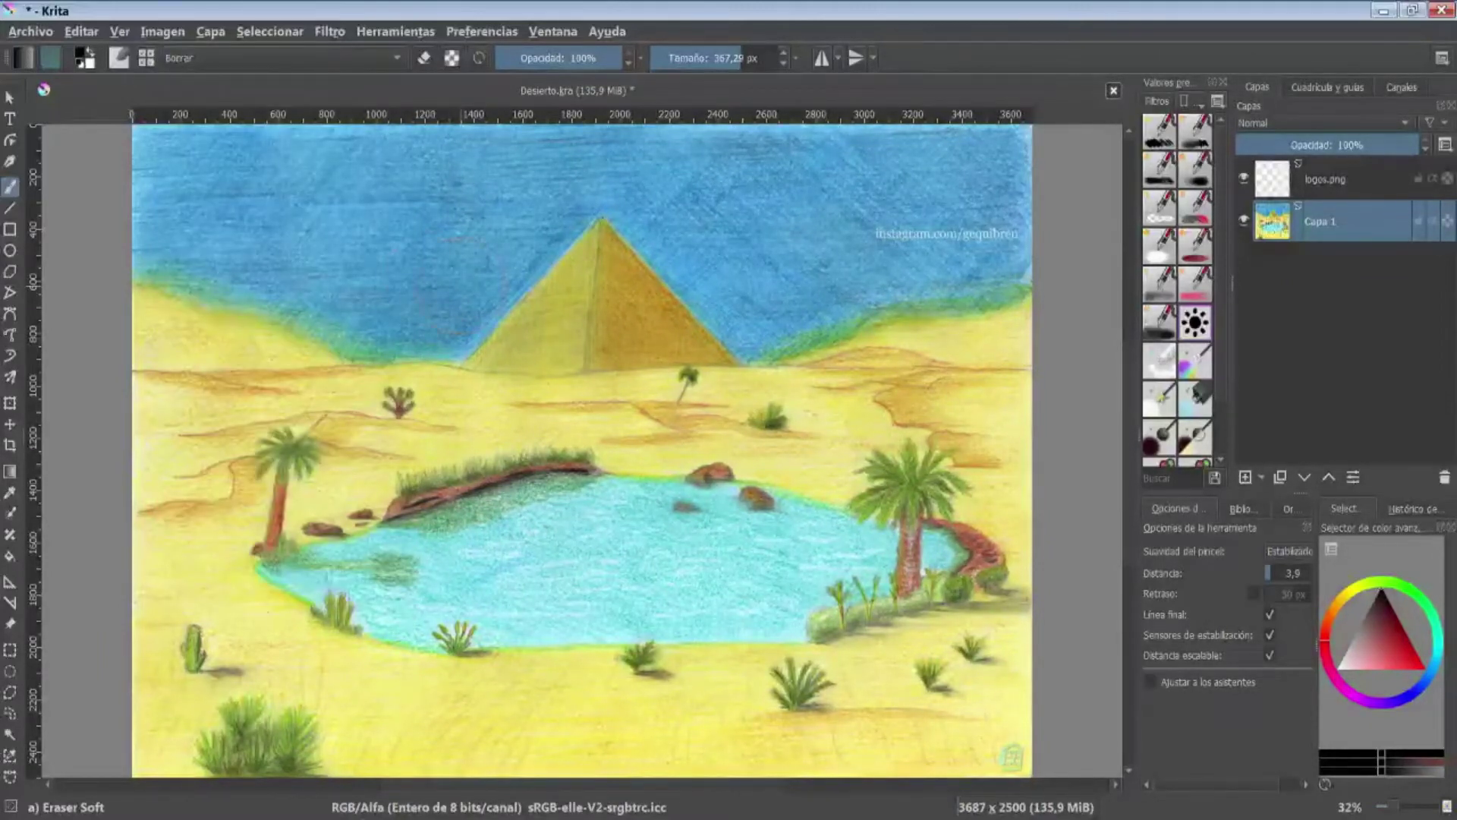
right_click(461, 296)
- Pick the Filter Sharpen, then the Filter Blur brush preset from the pop-up palette
click(393, 228)
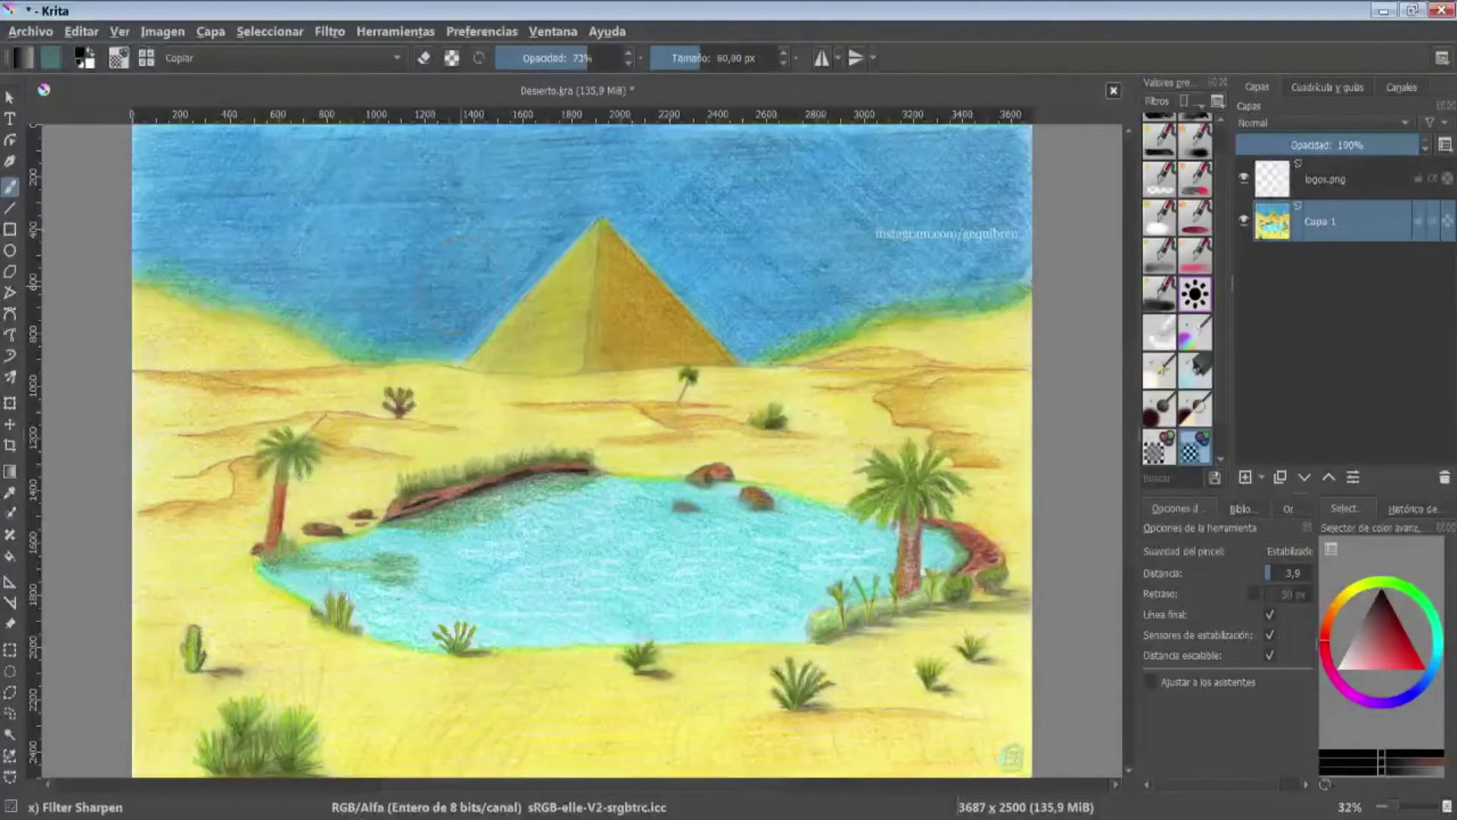
right_click(393, 296)
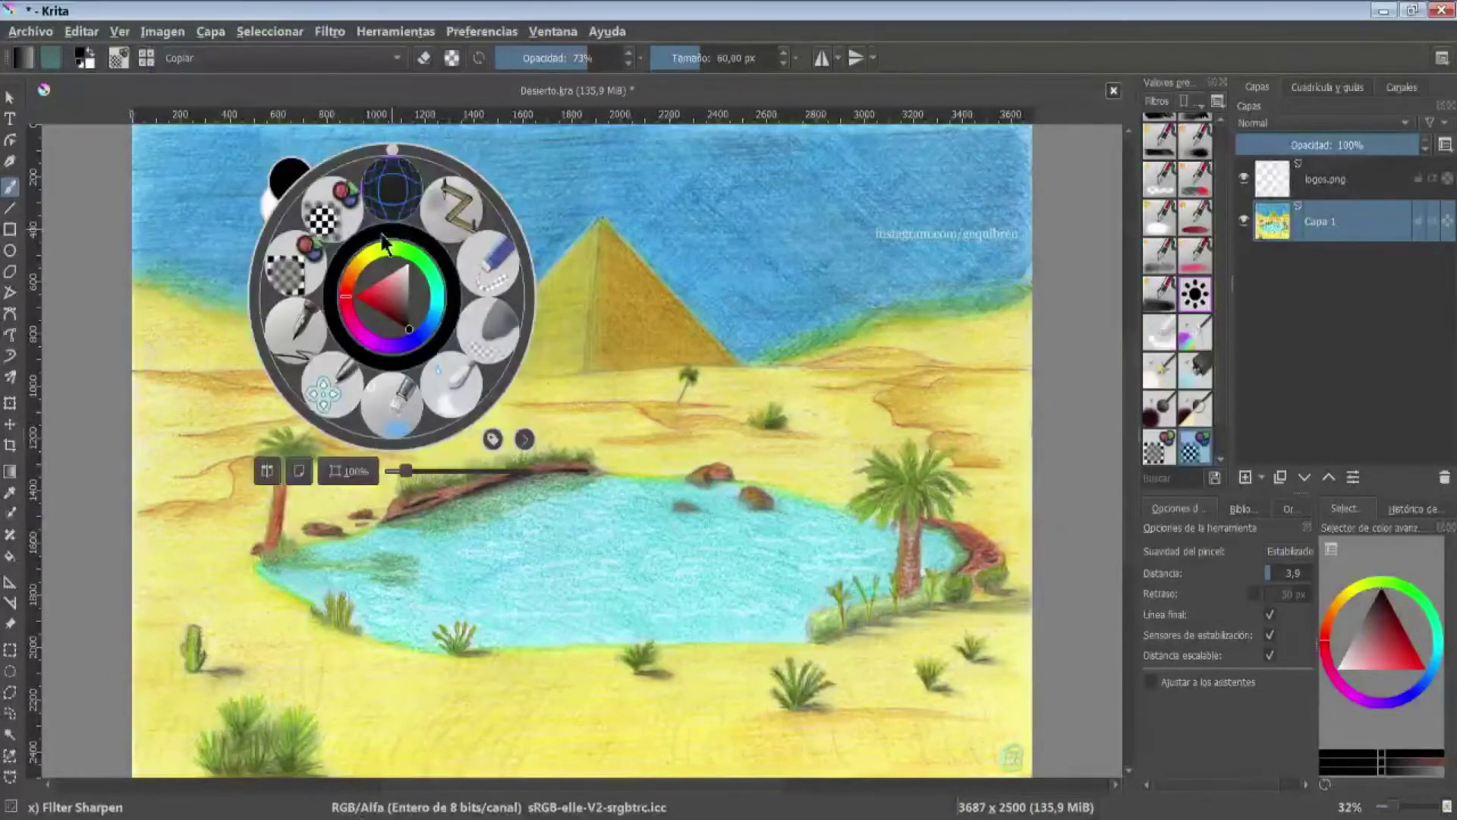
click(322, 252)
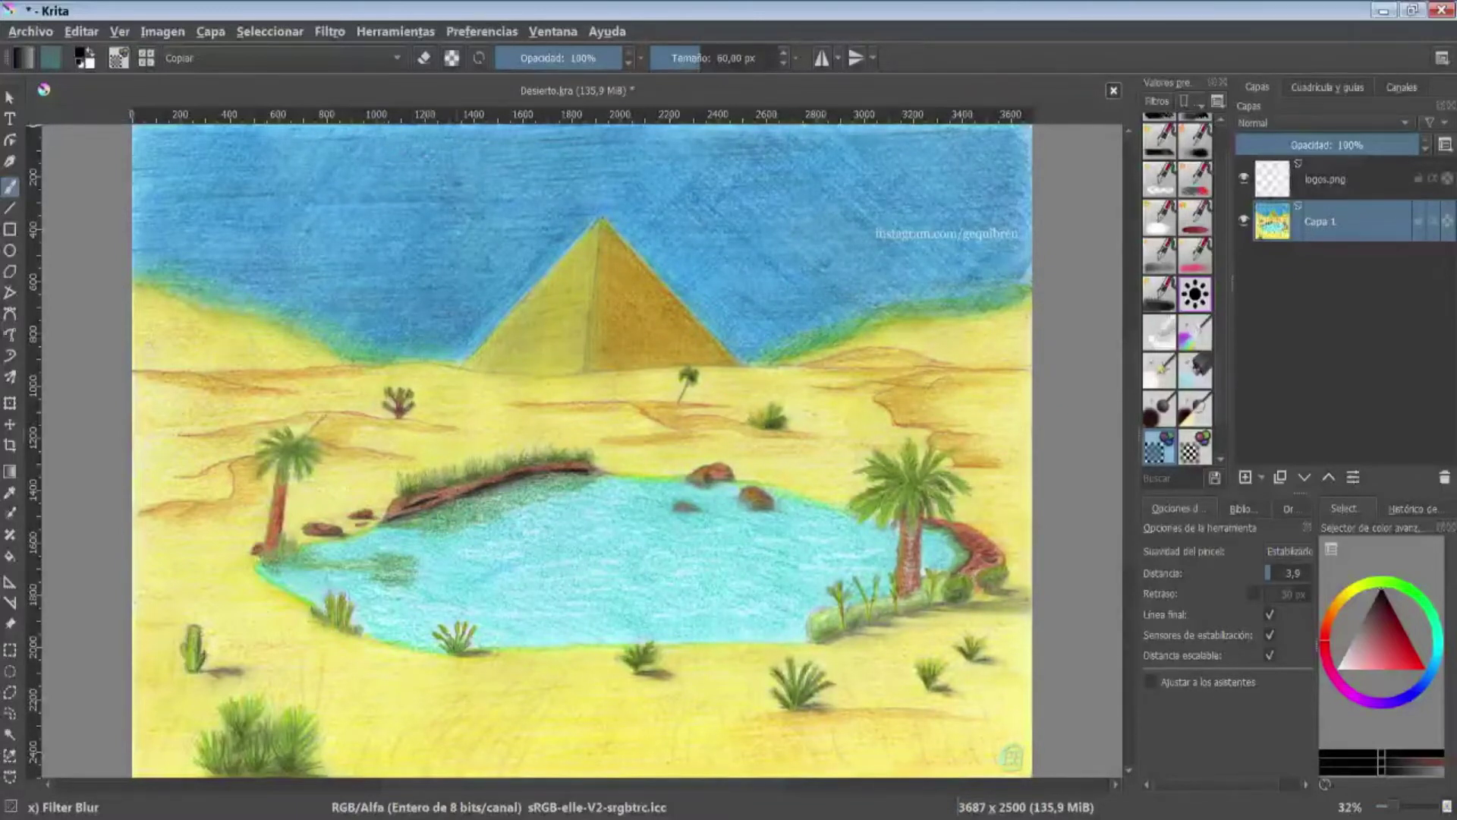
click(211, 32)
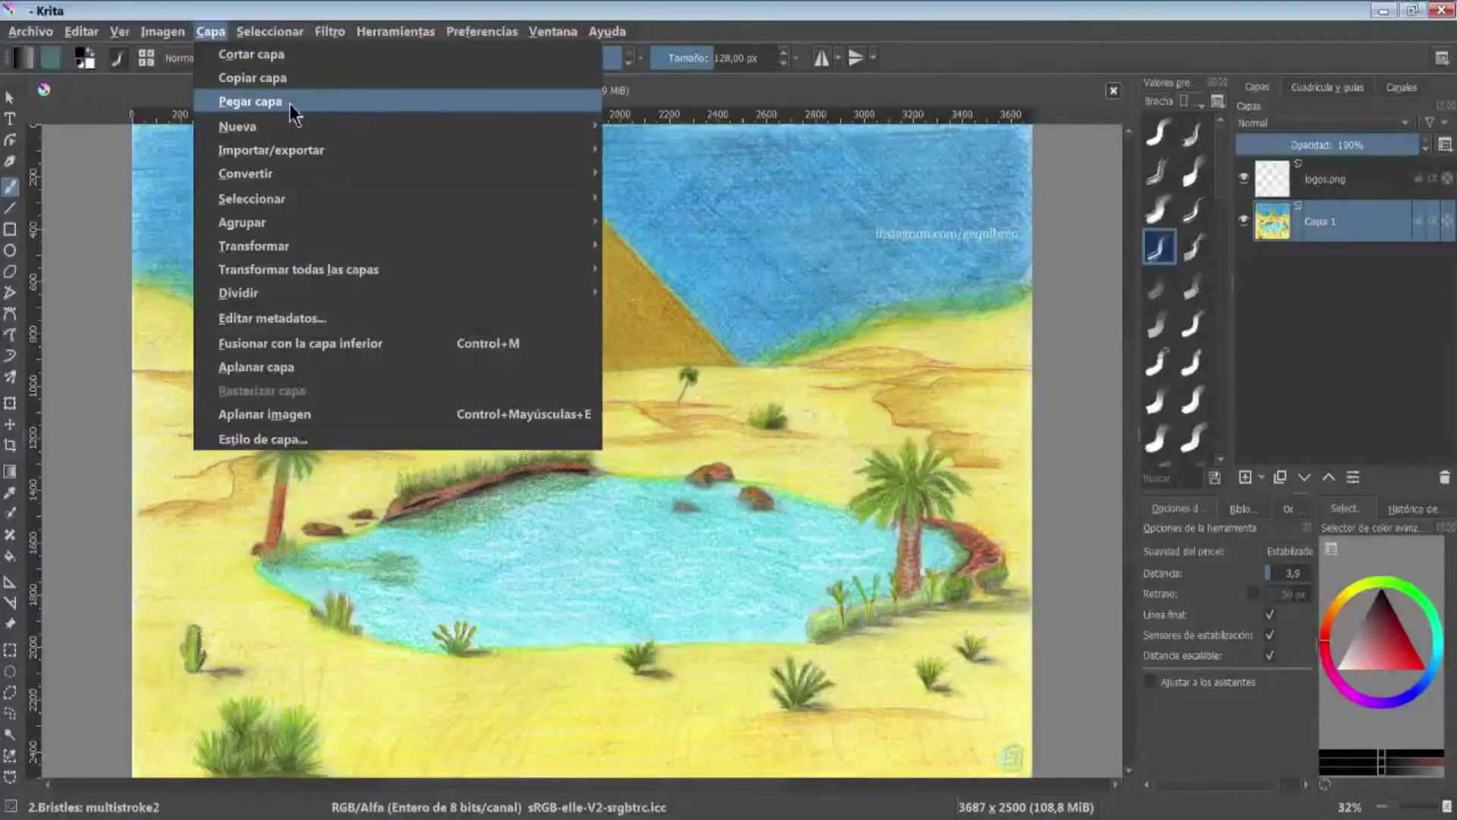
- Cut Capa 1 and paste it back above logos.png
click(1351, 234)
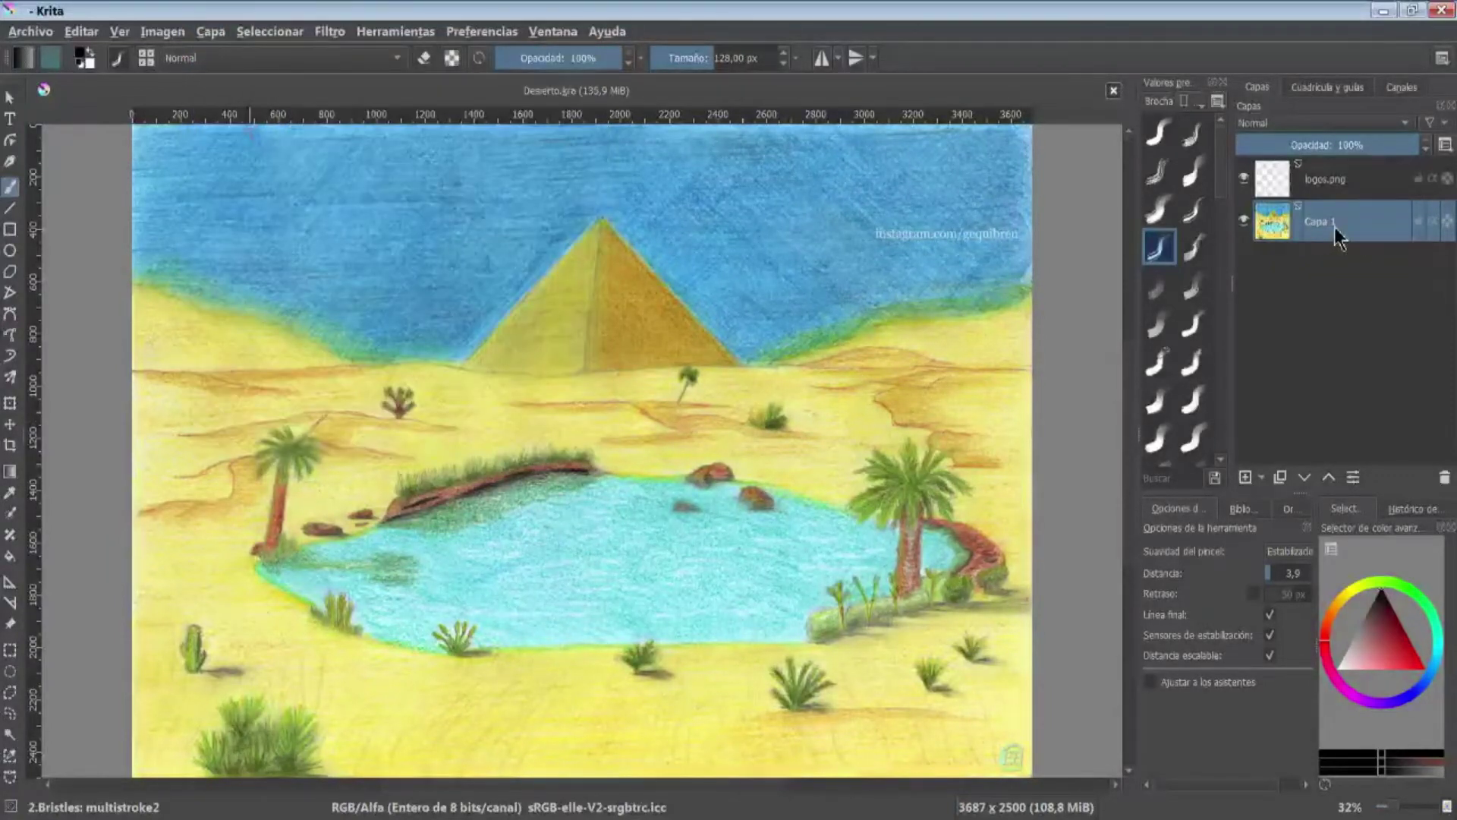
right_click(1336, 234)
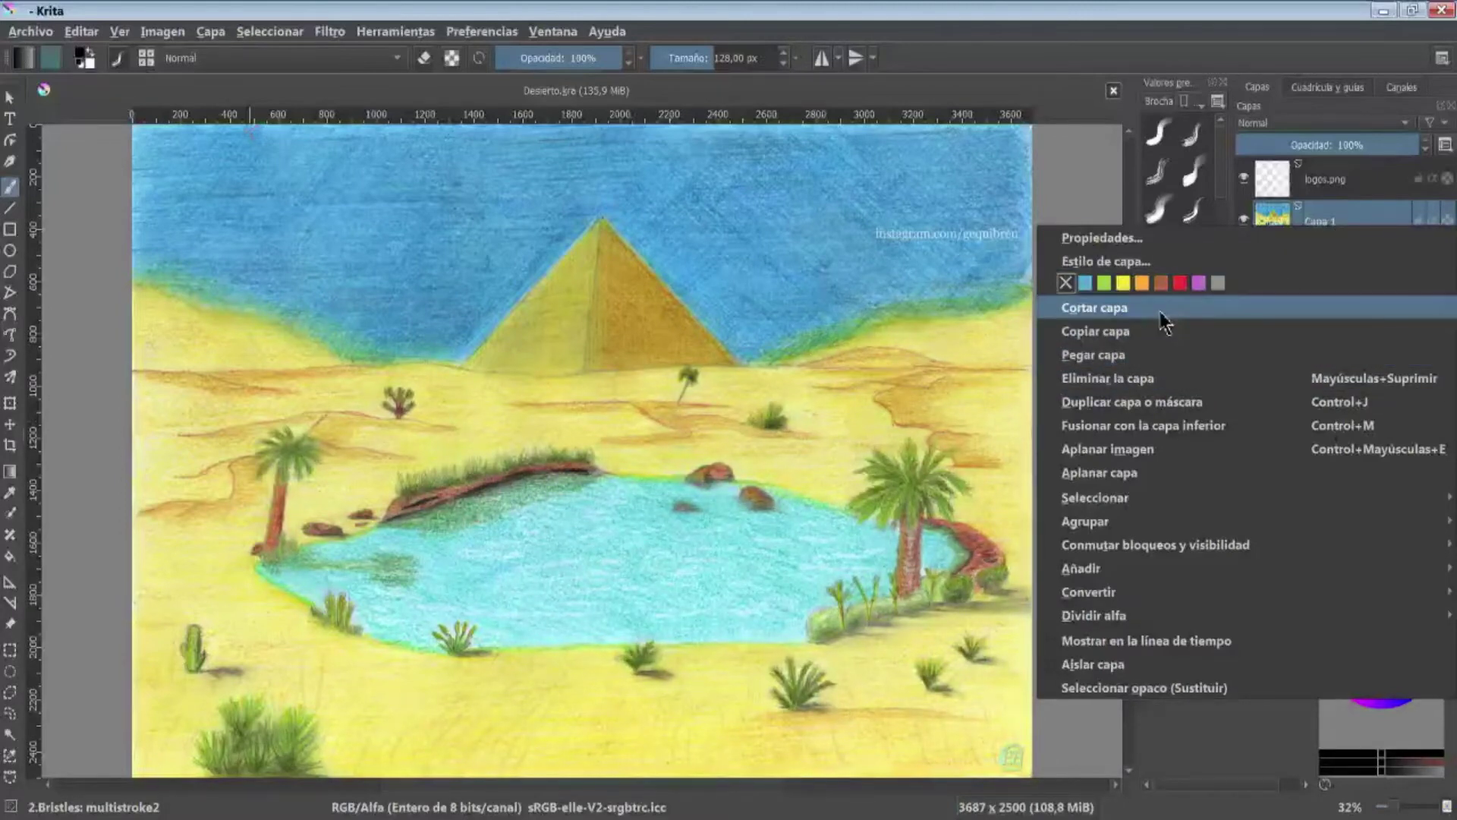
click(1160, 309)
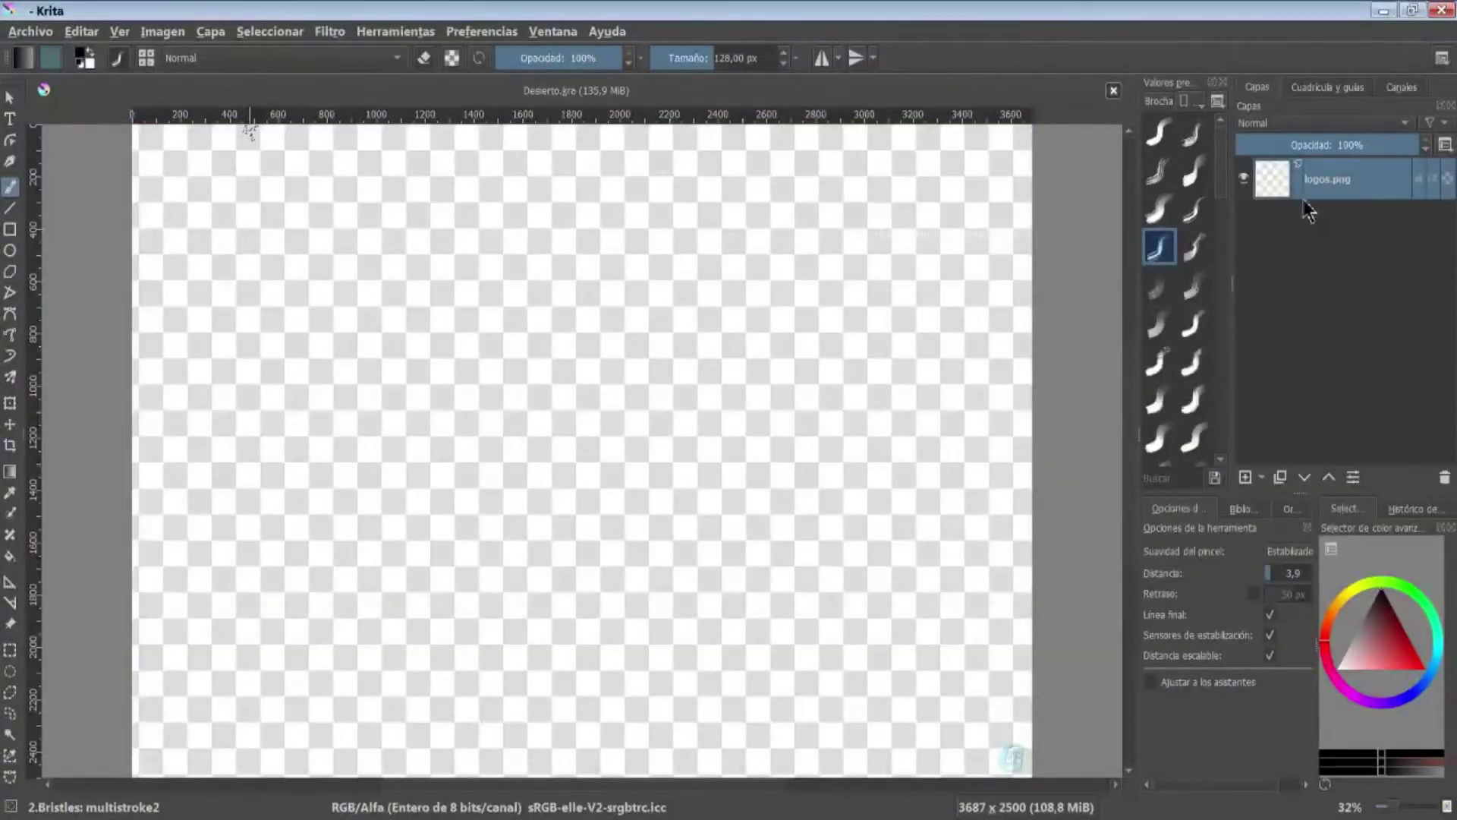
right_click(1309, 211)
click(1199, 320)
click(211, 31)
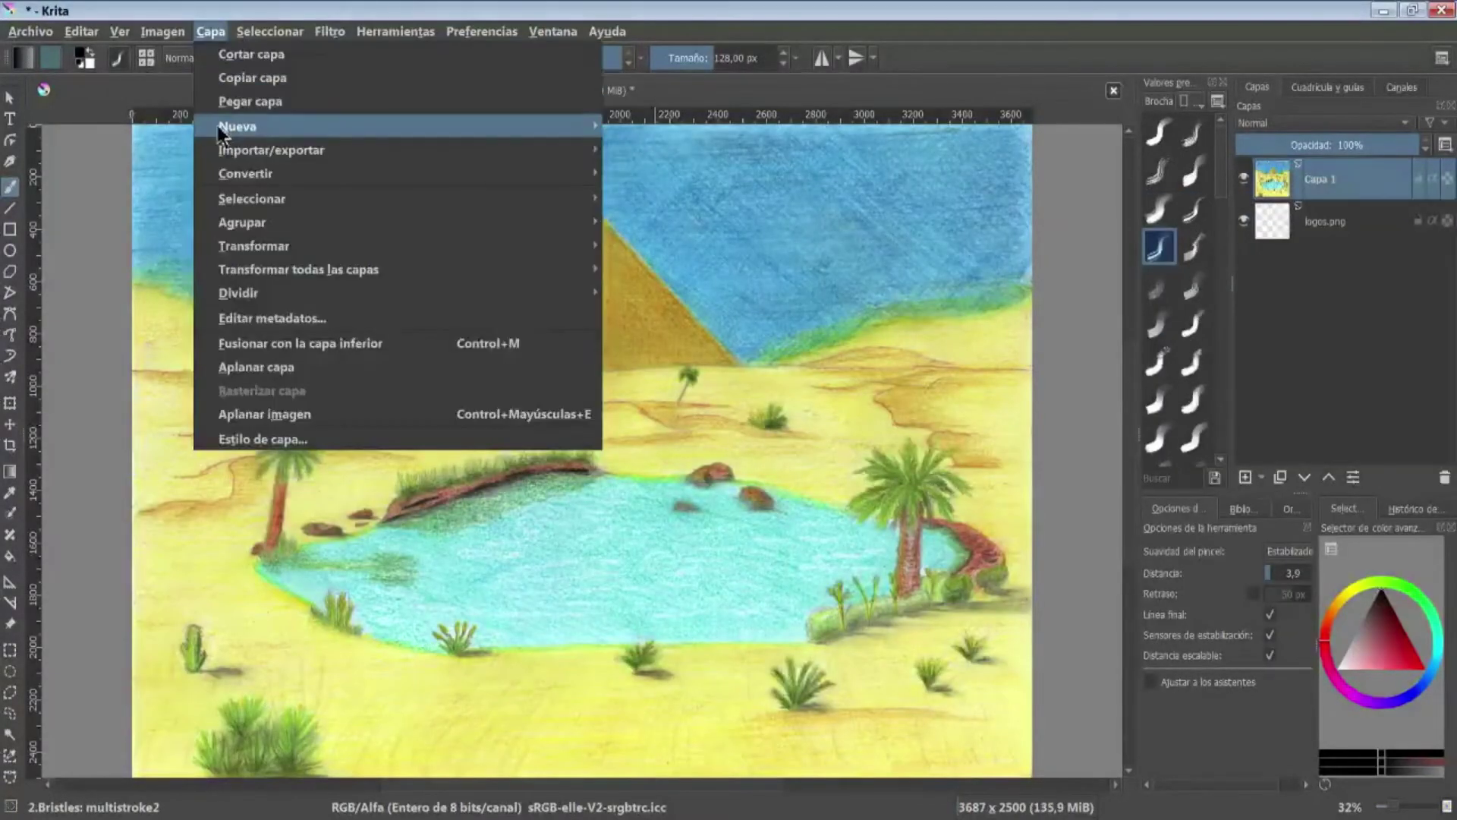
mouse_move(238, 126)
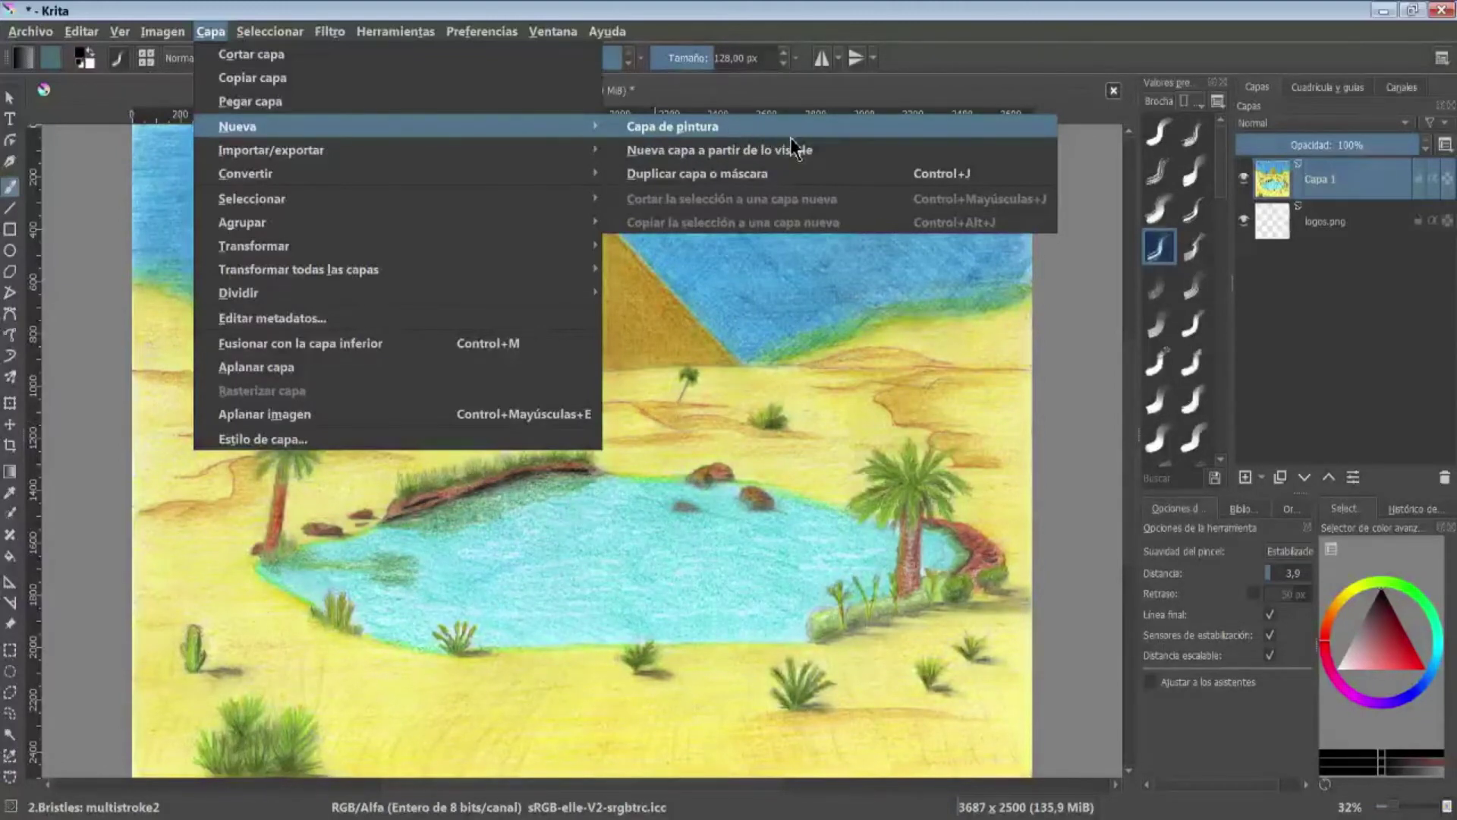
- Duplicate Capa 1 twice and add an empty Capa 3 at the top of the stack
click(800, 175)
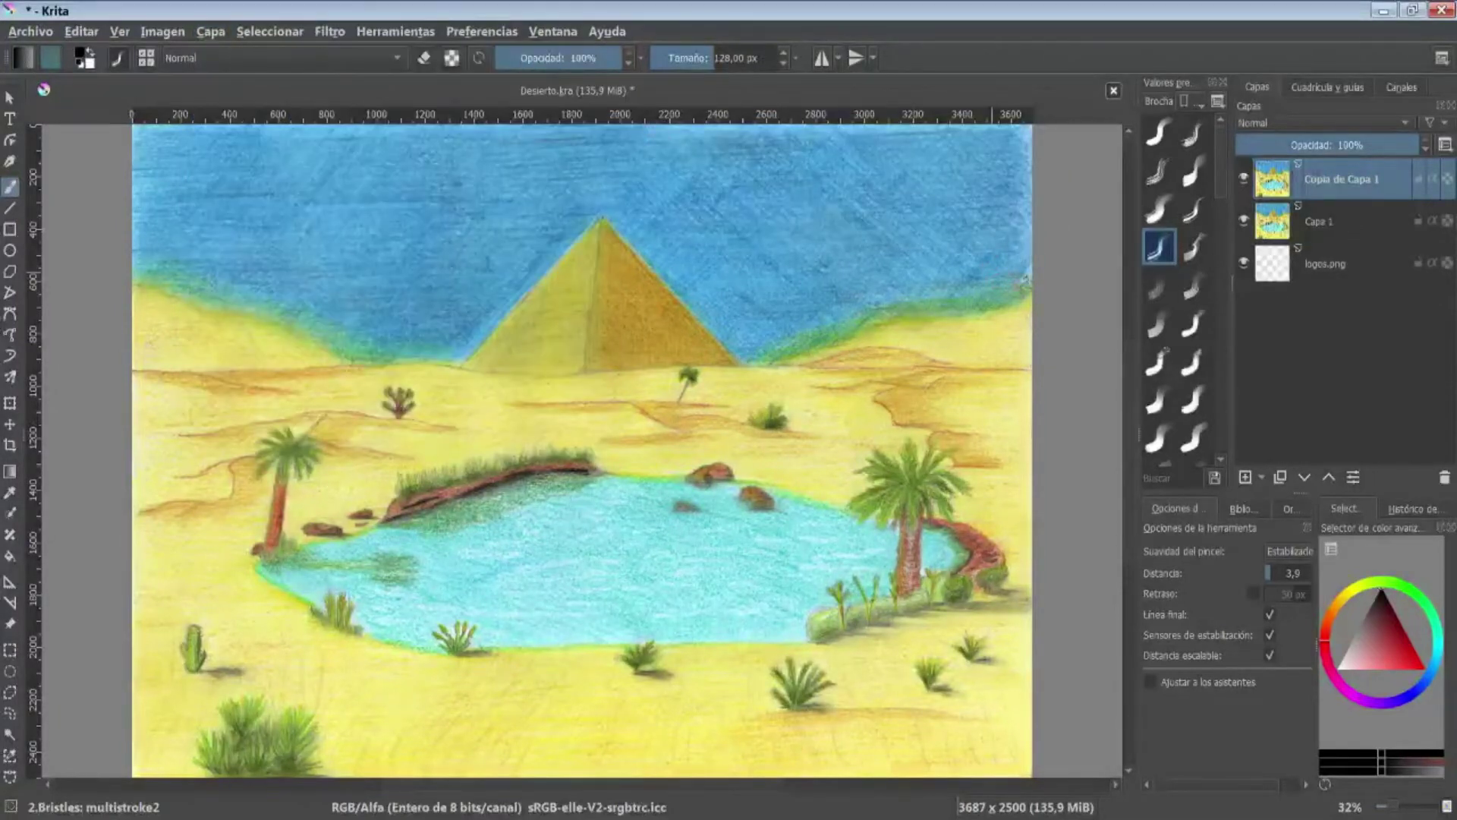
click(1287, 487)
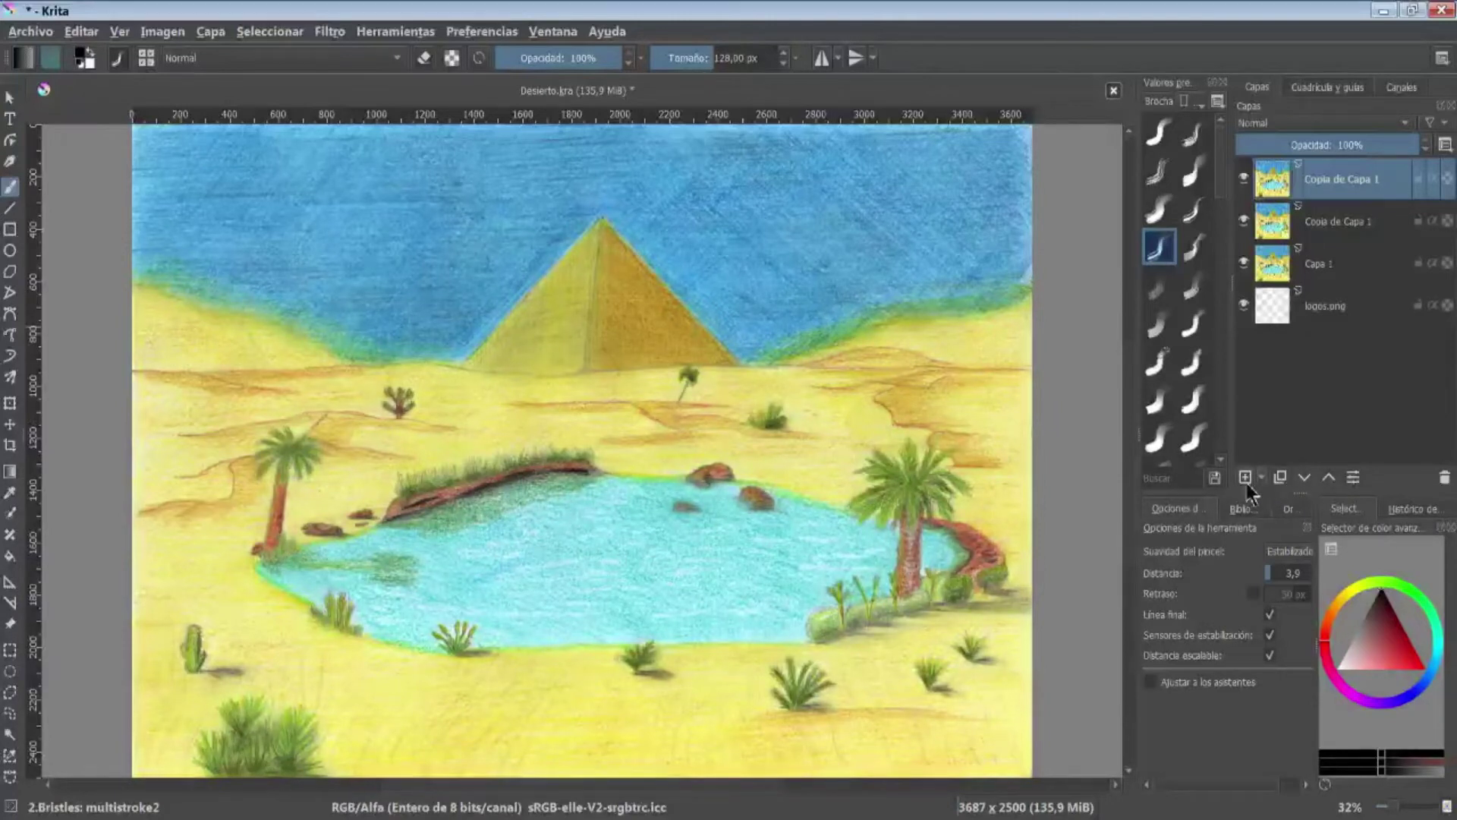
click(1250, 481)
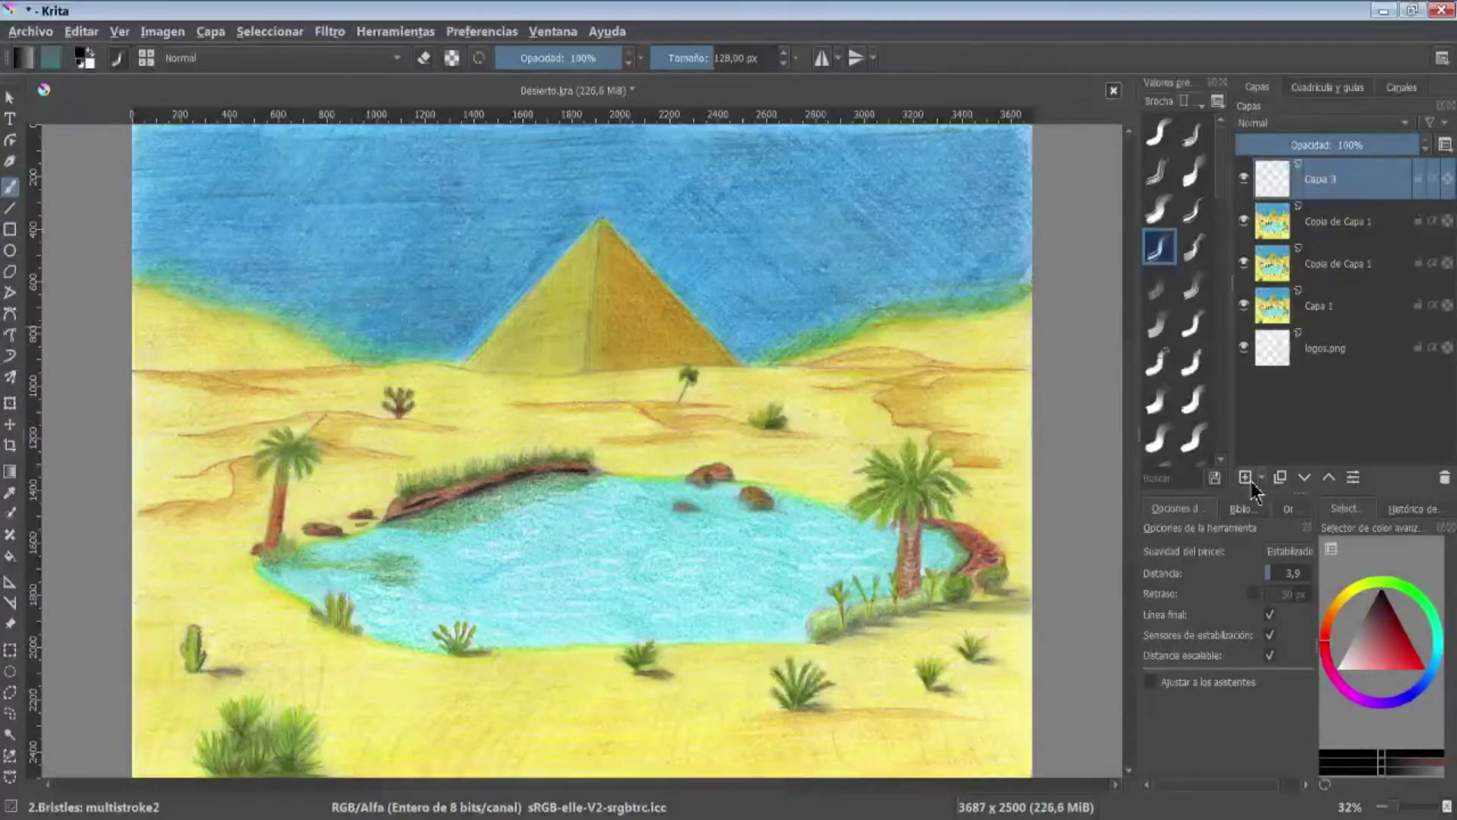
click(1262, 479)
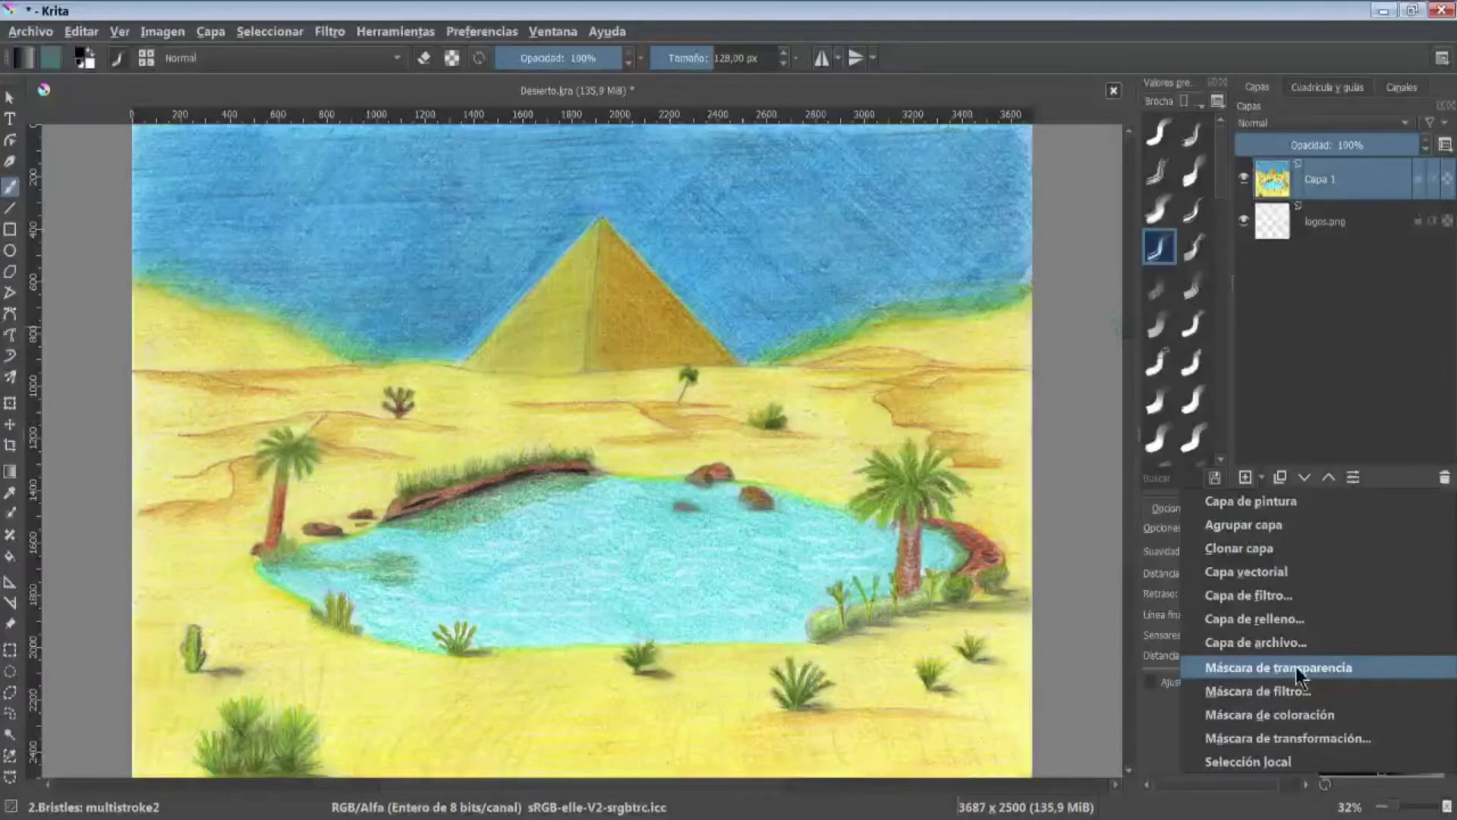
- Add a transparency mask to Capa 1 and paint see-through sky and dune patches, some at 38% opacity
click(1296, 667)
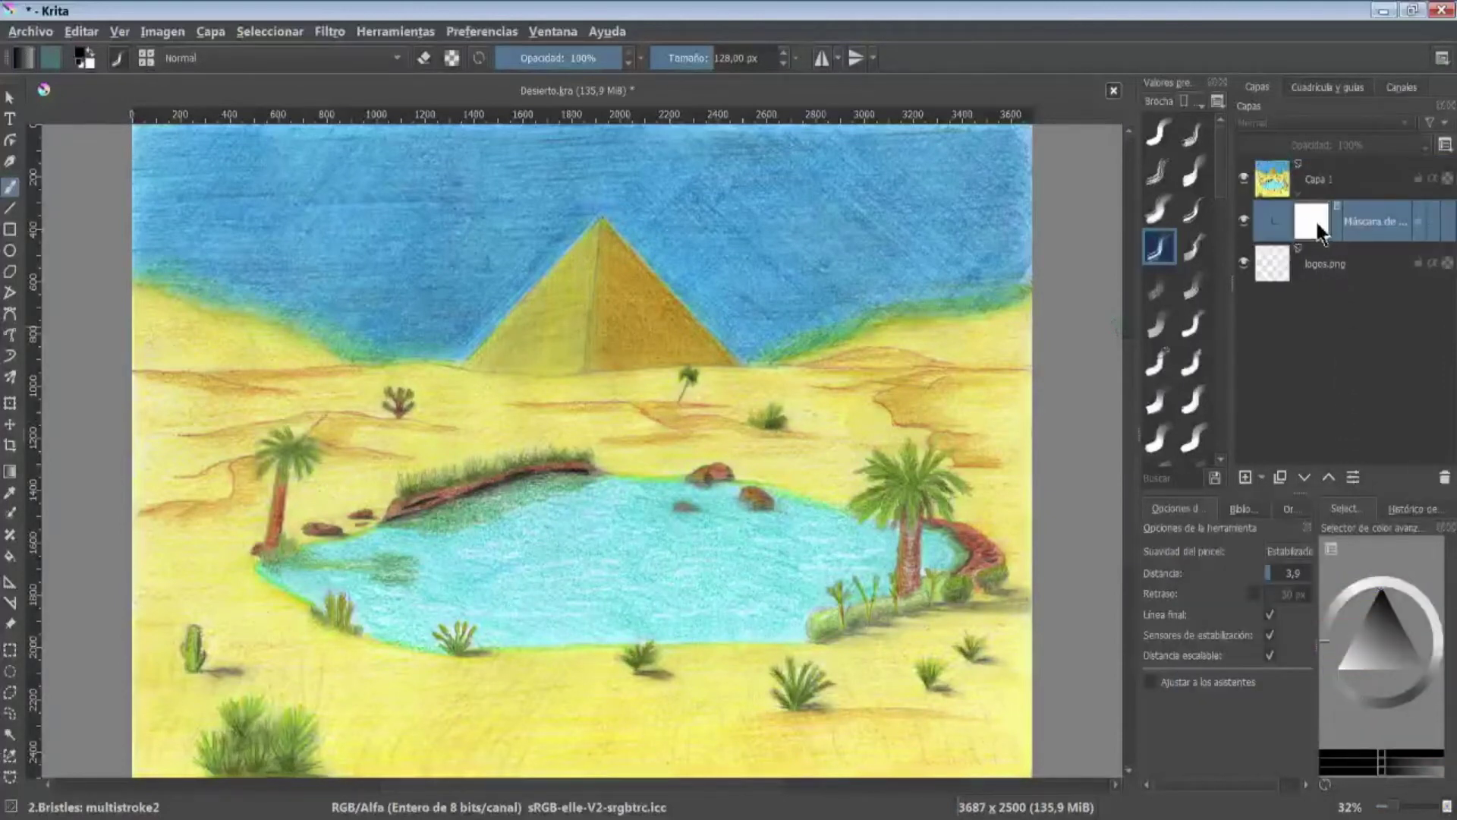
click(1159, 132)
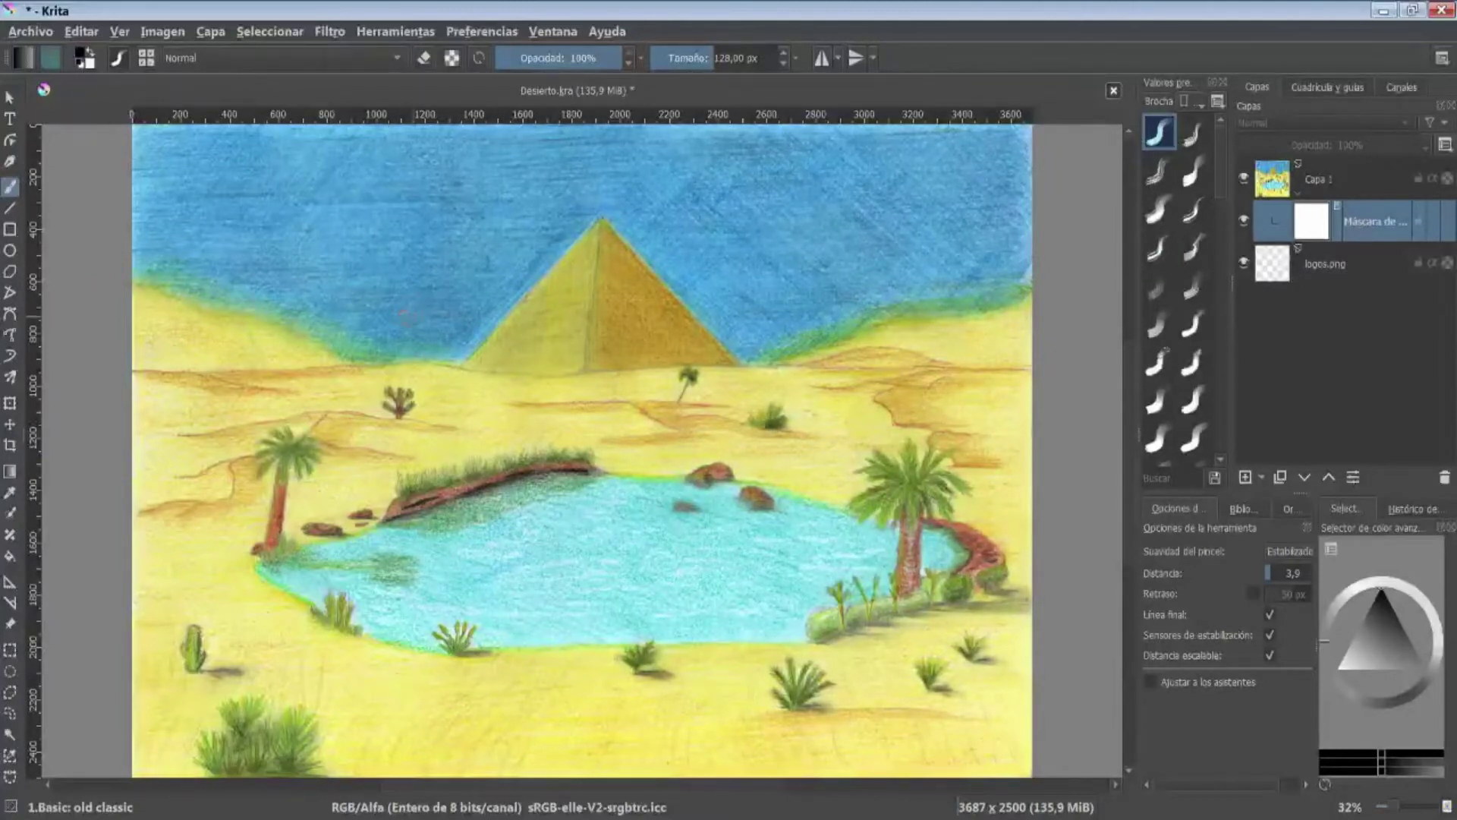
mouse_move(398, 317)
mouse_down()
mouse_move(588, 226)
mouse_move(710, 144)
mouse_up()
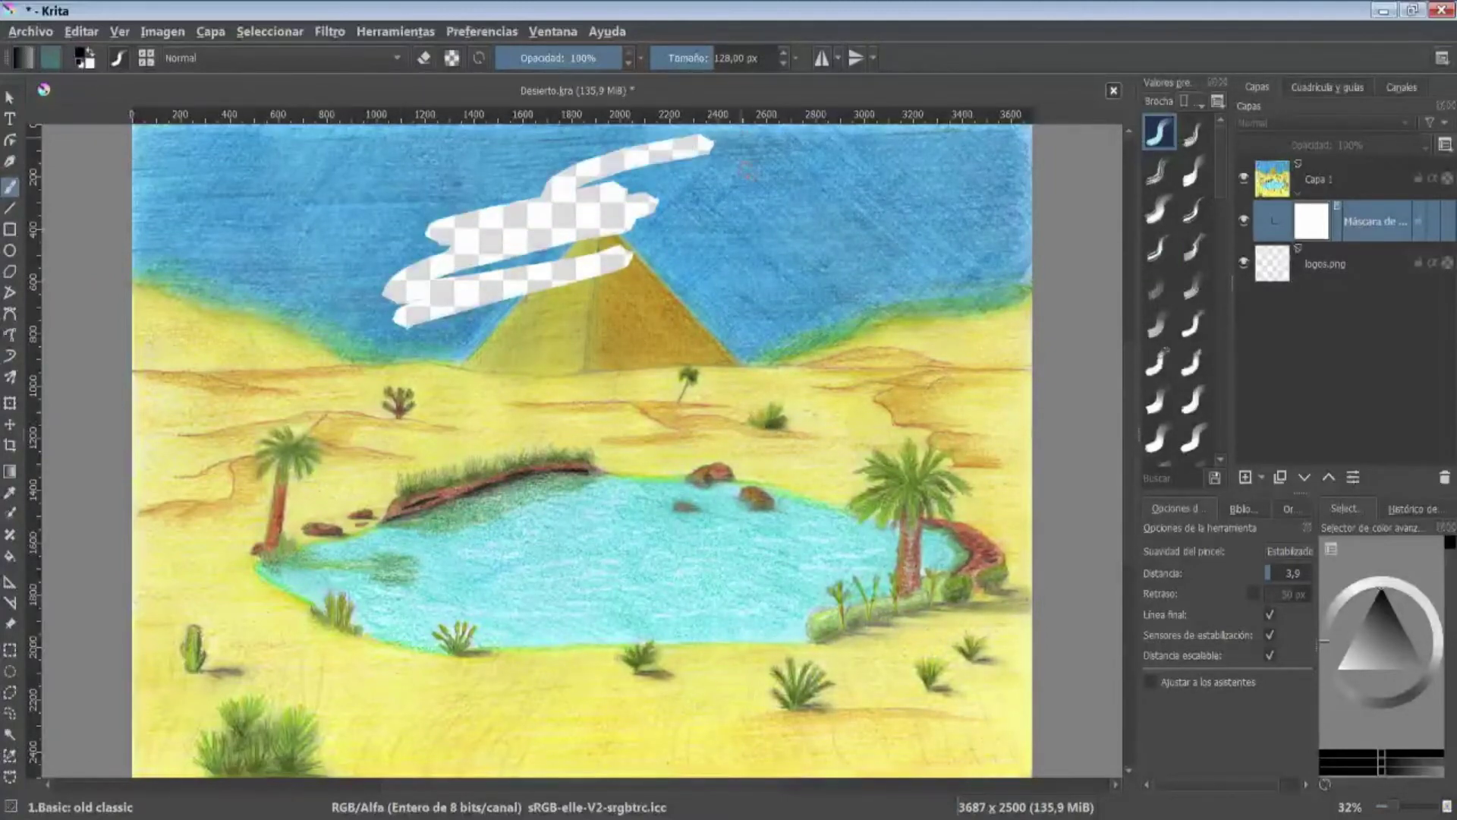
drag(607, 418, 869, 234)
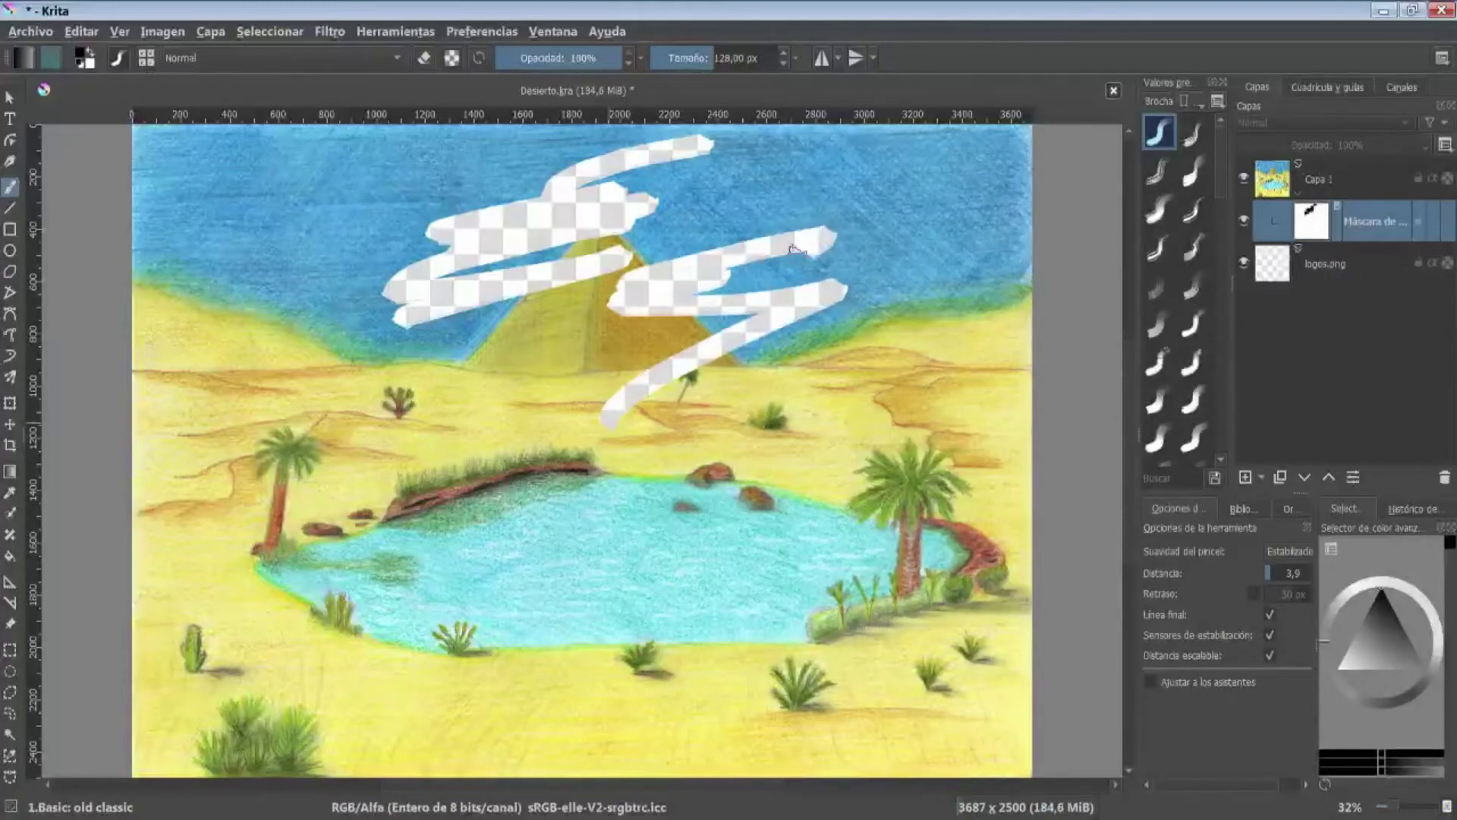
drag(579, 58, 545, 57)
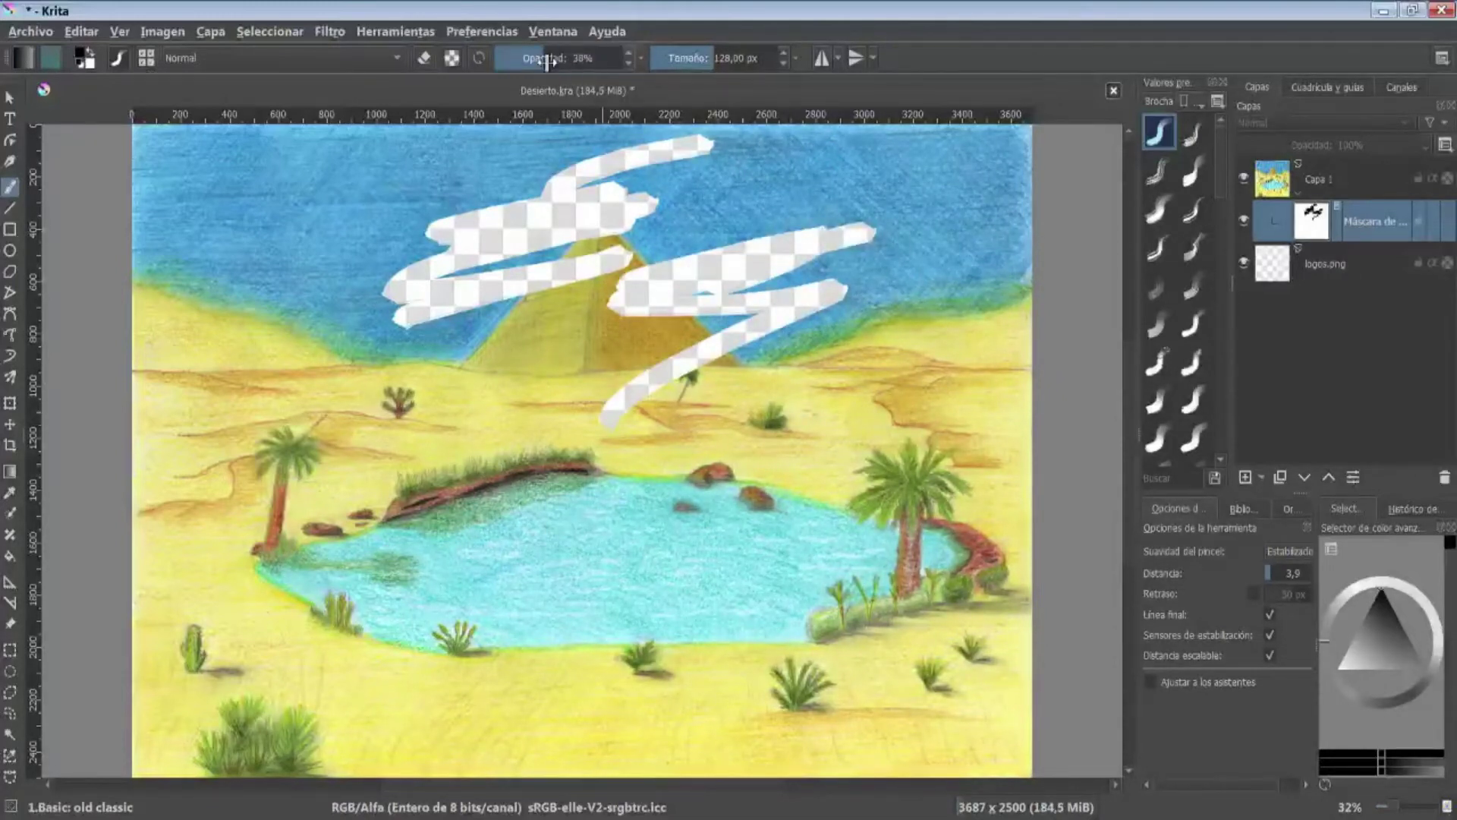
drag(346, 462, 501, 425)
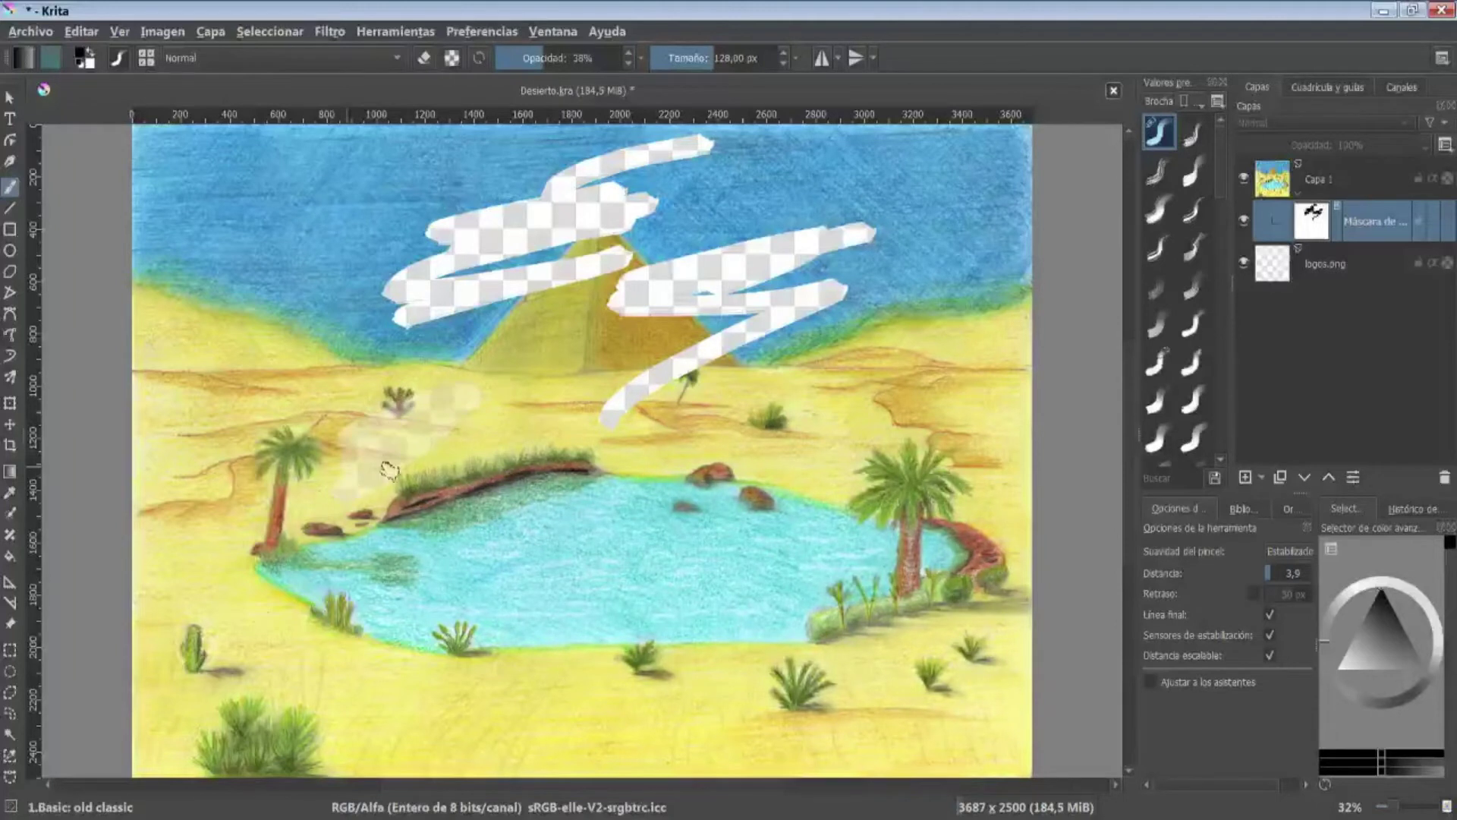
drag(308, 396, 400, 410)
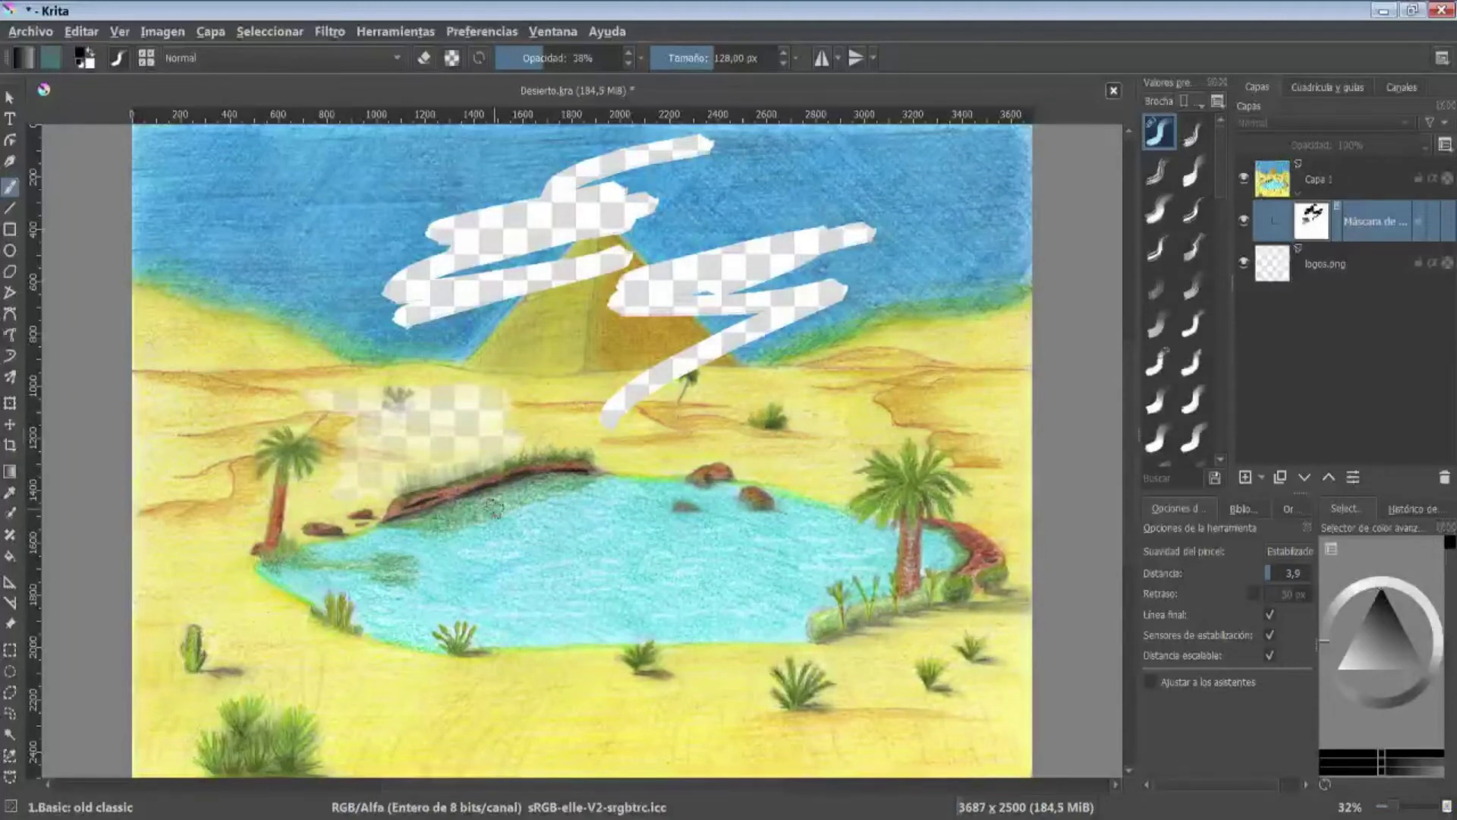
- Toggle the transparency mask on and off to compare, leaving it hidden
click(1245, 221)
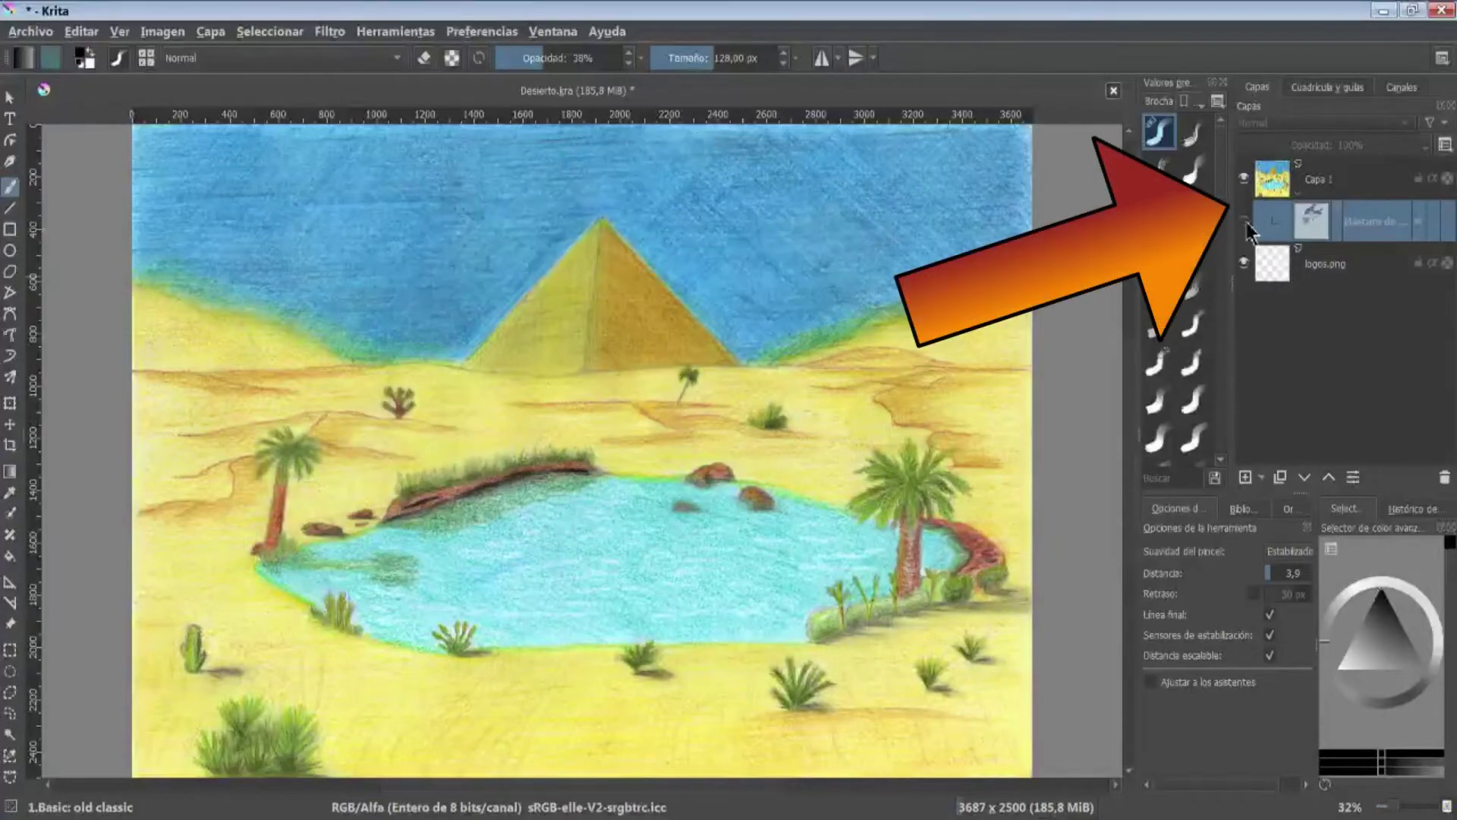
click(1245, 221)
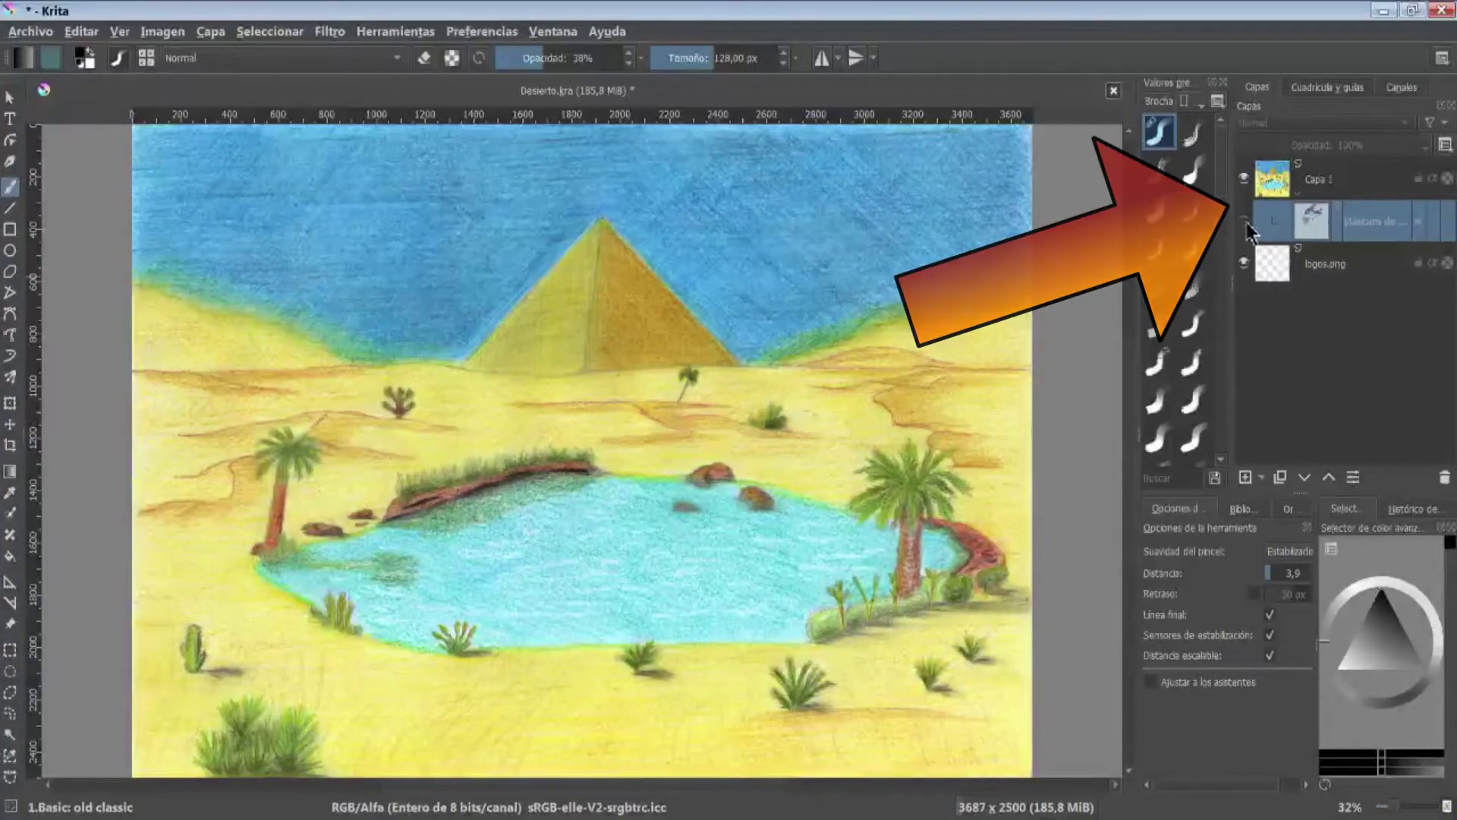
click(1244, 221)
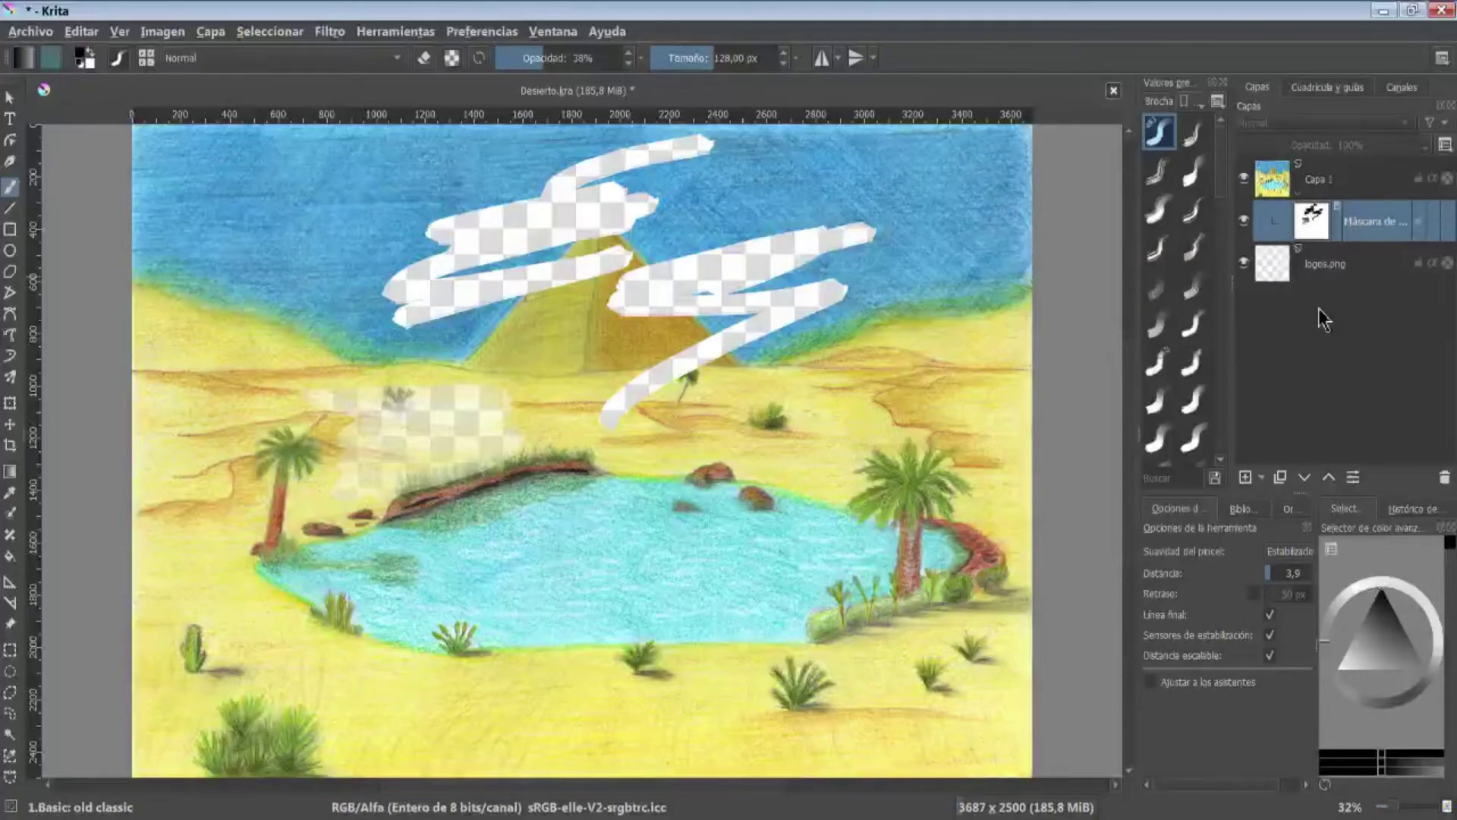
click(1243, 221)
click(210, 31)
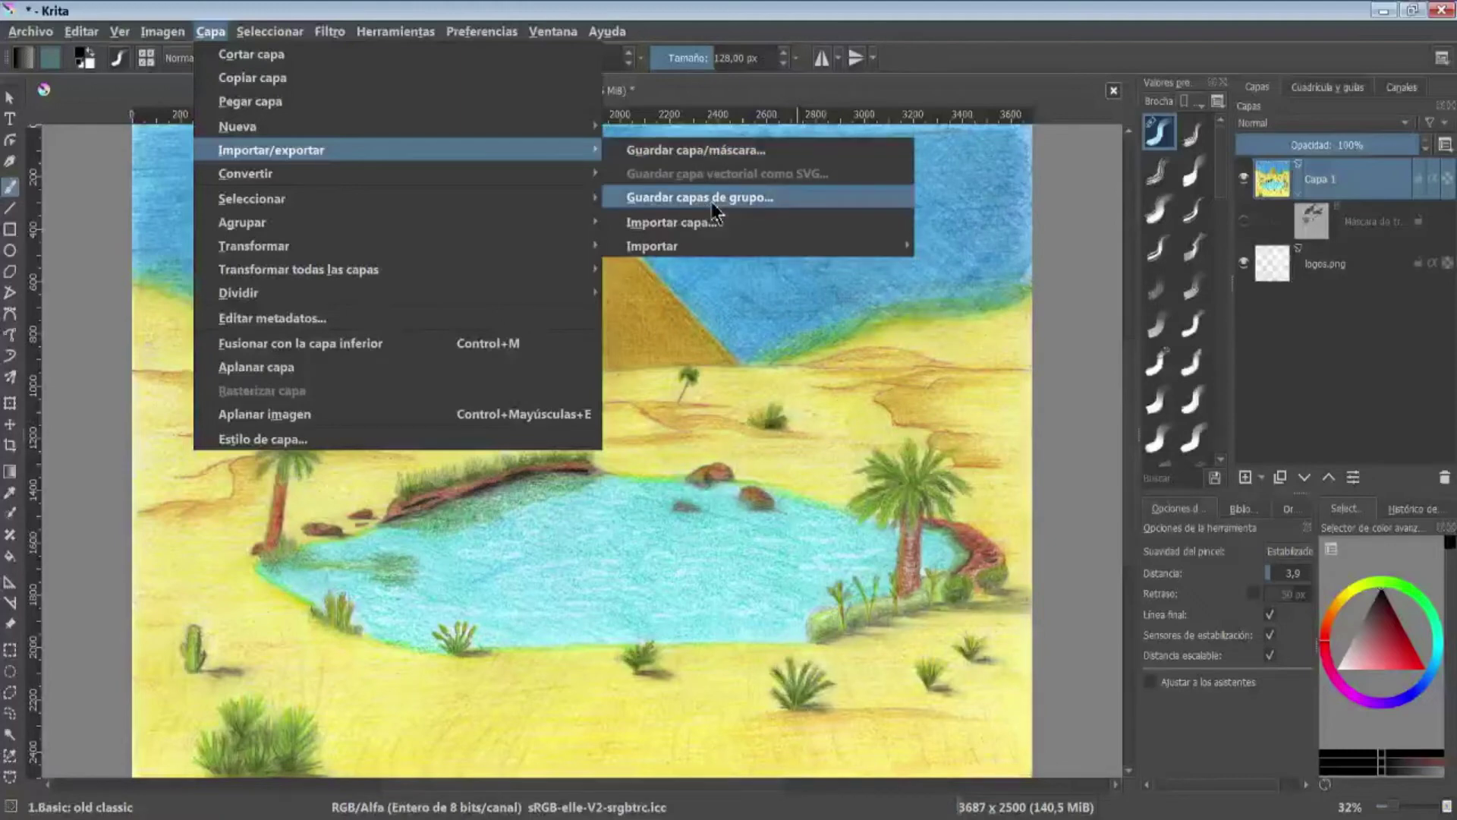
- Duplicate Capa 1 and quick-group the copy into group Capa 4, expanding and collapsing it
click(1279, 477)
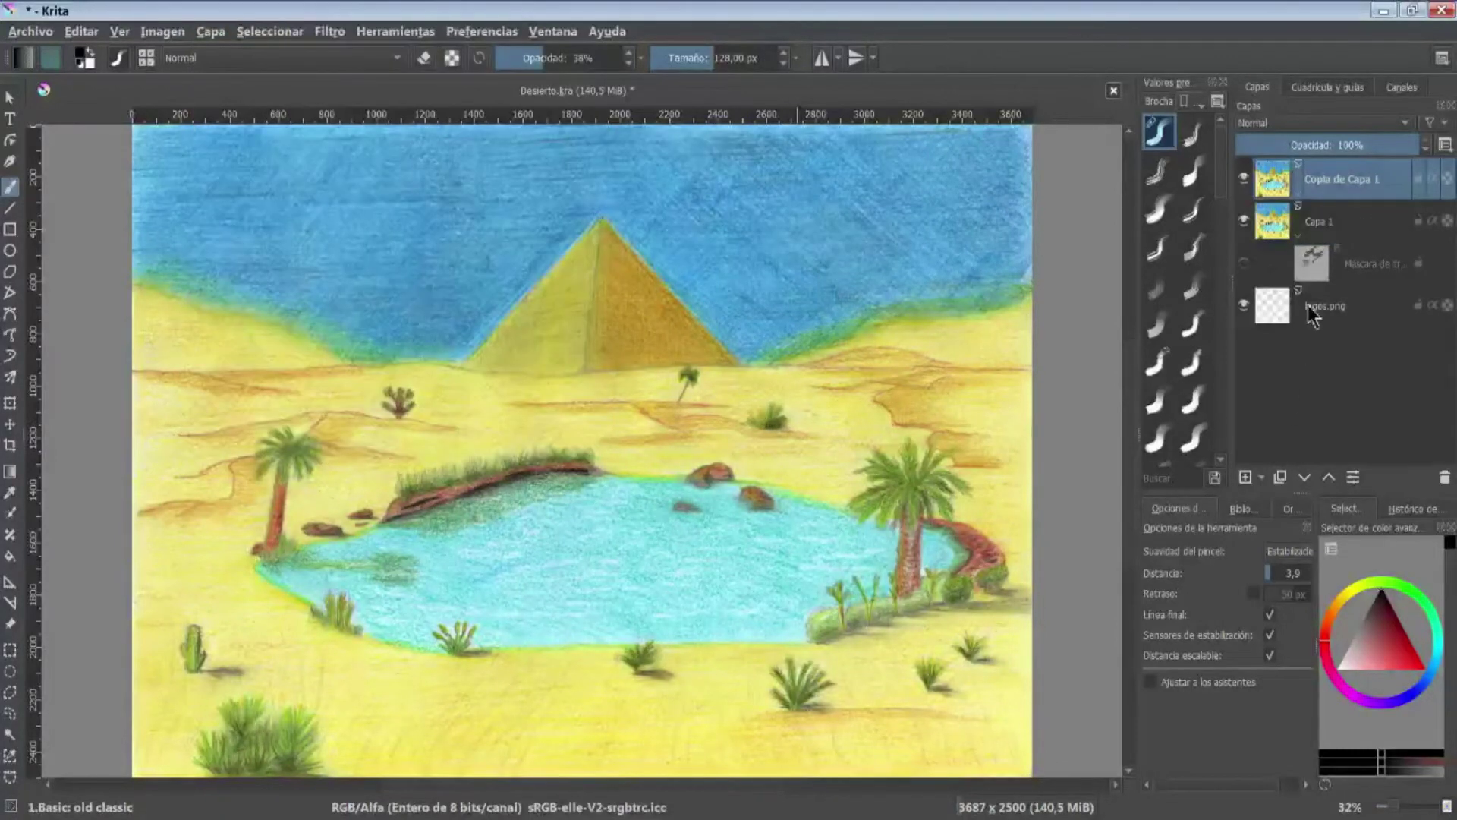
right_click(1322, 201)
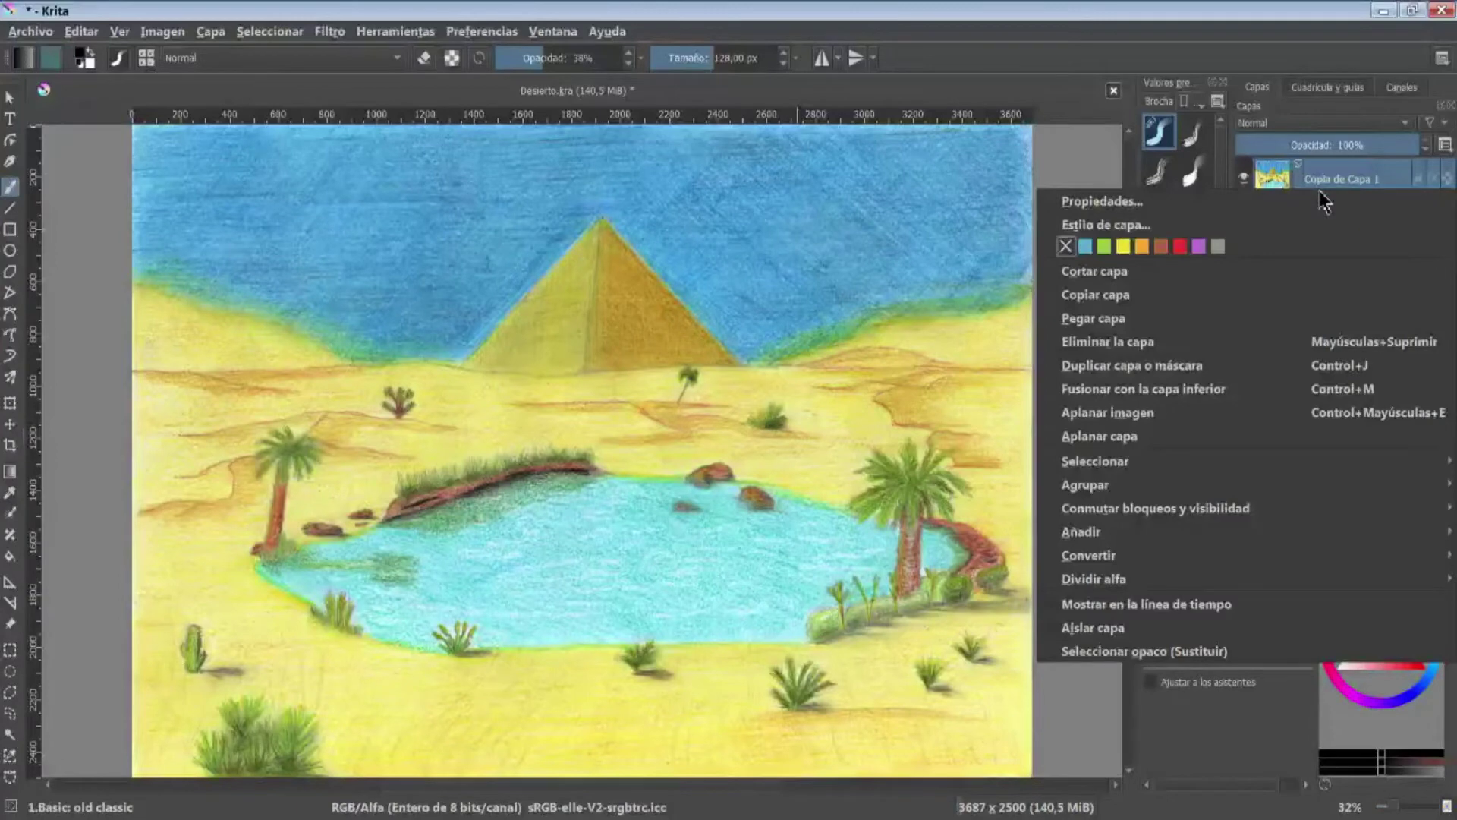
mouse_move(1086, 485)
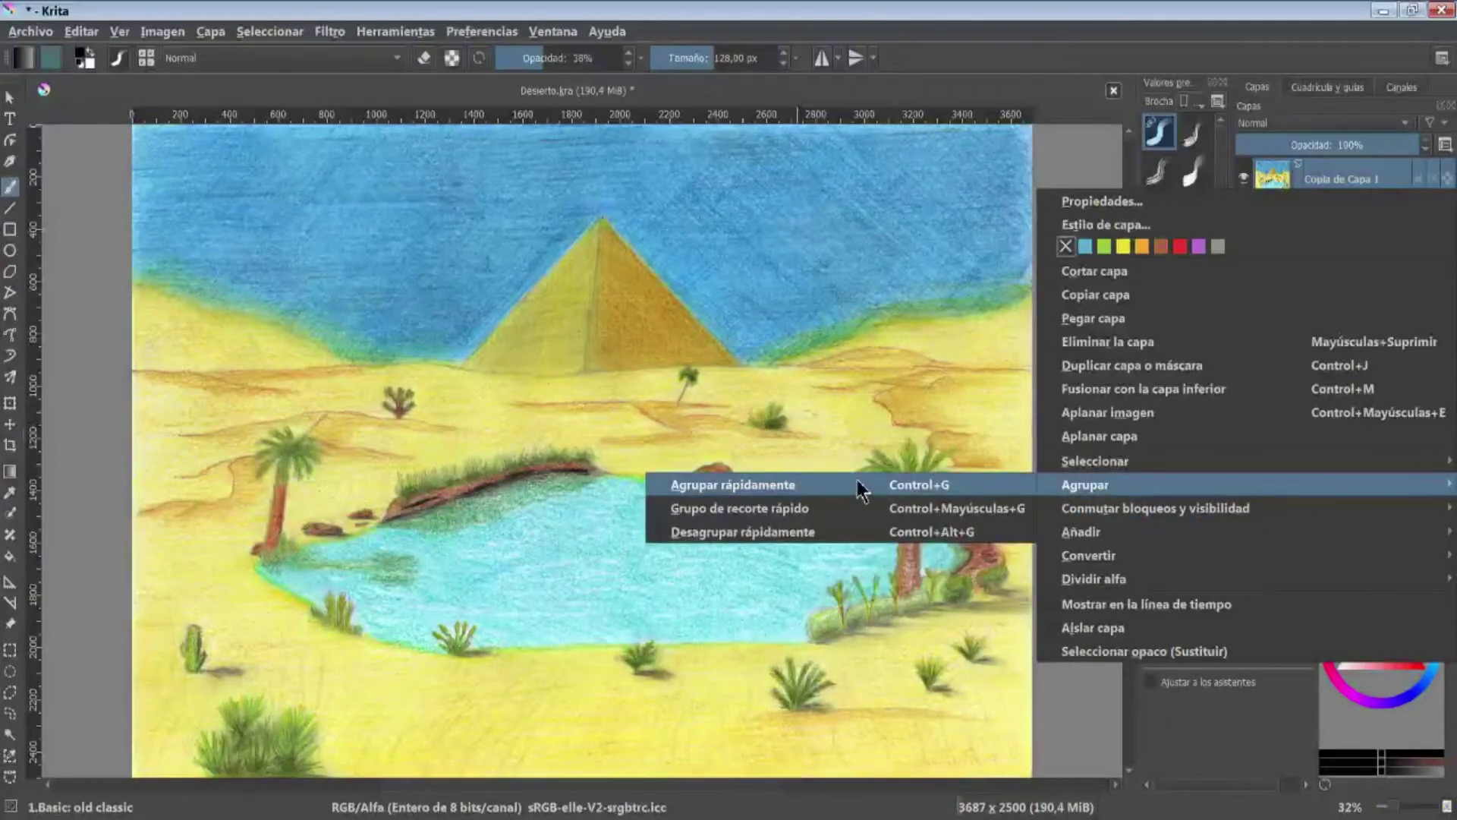
click(837, 483)
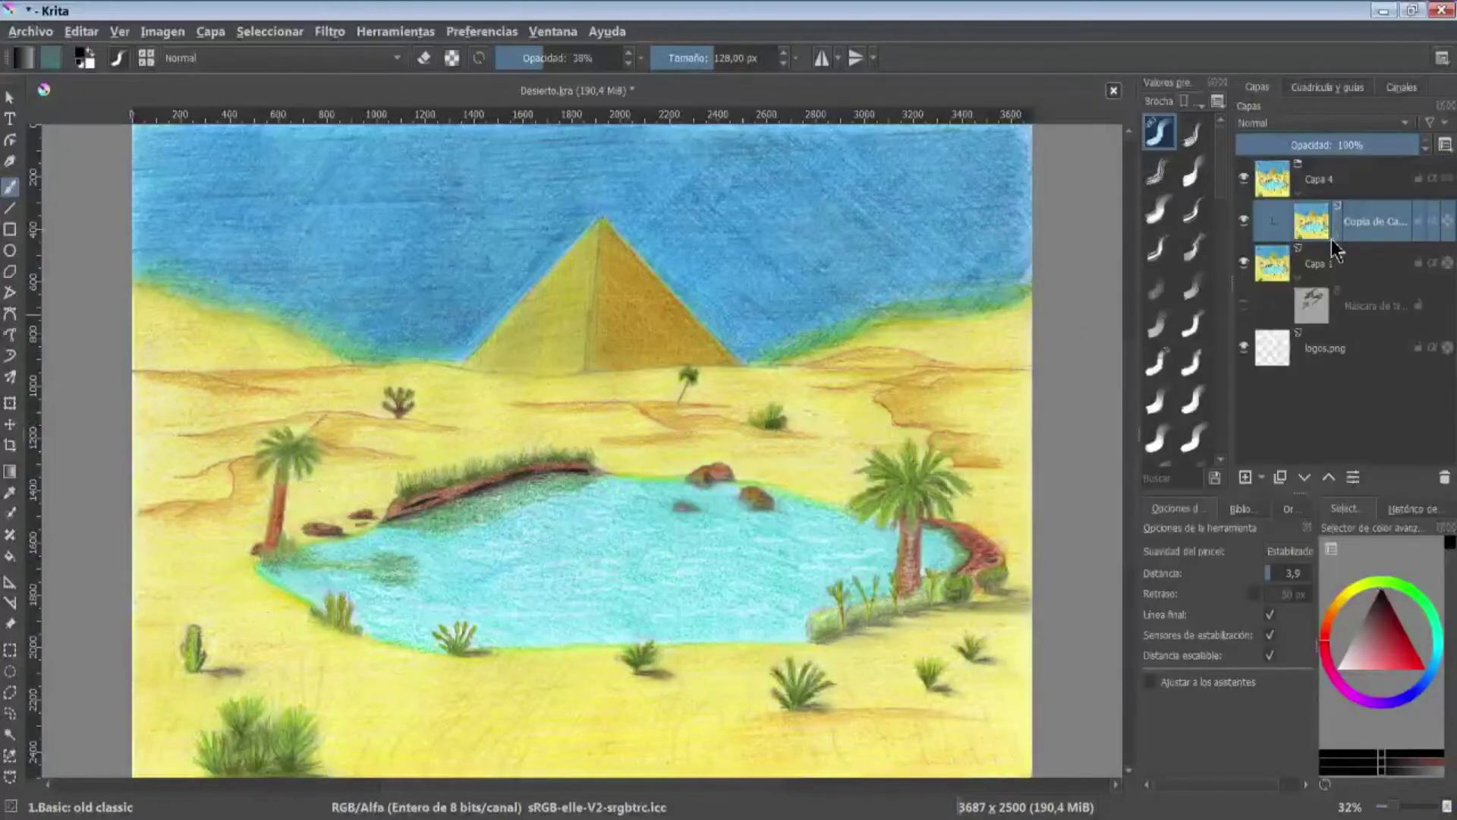
click(1296, 189)
click(1300, 201)
click(1300, 197)
click(1300, 198)
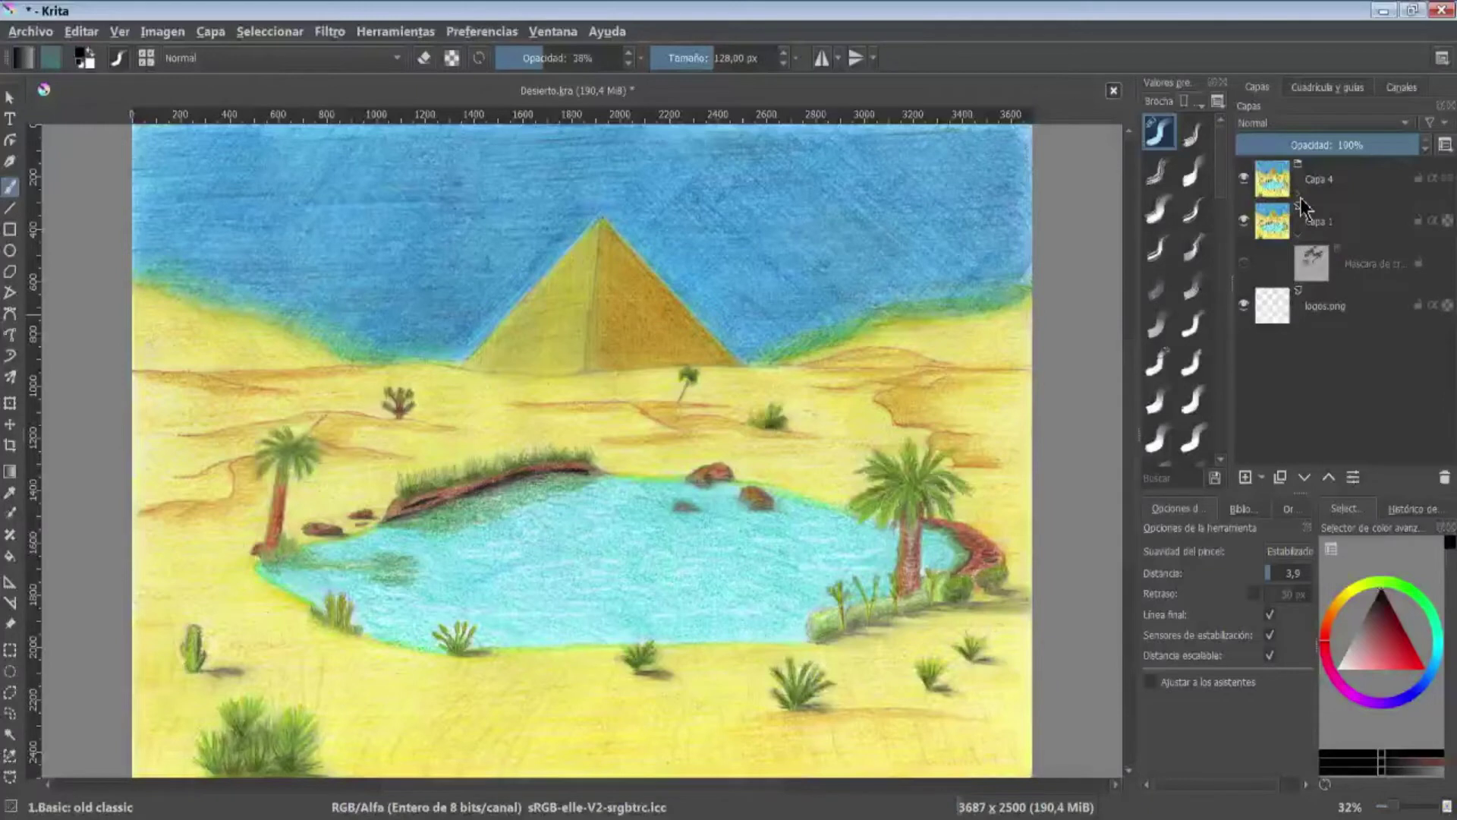
click(1299, 200)
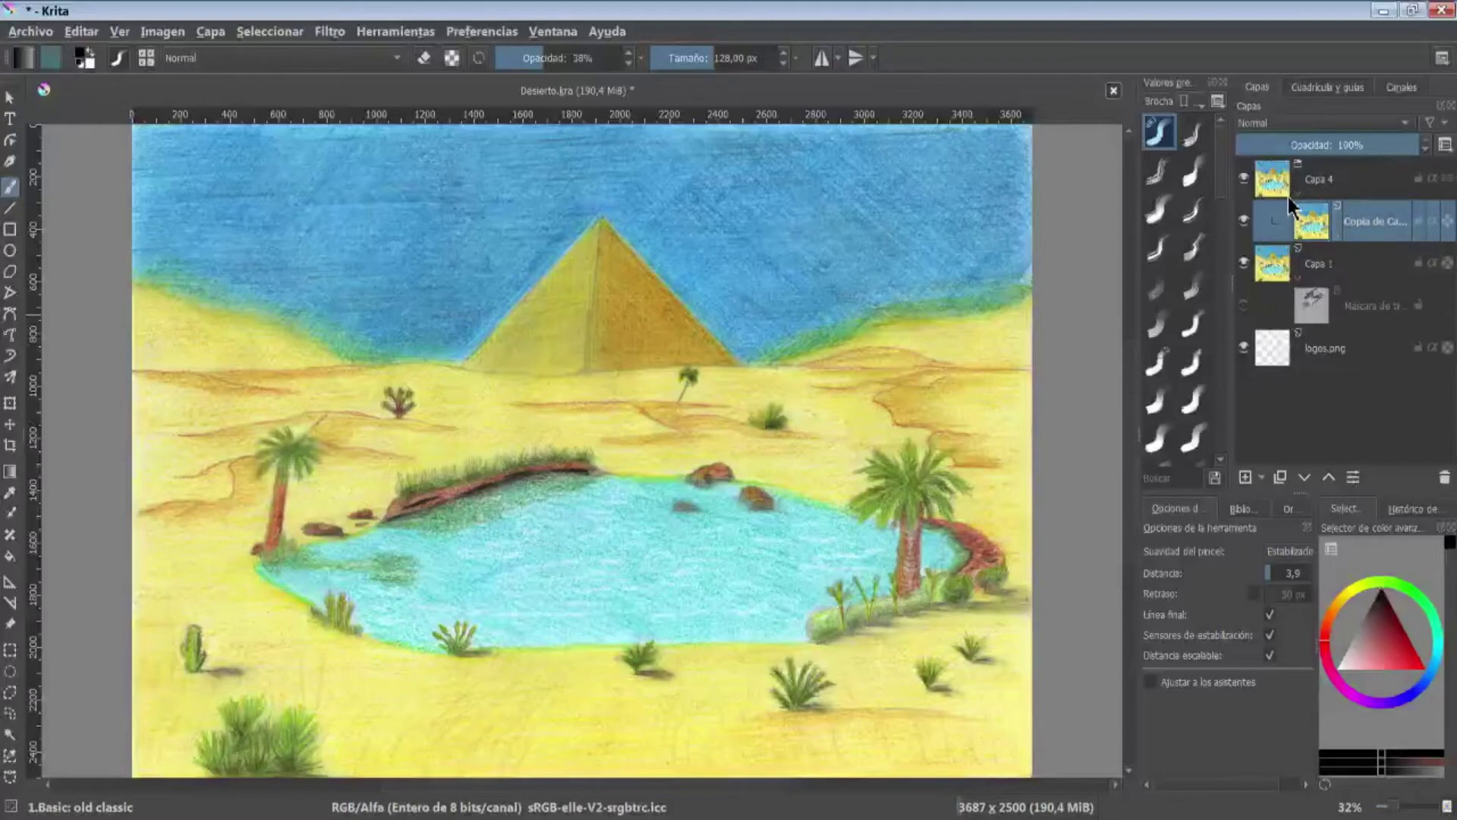
click(1298, 193)
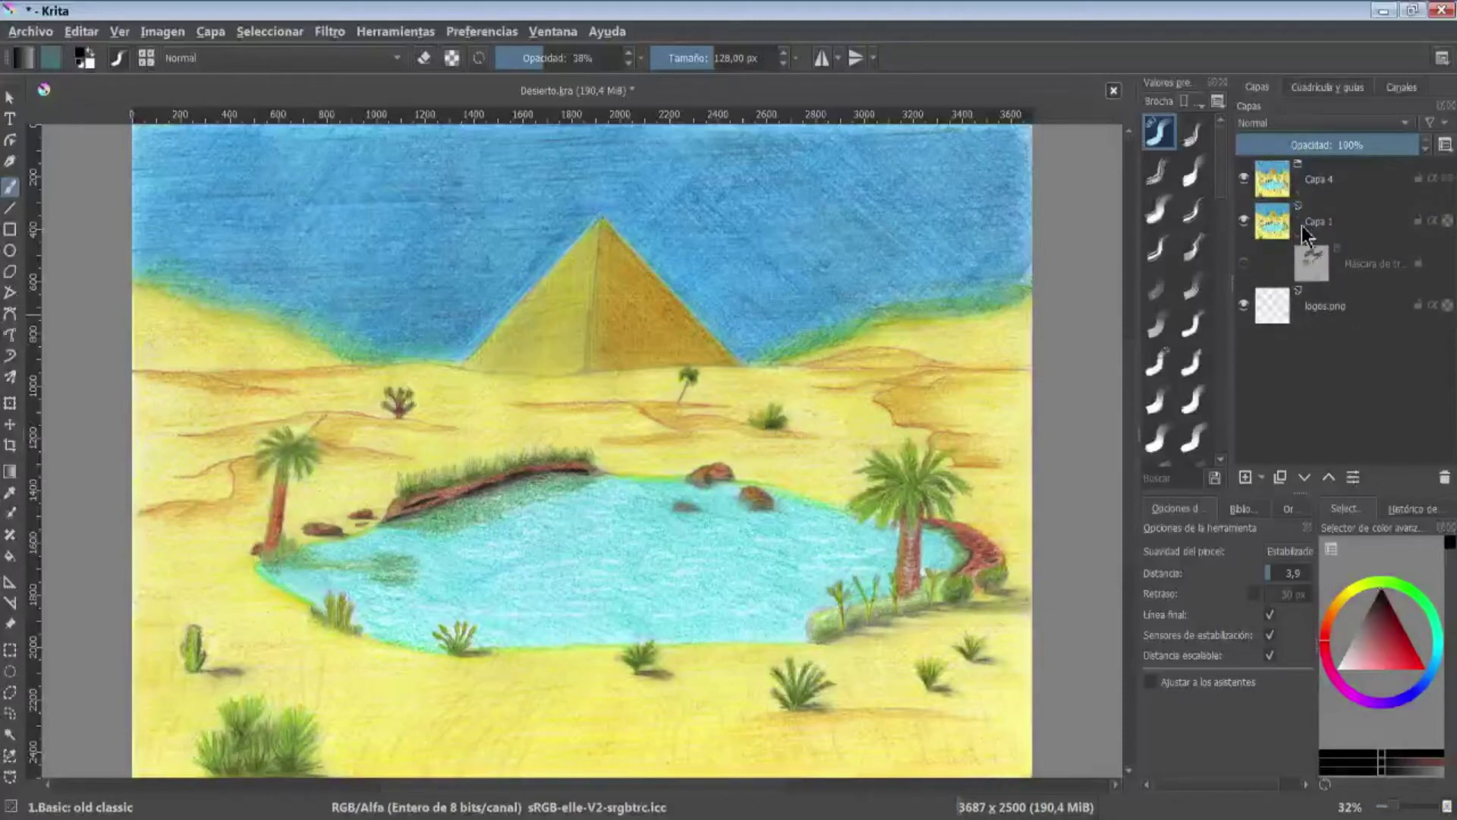
- Quick-ungroup Capa 4 and reselect Capa 1
click(1297, 214)
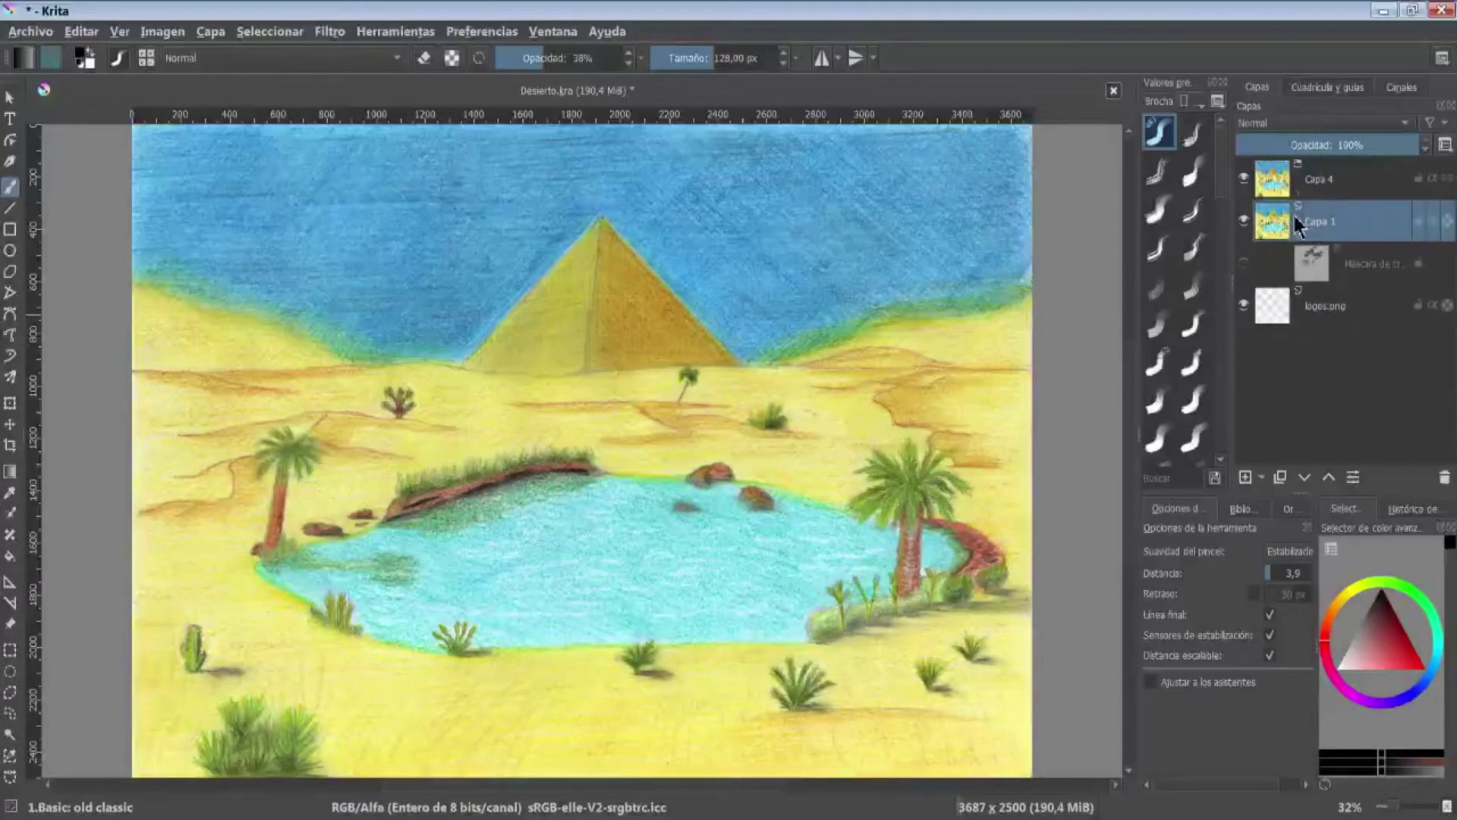
click(1355, 261)
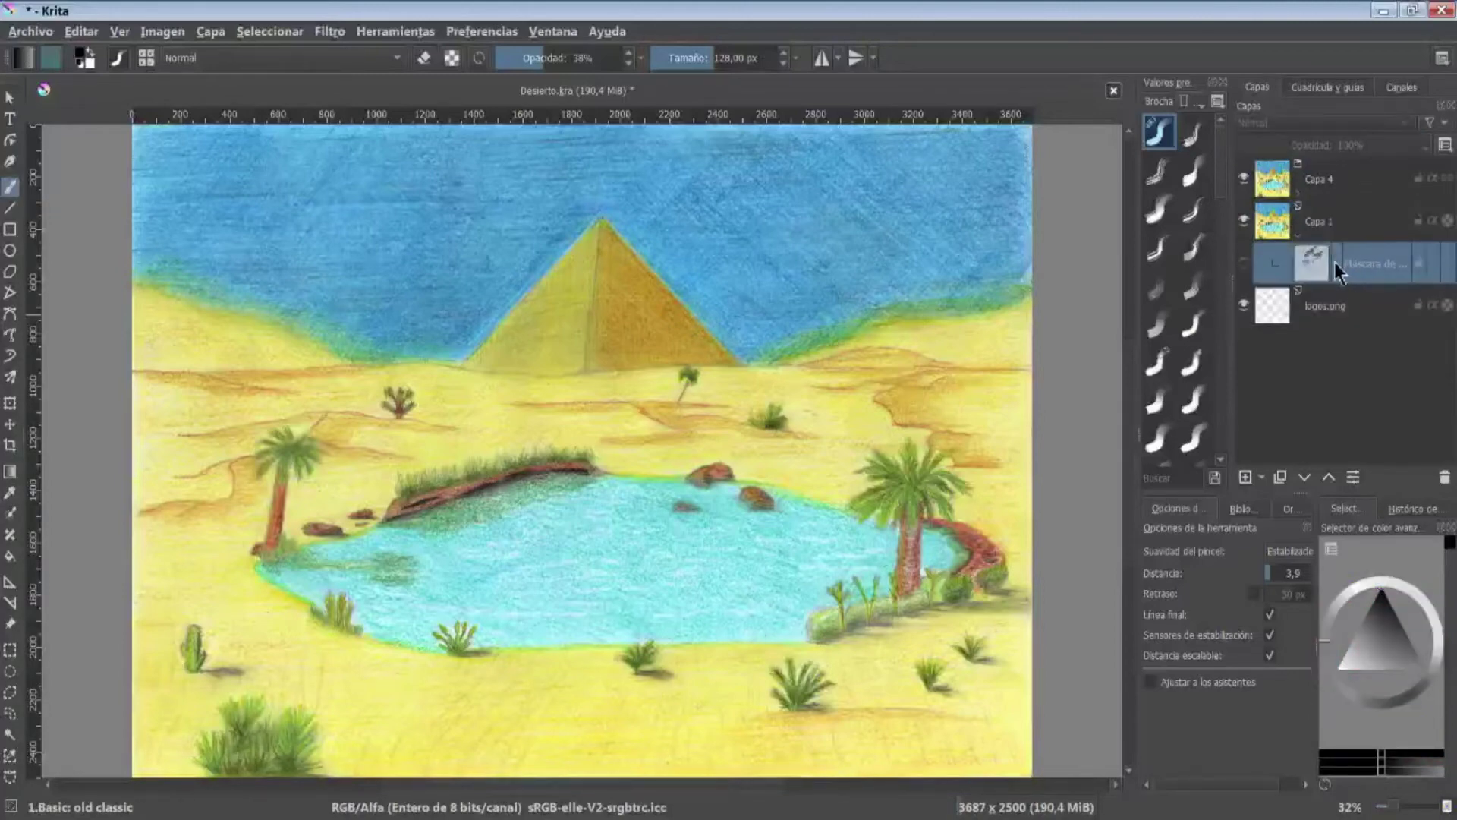
mouse_move(387, 222)
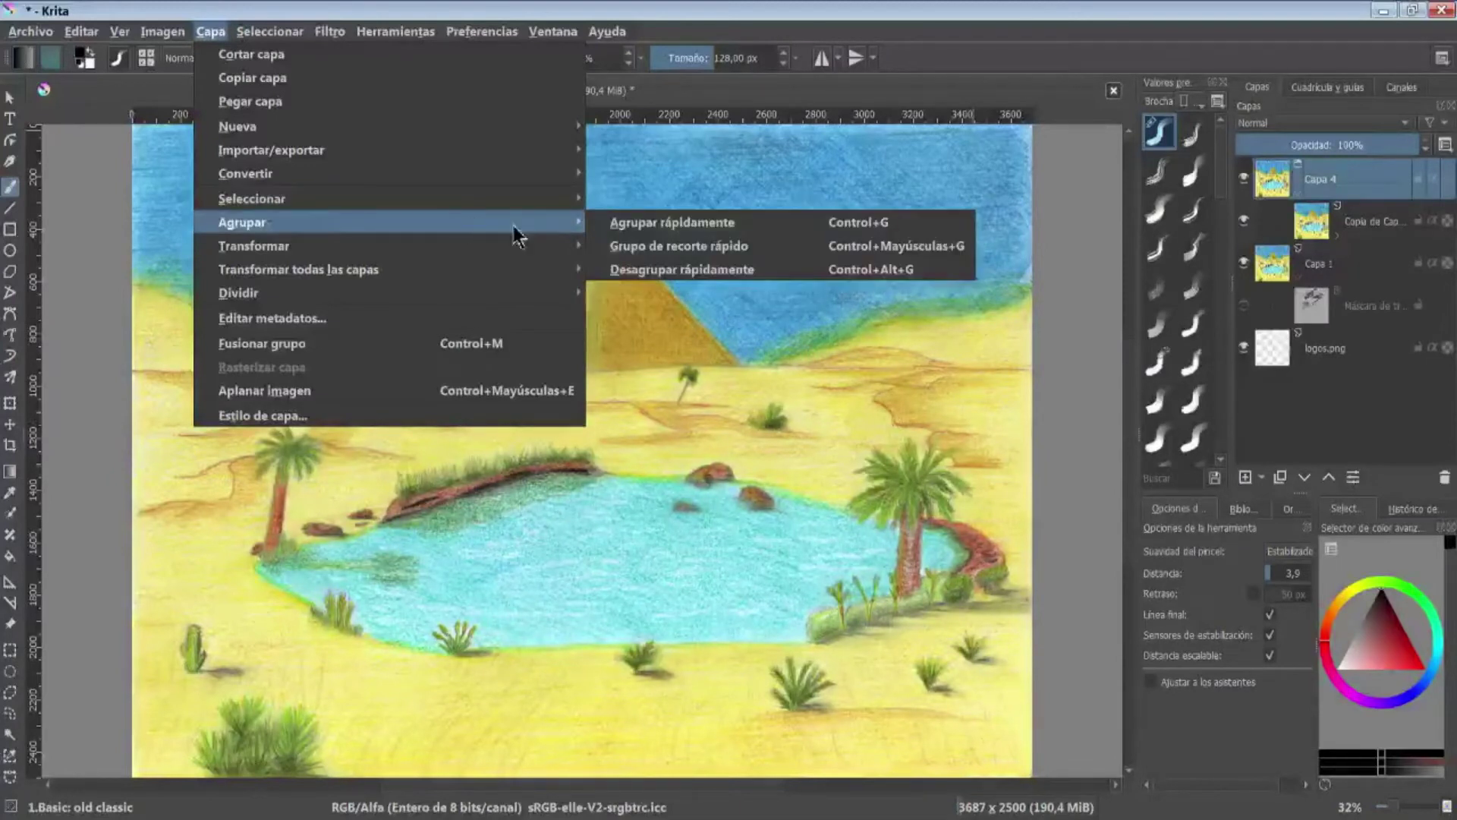
click(668, 268)
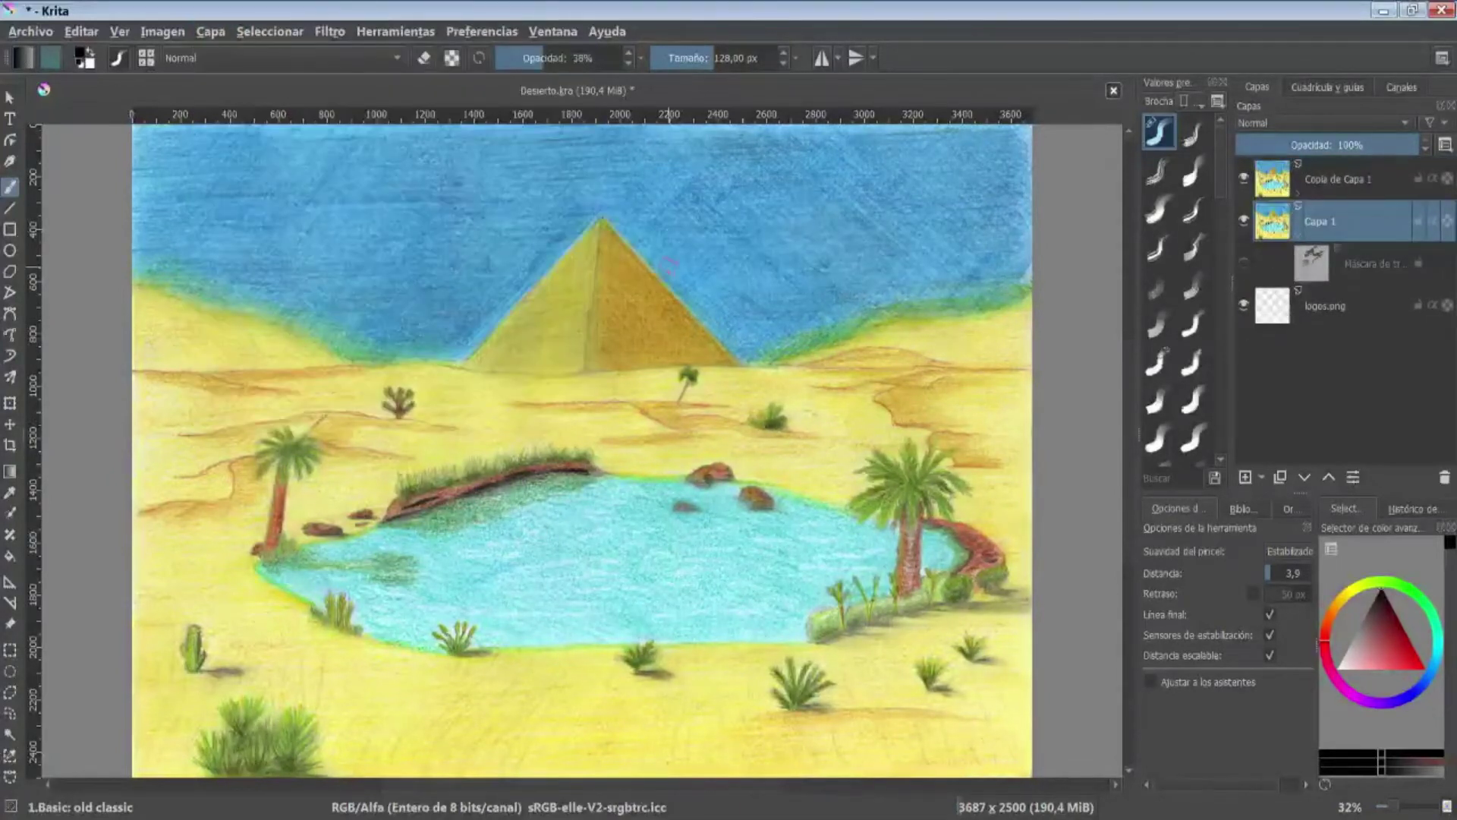
click(1308, 258)
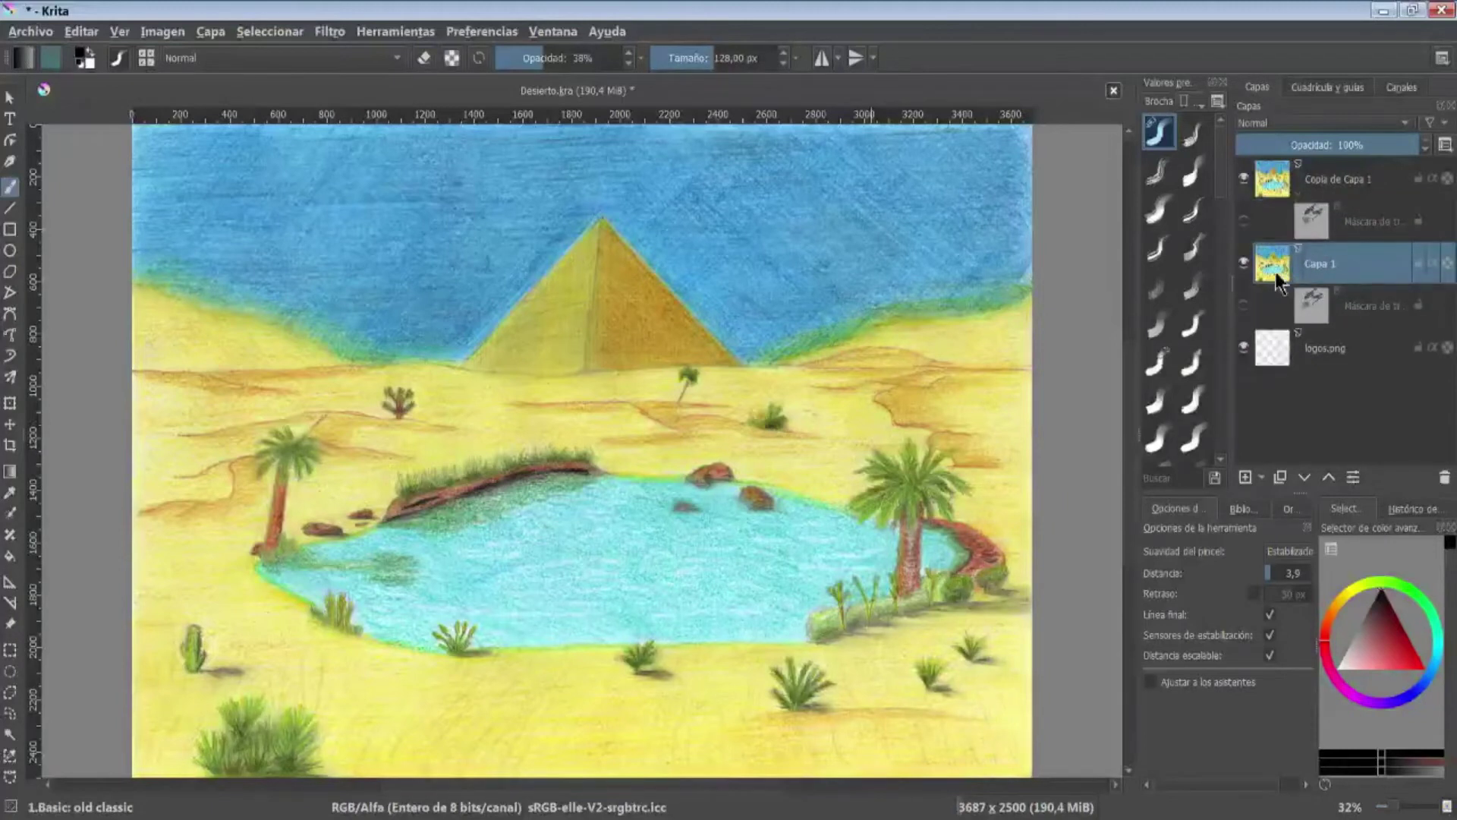
click(210, 31)
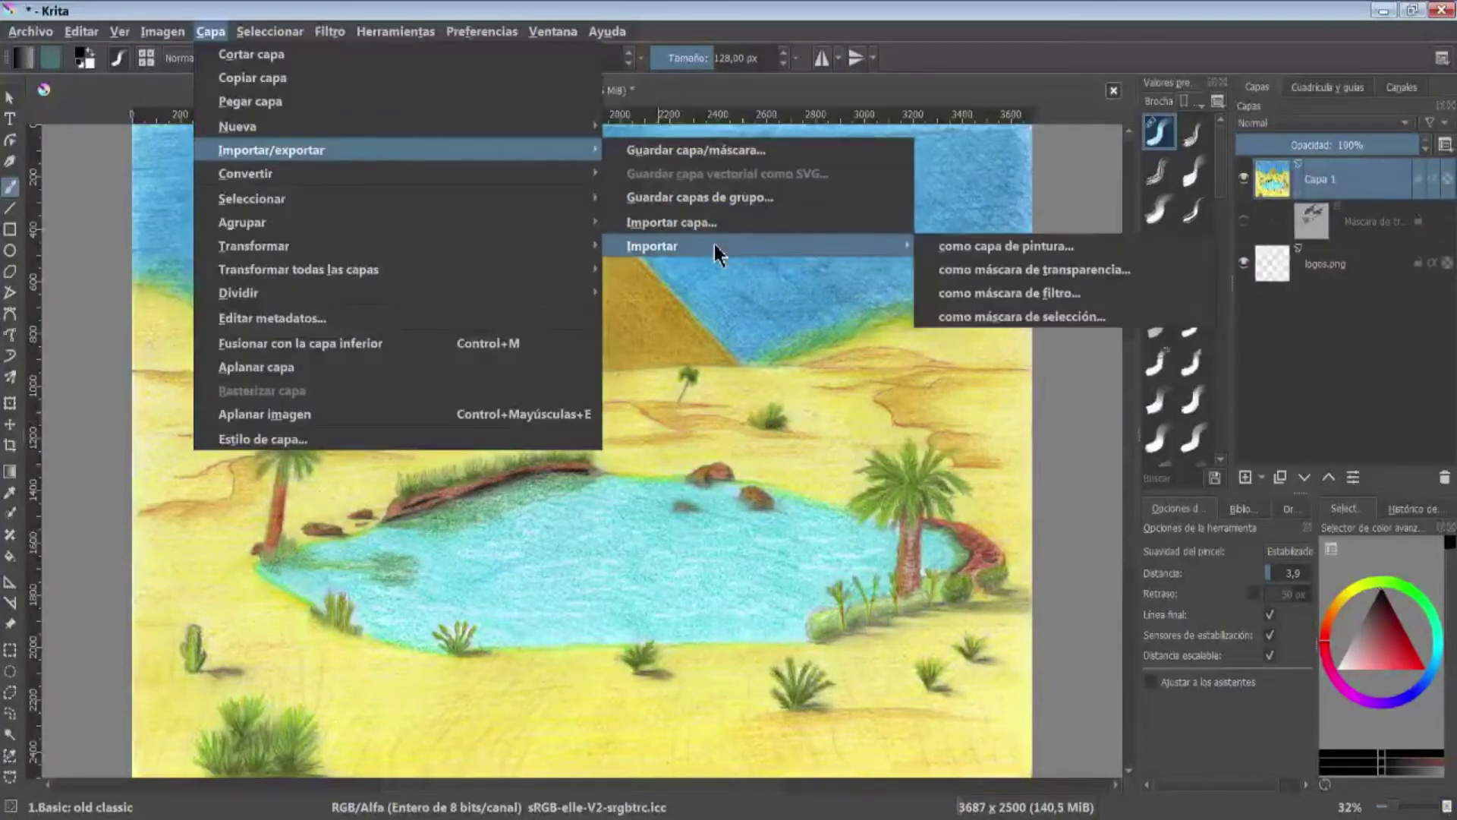
mouse_move(271, 149)
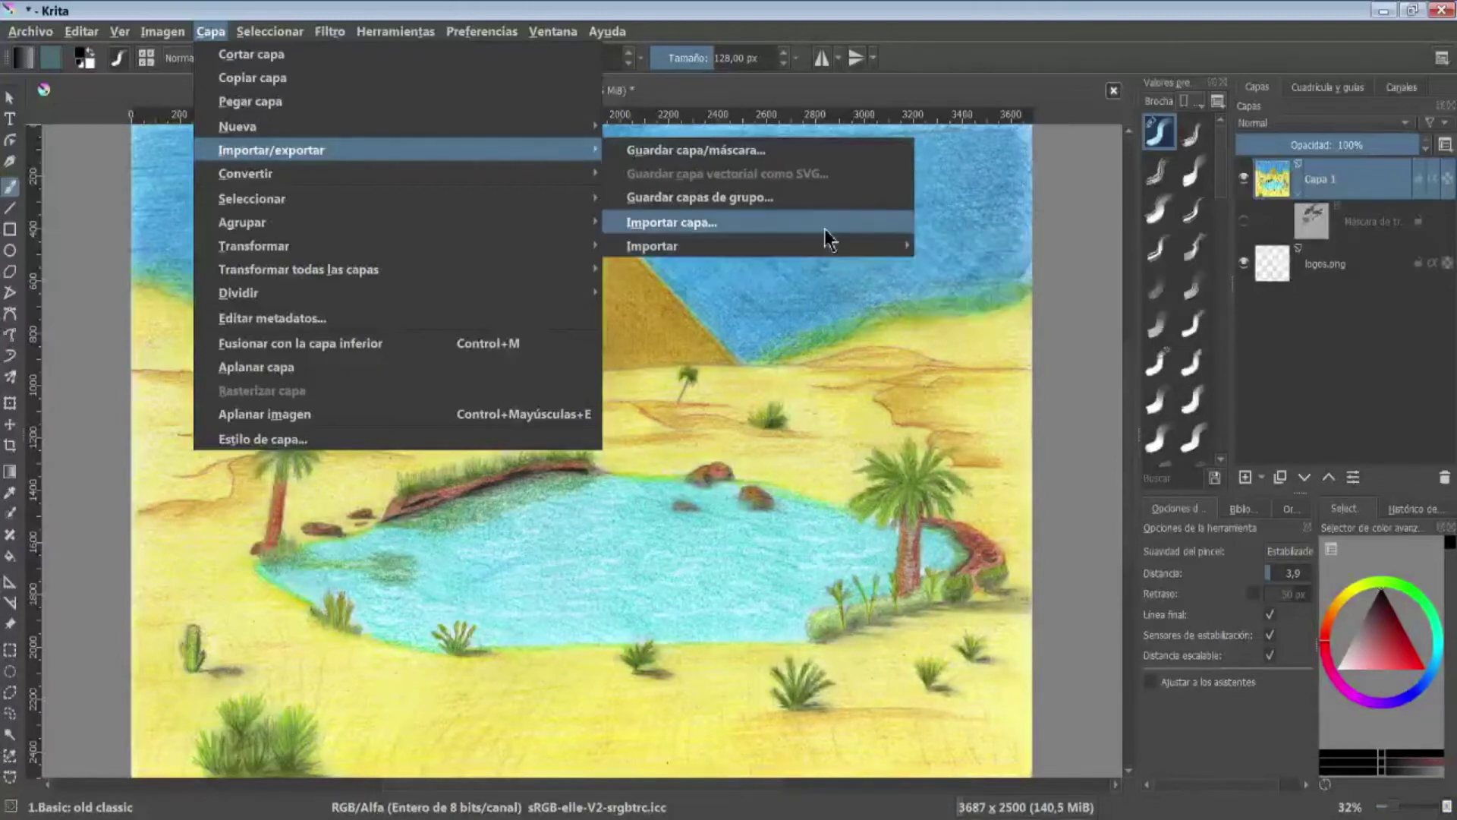
- Import Jirafa.kra from the Tradicional > Jirafa folder as a new top layer
click(736, 220)
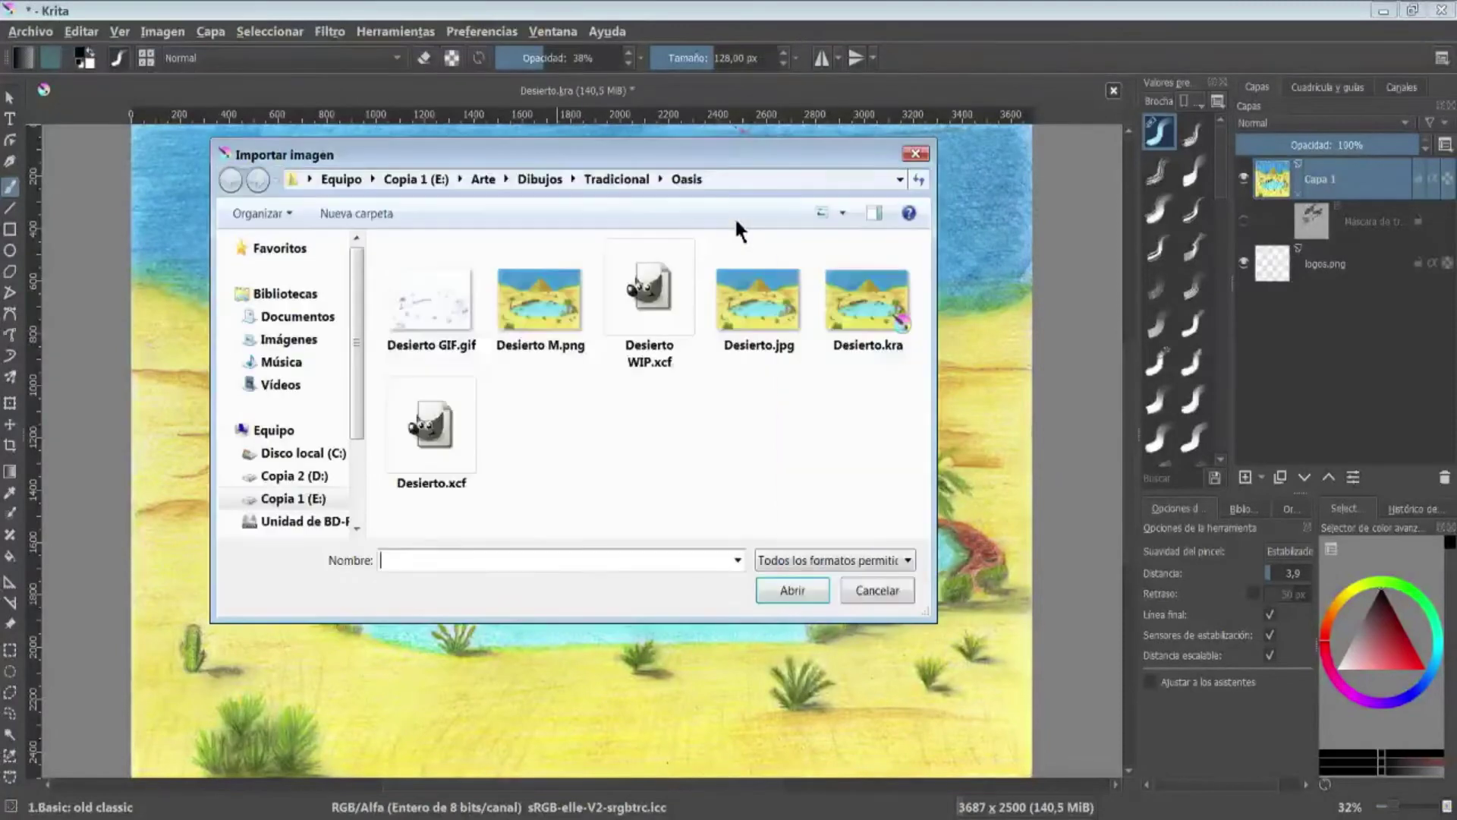
click(619, 180)
double_click(421, 405)
double_click(443, 346)
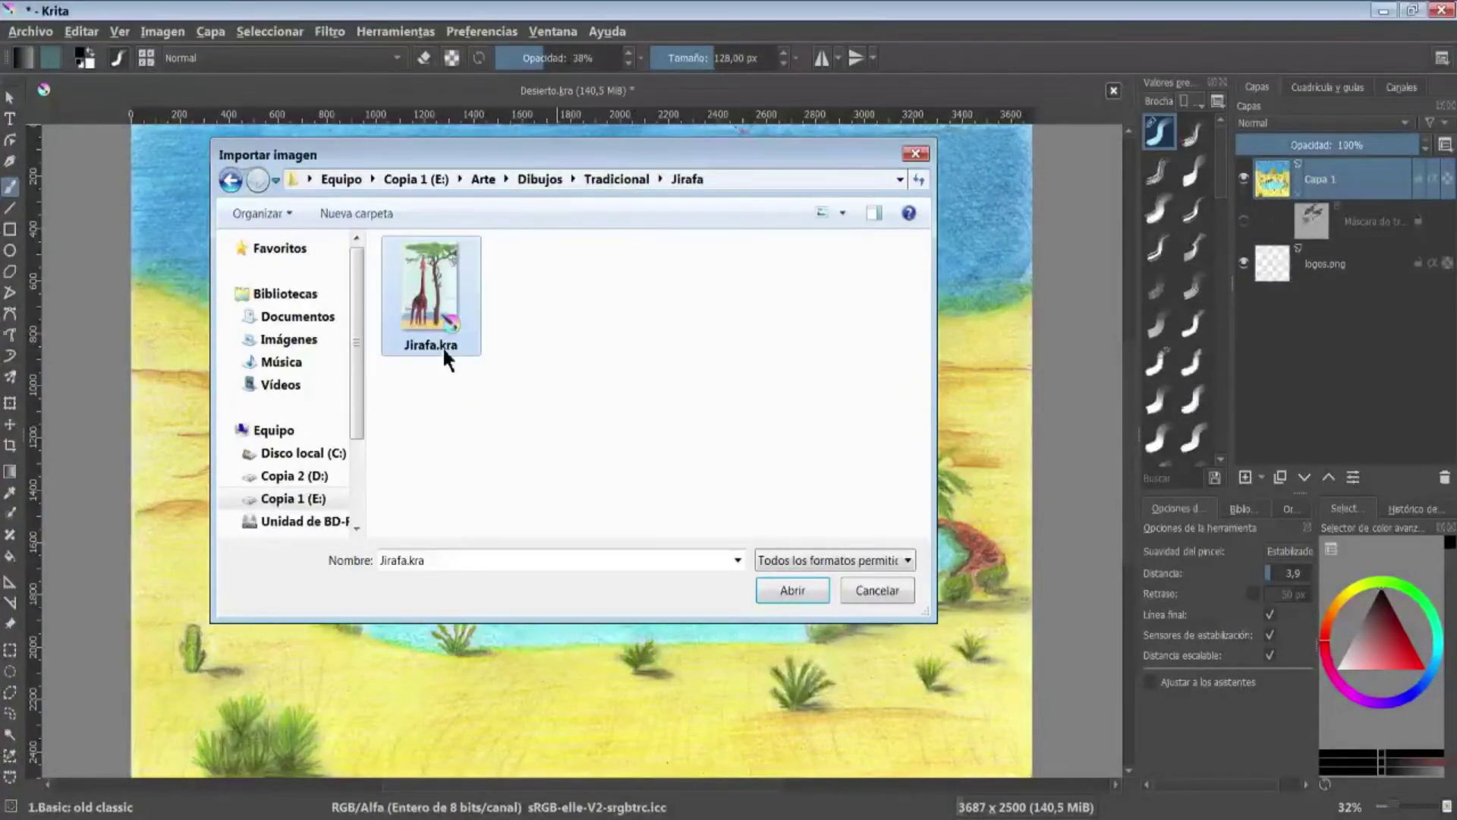
scroll(443, 334, down, 1)
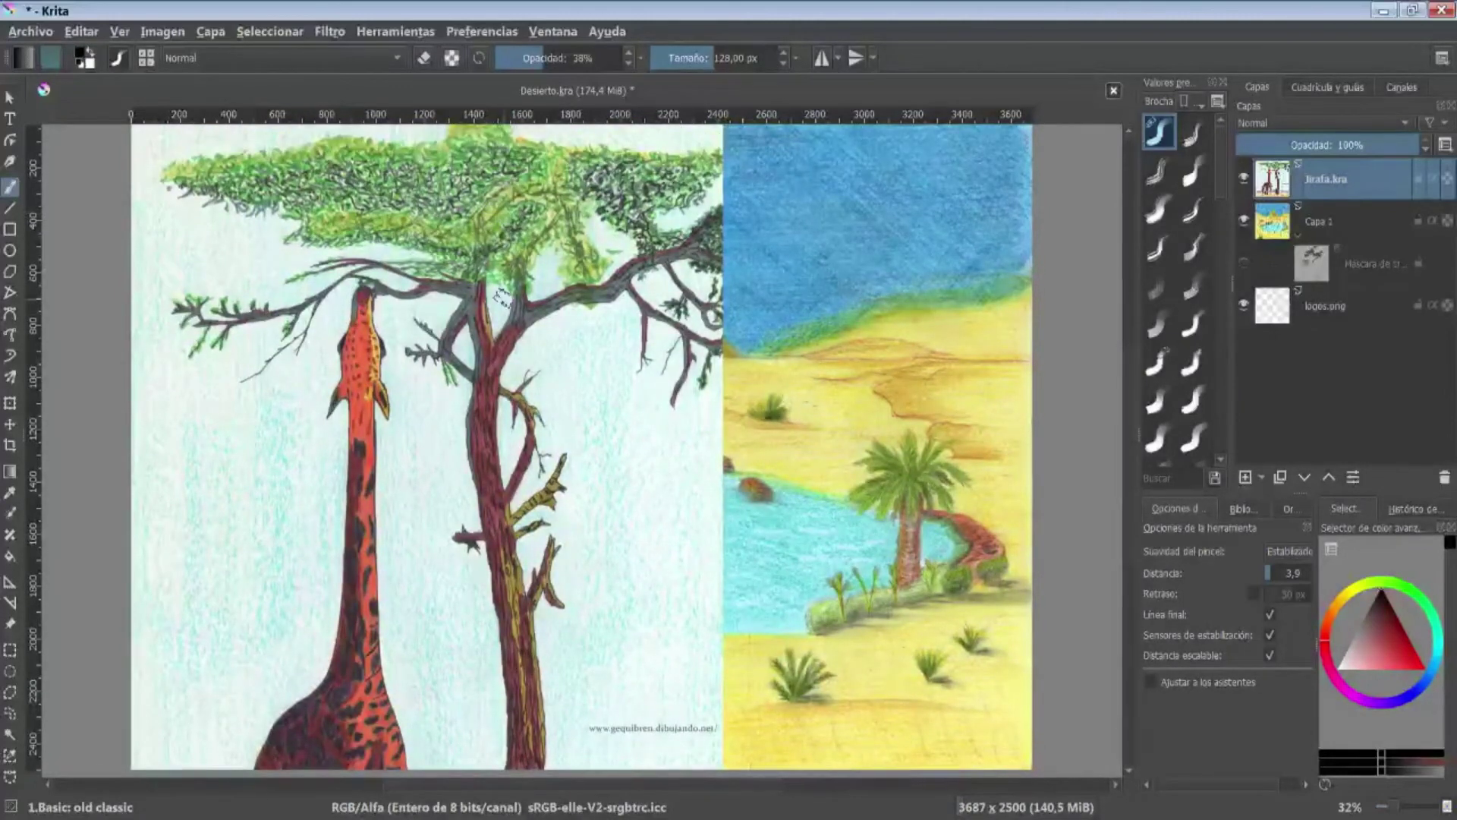
click(199, 33)
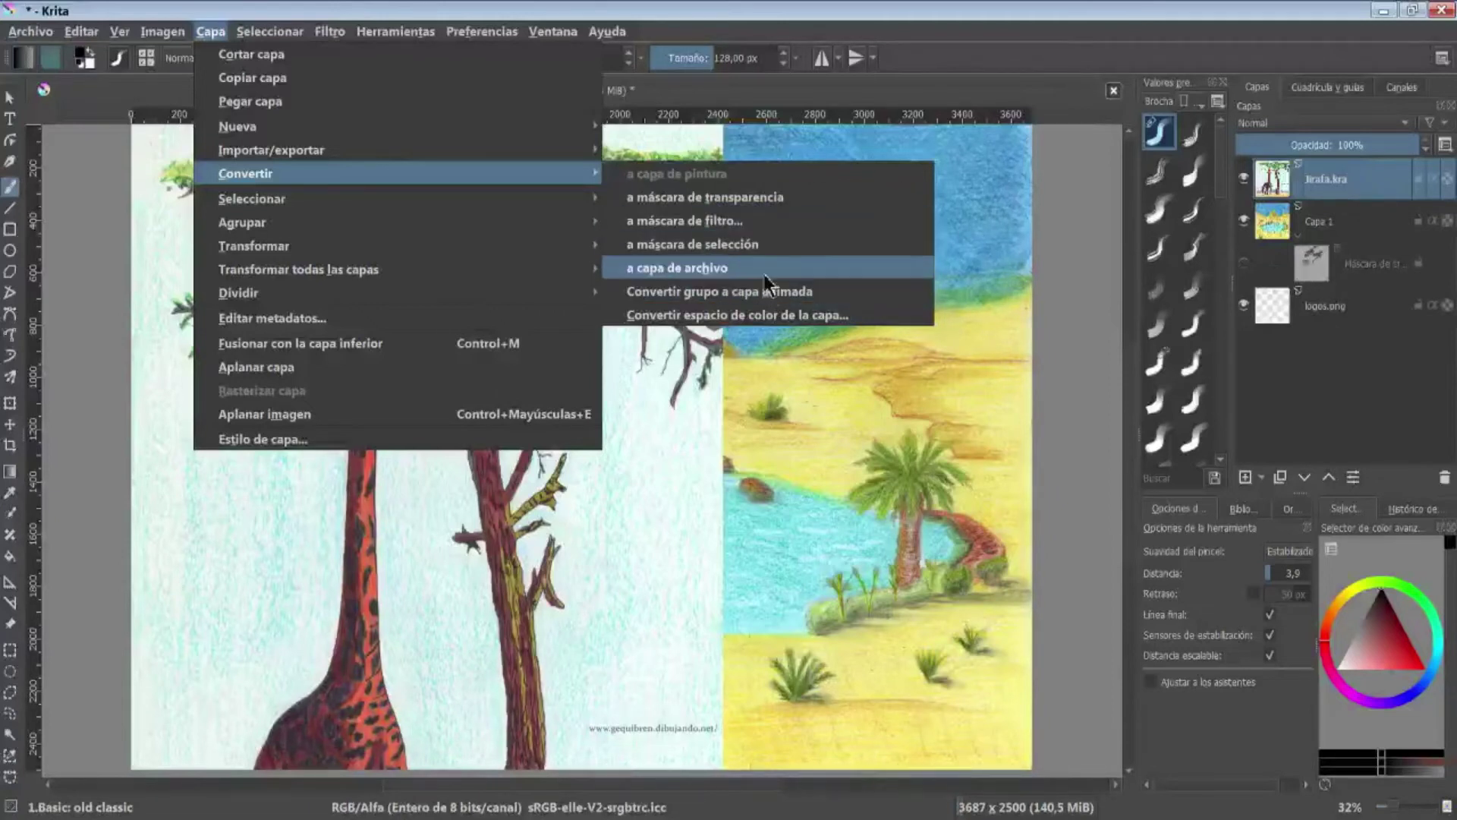
mouse_move(252, 199)
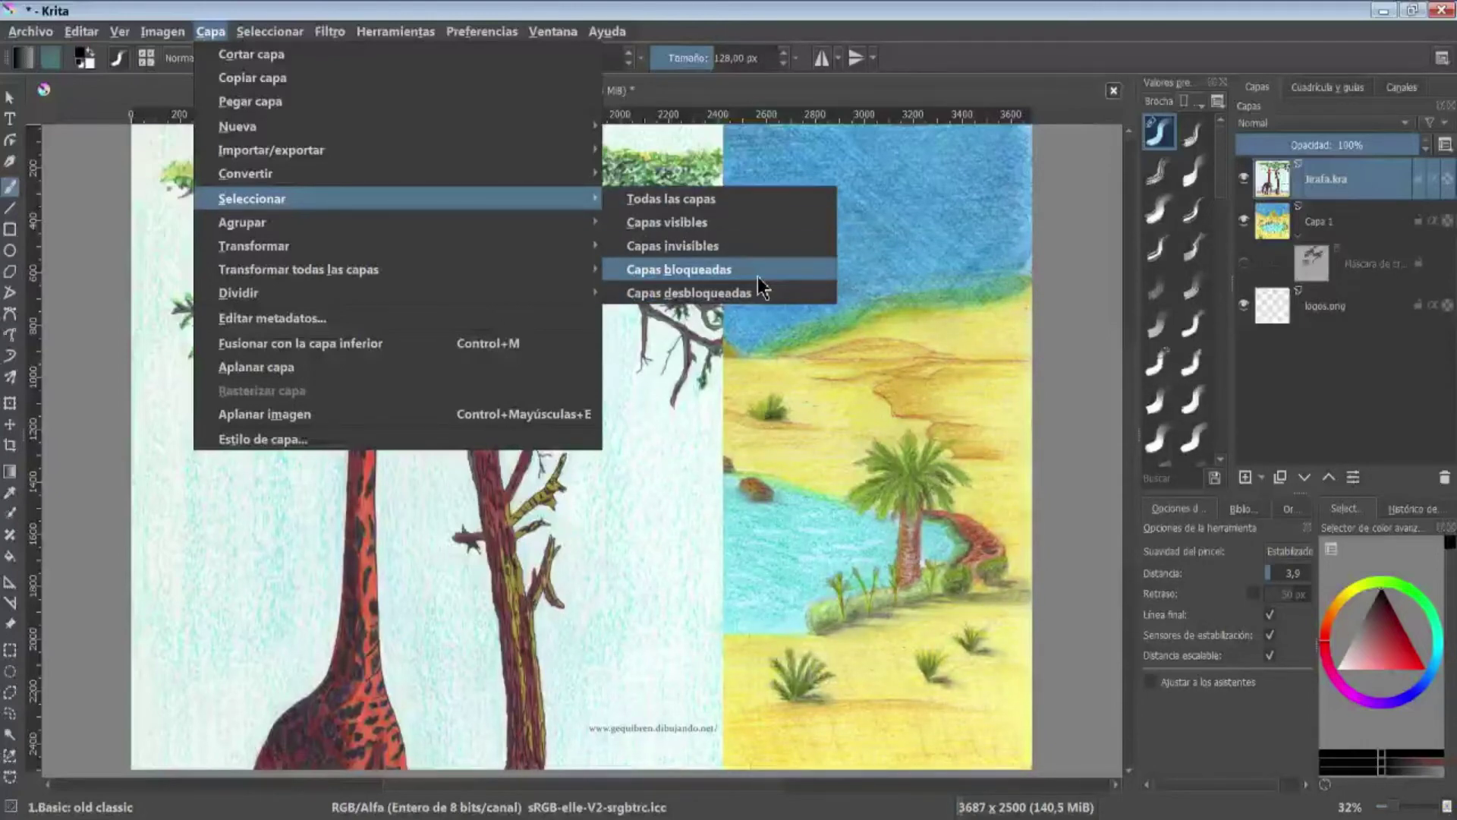
- Toggle the Jirafa.kra layer's visibility and unlock it for painting
click(1166, 298)
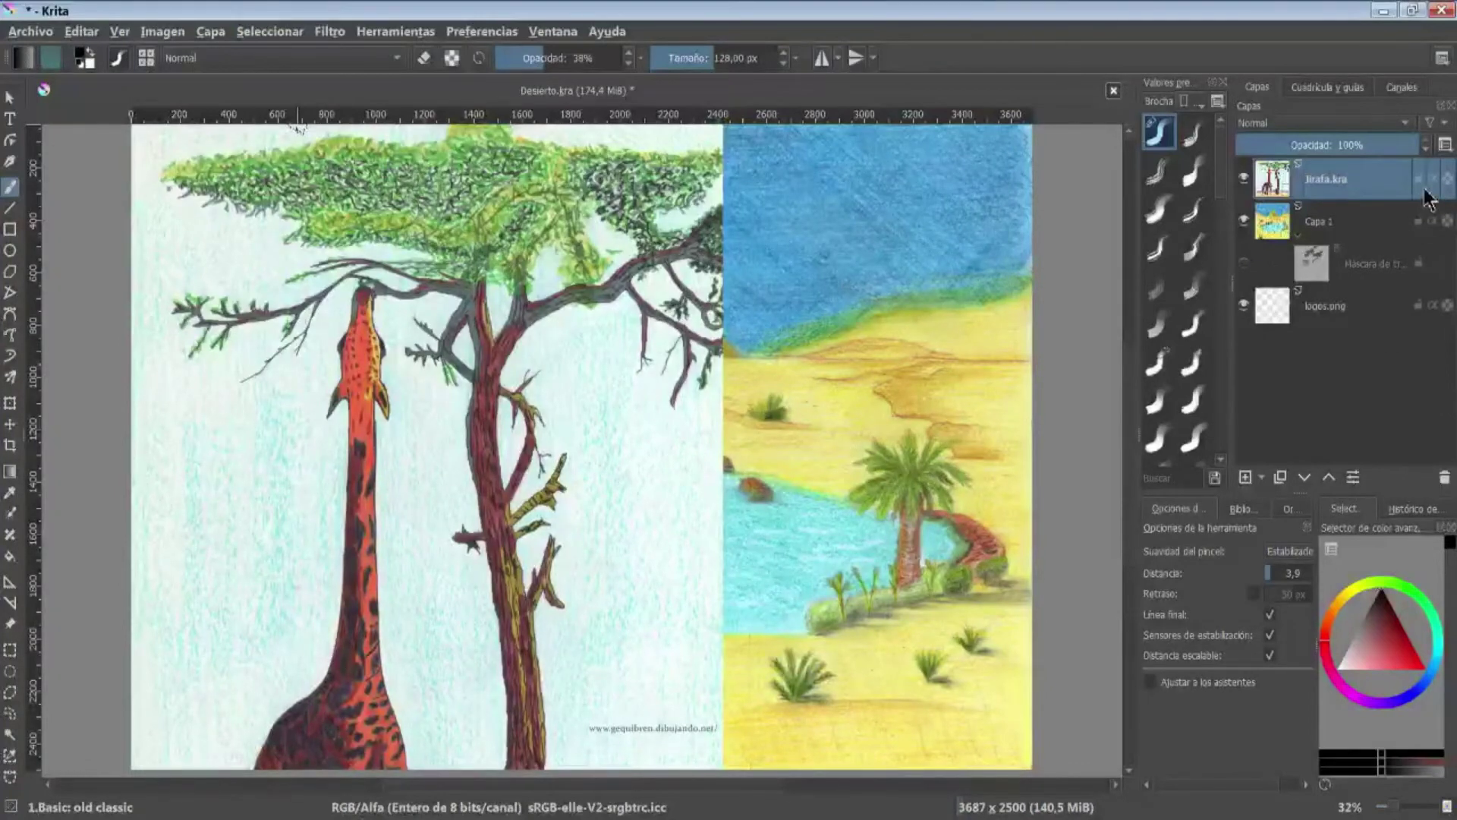
click(1244, 182)
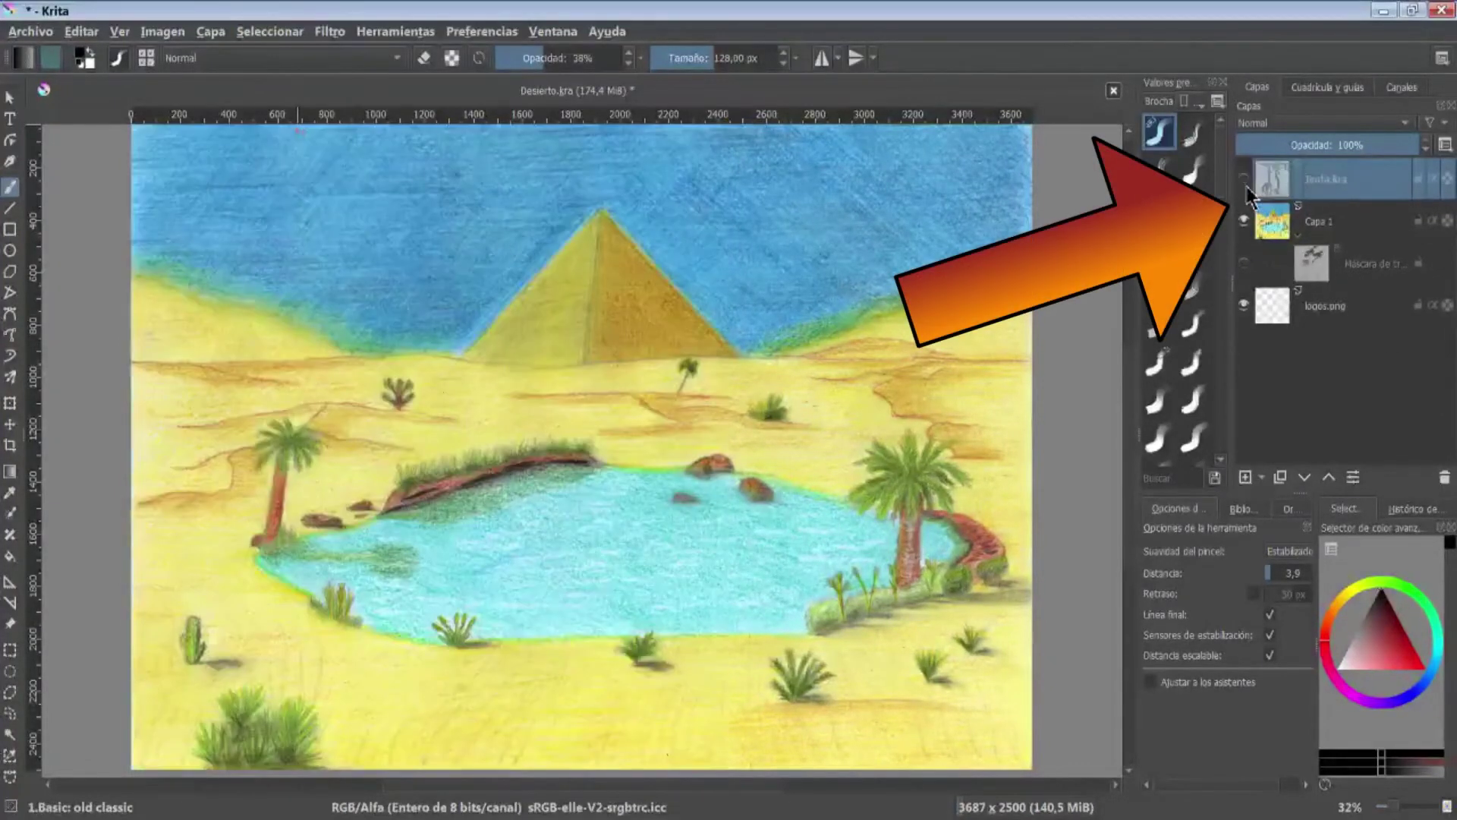
click(1244, 182)
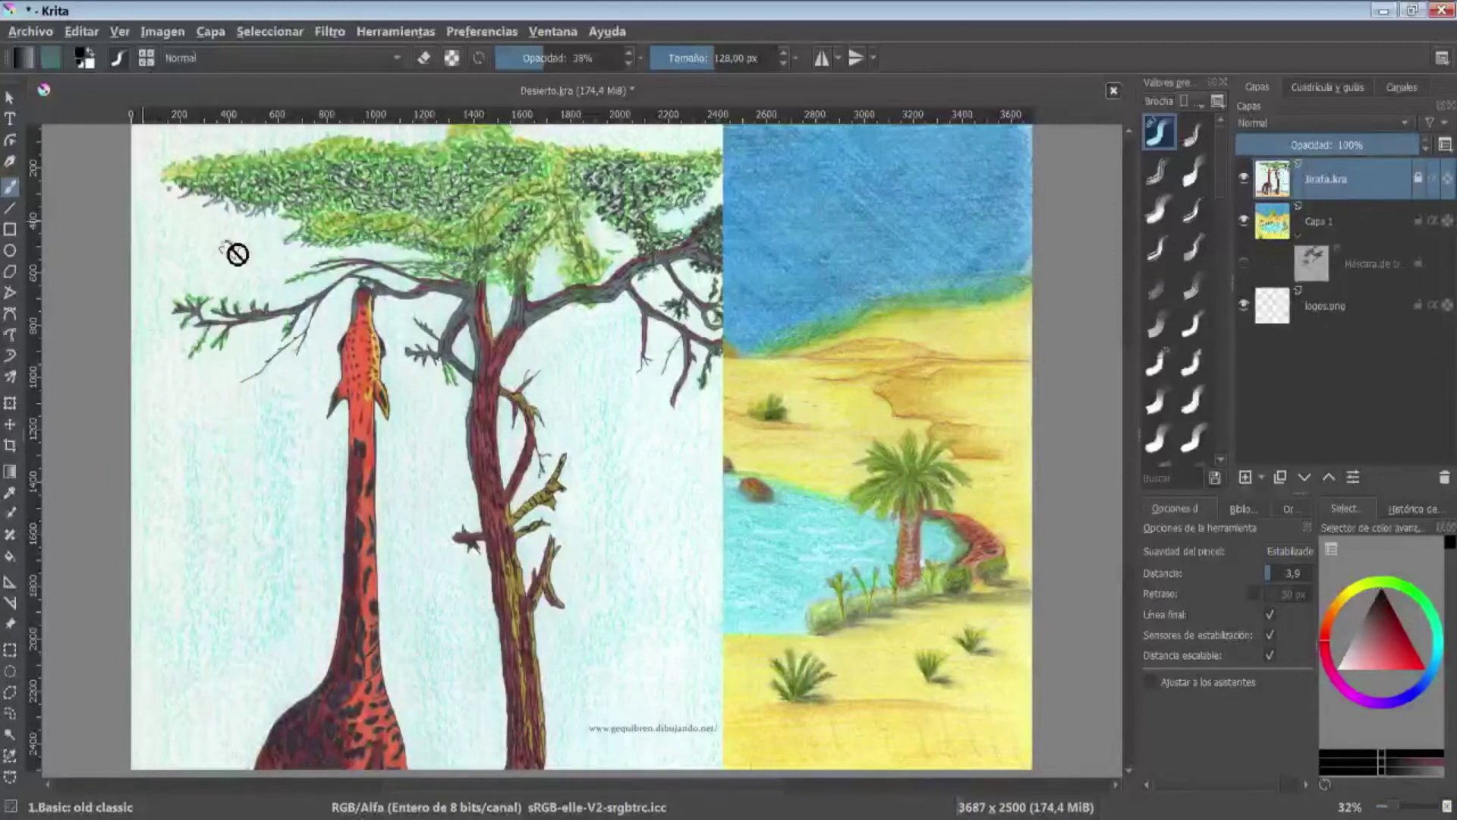
click(1425, 180)
- Paint test grey strokes beside the tree on the giraffe layer
drag(494, 375, 630, 371)
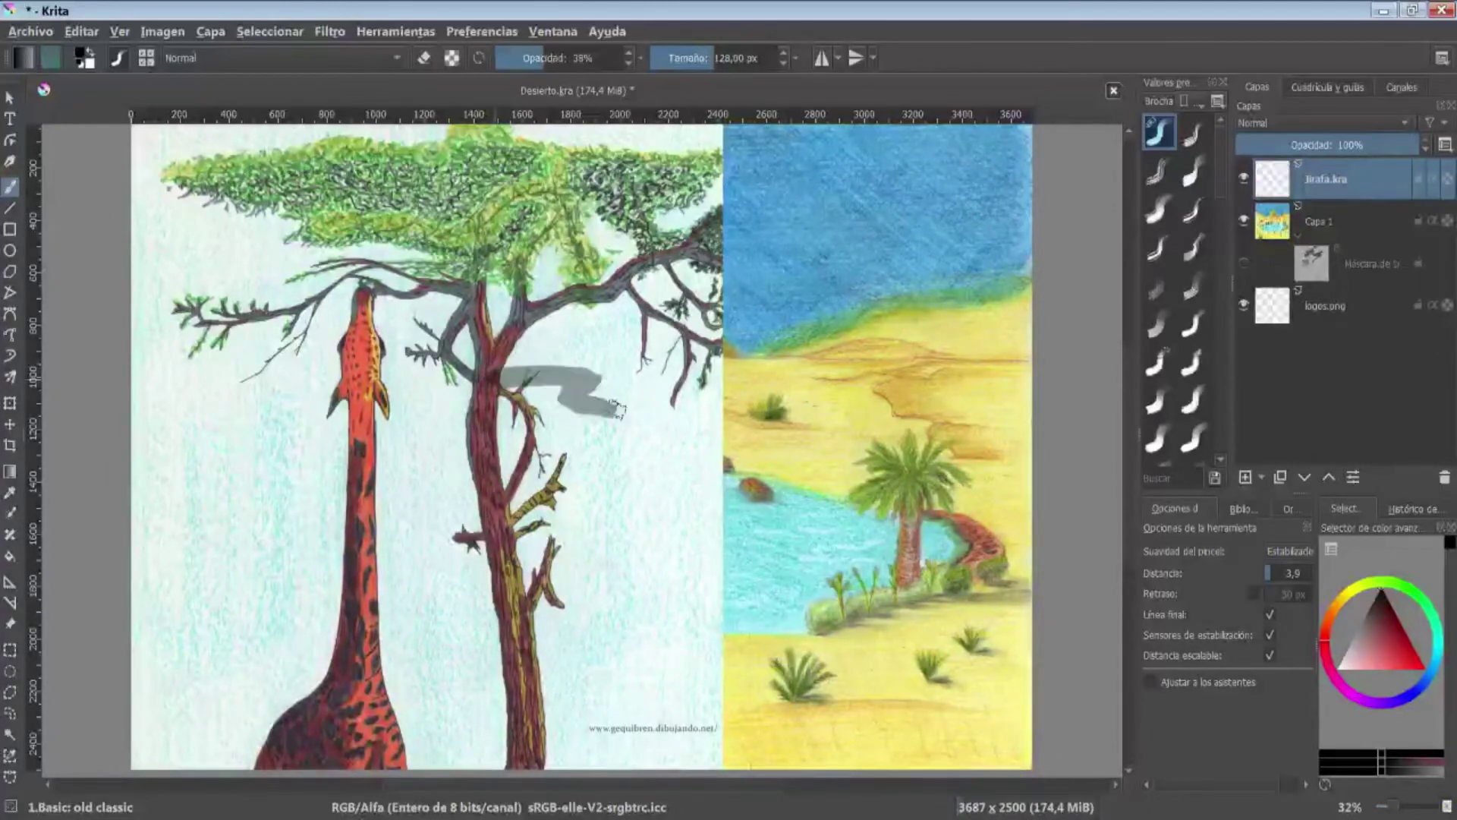
drag(561, 425, 645, 409)
mouse_move(607, 322)
mouse_down()
mouse_move(592, 388)
mouse_move(645, 342)
mouse_up()
drag(516, 402, 660, 485)
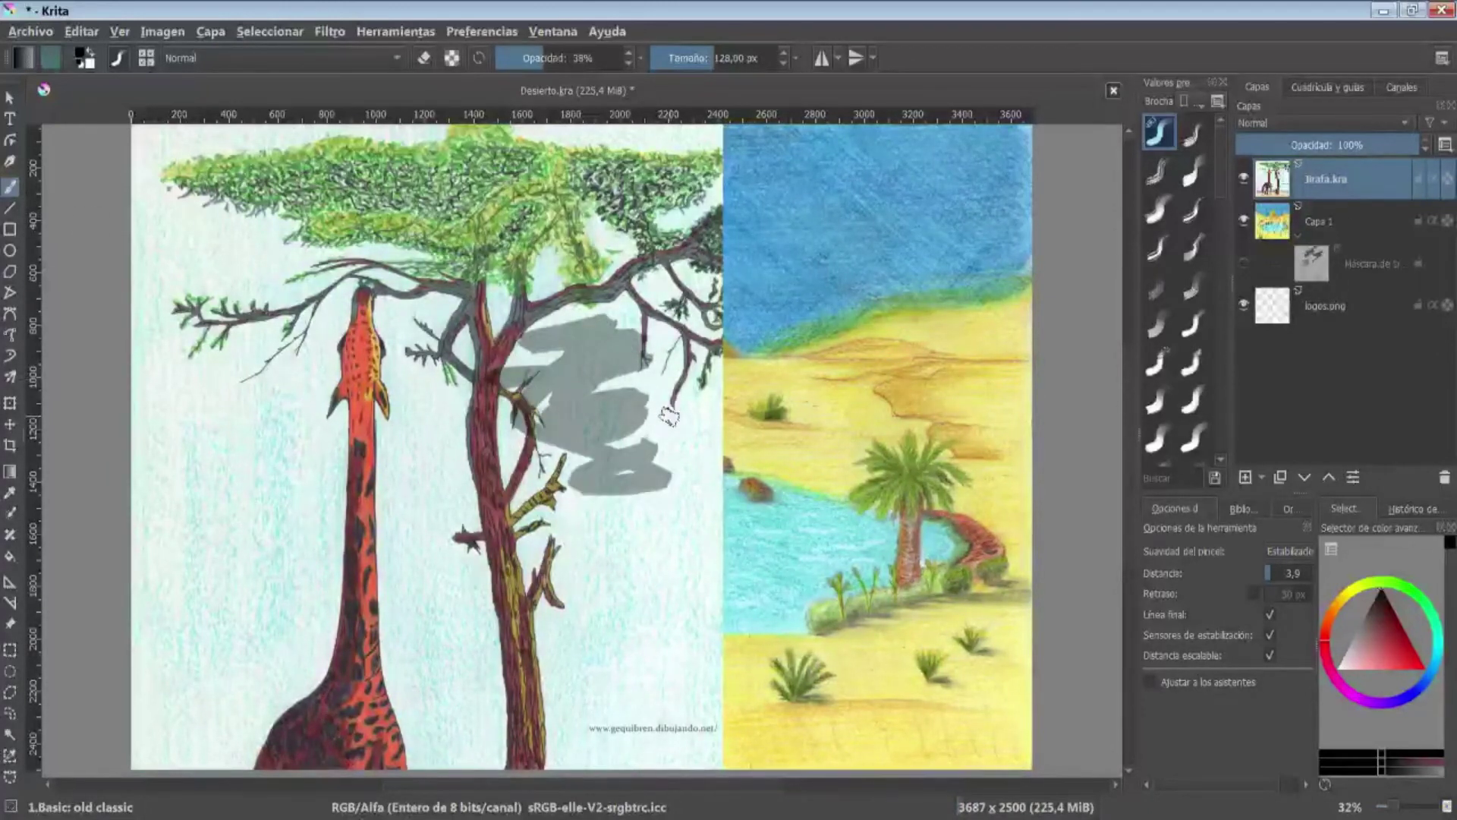
drag(668, 409, 683, 379)
click(210, 31)
mouse_move(253, 245)
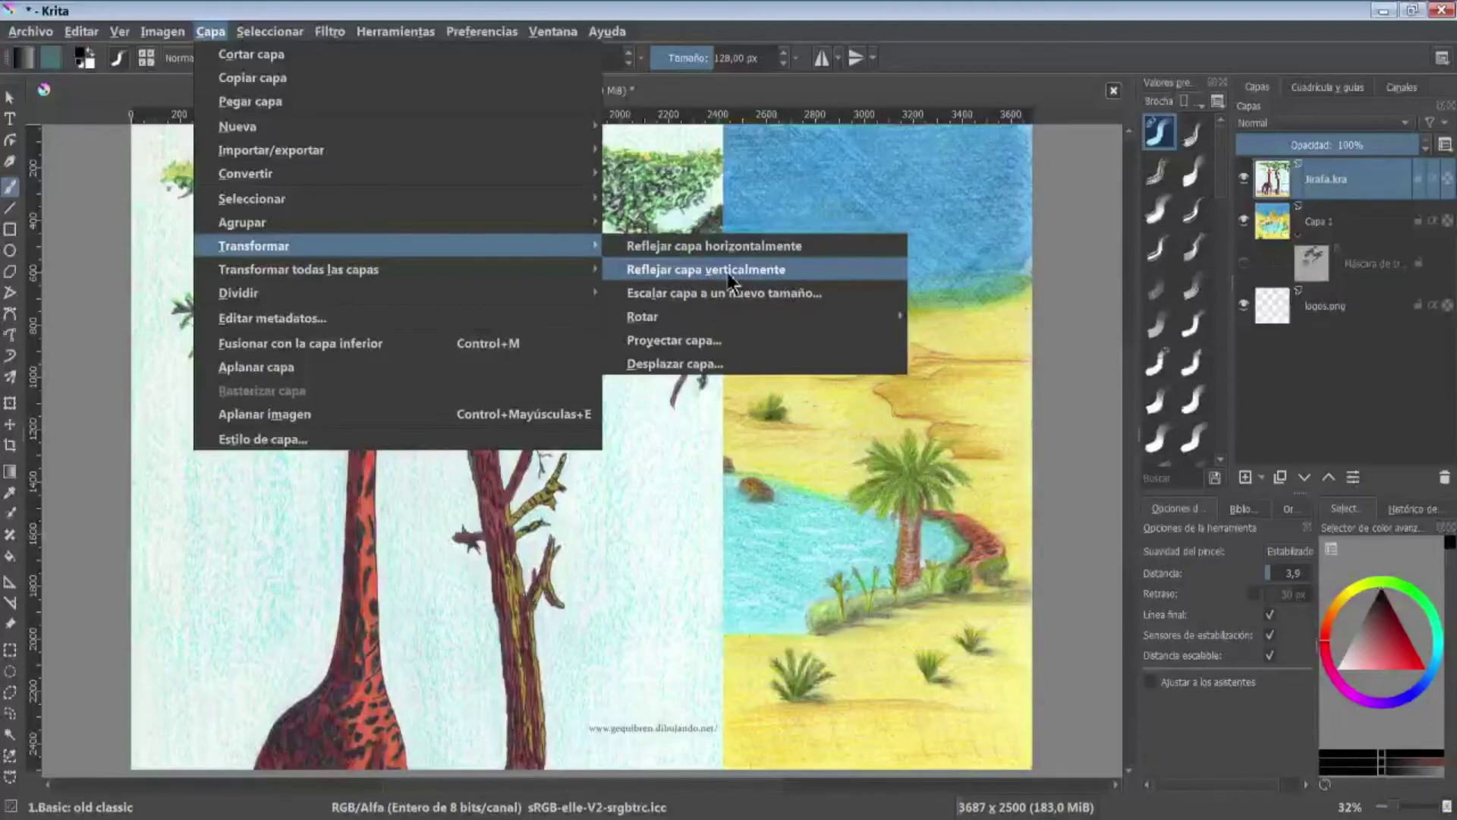
- Rotate the giraffe layer 90° clockwise, then rotate all layers 90° counterclockwise
click(945, 341)
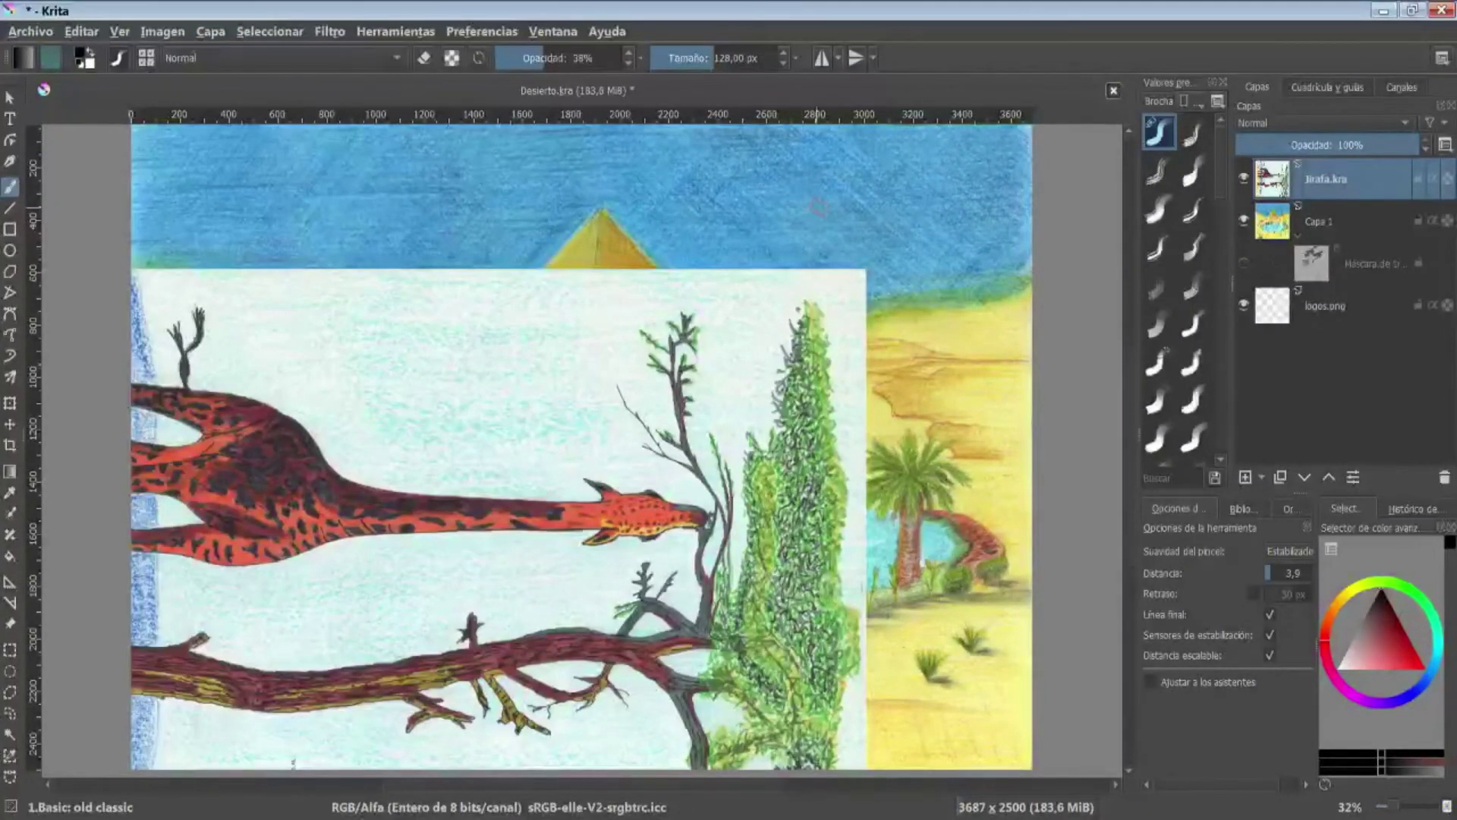
click(210, 33)
mouse_move(298, 269)
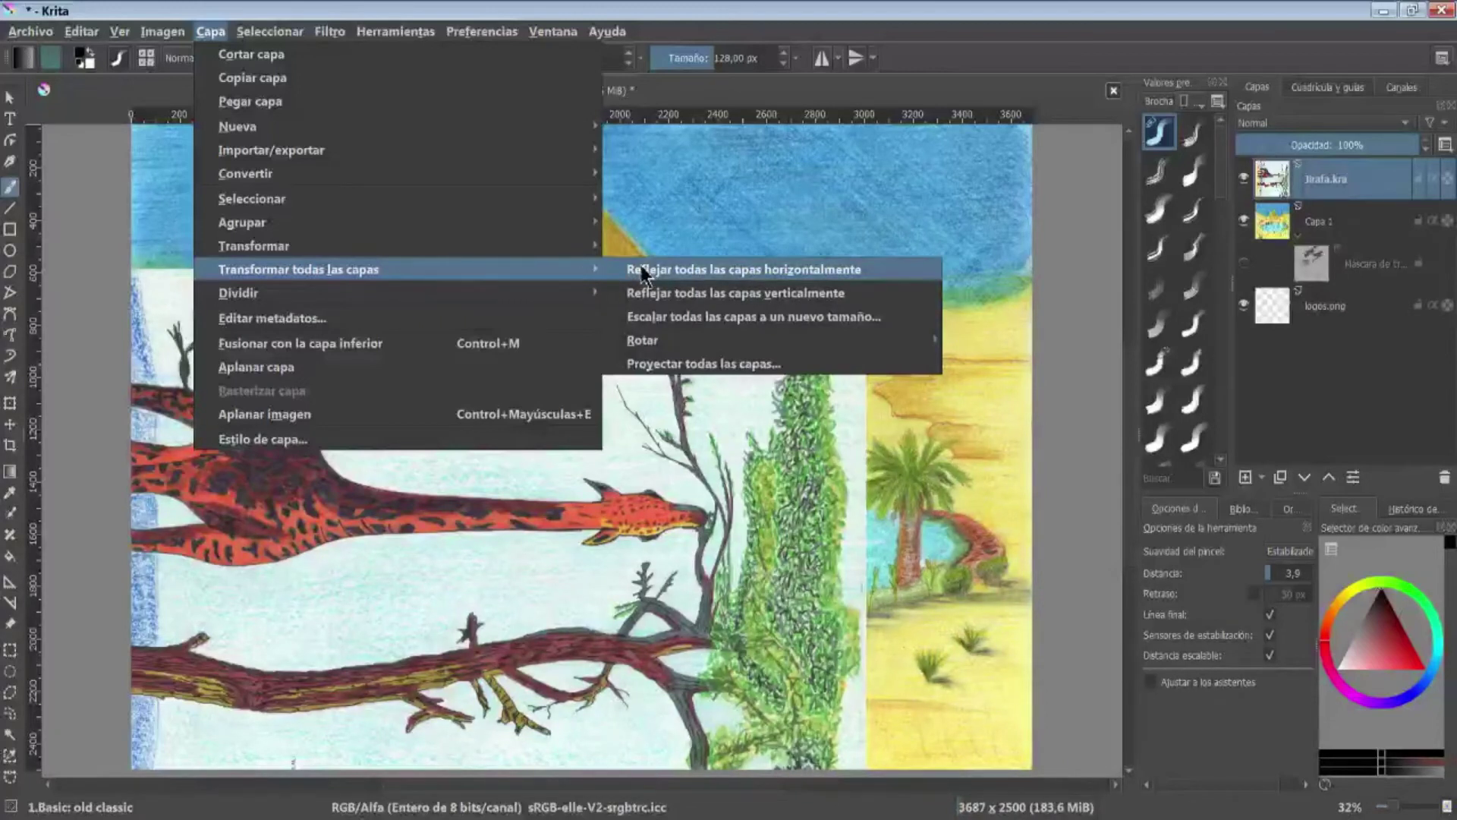
mouse_move(642, 339)
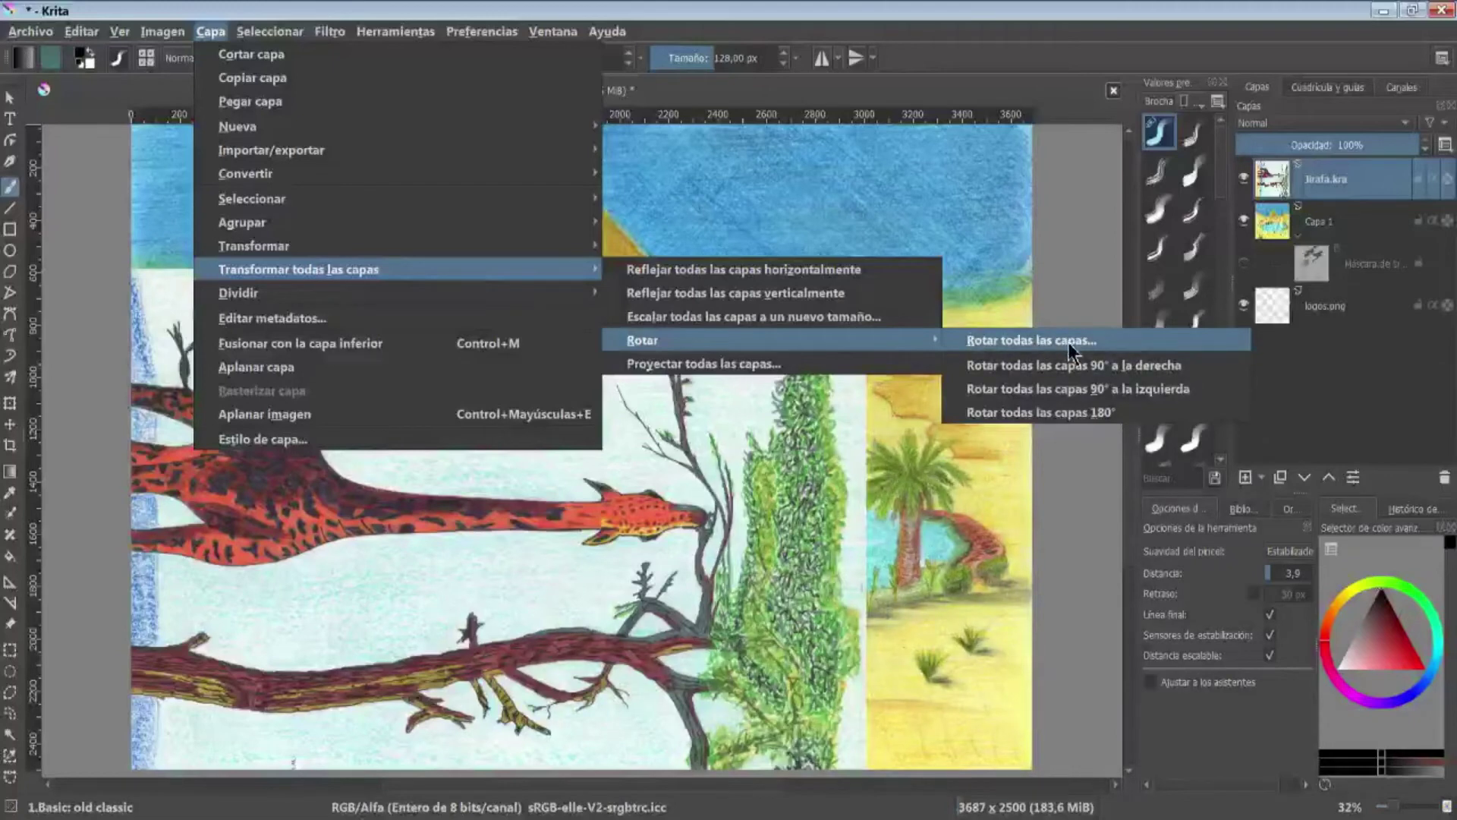
click(1077, 388)
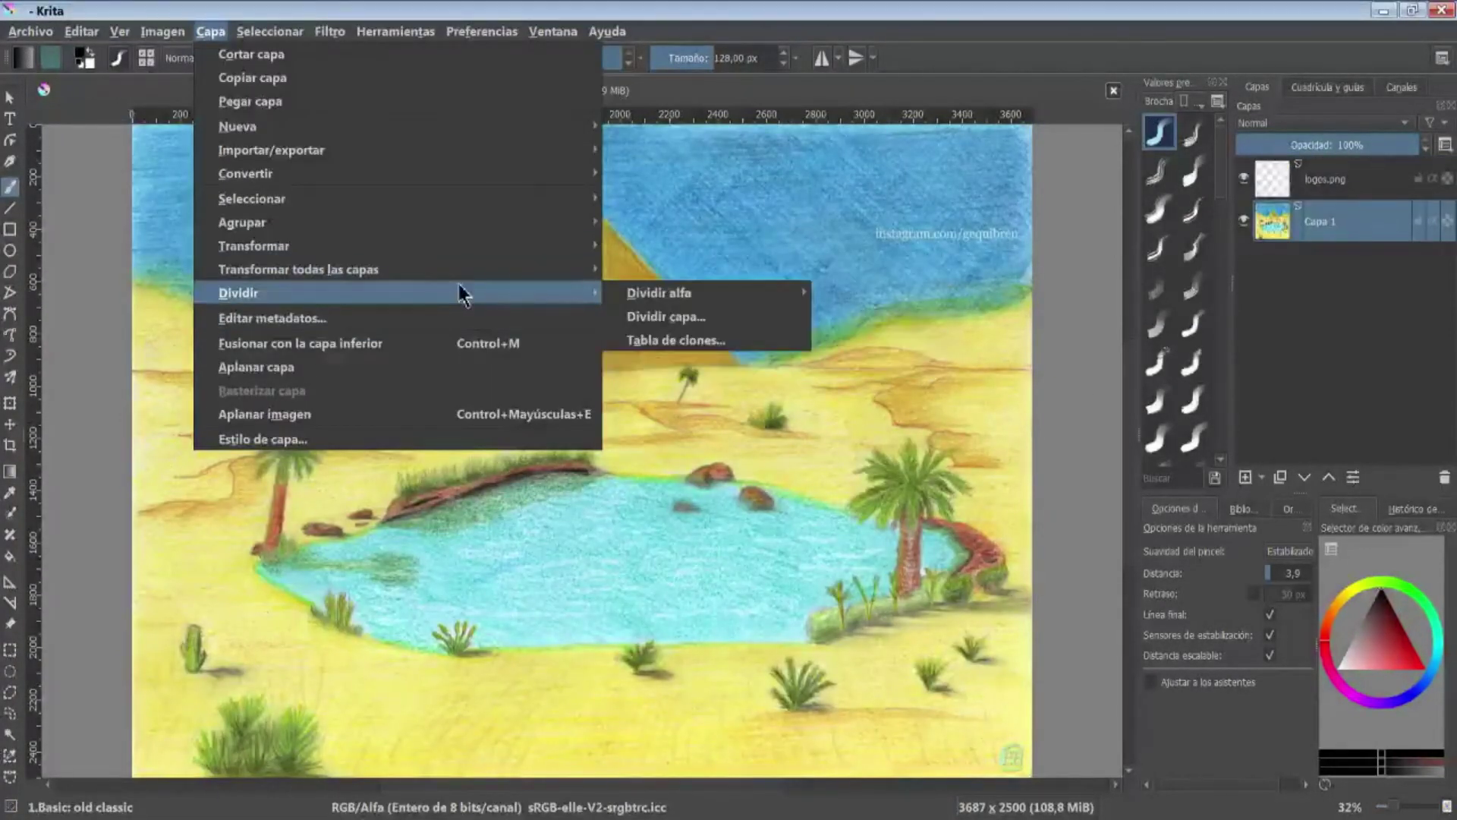
mouse_move(658, 293)
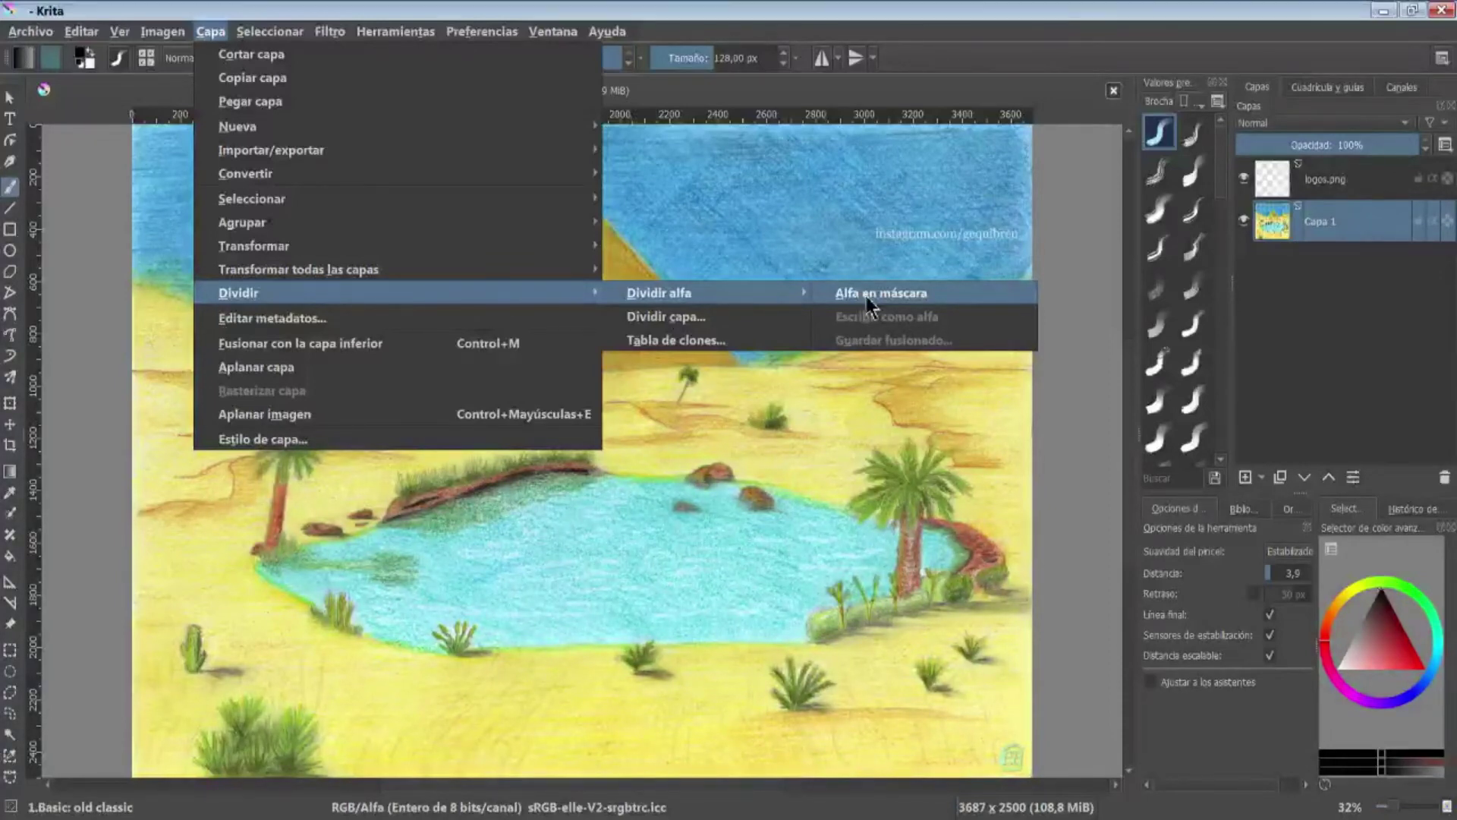
- Convert Capa 1's alpha into a mask, paint see-through bands across the scene, and toggle it
click(867, 296)
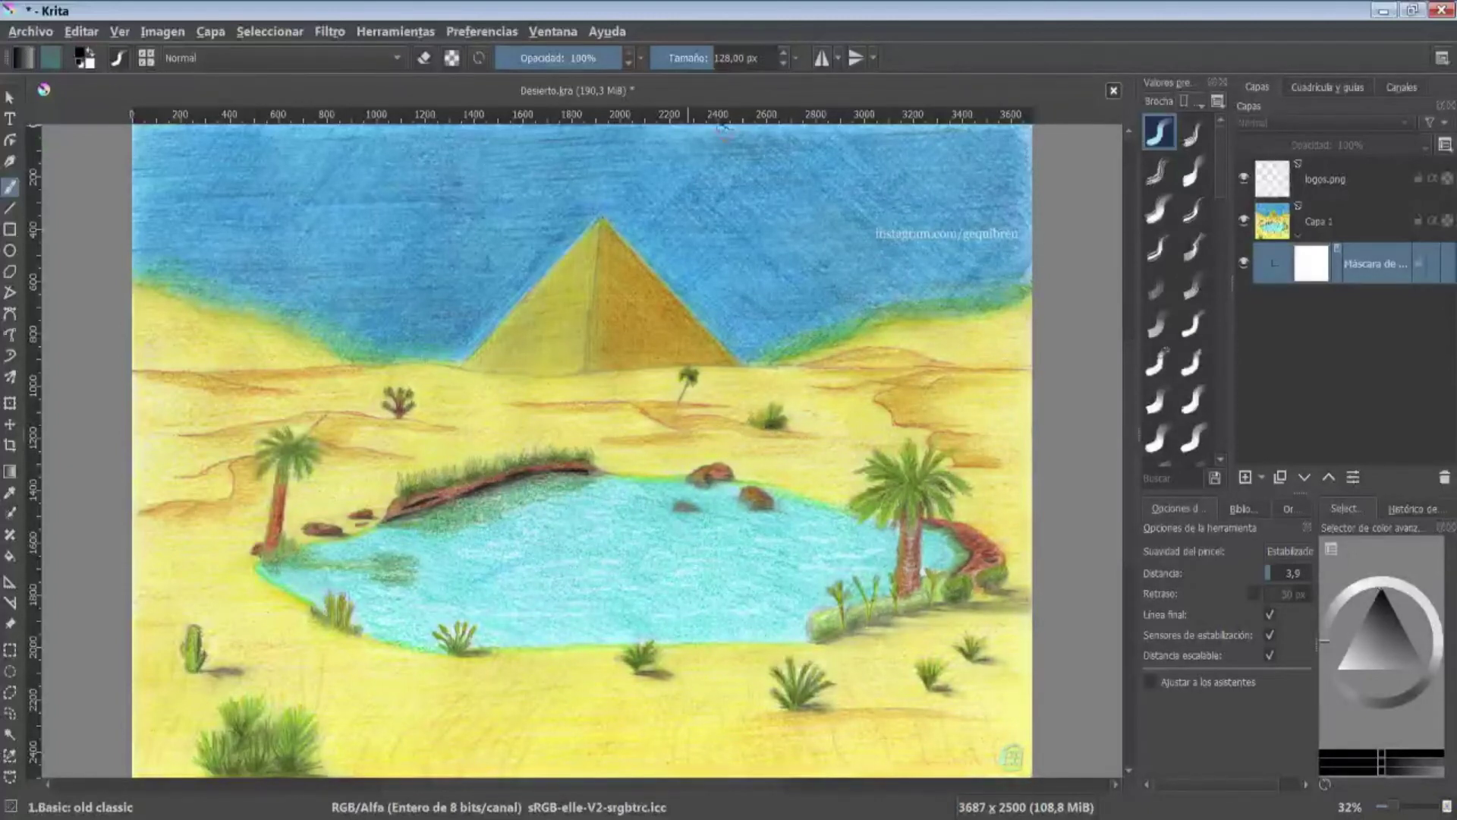
drag(137, 490, 618, 376)
mouse_move(547, 326)
mouse_down()
mouse_move(618, 256)
mouse_move(608, 371)
mouse_up()
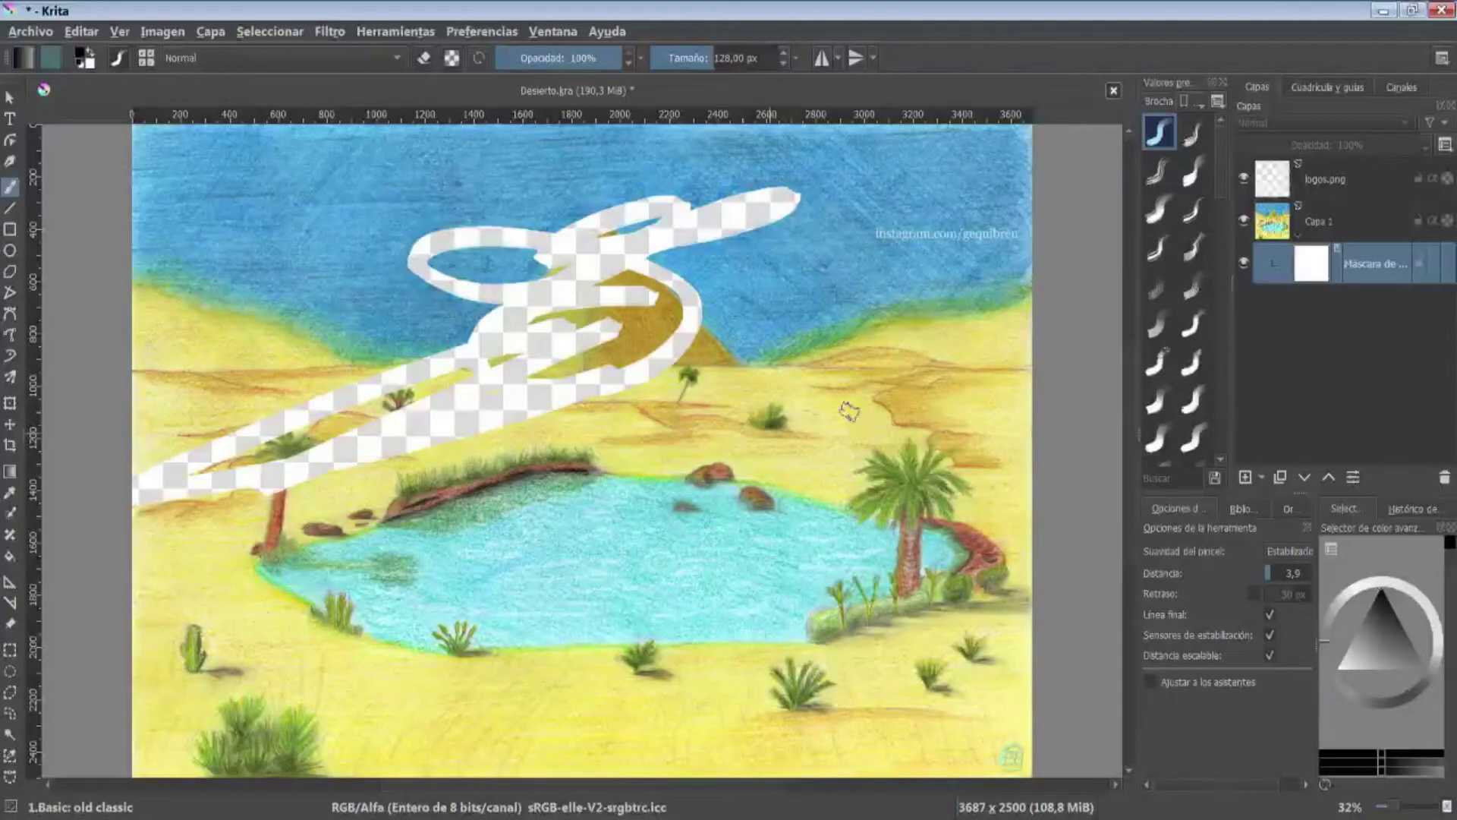
click(1249, 265)
click(210, 31)
mouse_move(399, 293)
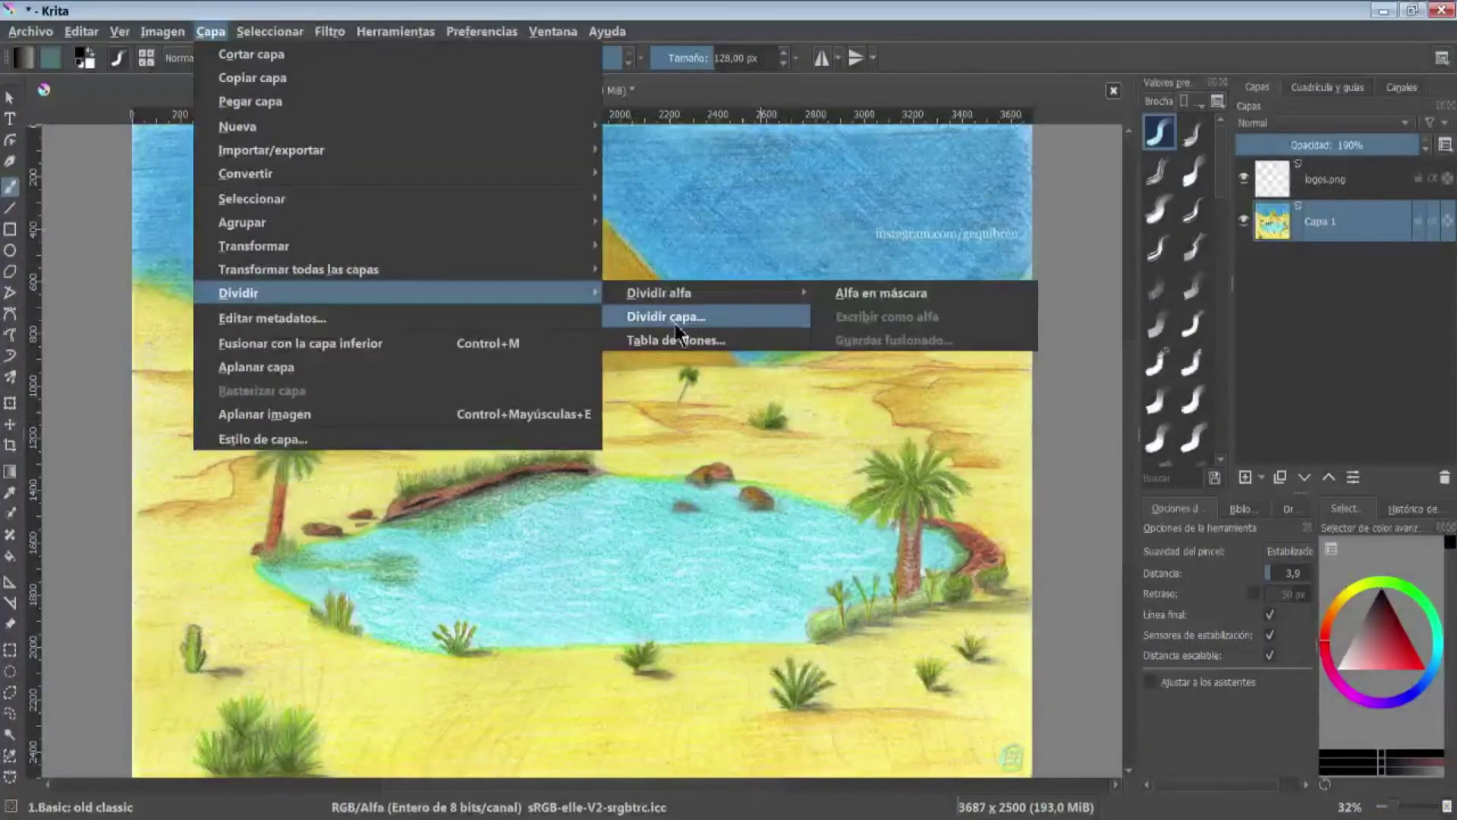
- Divide Capa 1 by colour with Borrosidad 45, Ignorar opacidad and Ocultar la capa original ticked
click(676, 317)
click(661, 312)
click(638, 332)
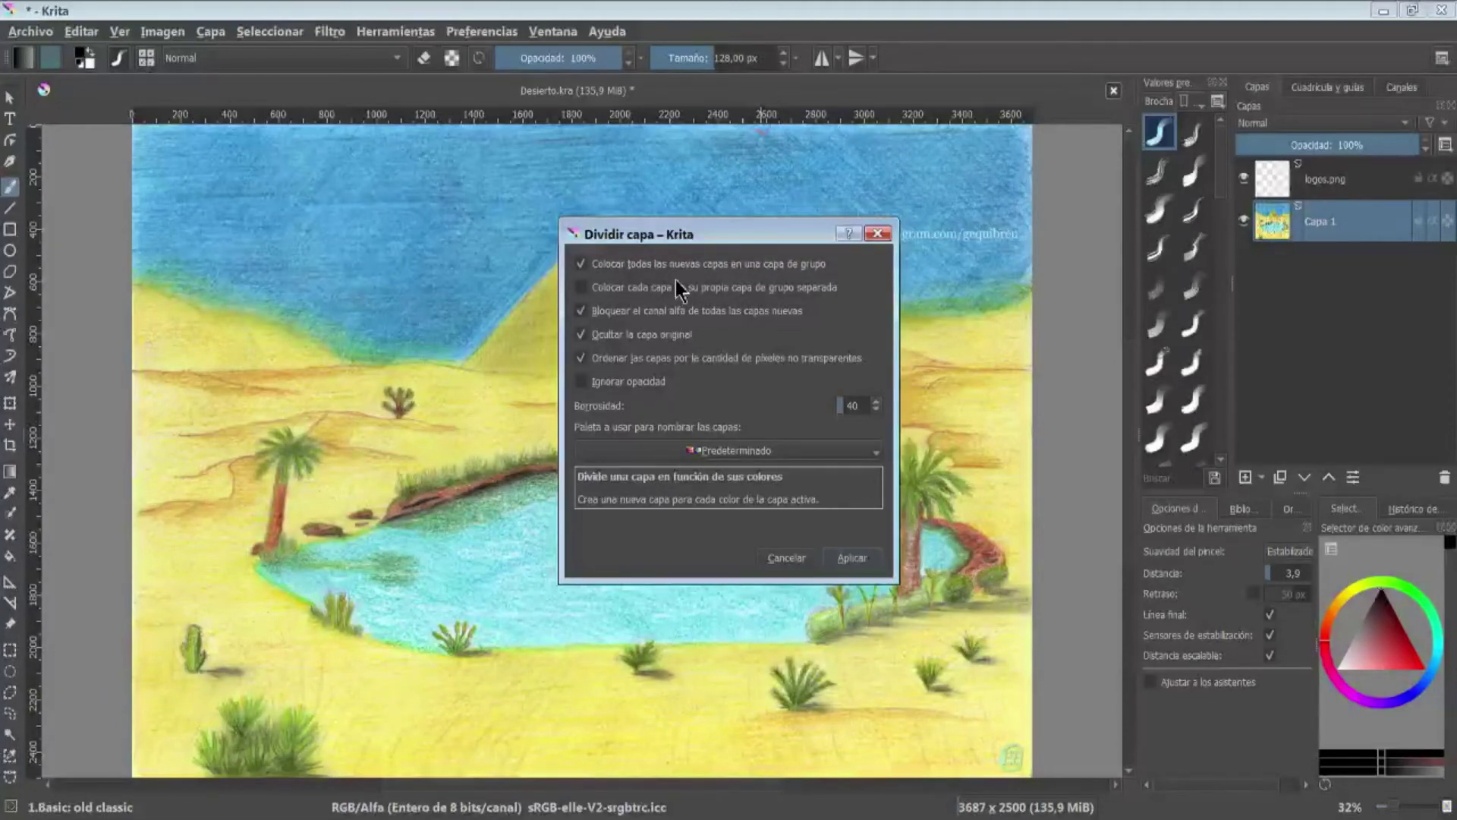
click(607, 381)
click(629, 338)
scroll(879, 413, down, 2)
scroll(880, 411, down, 1)
scroll(878, 402, up, 10)
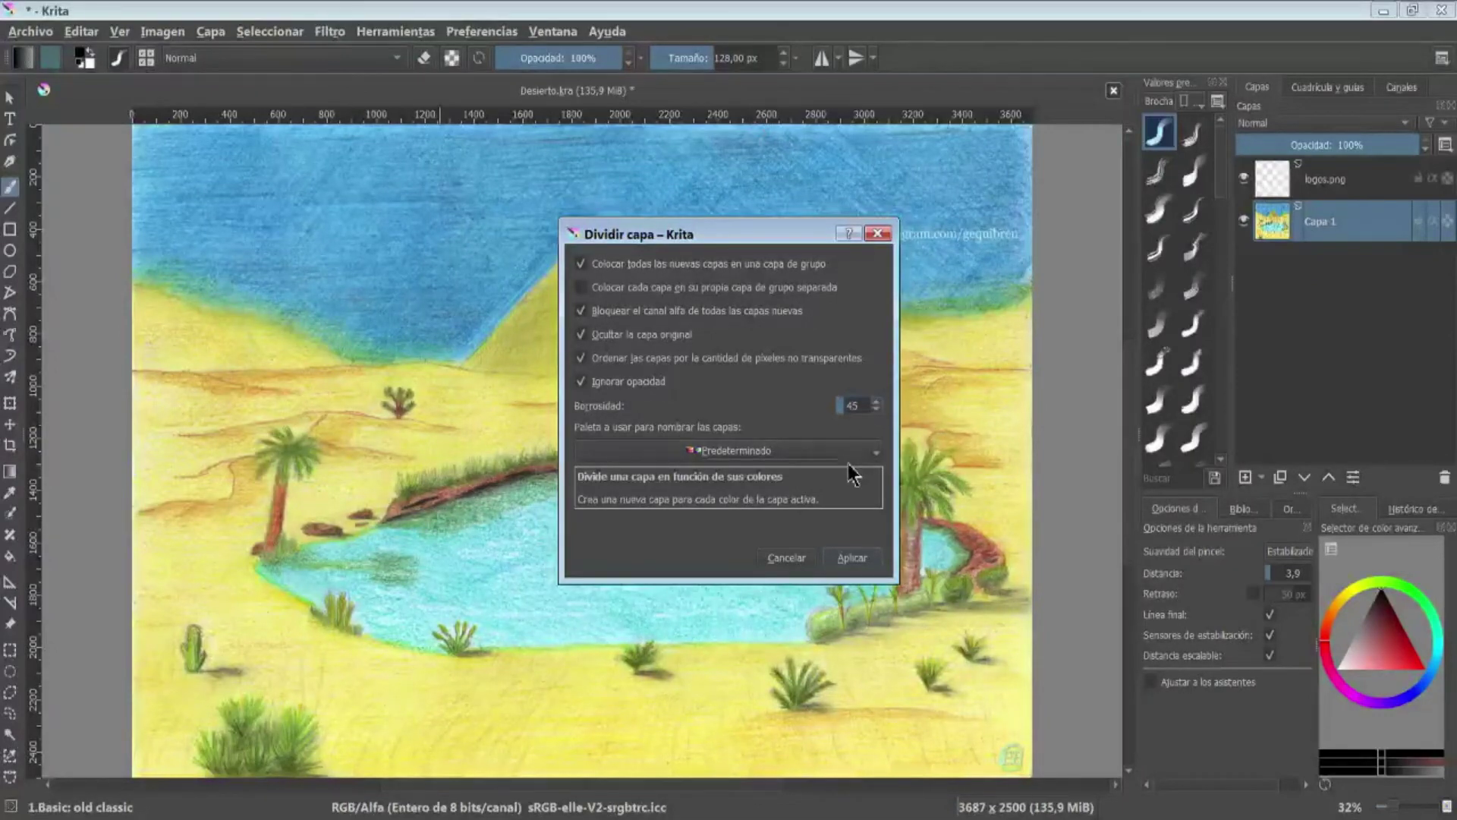
click(837, 559)
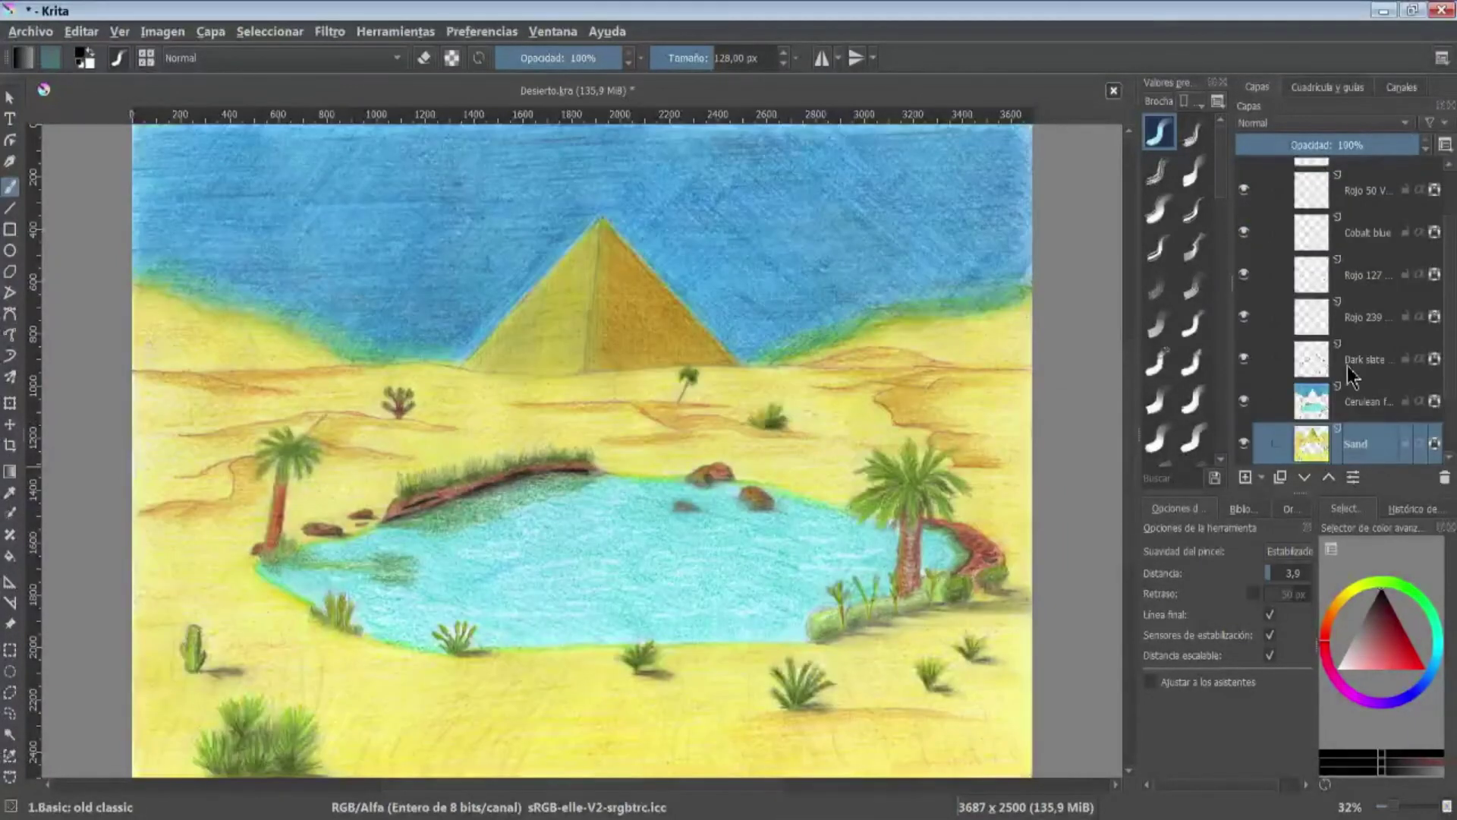
- Step through the new colour layers, starting from Rojo 247
click(1366, 222)
key(Down)
key(Down)
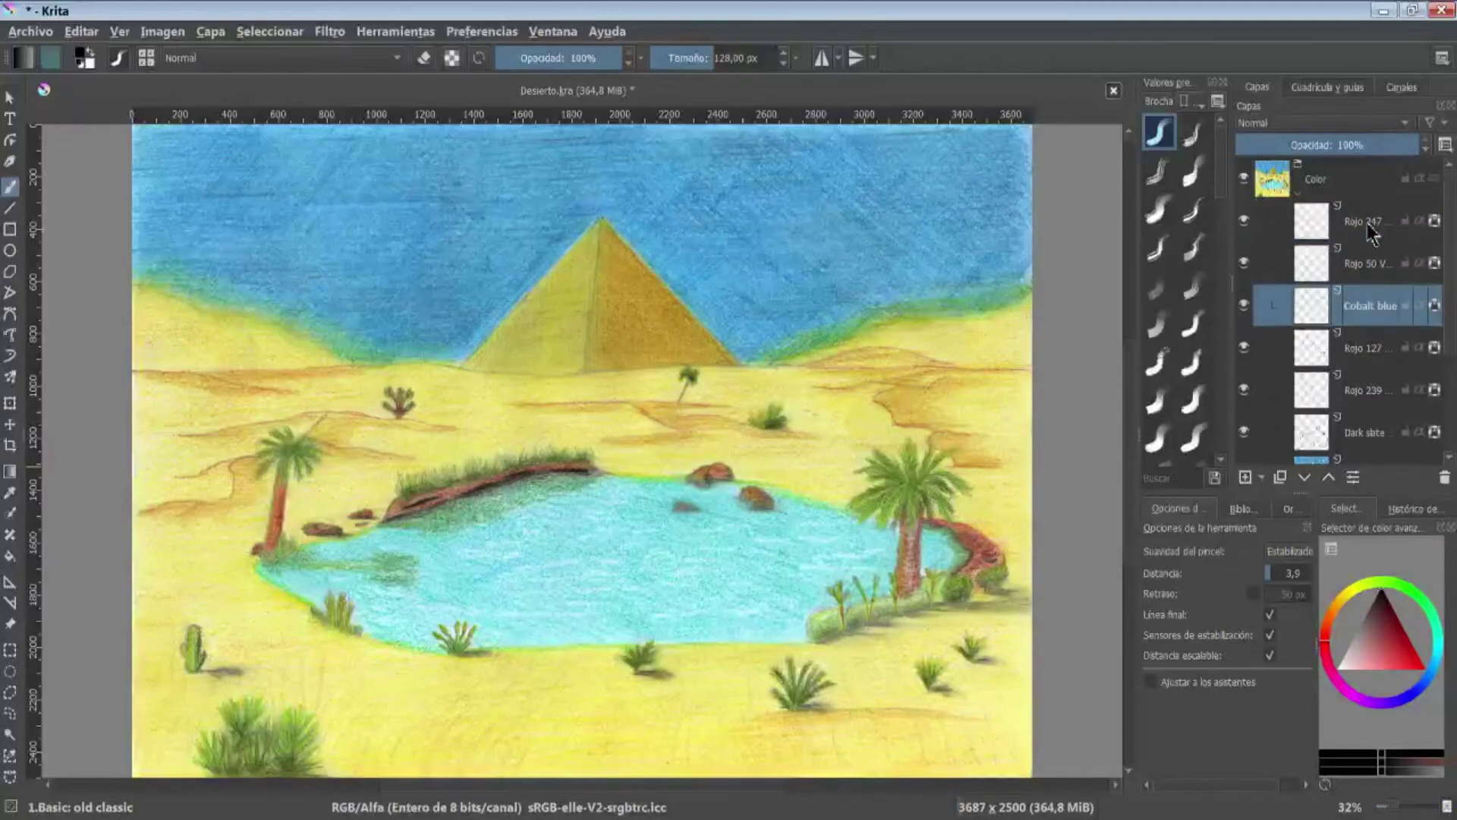
key(Down)
key(Down)
key(Down)
key(Down)
key(Down)
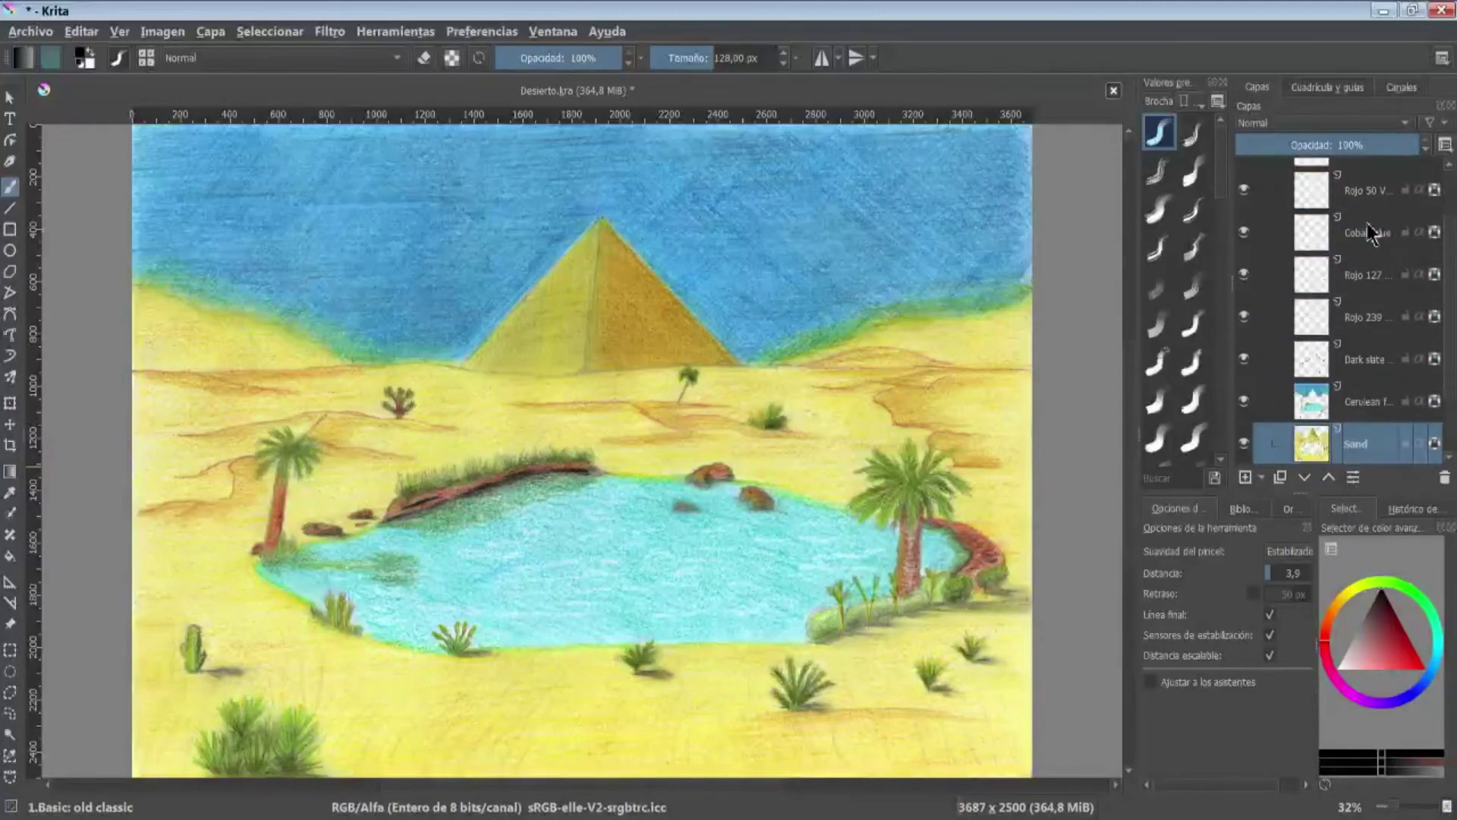
key(Down)
key(Down)
scroll(1382, 292, up, 5)
scroll(1382, 292, down, 3)
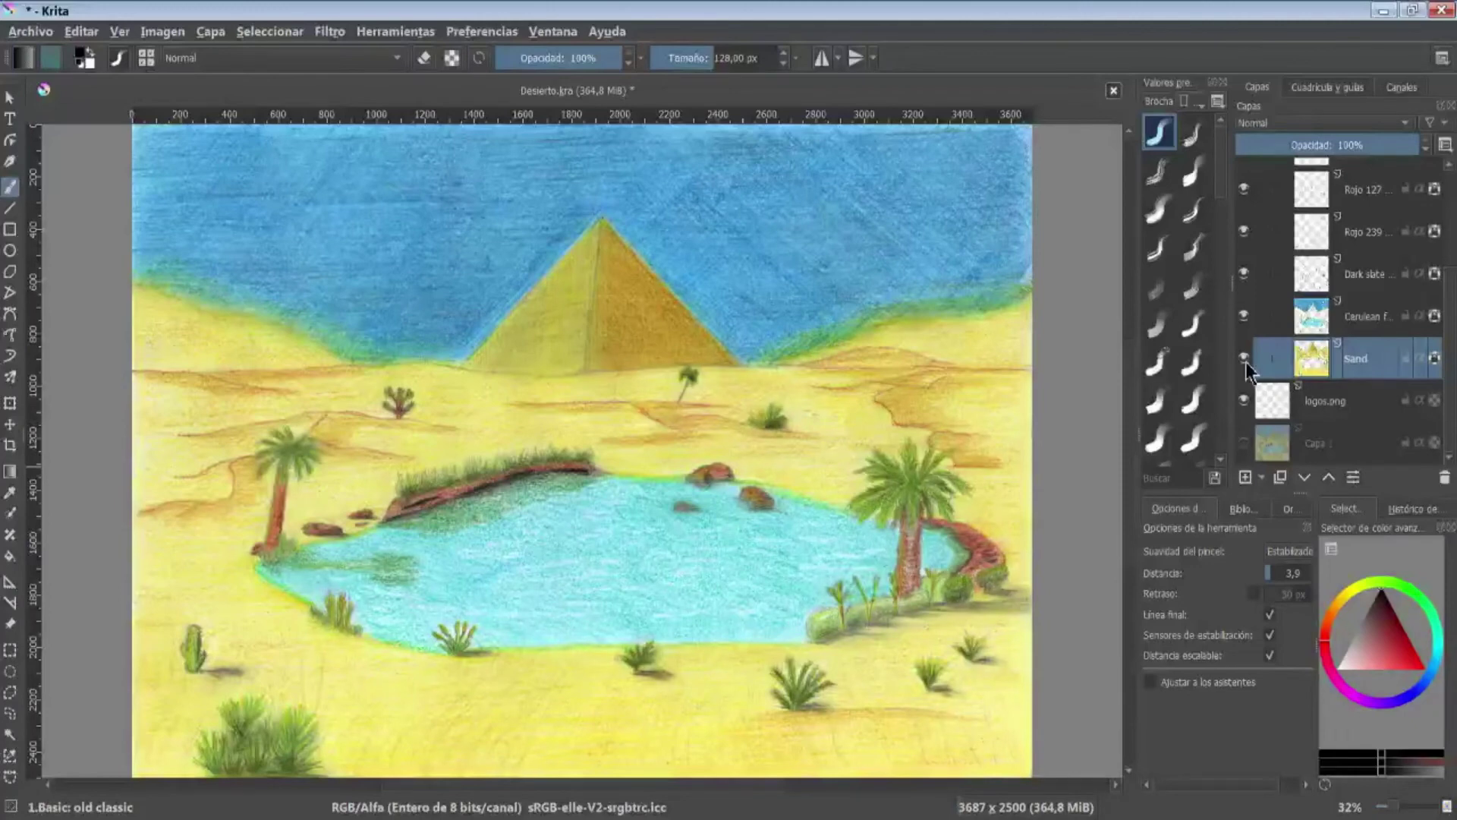
- Hide and reshow the Sand layer, then hide the Dark slate layer
click(1245, 362)
click(1246, 362)
click(1244, 356)
click(1245, 275)
scroll(1245, 273, up, 3)
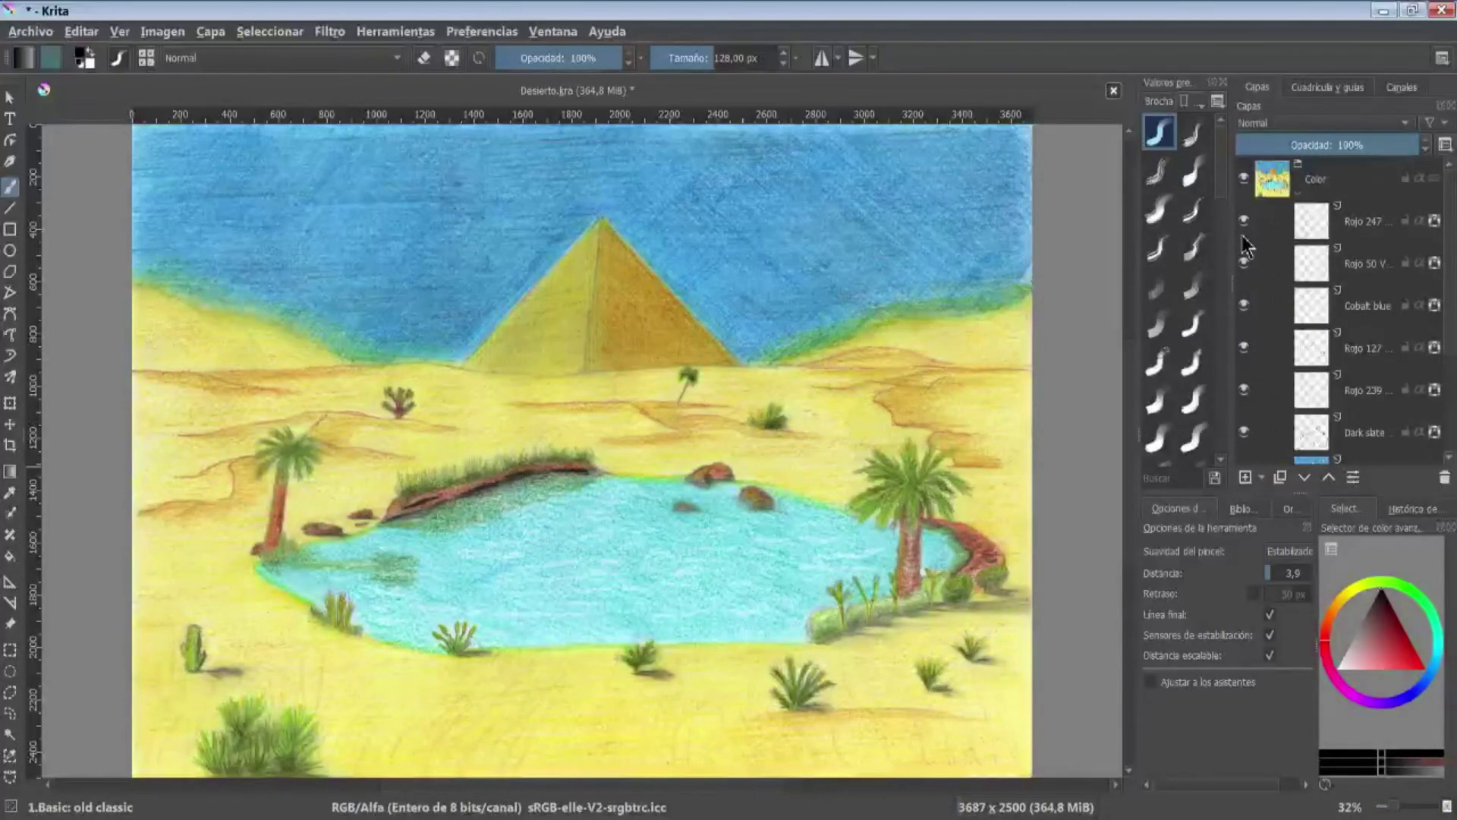
scroll(1306, 312, down, 3)
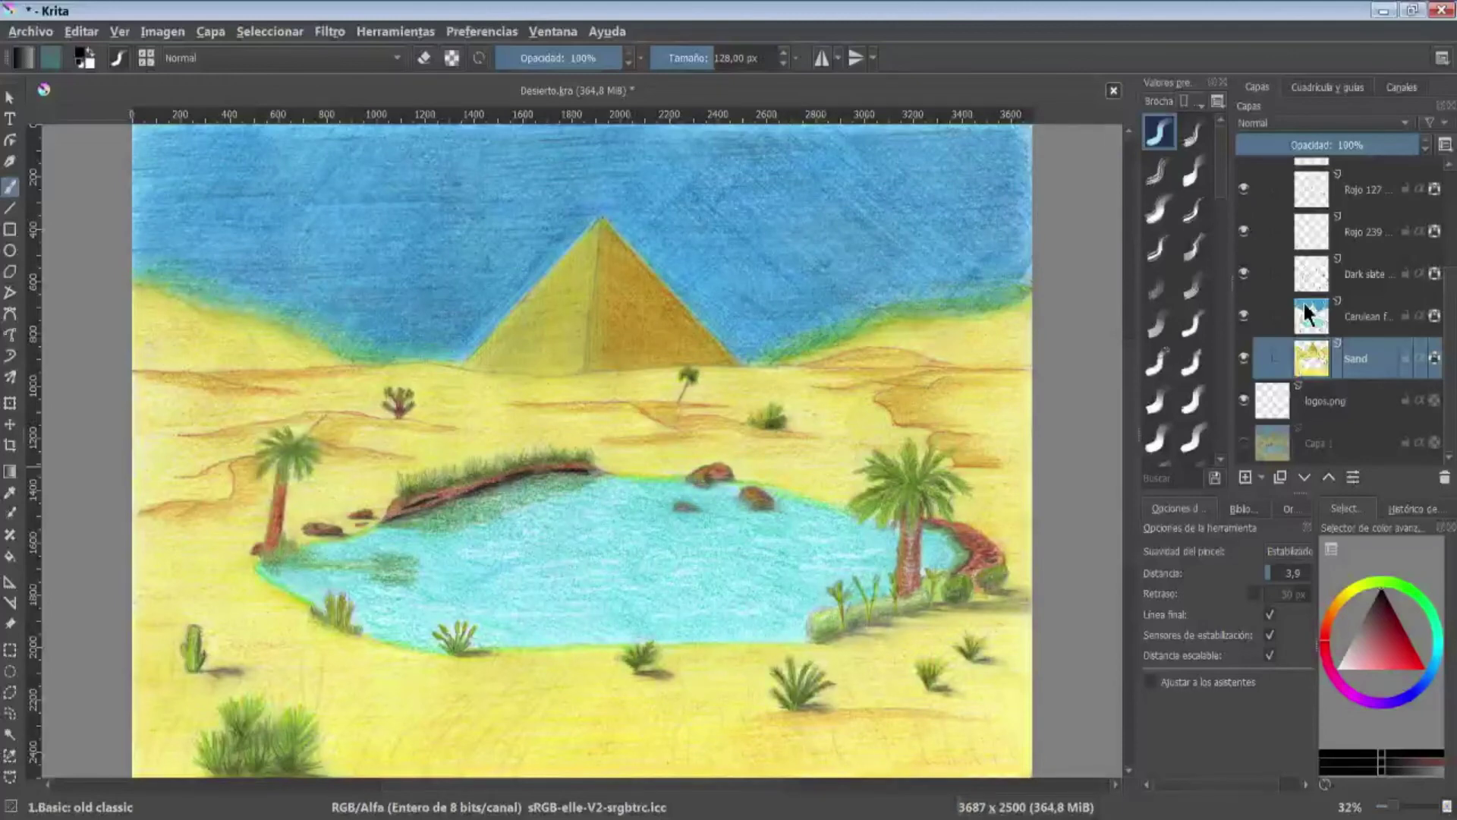
scroll(1306, 309, up, 3)
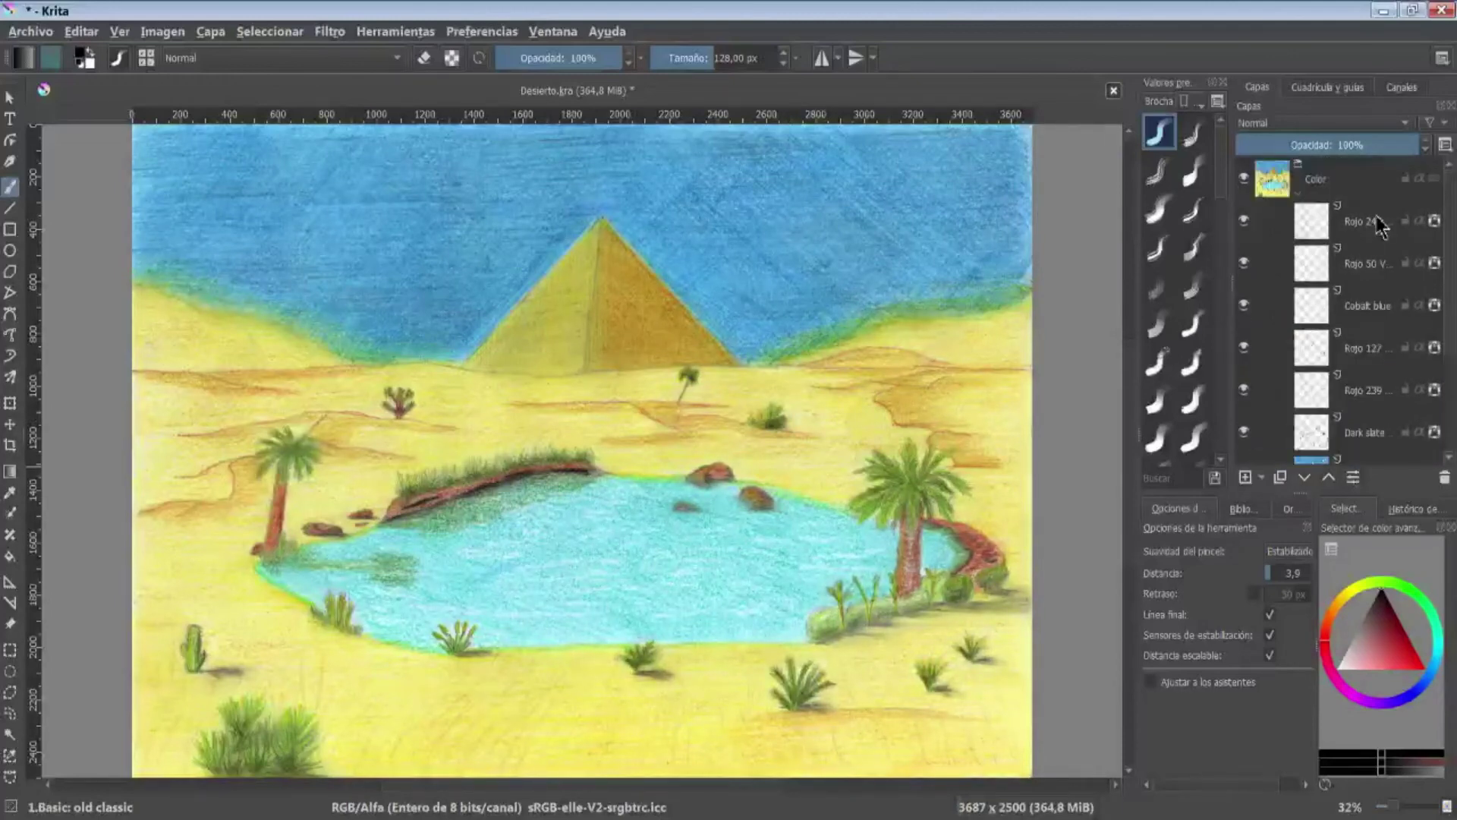
scroll(1336, 251, down, 3)
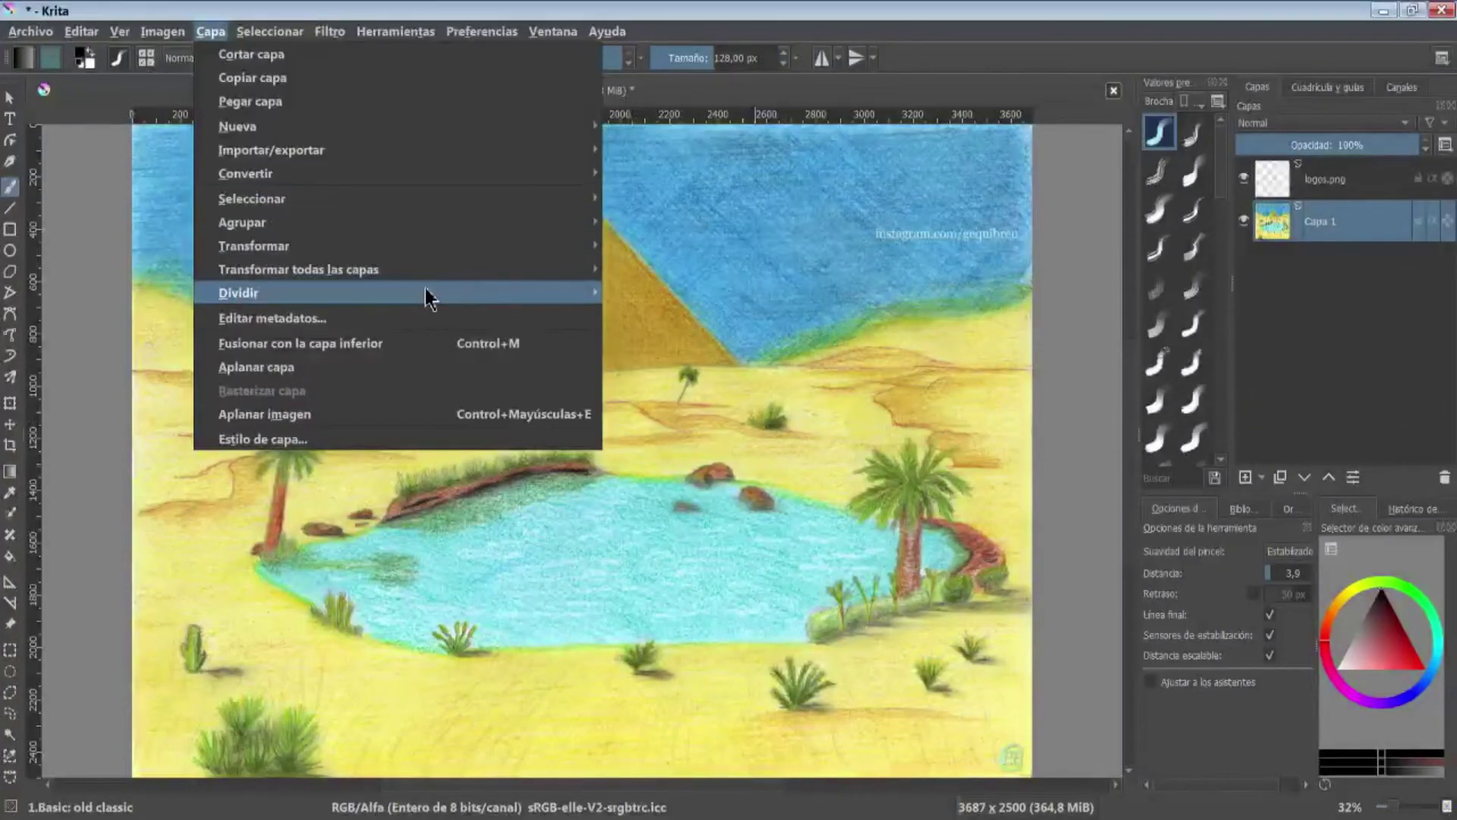
mouse_move(240, 293)
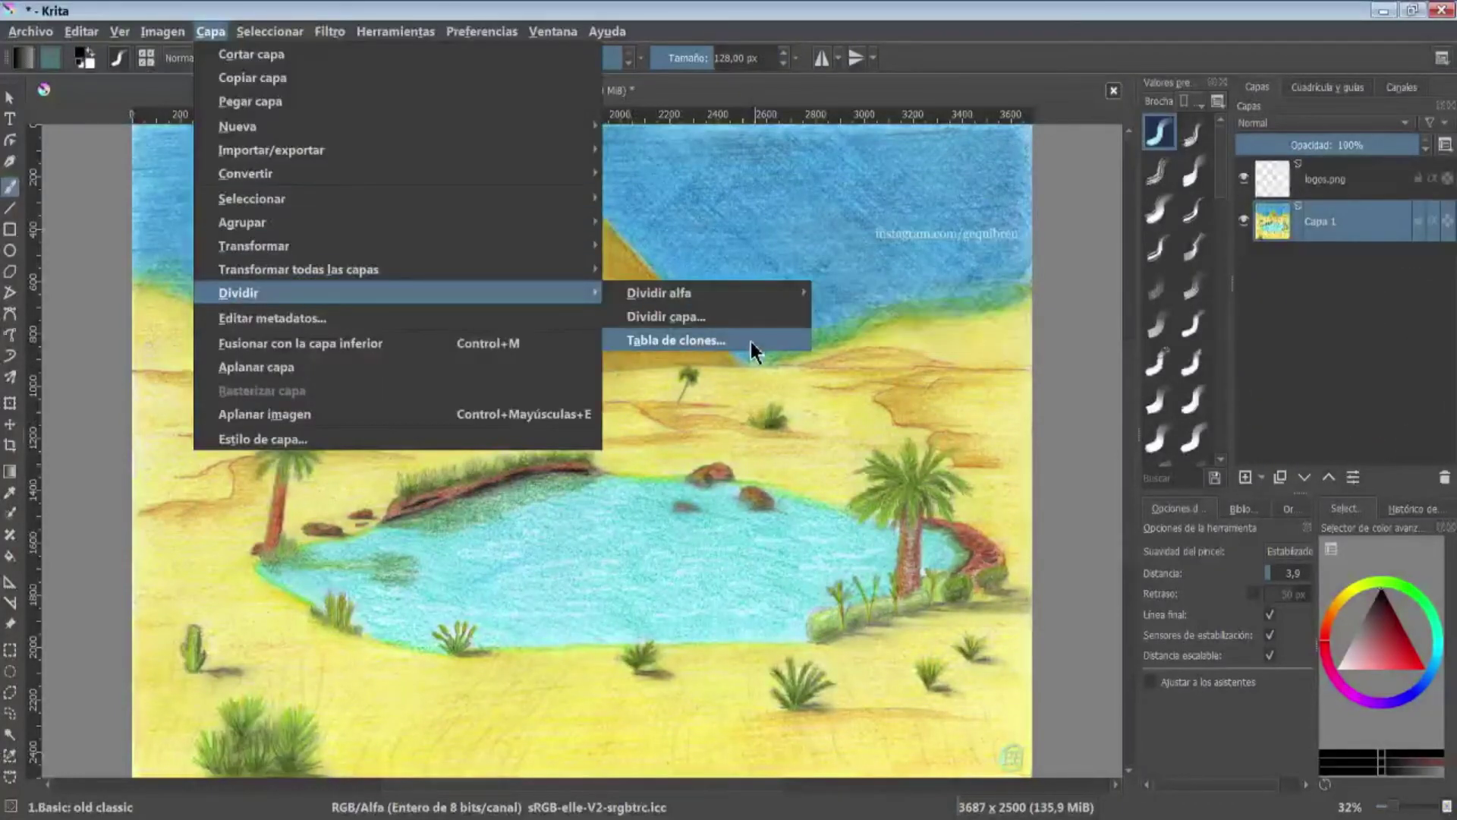
- Apply a 3-by-3 Tabla de clones array of Capa 1
click(749, 342)
triple_click(592, 400)
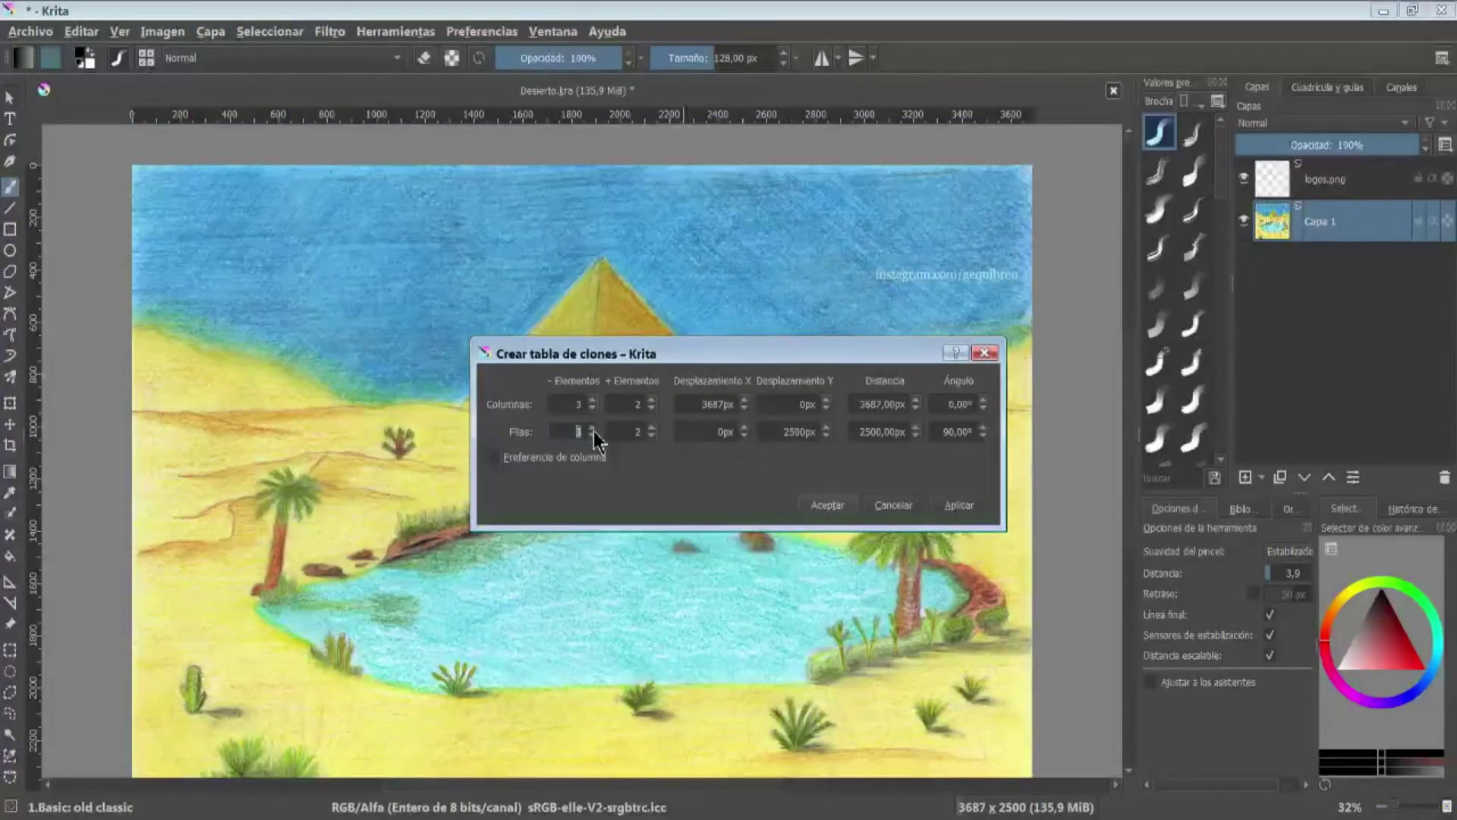
triple_click(593, 428)
click(651, 400)
click(651, 428)
click(936, 504)
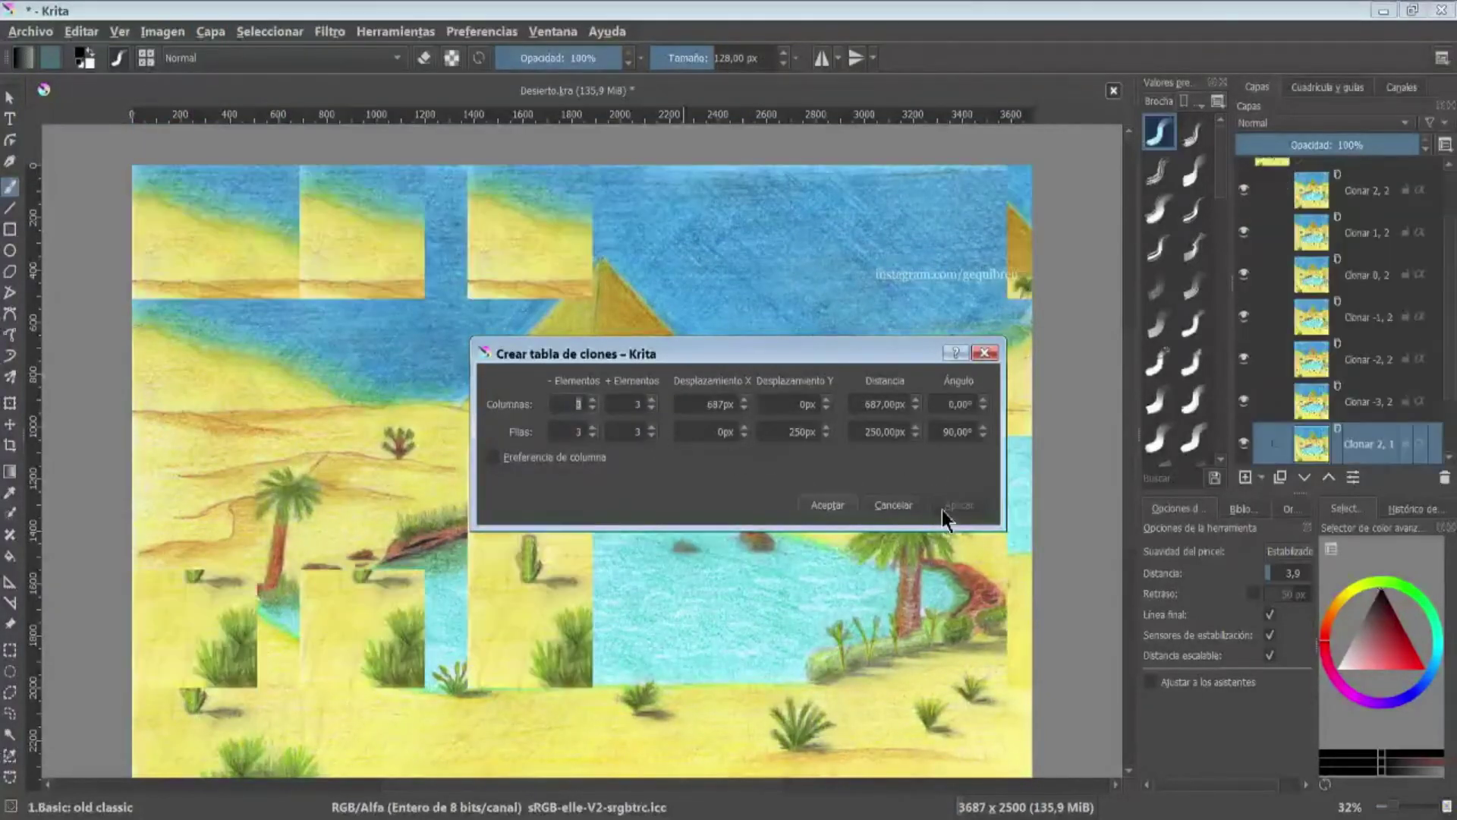
- Close the clone array dialog and undo the clones
drag(774, 353, 960, 197)
click(1018, 344)
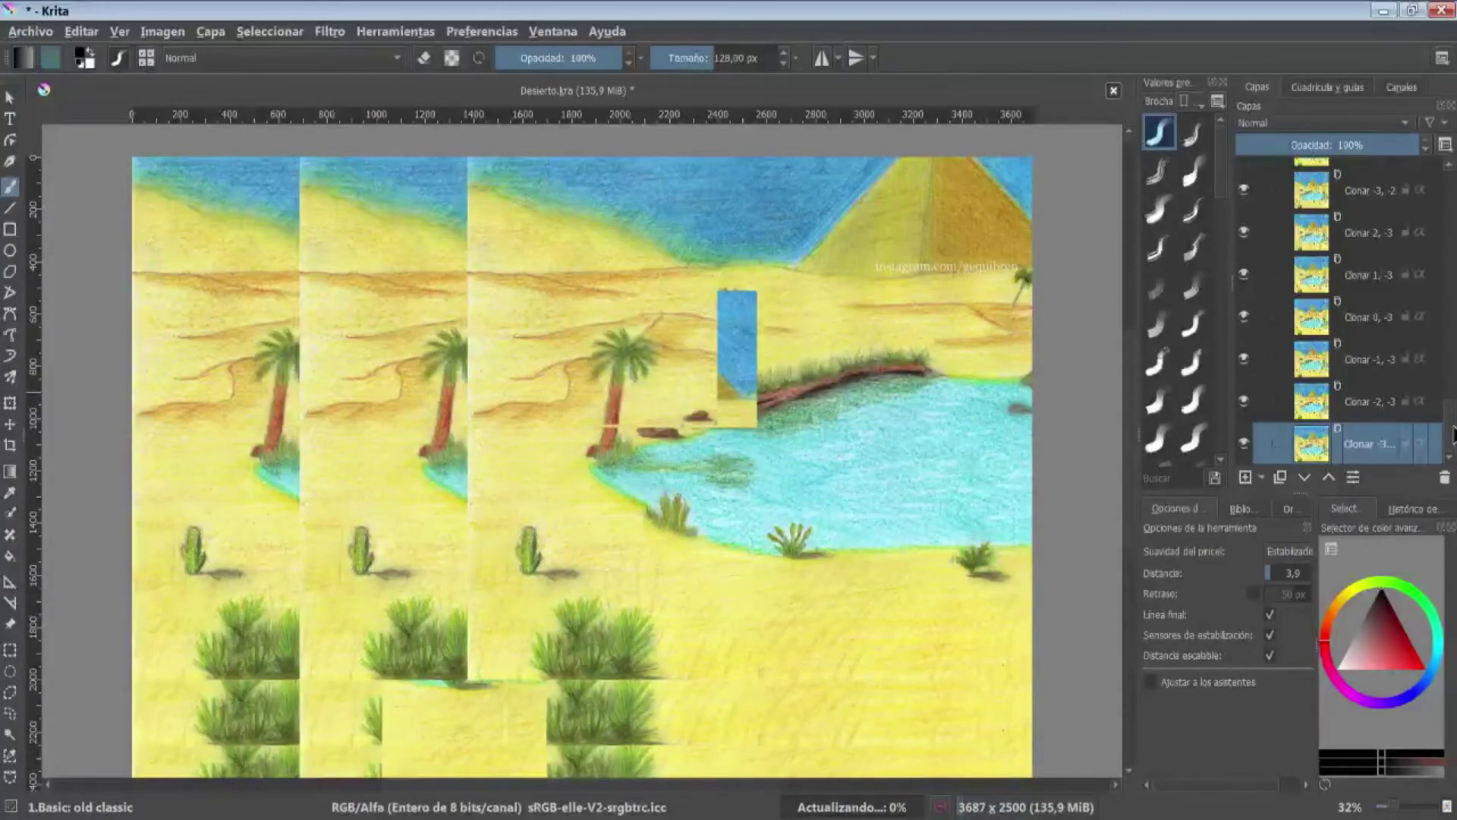
key(ctrl+z)
click(210, 31)
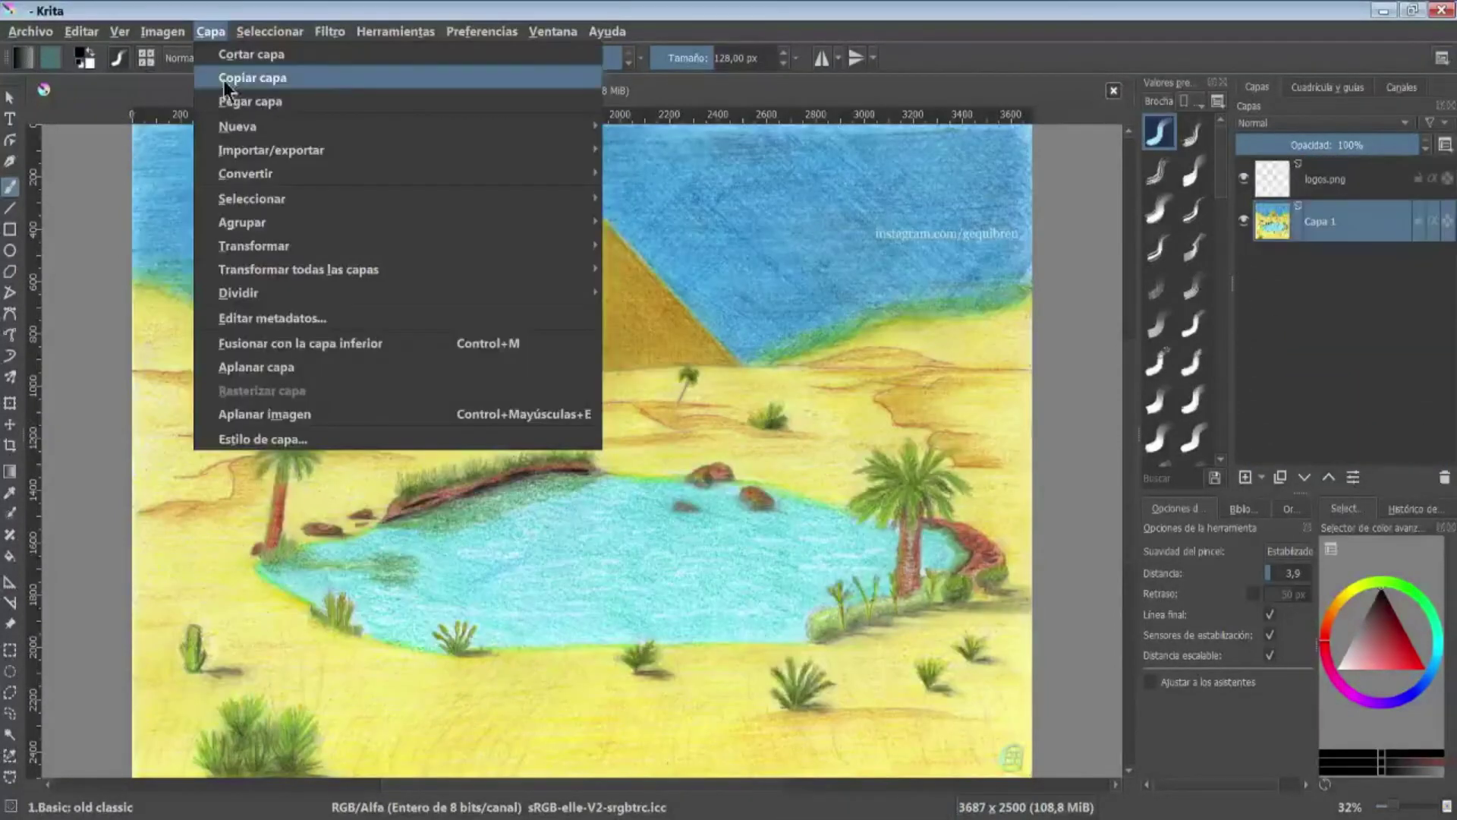
click(332, 320)
click(693, 287)
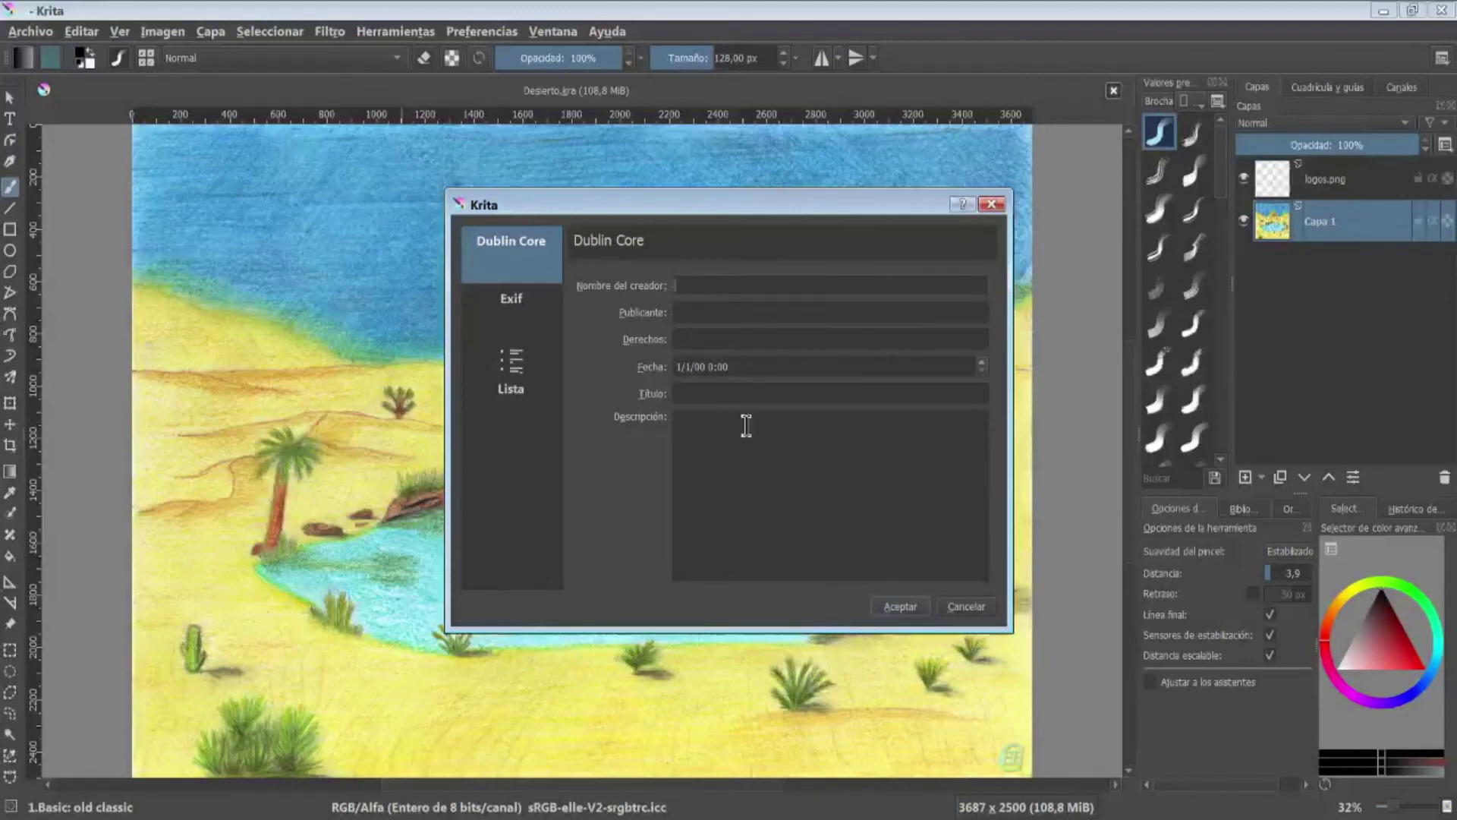
text(fawfwsefa)
click(742, 475)
text(afsdfas)
click(726, 338)
text(asdf)
click(721, 313)
text(f)
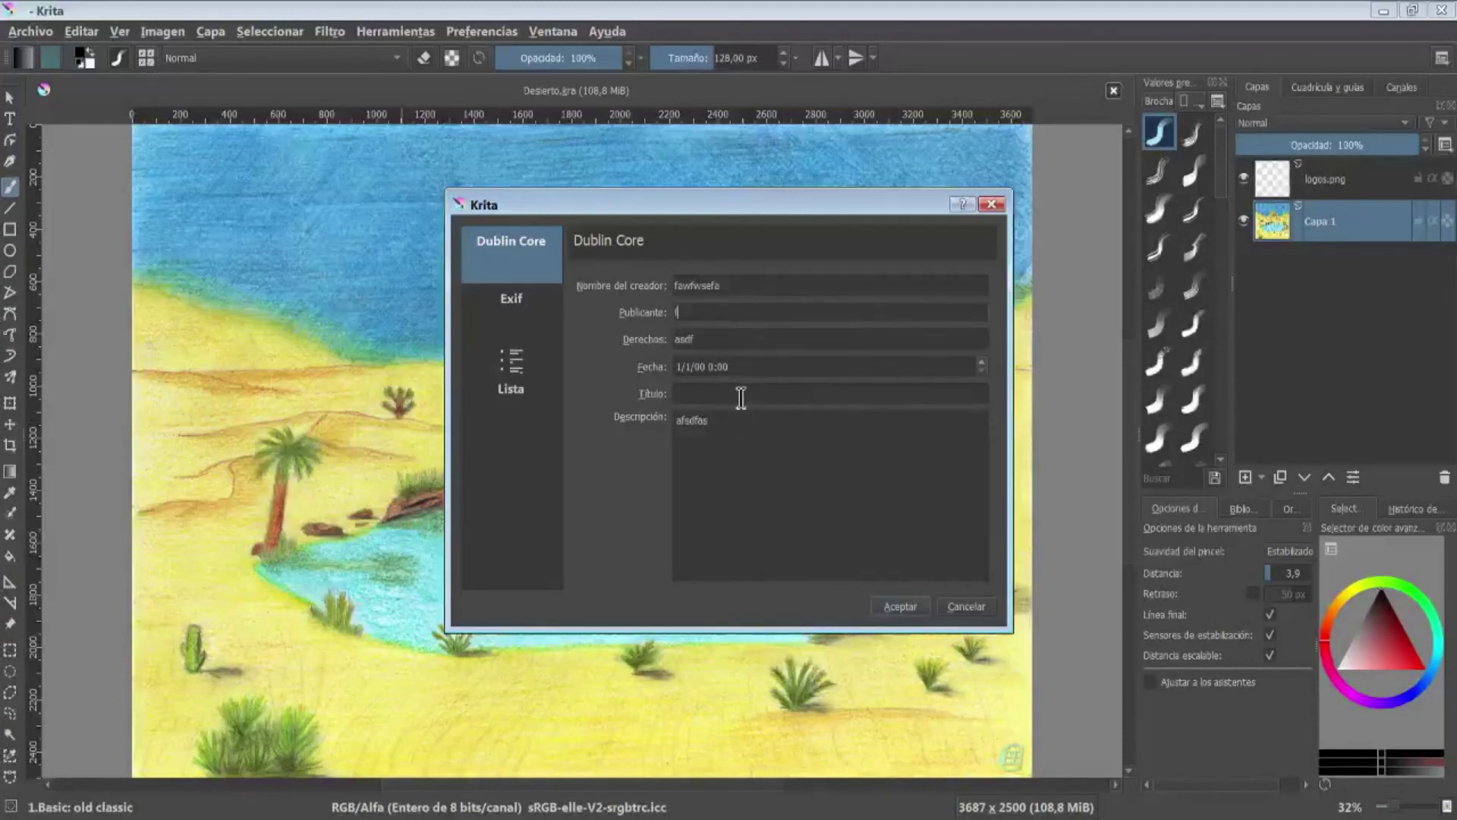
click(966, 606)
click(160, 33)
mouse_move(211, 31)
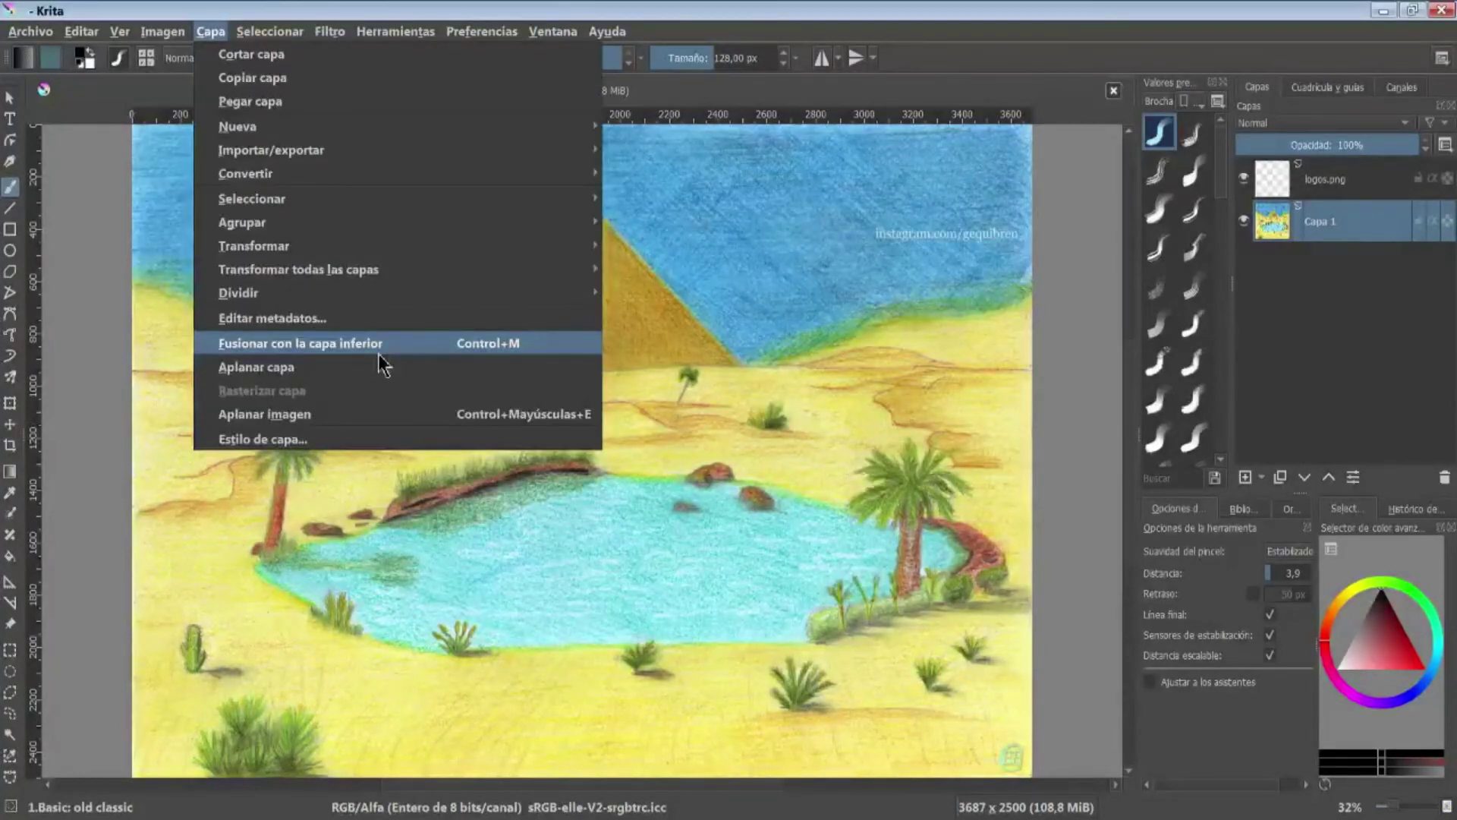
- Merge logos.png down into Capa 1, then undo the merge
click(379, 353)
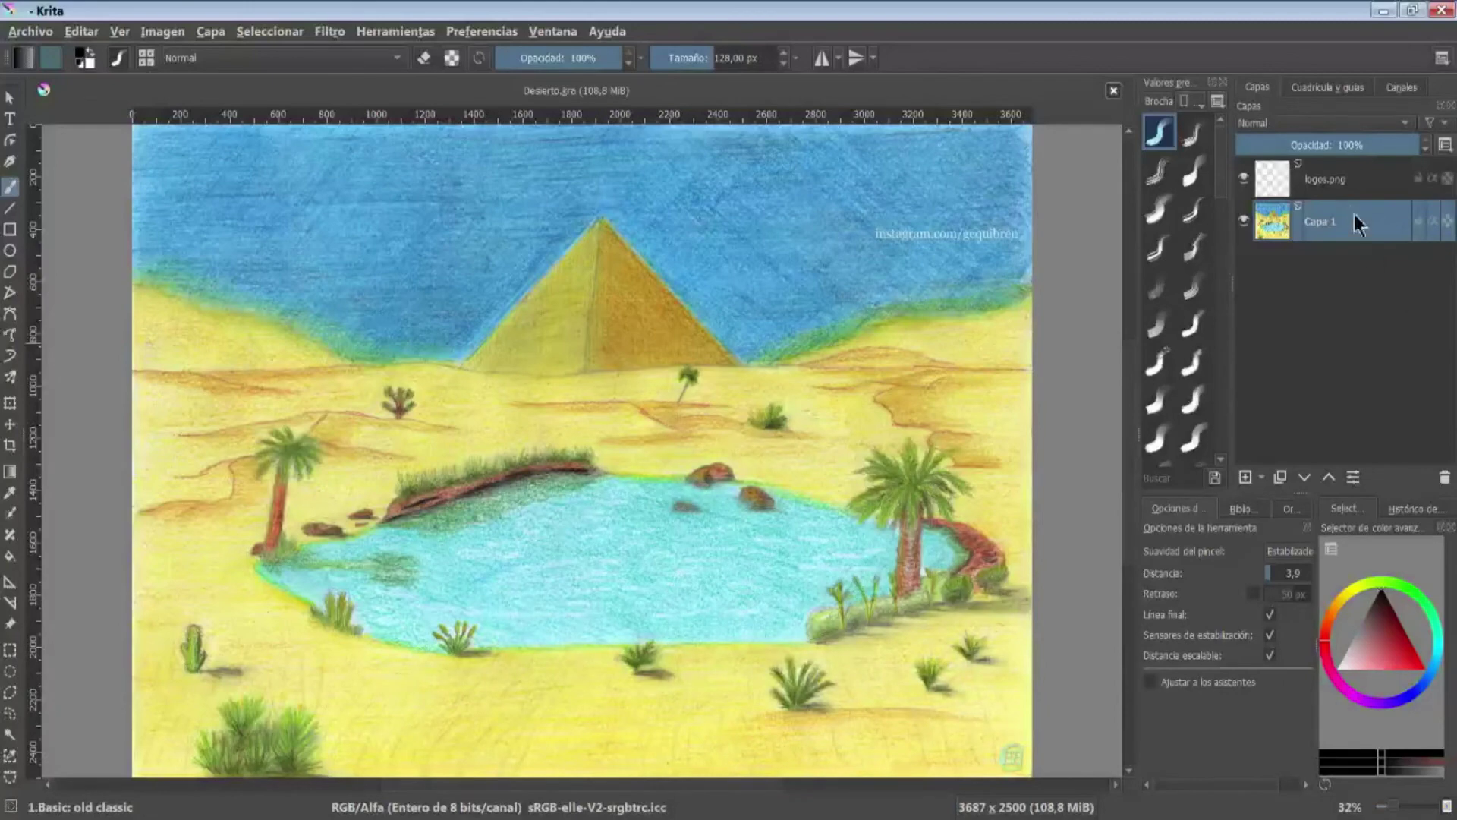
click(1336, 179)
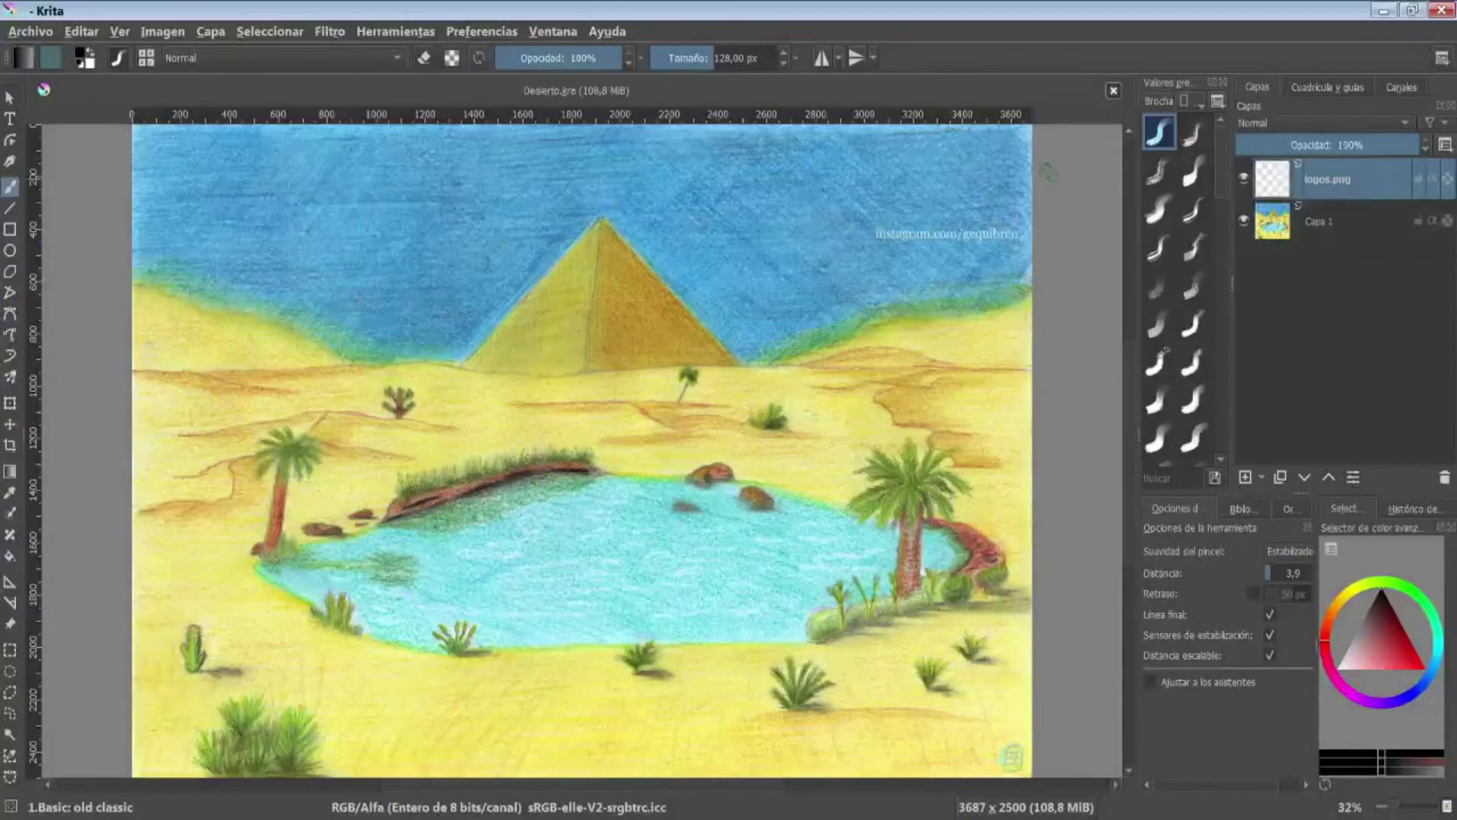
click(211, 32)
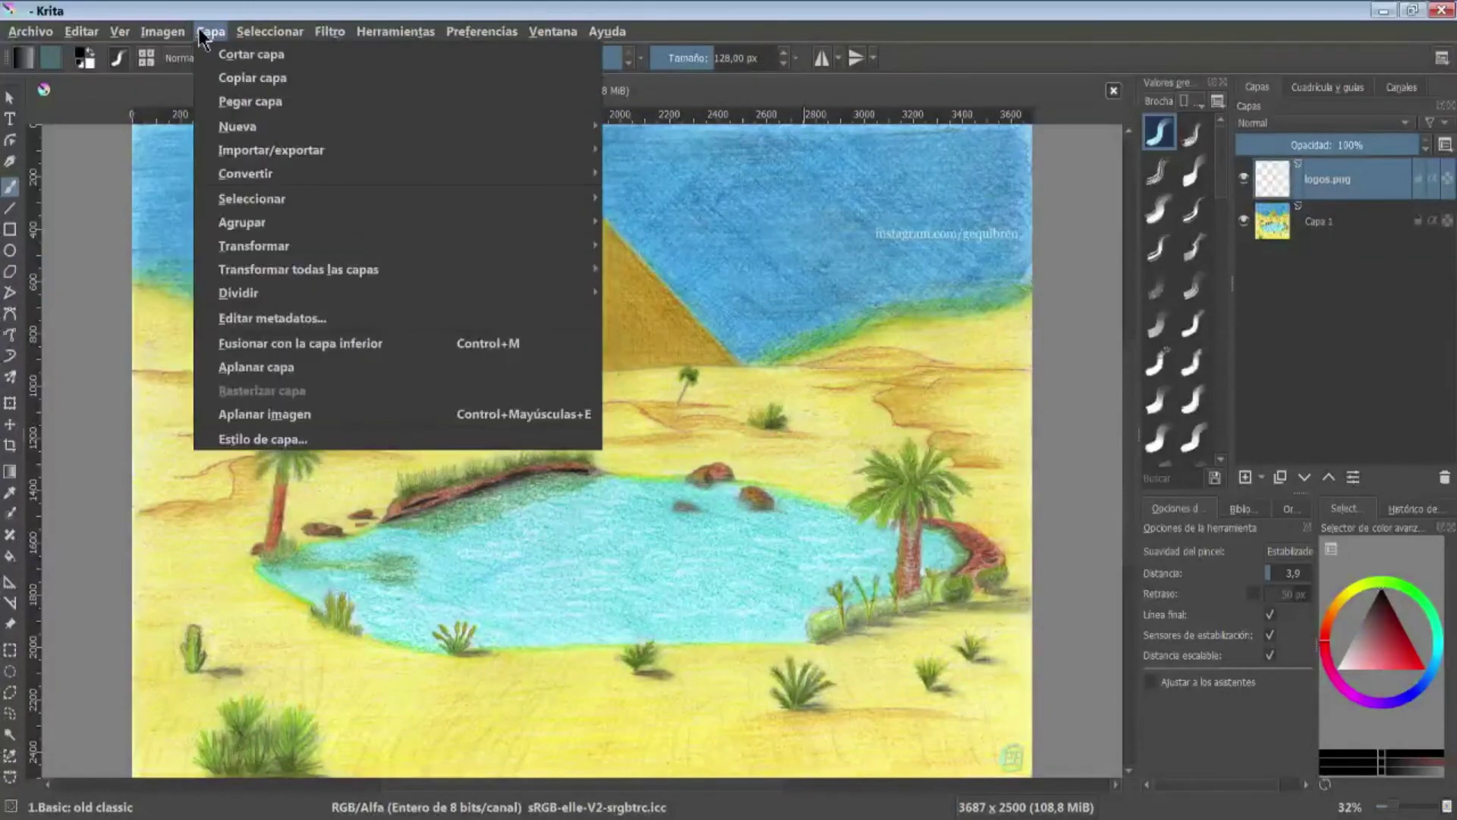
click(267, 343)
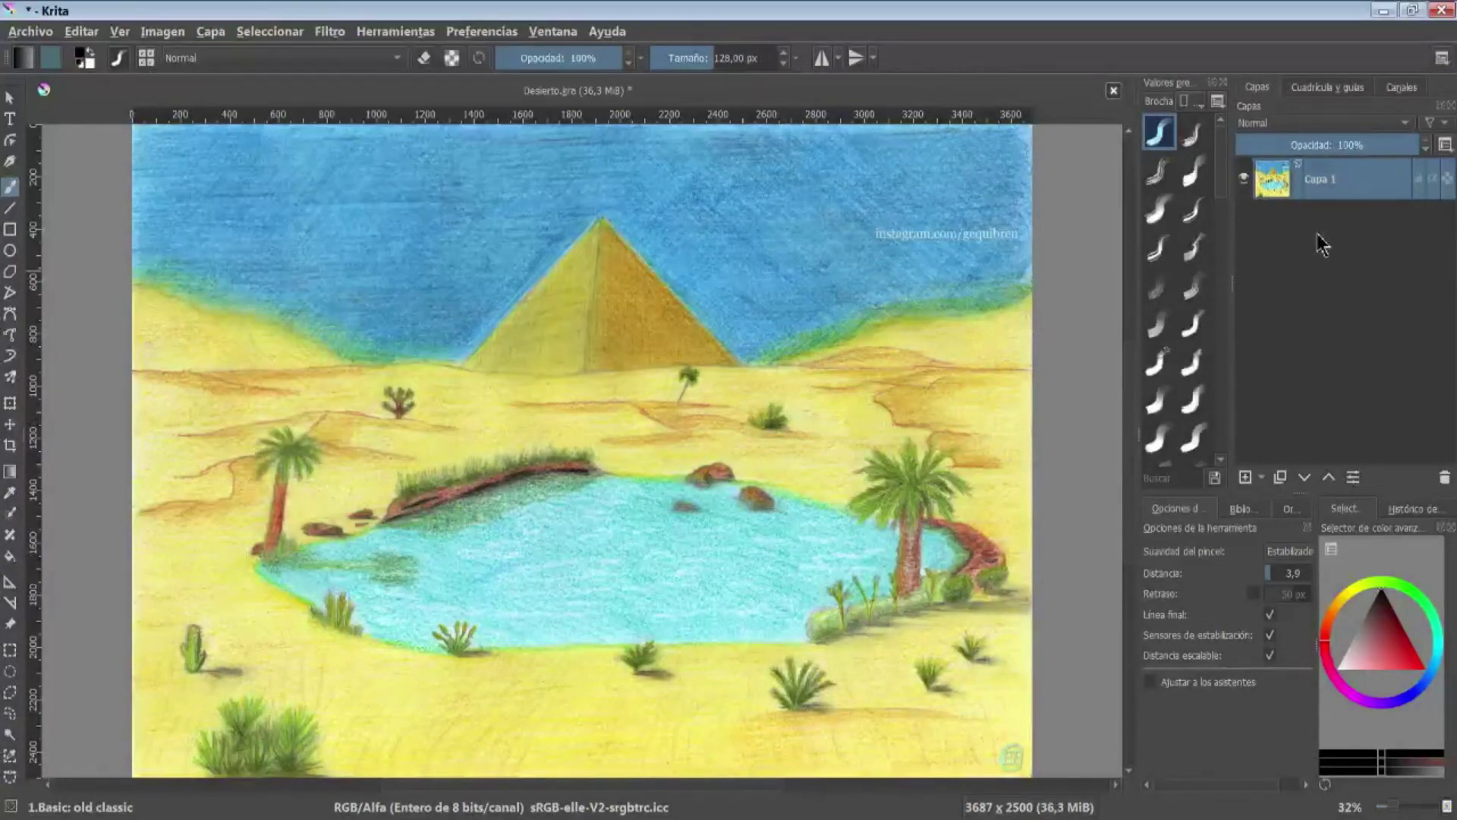
key(ctrl+z)
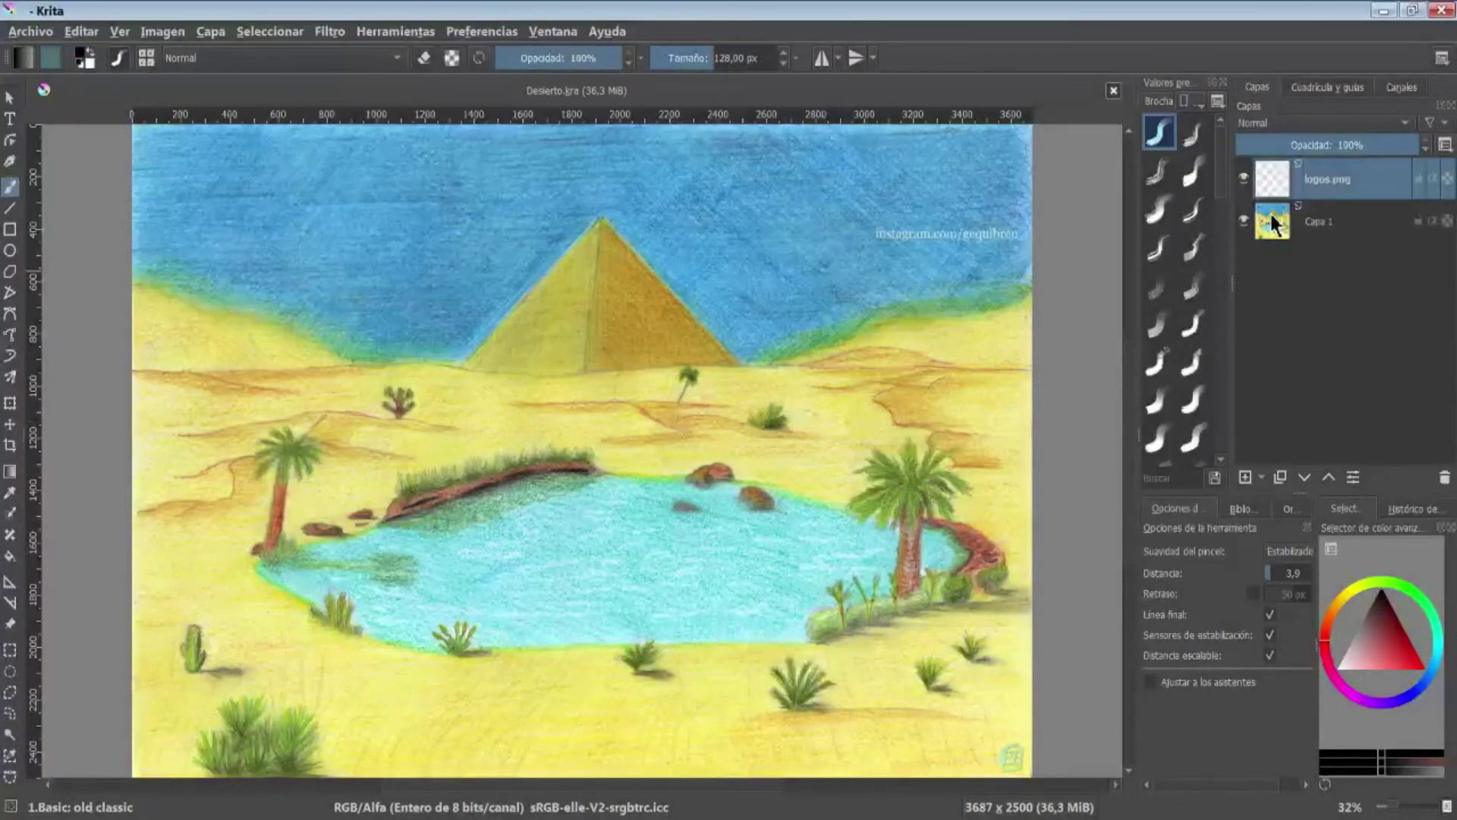
- Add a transparency mask to Capa 1
right_click(1326, 173)
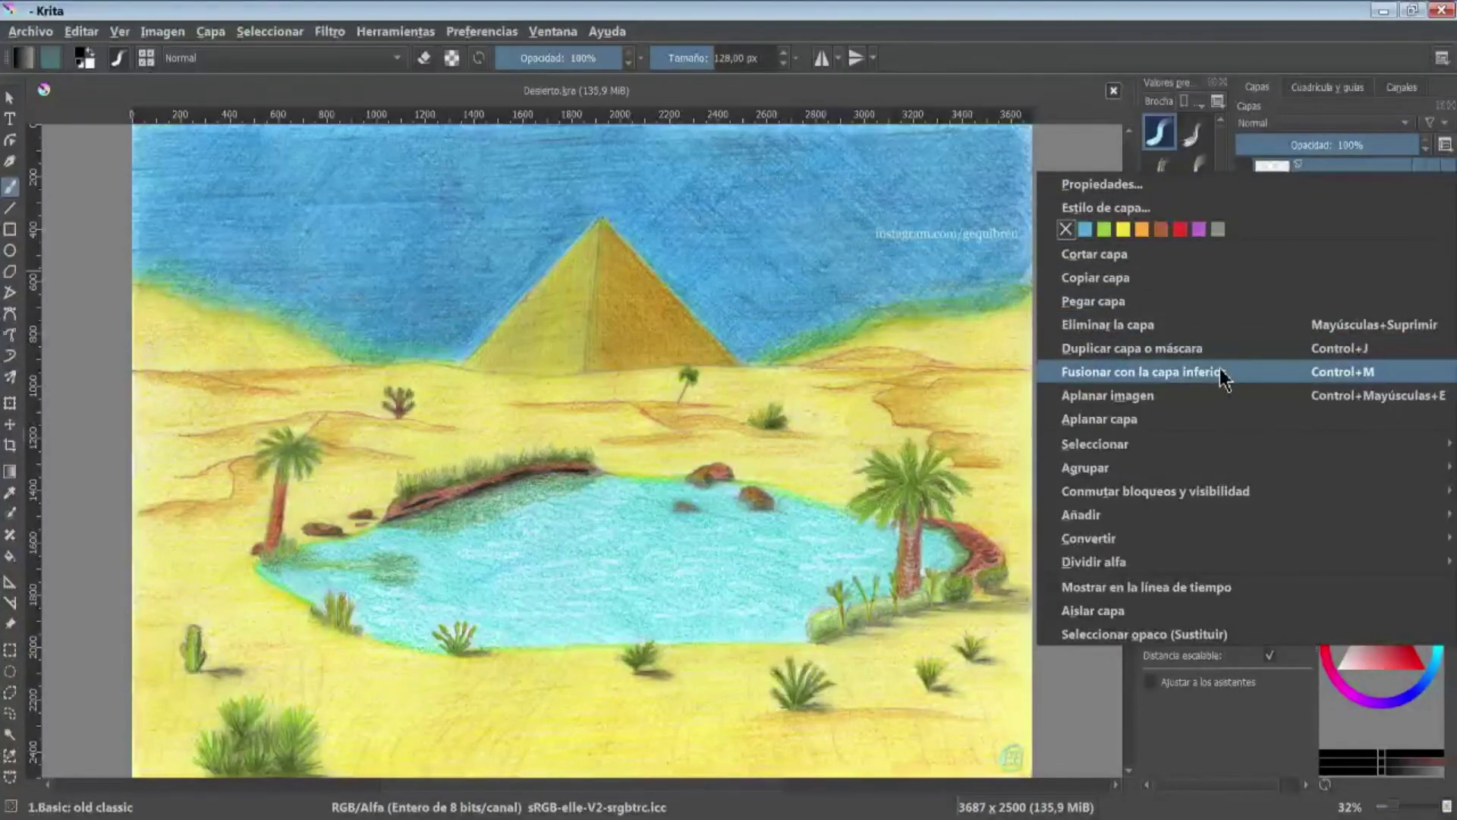
click(210, 31)
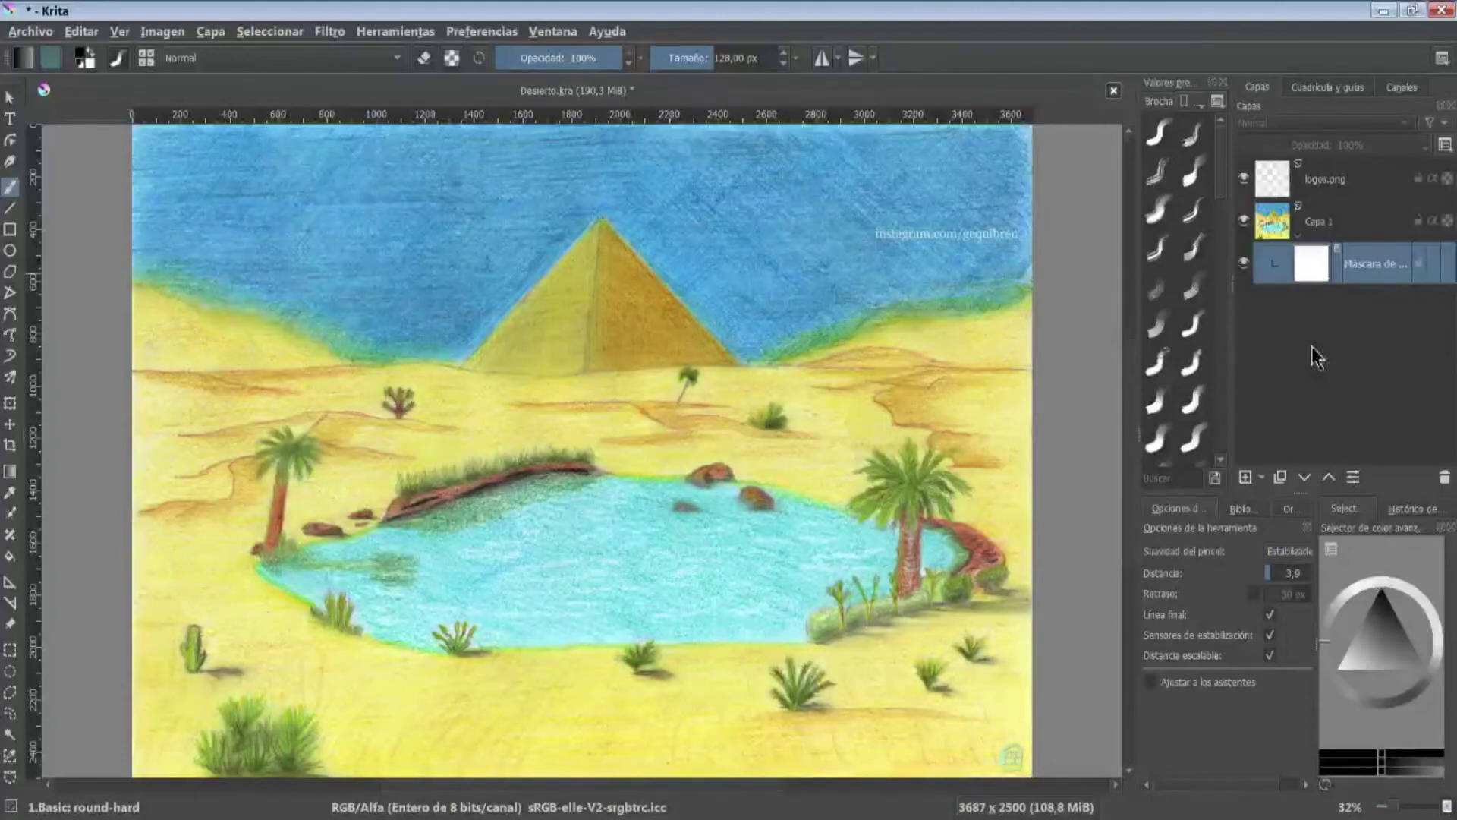
click(1336, 221)
click(211, 31)
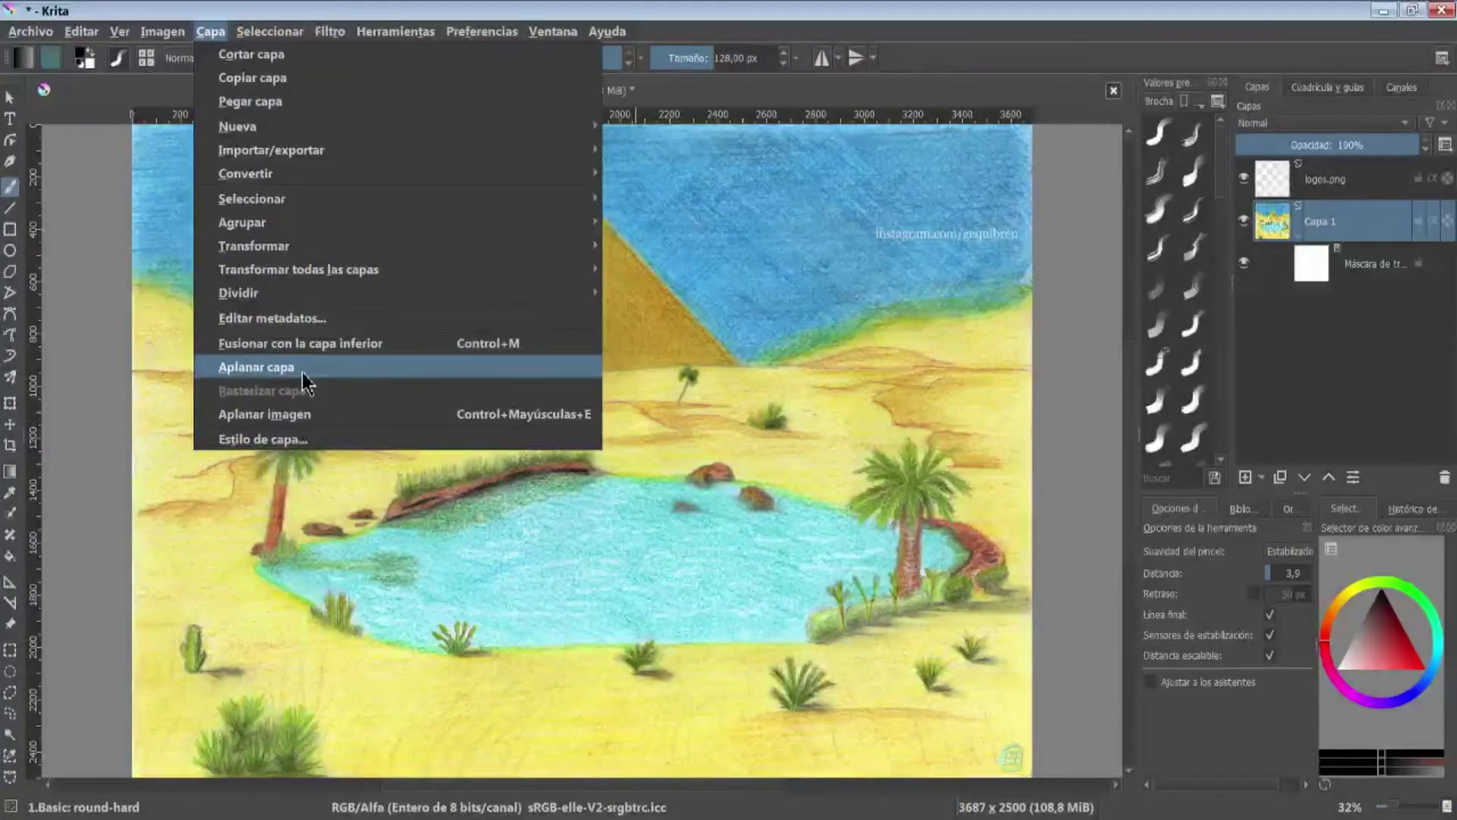
- Flatten Capa 1 with its mask, merge the Capa 3 group, then flatten the image
click(329, 372)
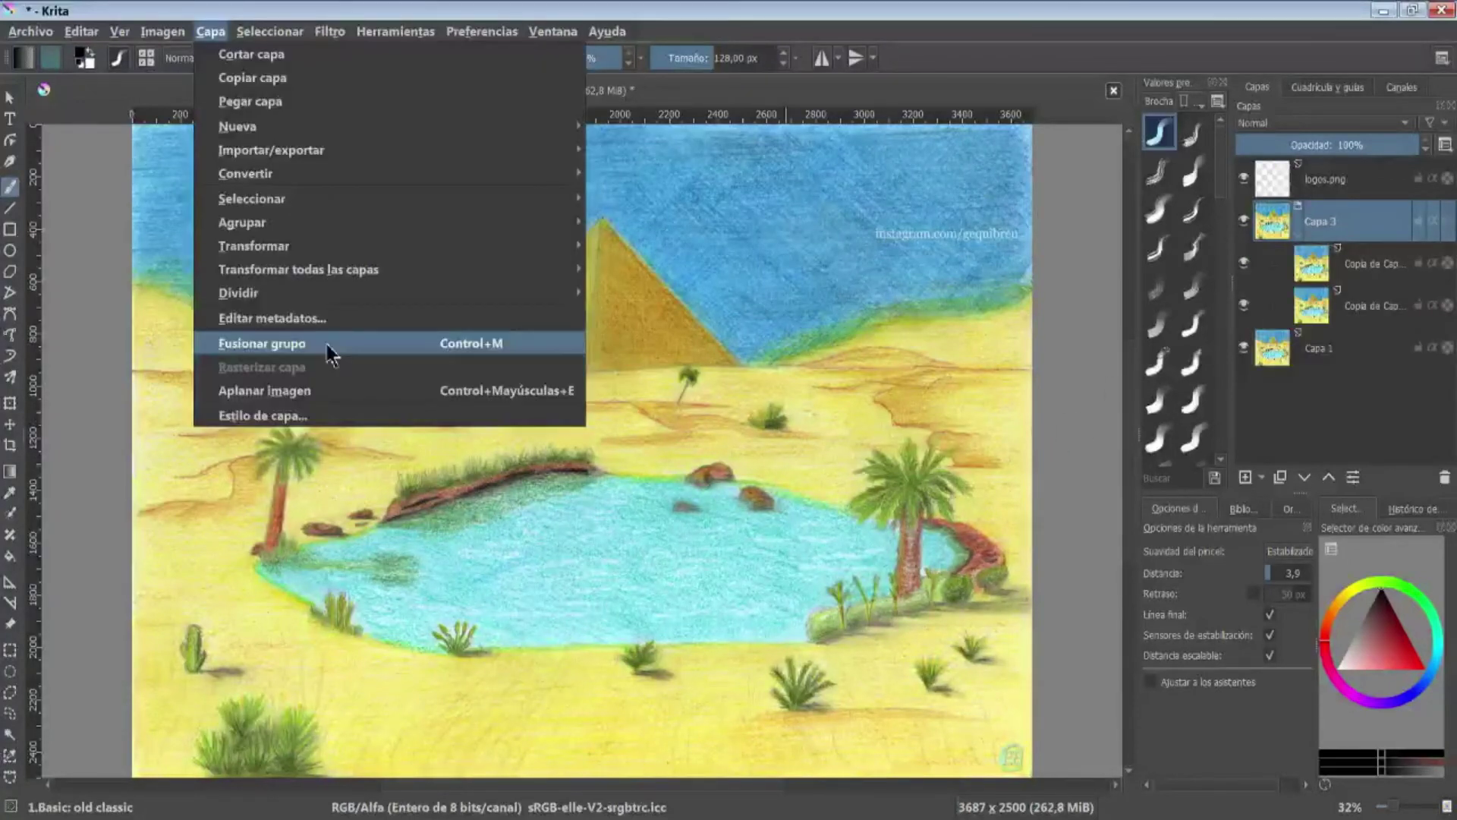
click(326, 343)
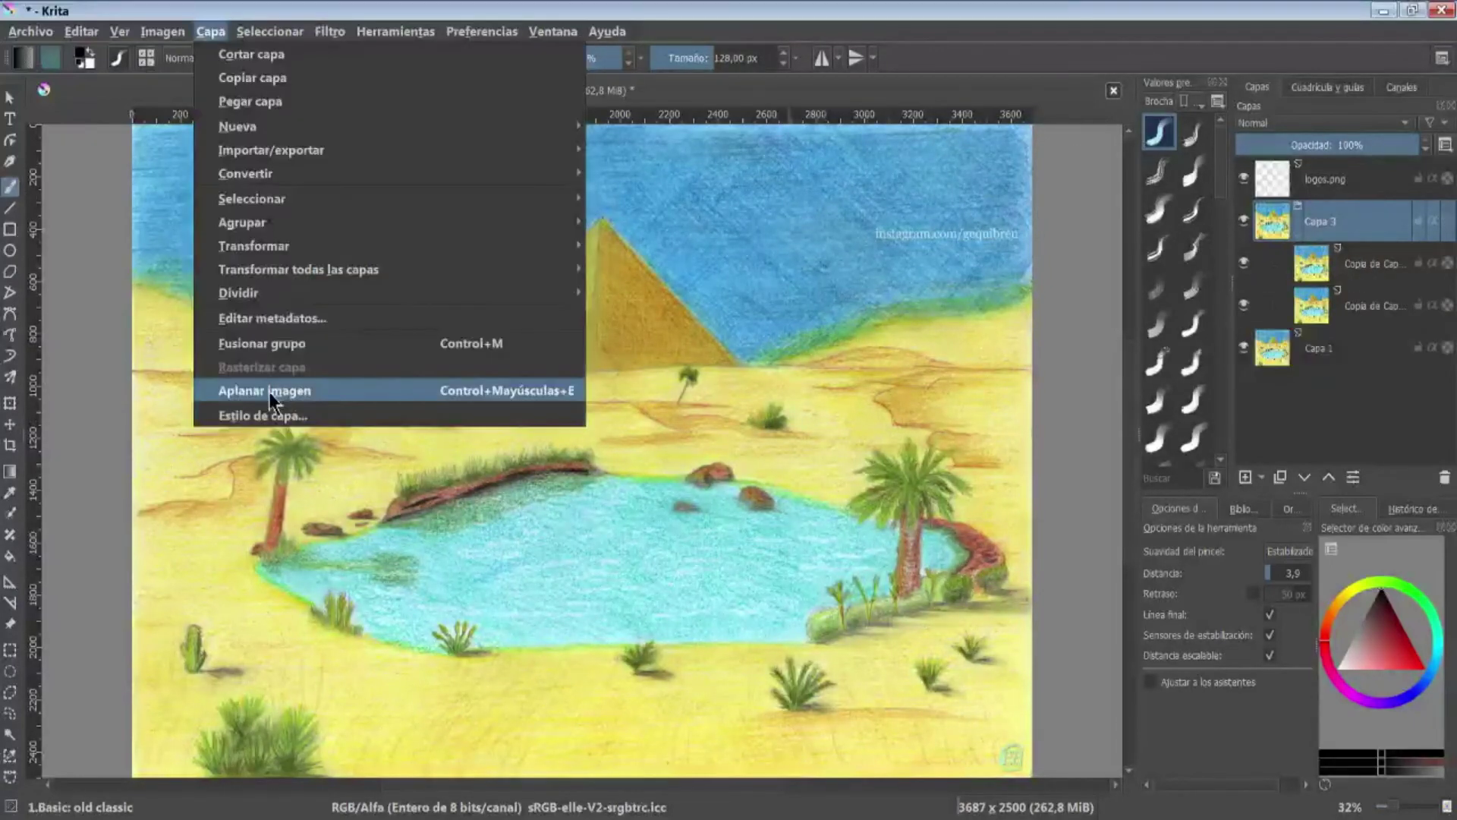
click(268, 389)
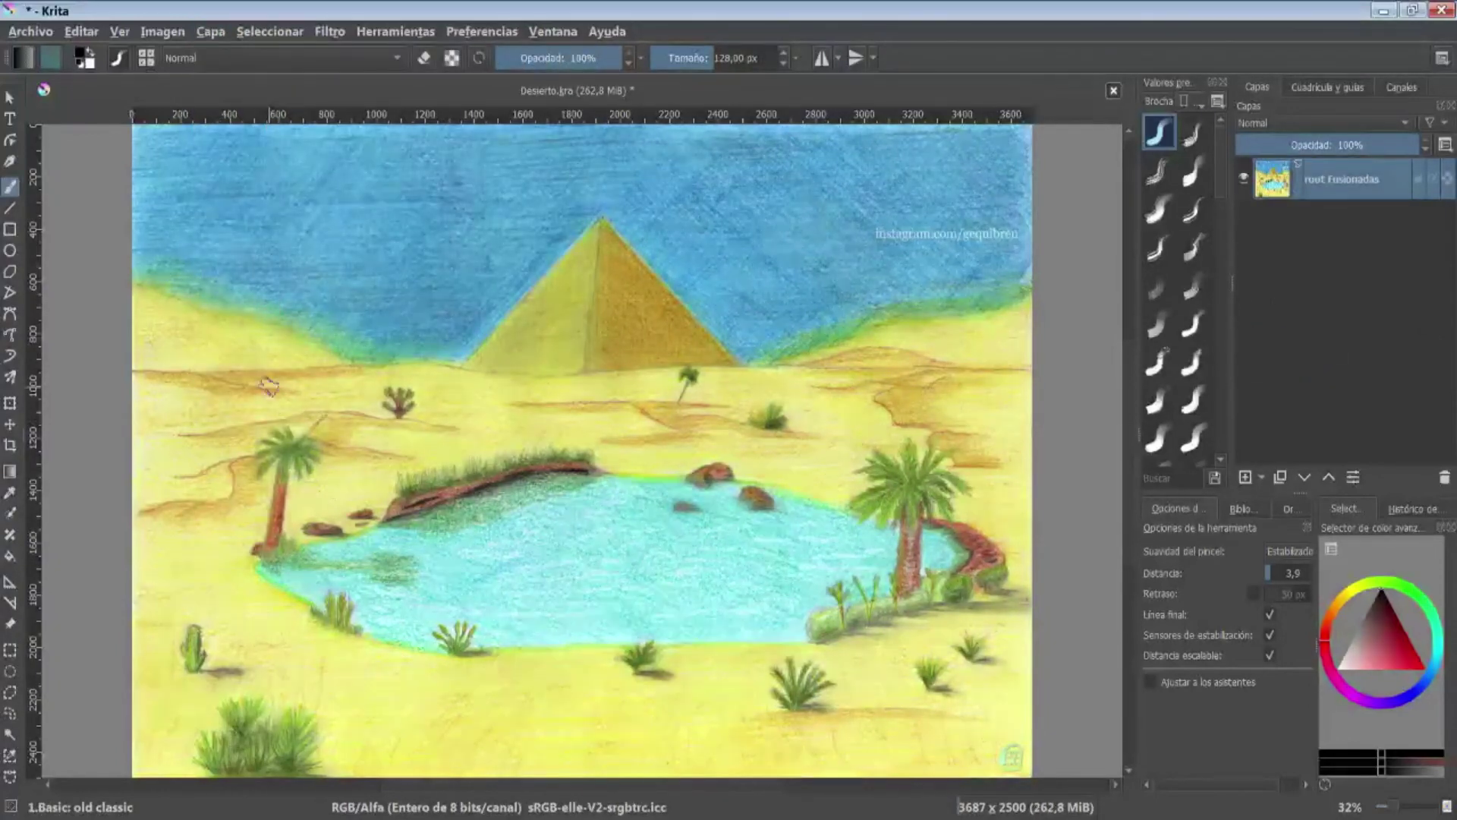
key(ctrl+z)
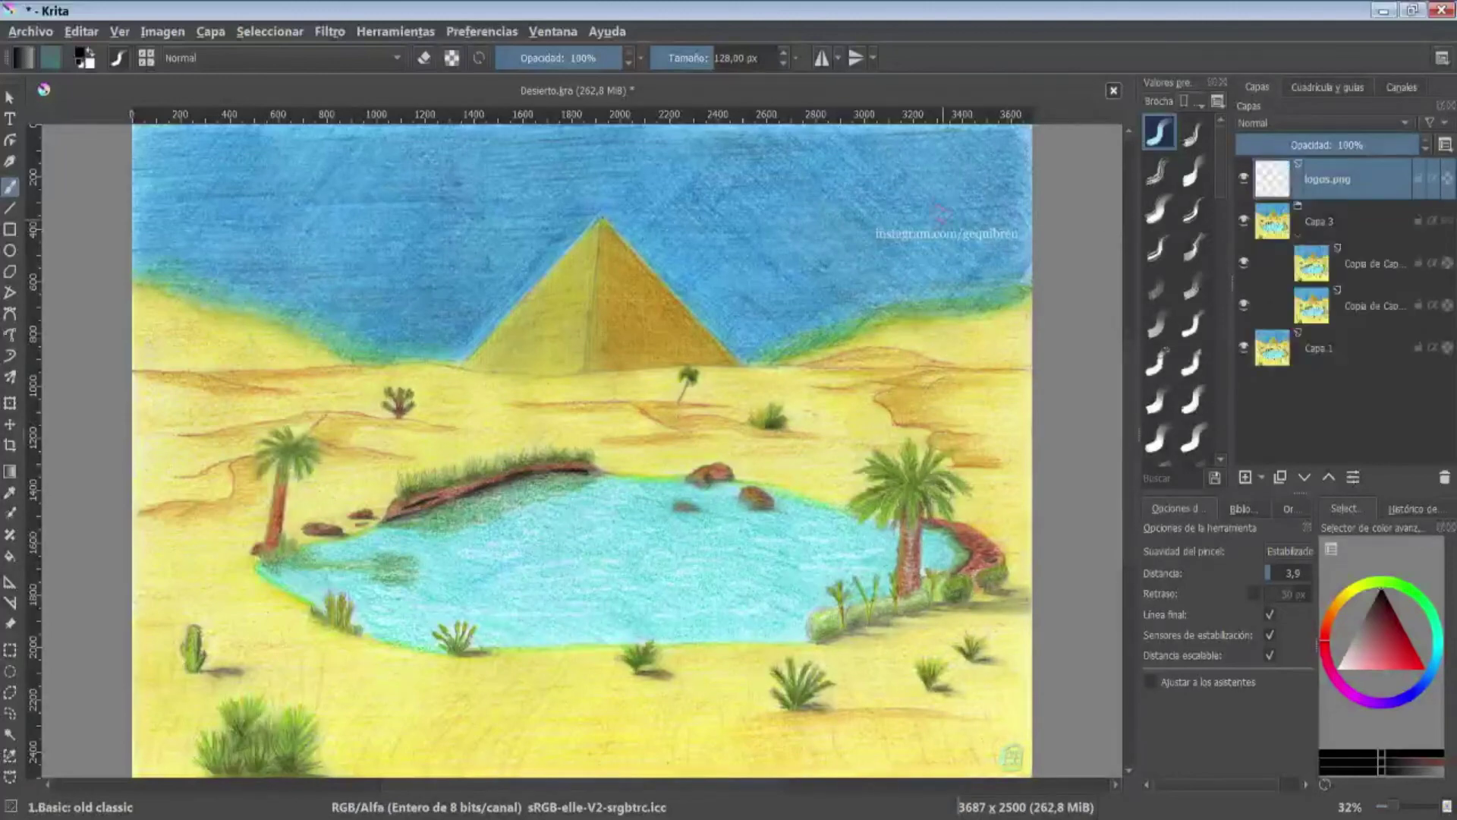
scroll(952, 178, up, 4)
scroll(790, 225, up, 1)
scroll(395, 209, up, 1)
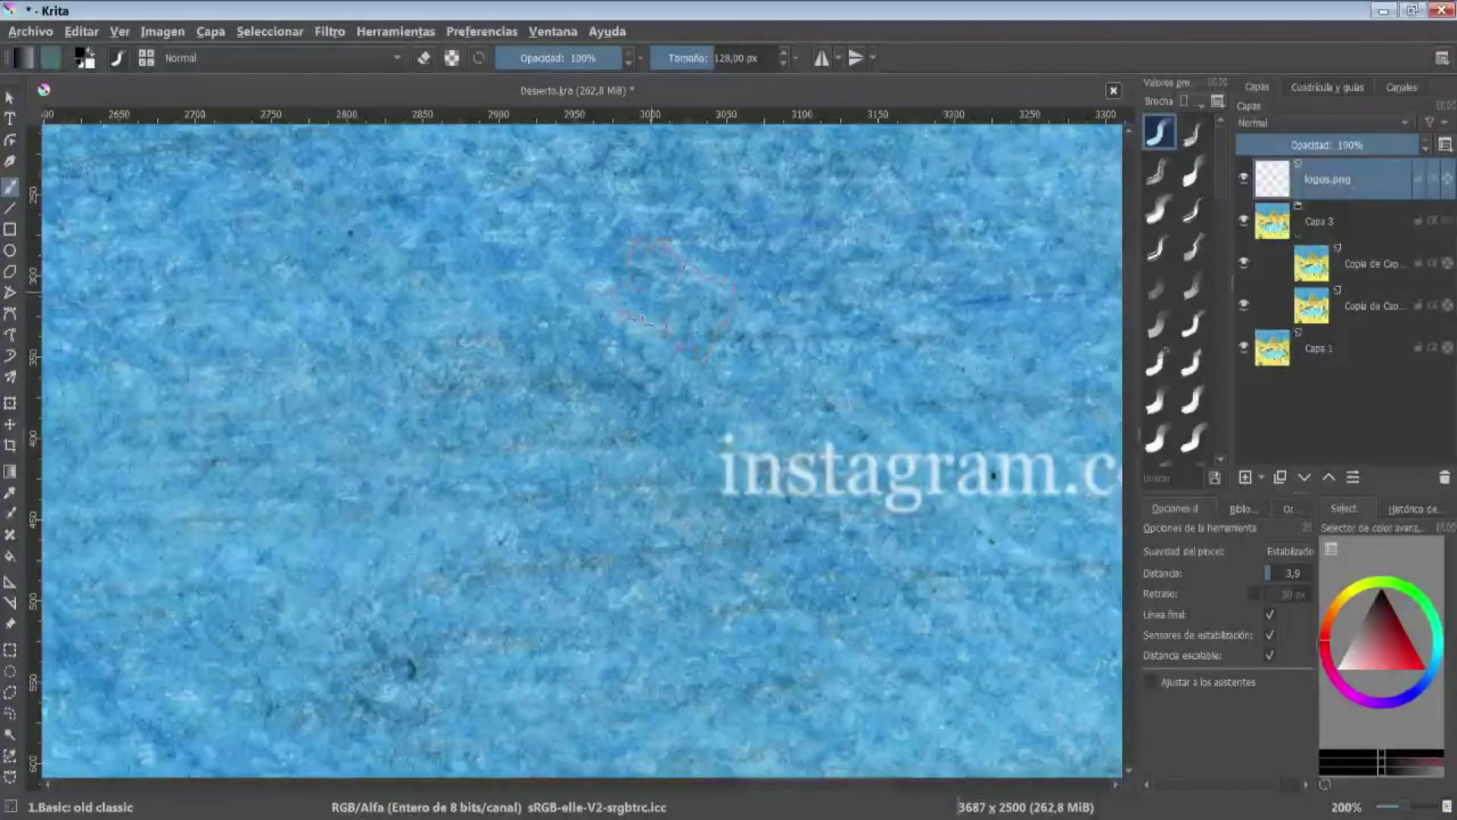
drag(829, 458, 779, 448)
click(210, 32)
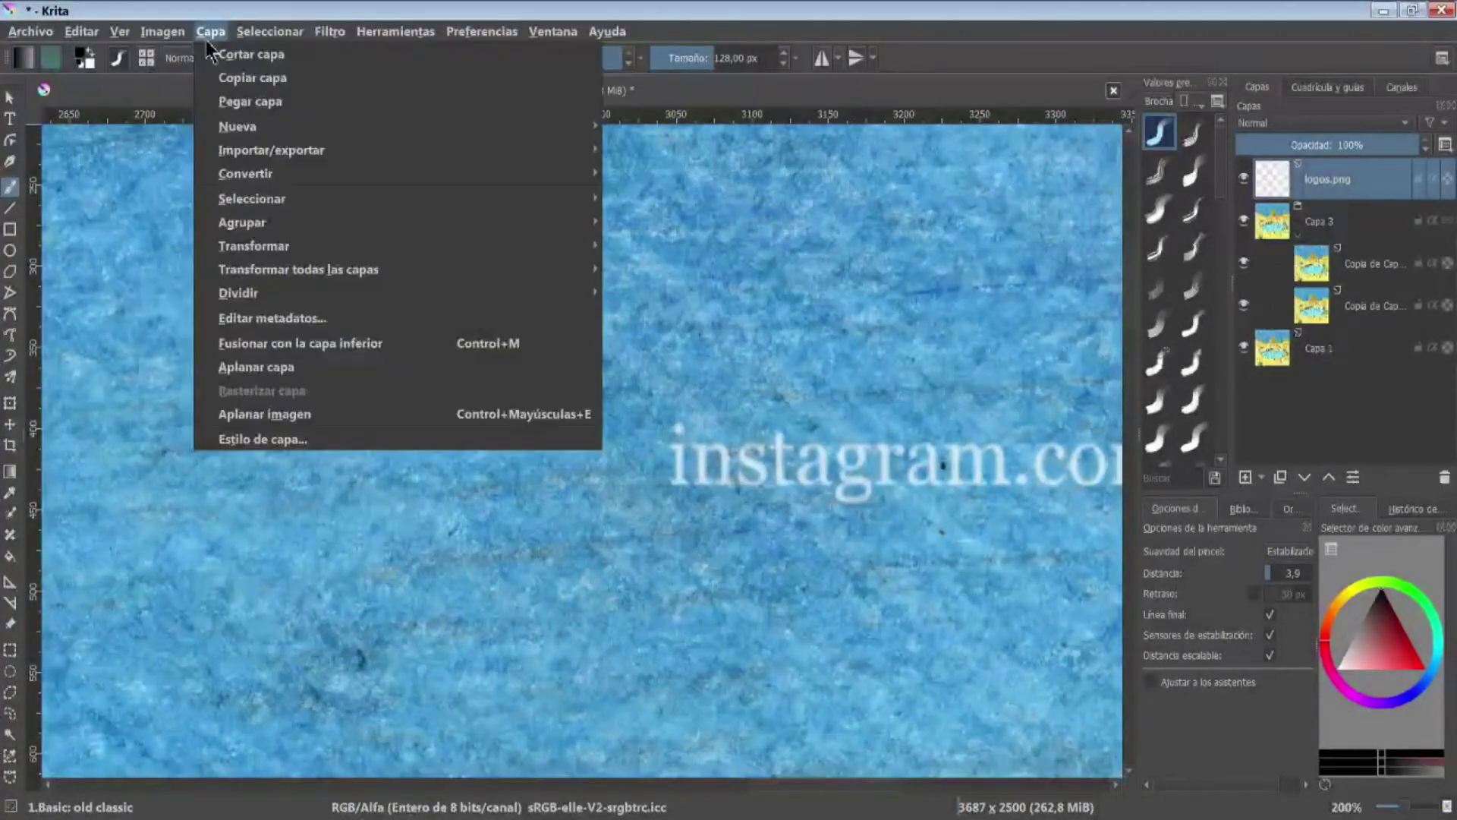
click(364, 446)
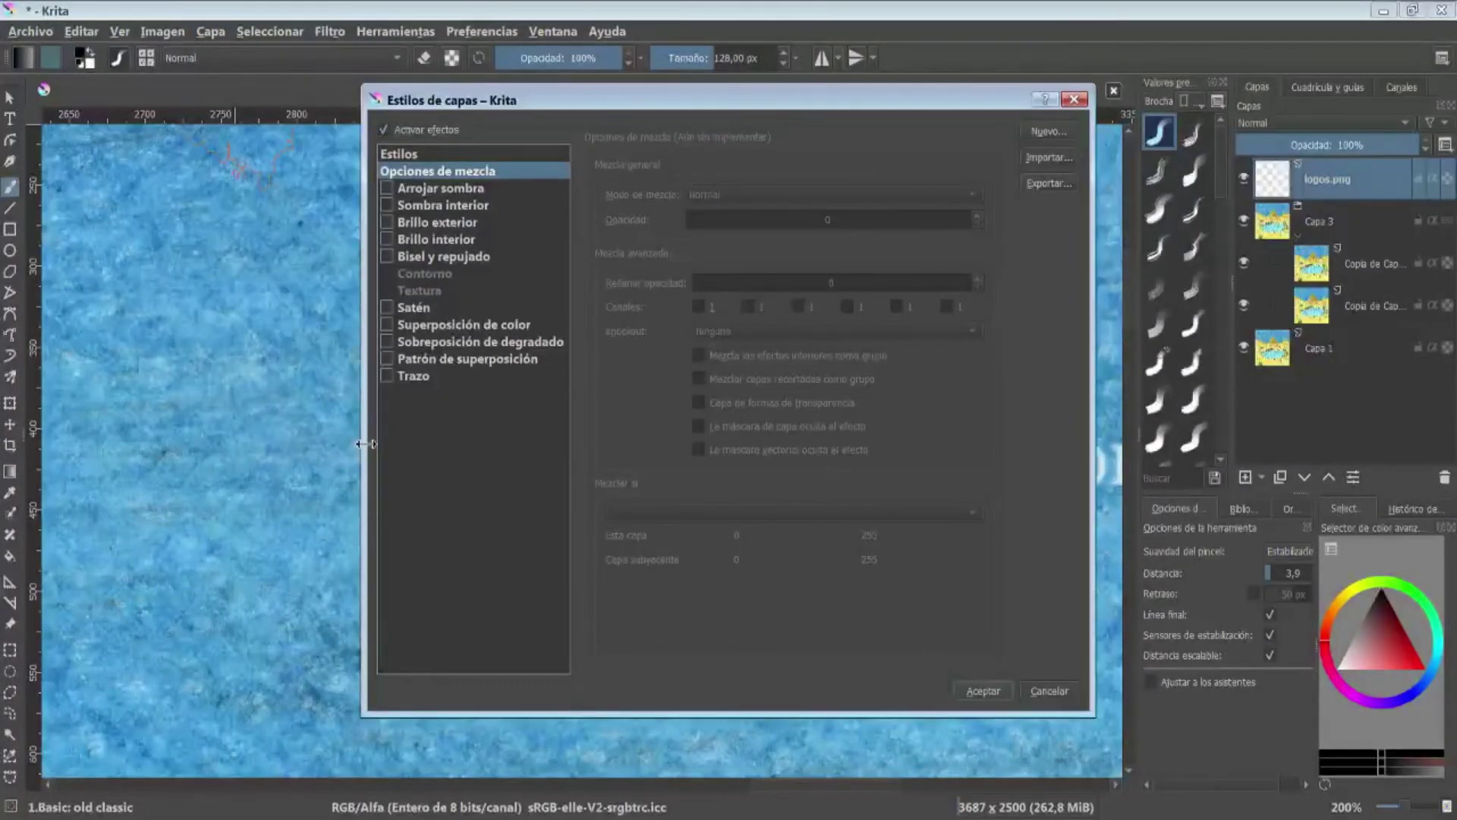
click(456, 187)
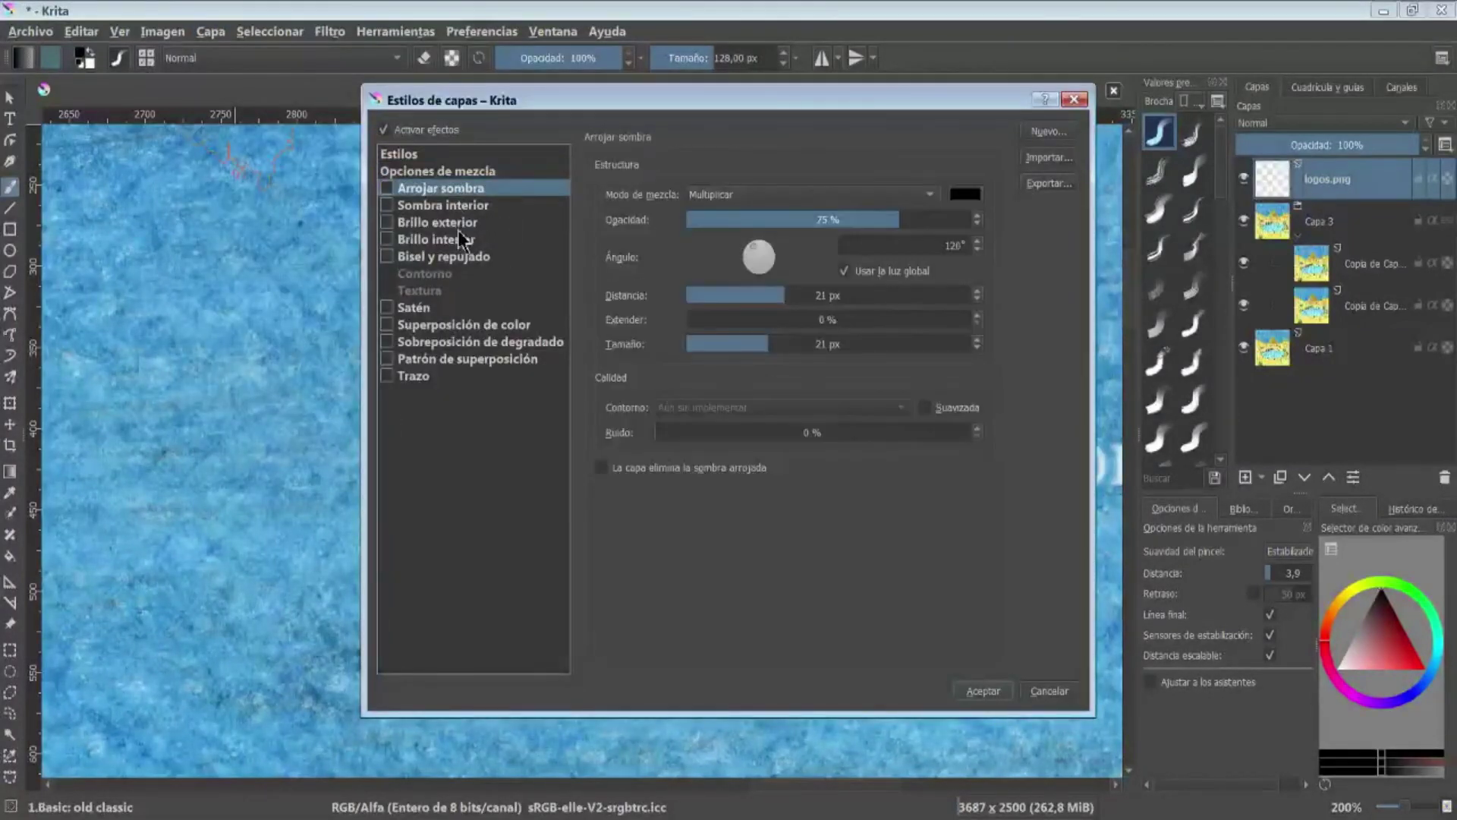
click(436, 239)
click(424, 357)
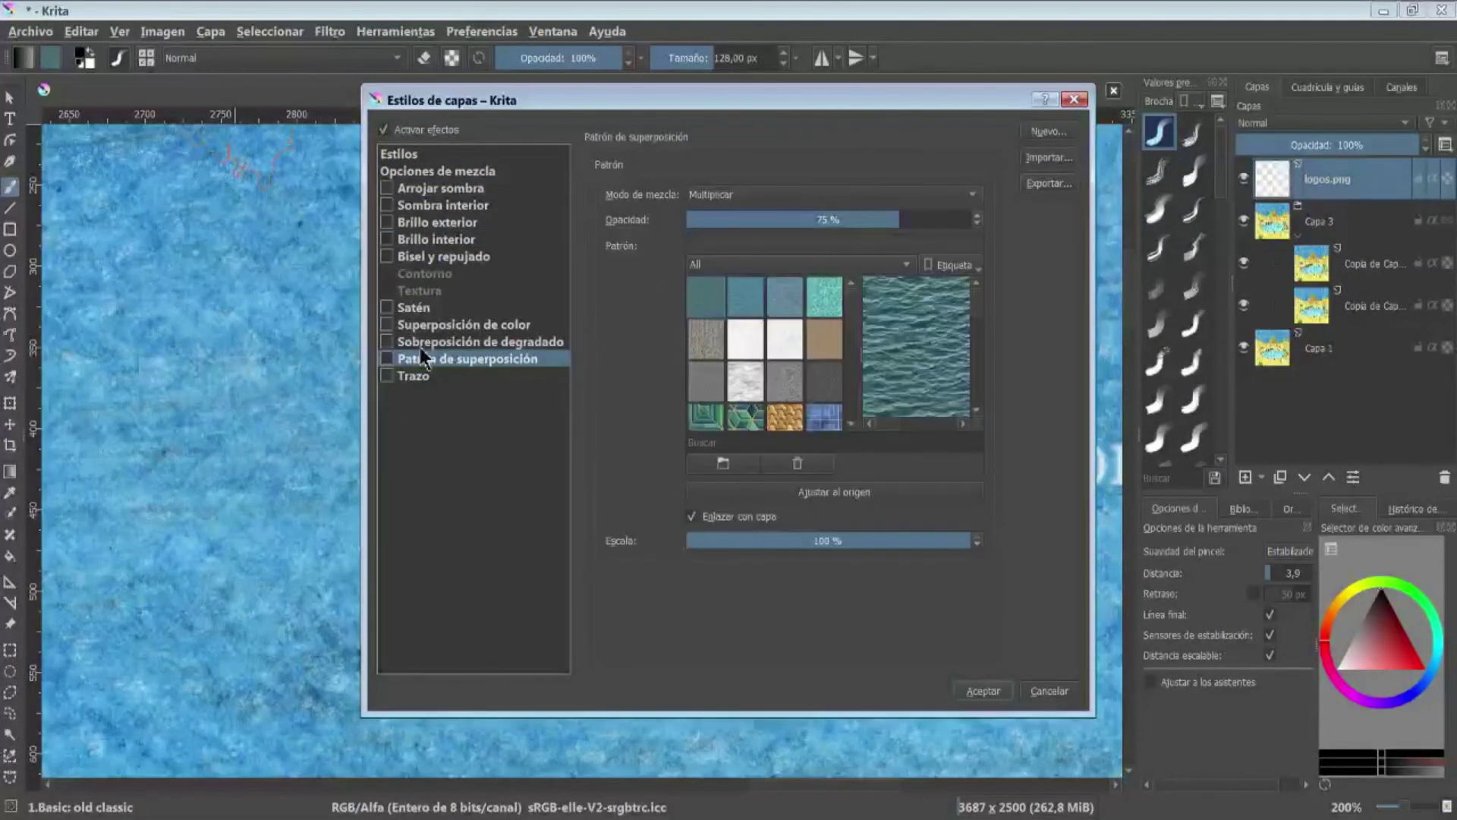
click(425, 324)
click(455, 188)
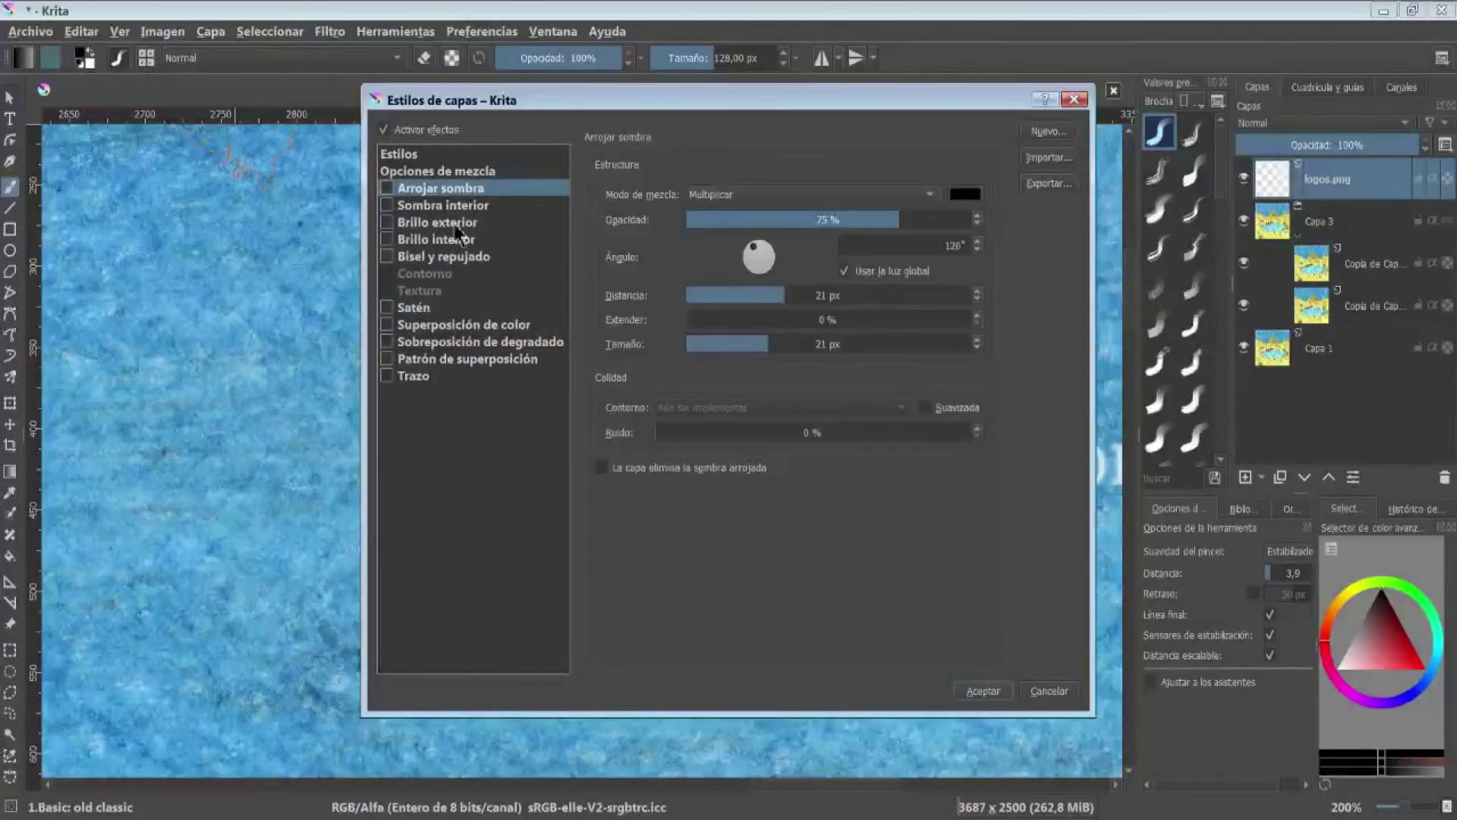
click(386, 188)
mouse_move(428, 102)
mouse_down()
mouse_move(111, 69)
mouse_move(131, 69)
mouse_up()
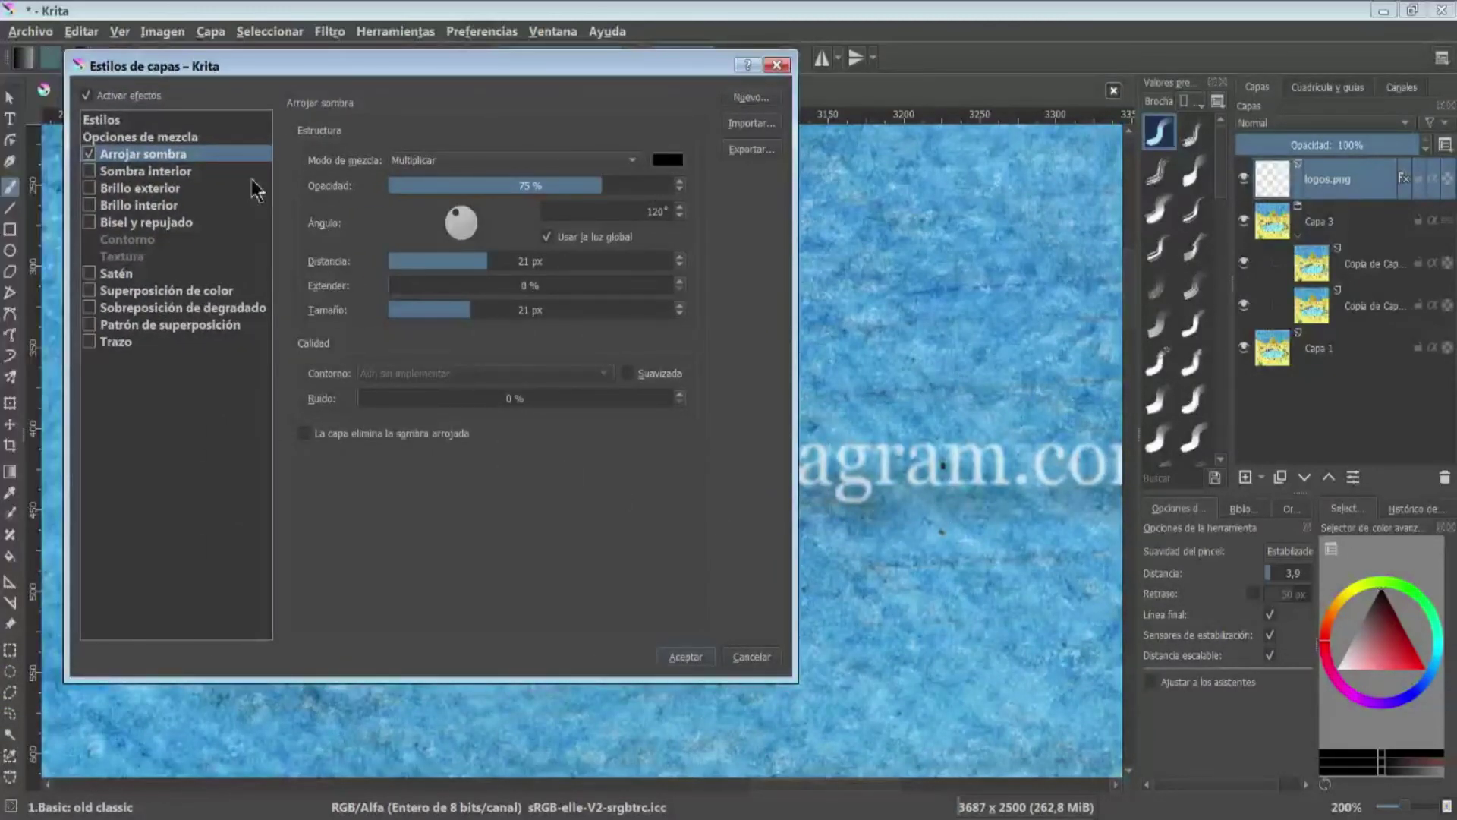
click(90, 154)
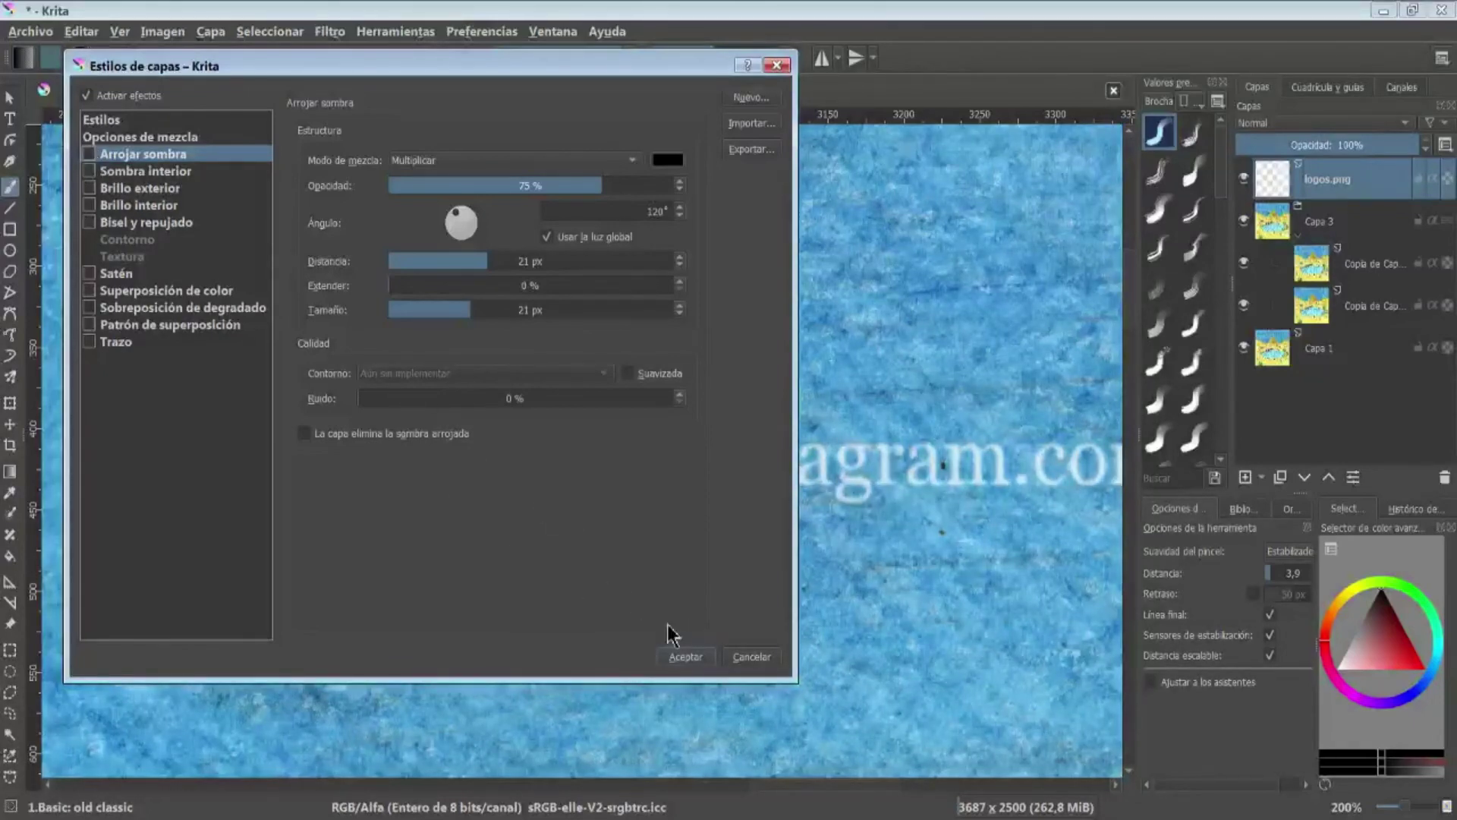
click(692, 657)
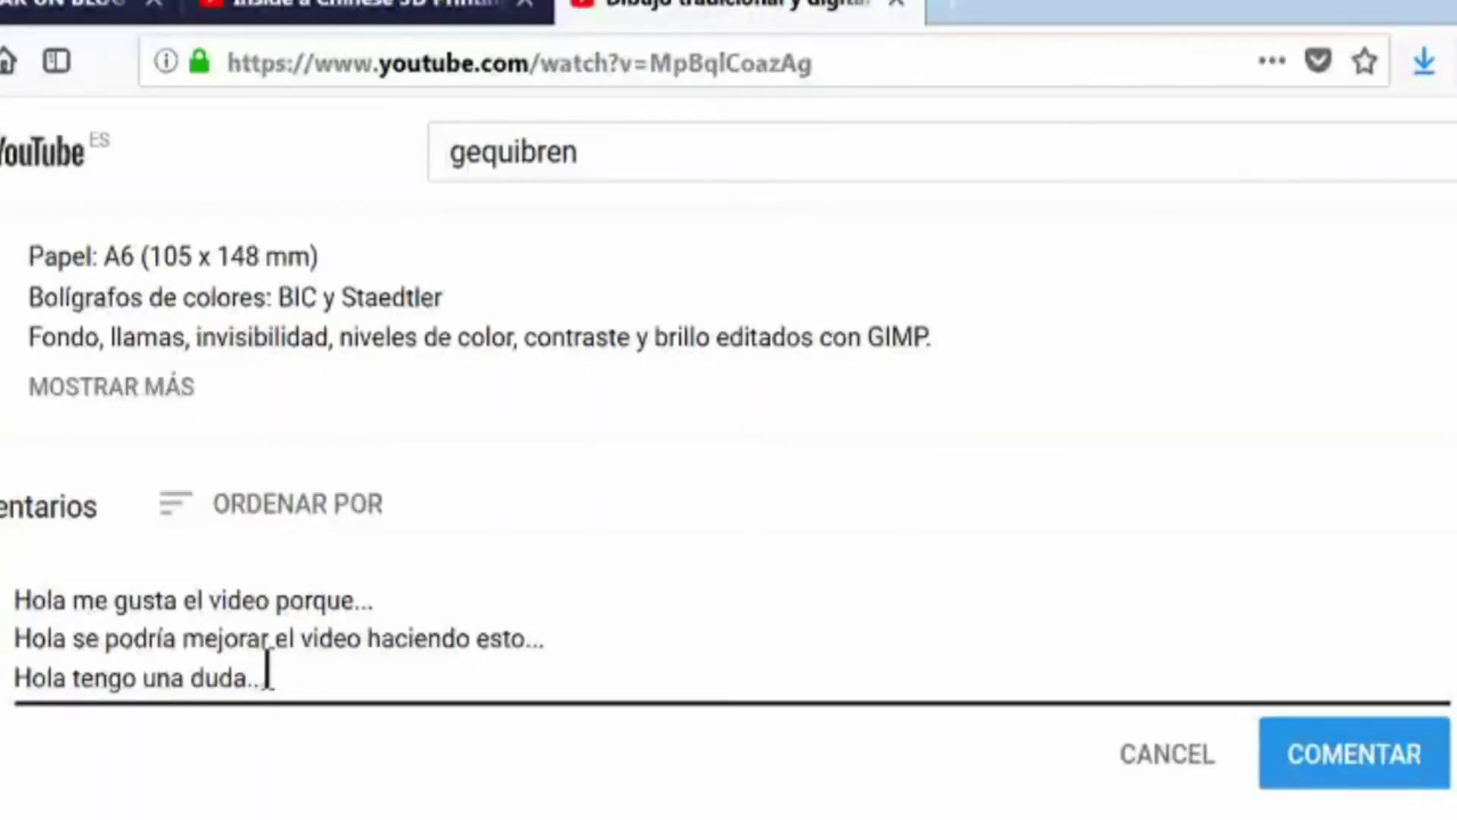
- Draft a comment asking for a video, subscribe with notifications on, and like the video
key(Return)
text(Ho)
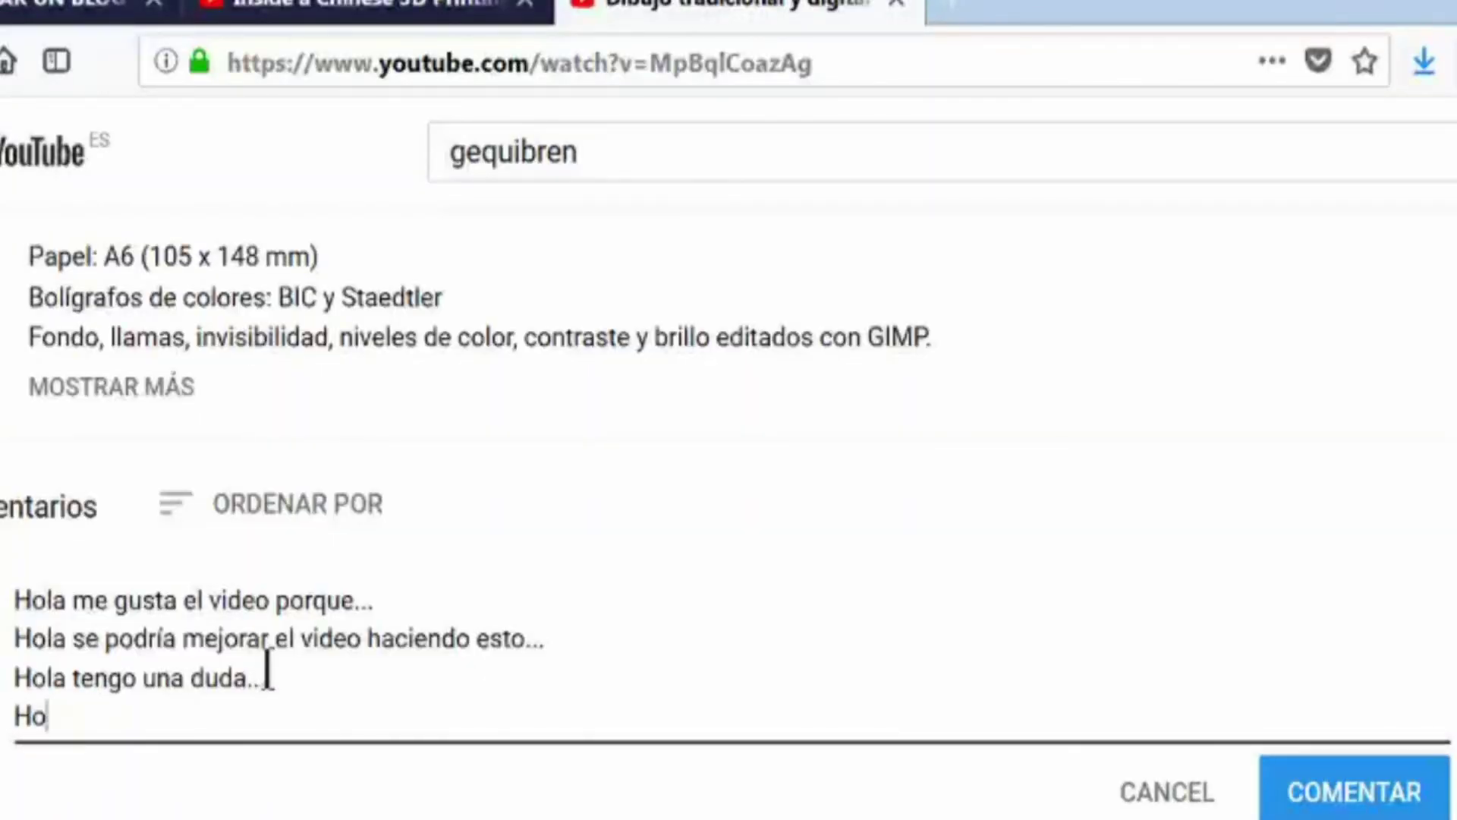
text(la podr)
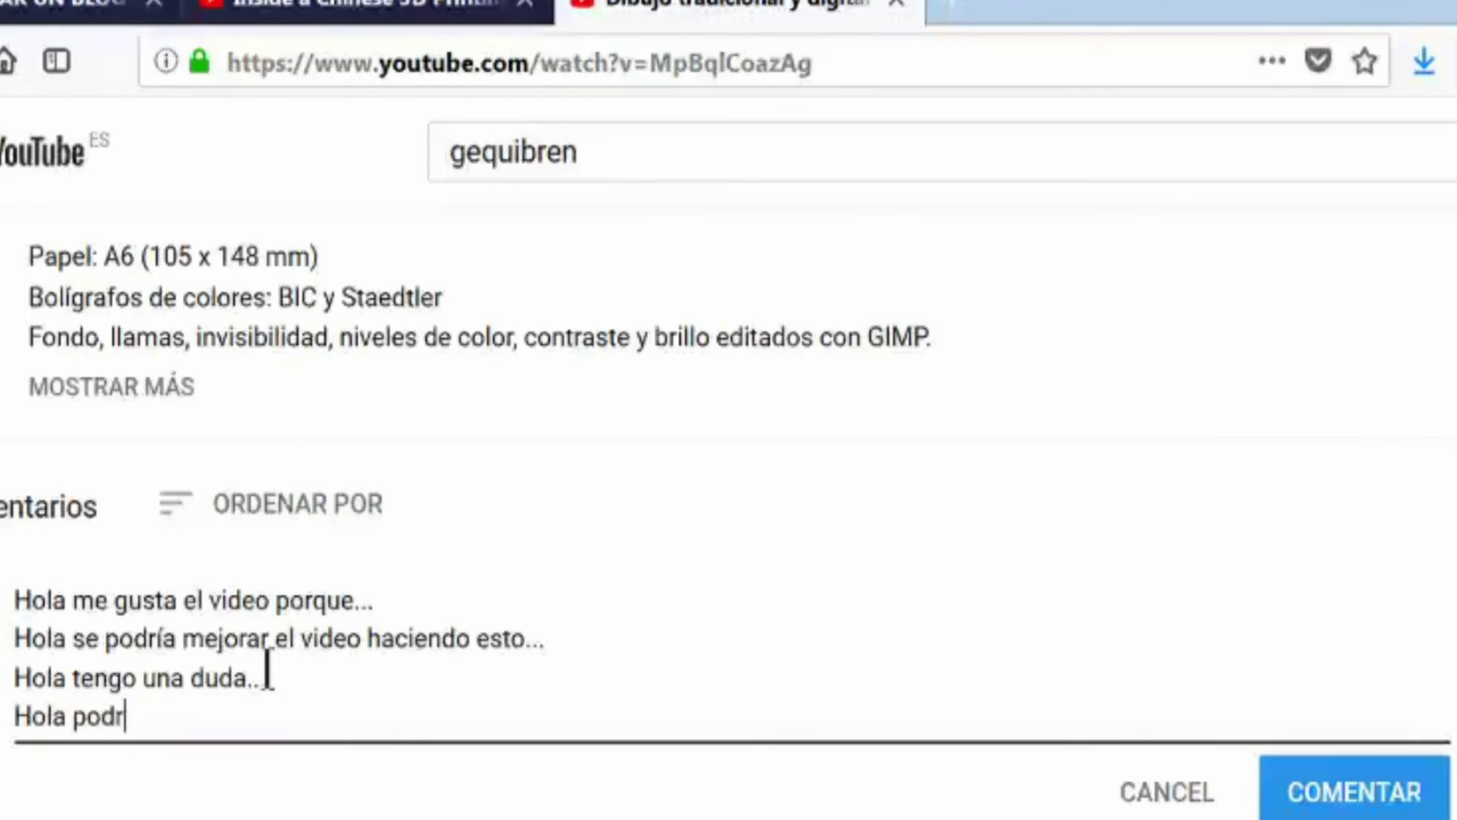
text(ías hacer un vi)
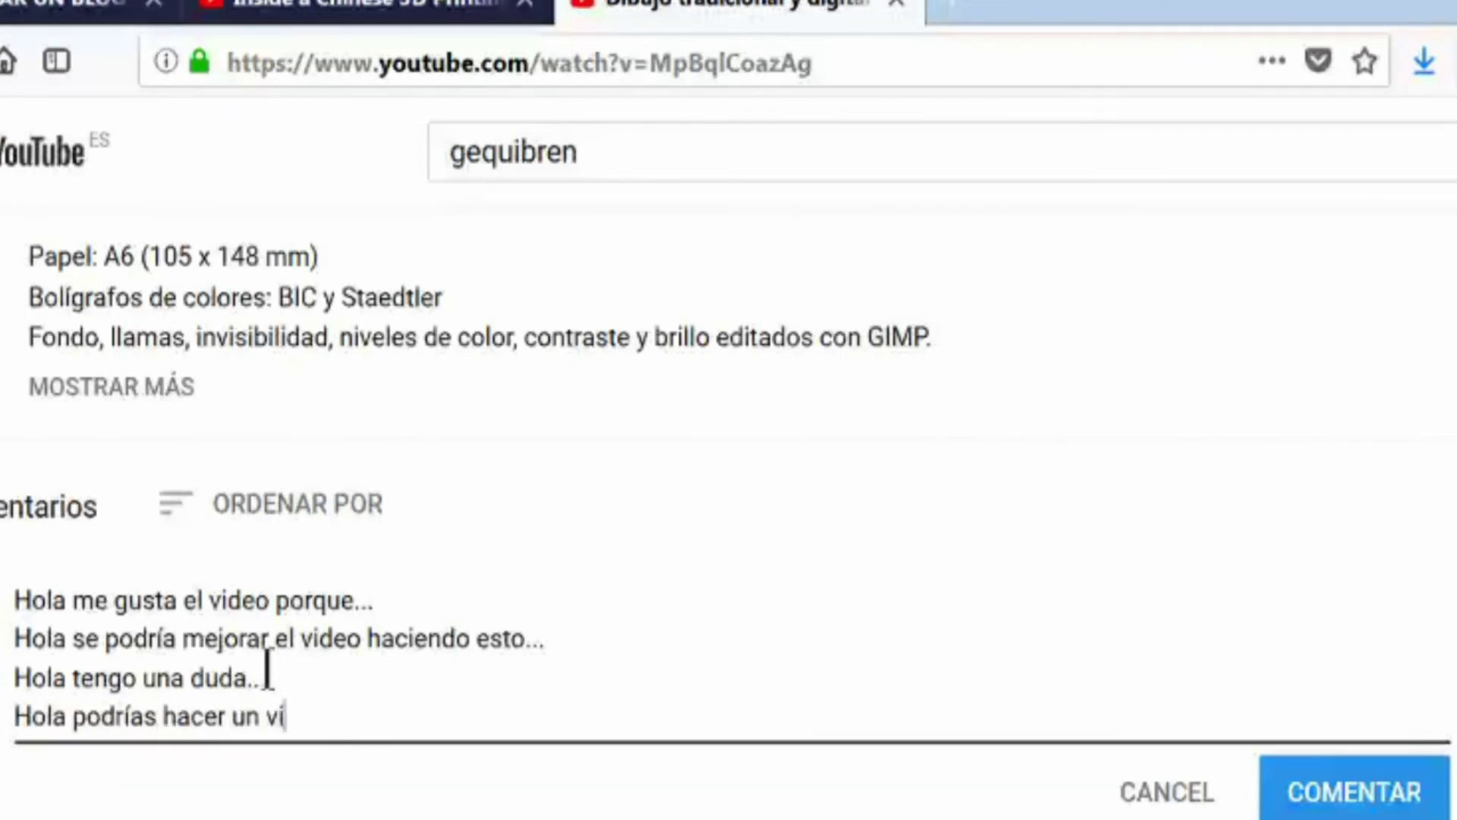
text(deo de ...)
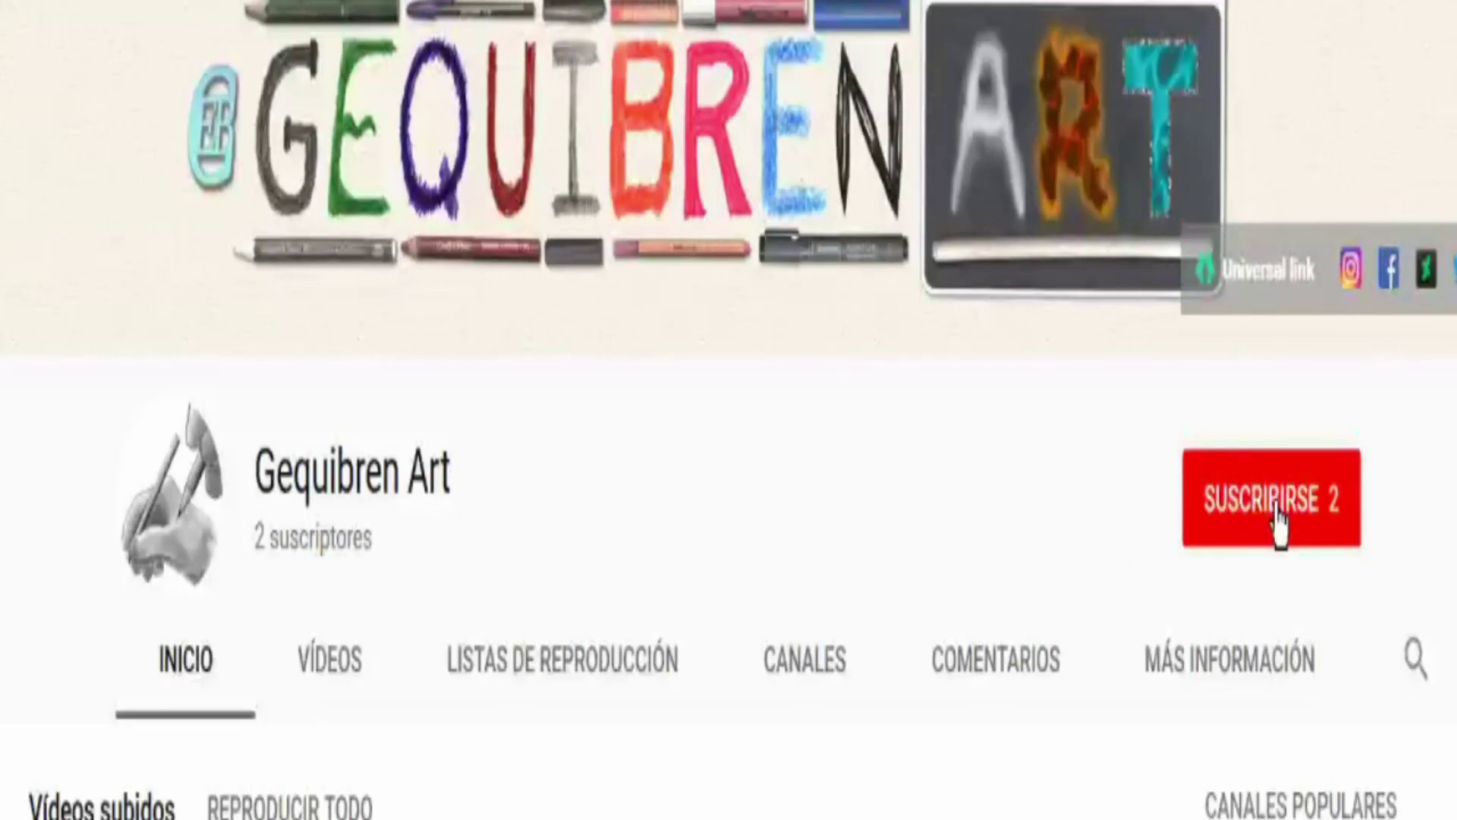
click(1278, 522)
click(1340, 508)
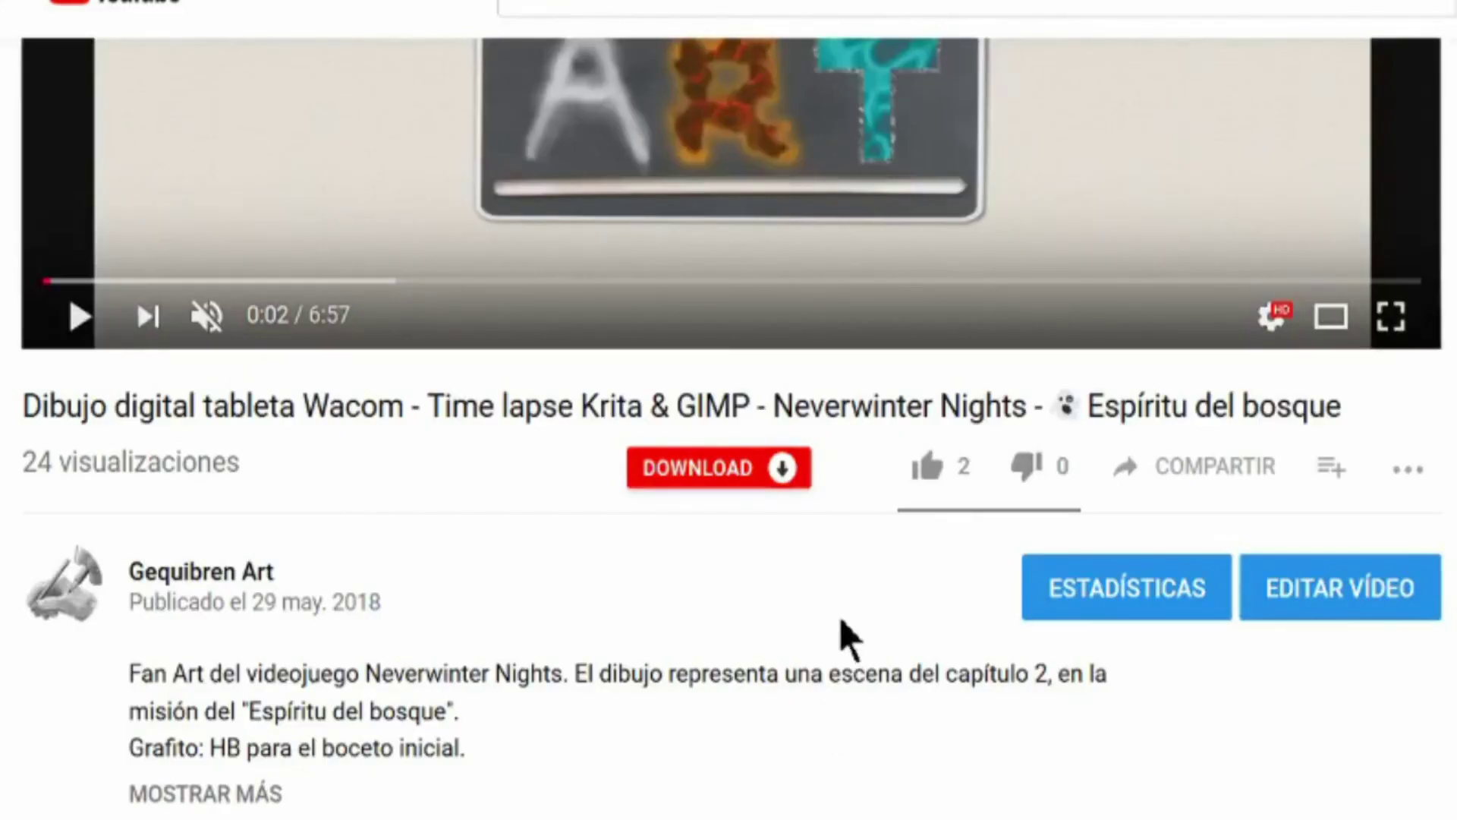
click(949, 485)
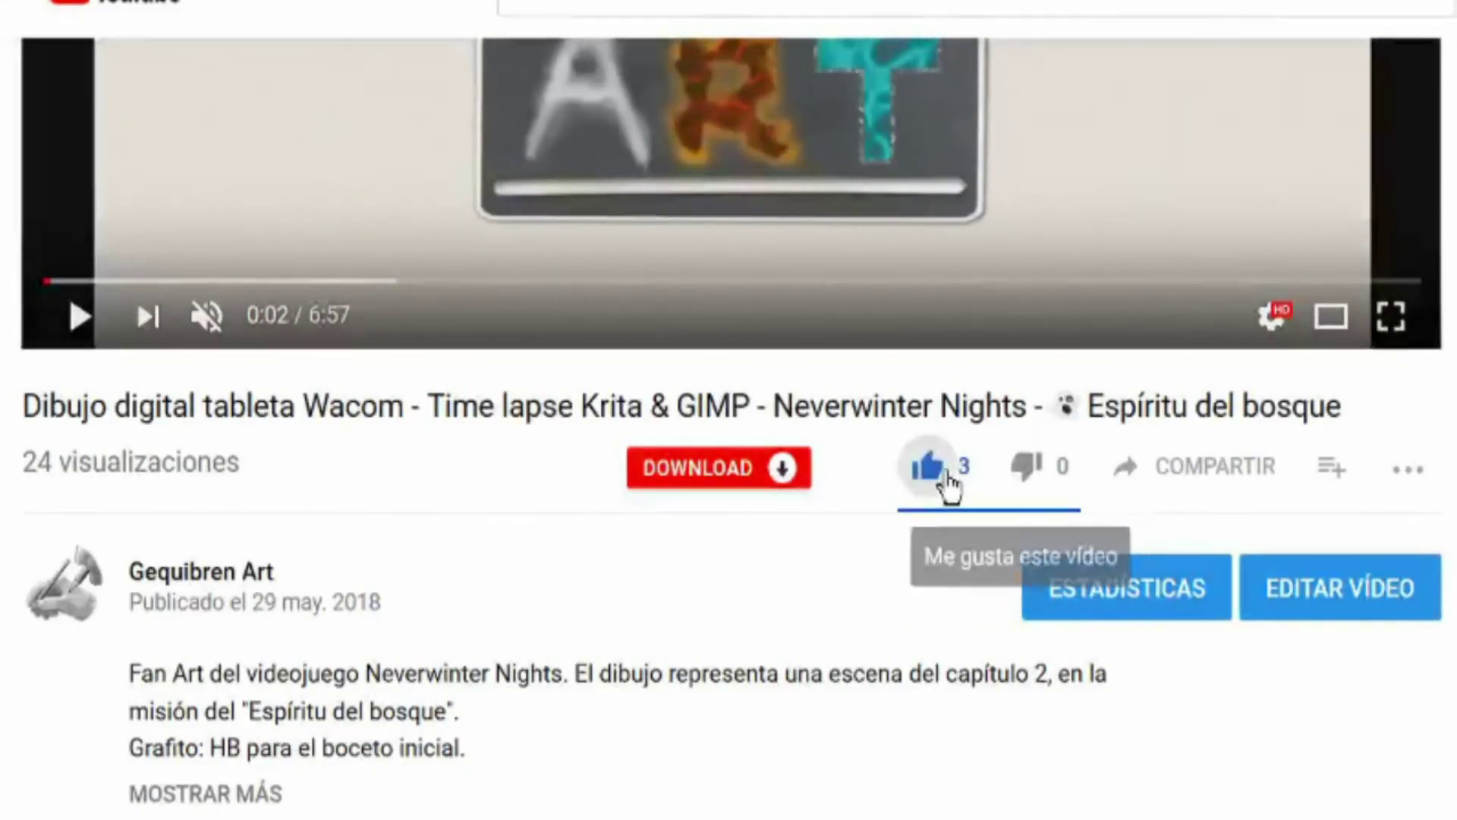